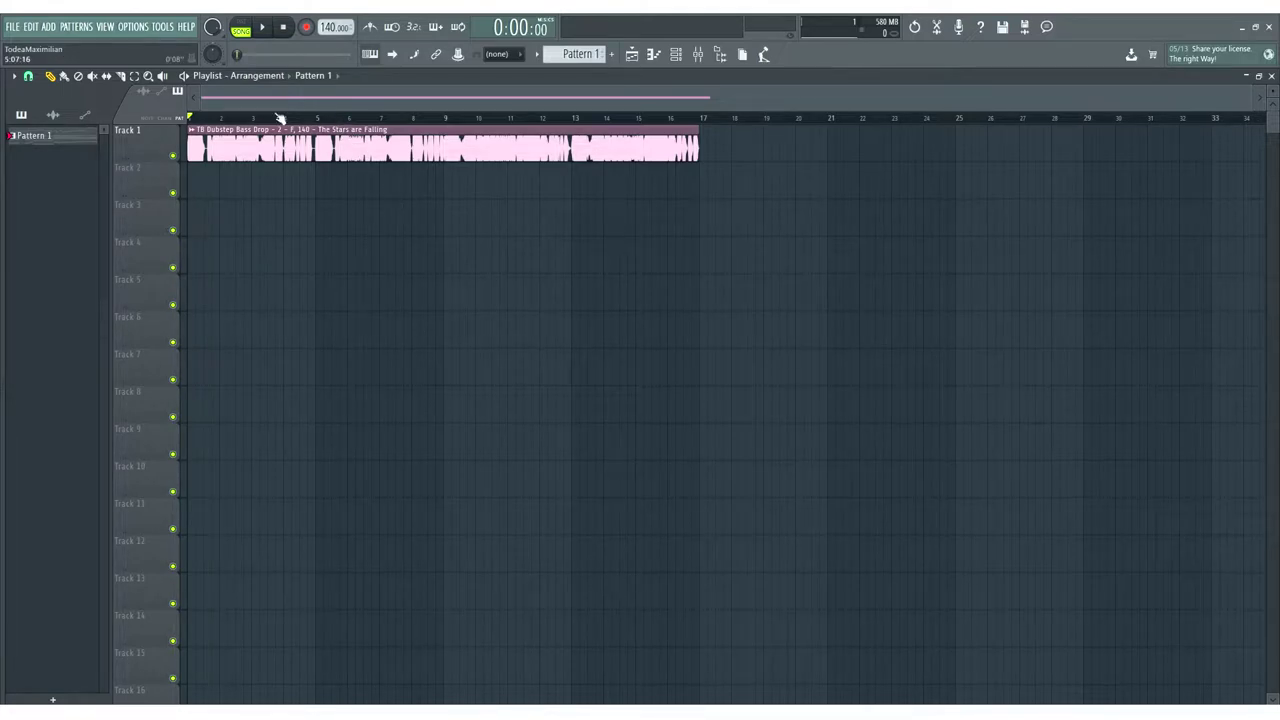
- Play the dubstep bass drop sample and shorten its clip on Track 1 so it ends at bar 9
{"action": "scroll", "coordinate": [280, 105], "scroll_direction": "up", "scroll_amount": 5}
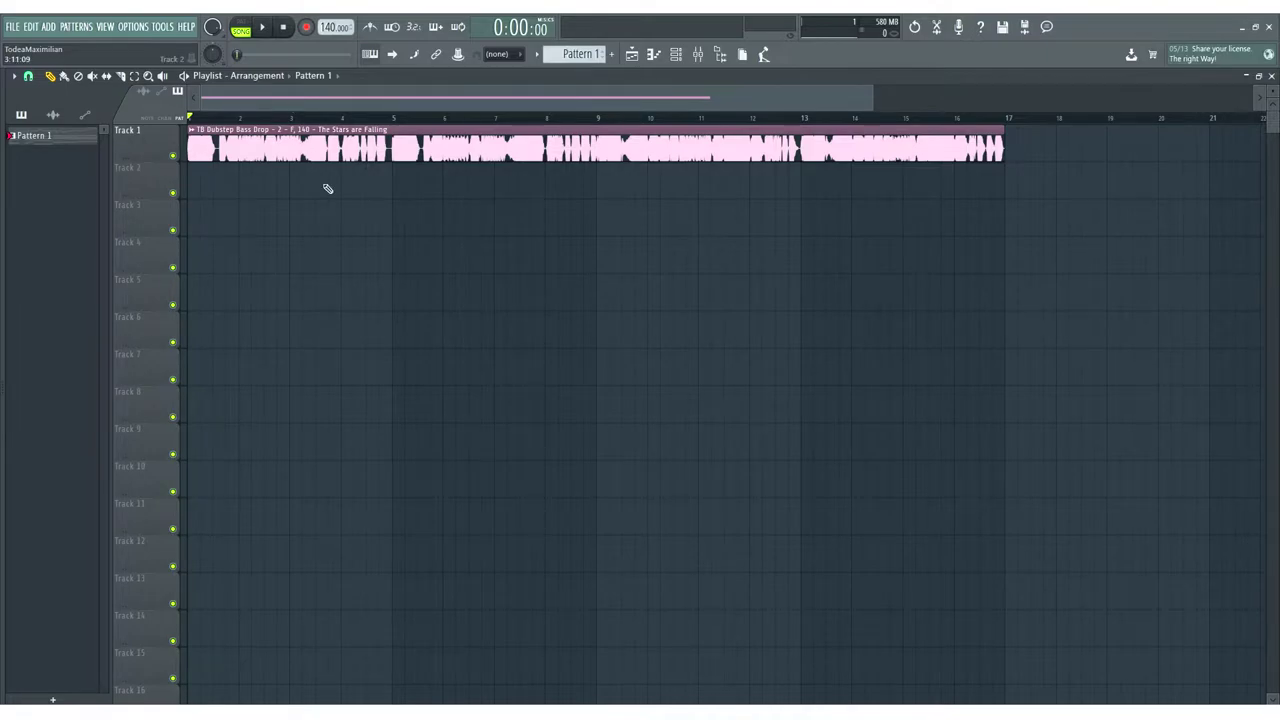
{"action": "scroll", "coordinate": [324, 120], "scroll_direction": "up", "scroll_amount": 2}
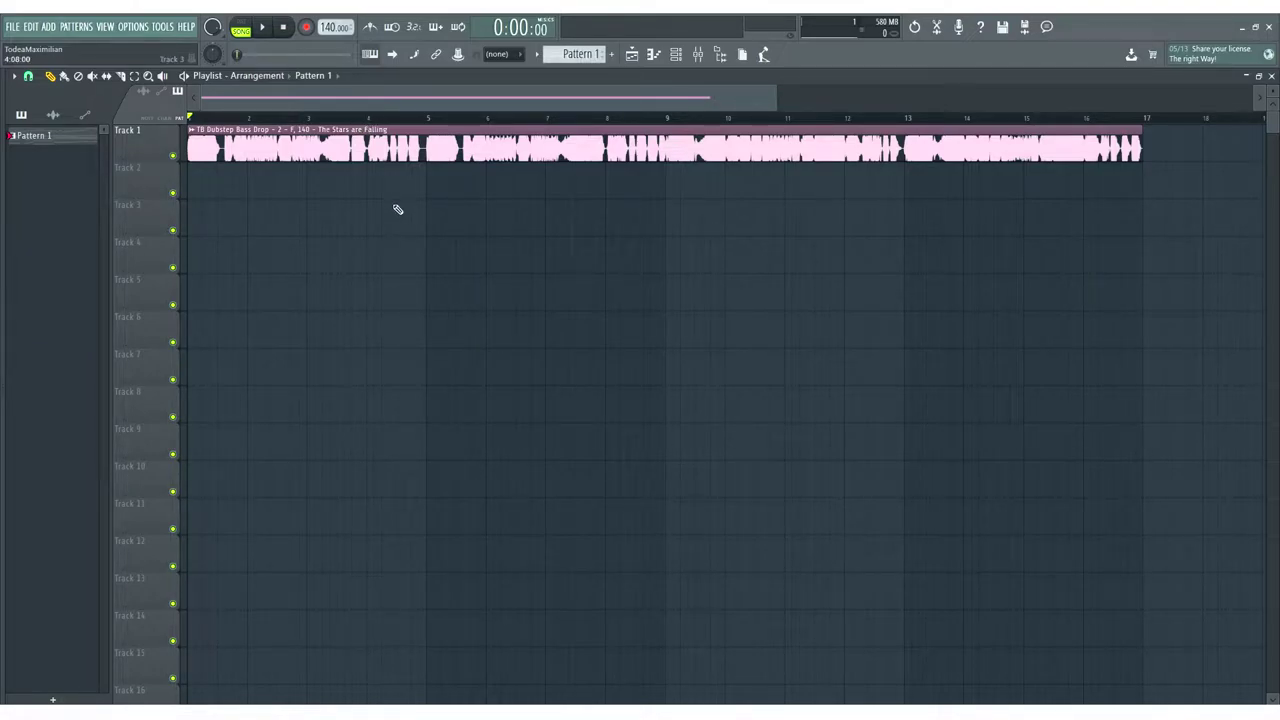
{"action": "right_click", "coordinate": [258, 330]}
{"action": "left_click", "coordinate": [262, 29]}
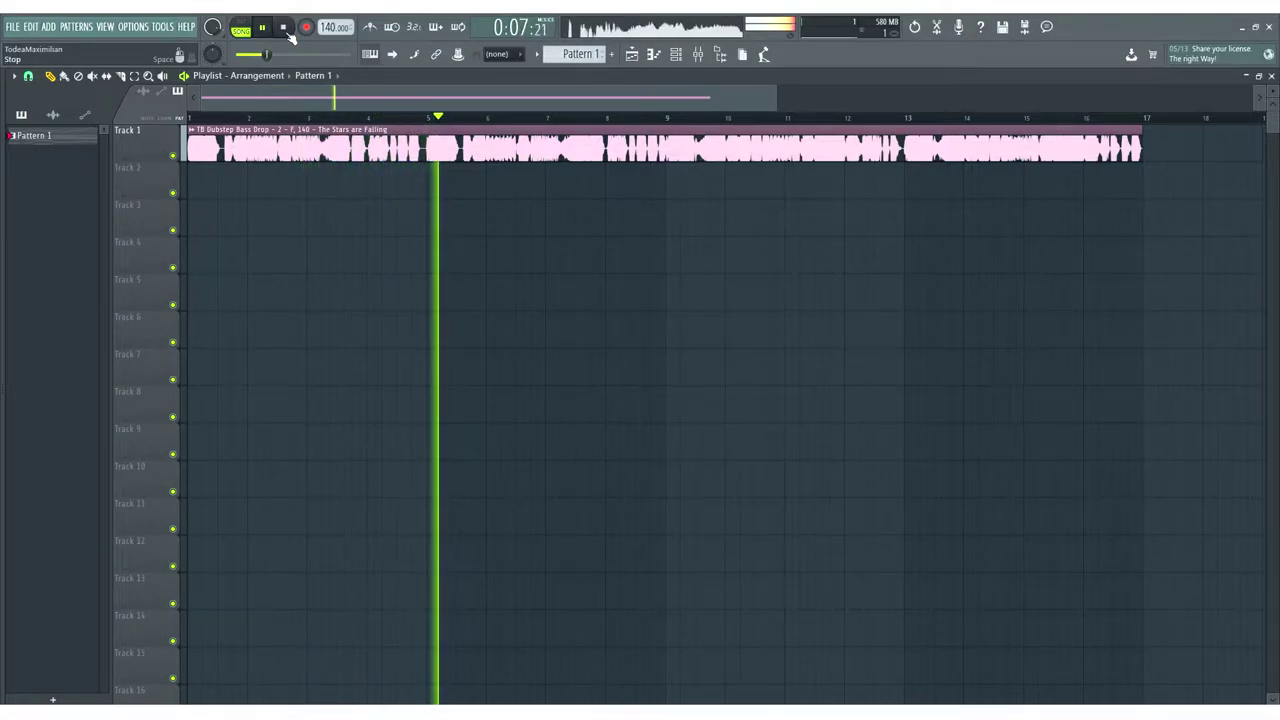
{"action": "left_click_drag", "start_coordinate": [1150, 145], "coordinate": [668, 193]}
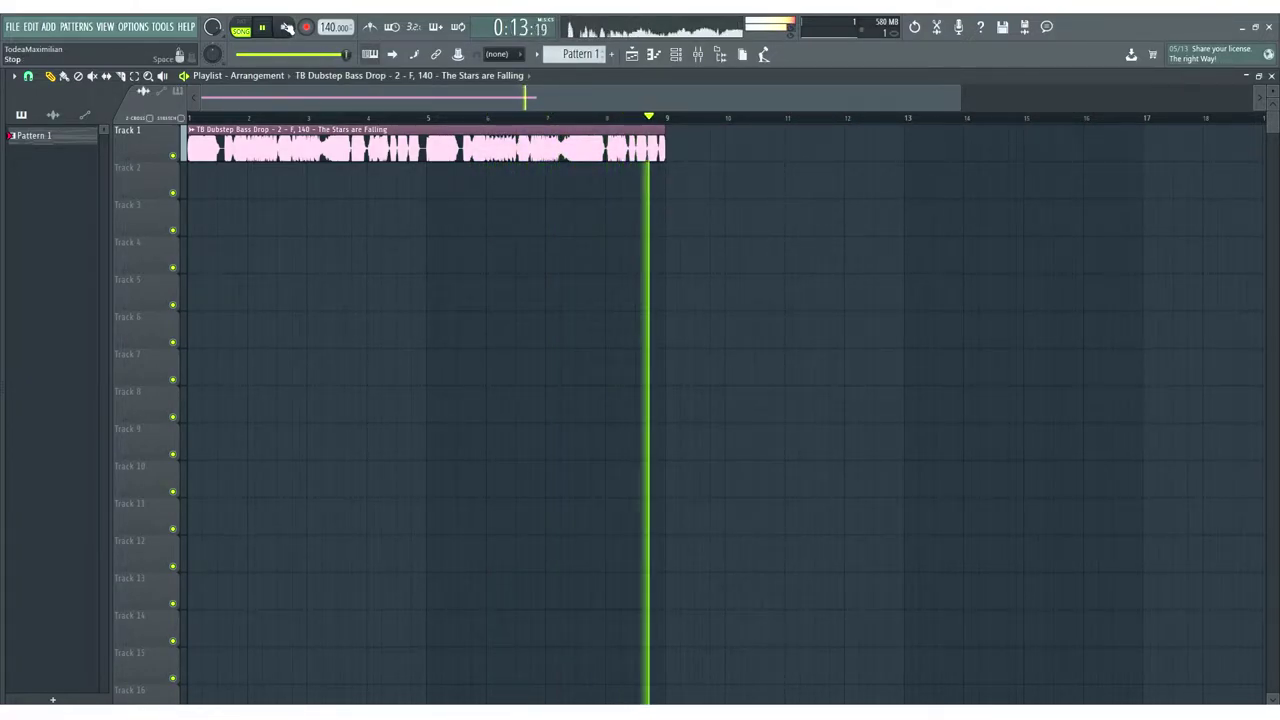
{"action": "left_click", "coordinate": [287, 27]}
- Play Pattern 1 on its own and follow its Mini Grand chords and high melody in the piano roll
{"action": "left_click", "coordinate": [676, 55]}
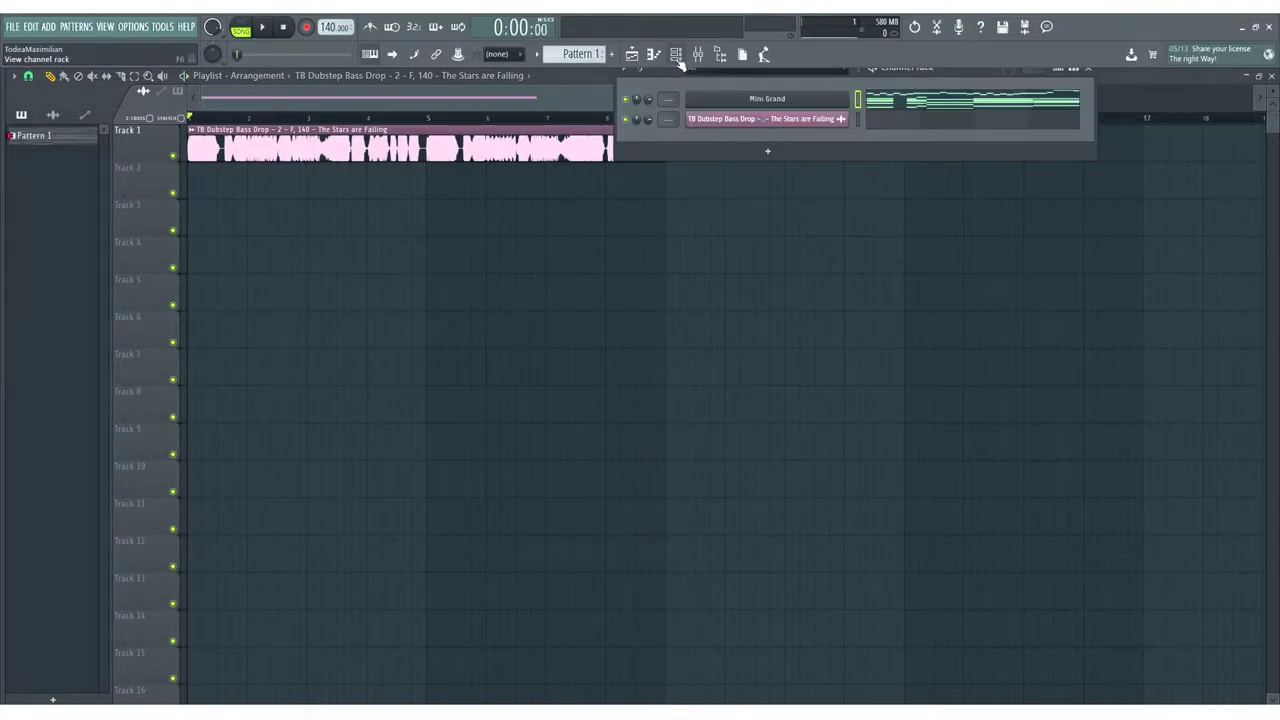
{"action": "left_click_drag", "start_coordinate": [688, 70], "coordinate": [553, 224]}
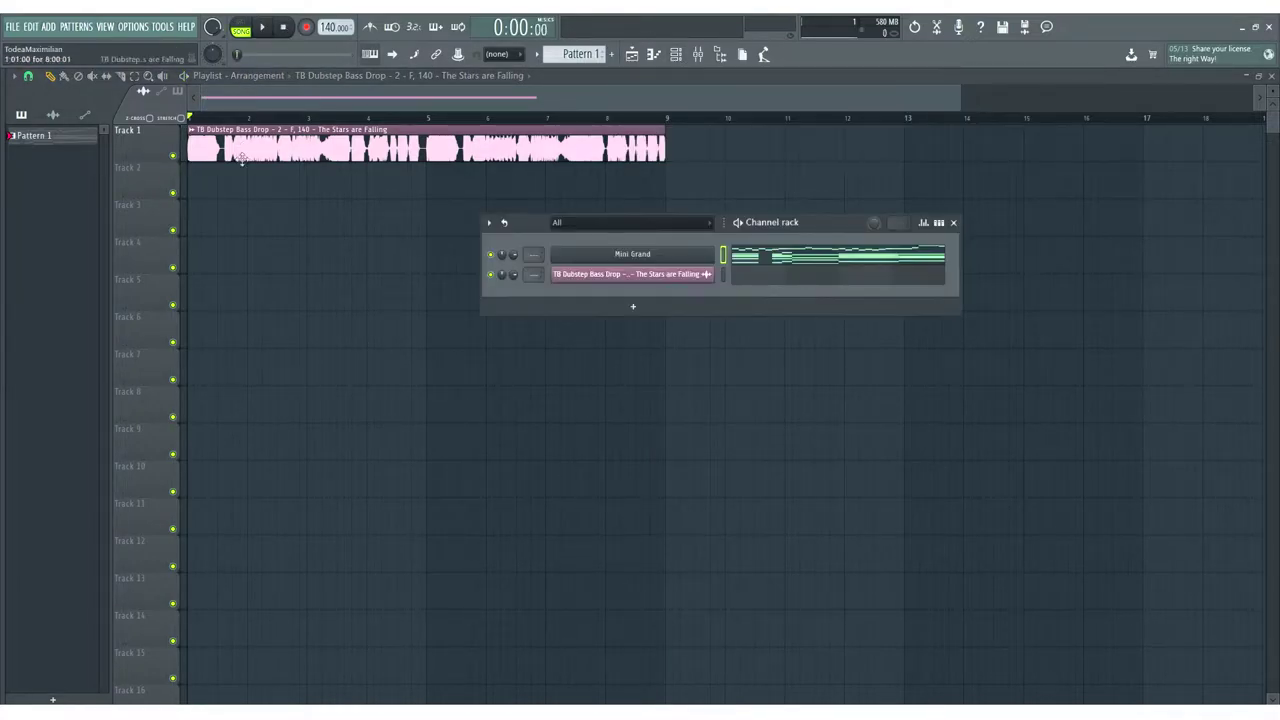
{"action": "left_click", "coordinate": [249, 24]}
{"action": "key", "text": "space"}
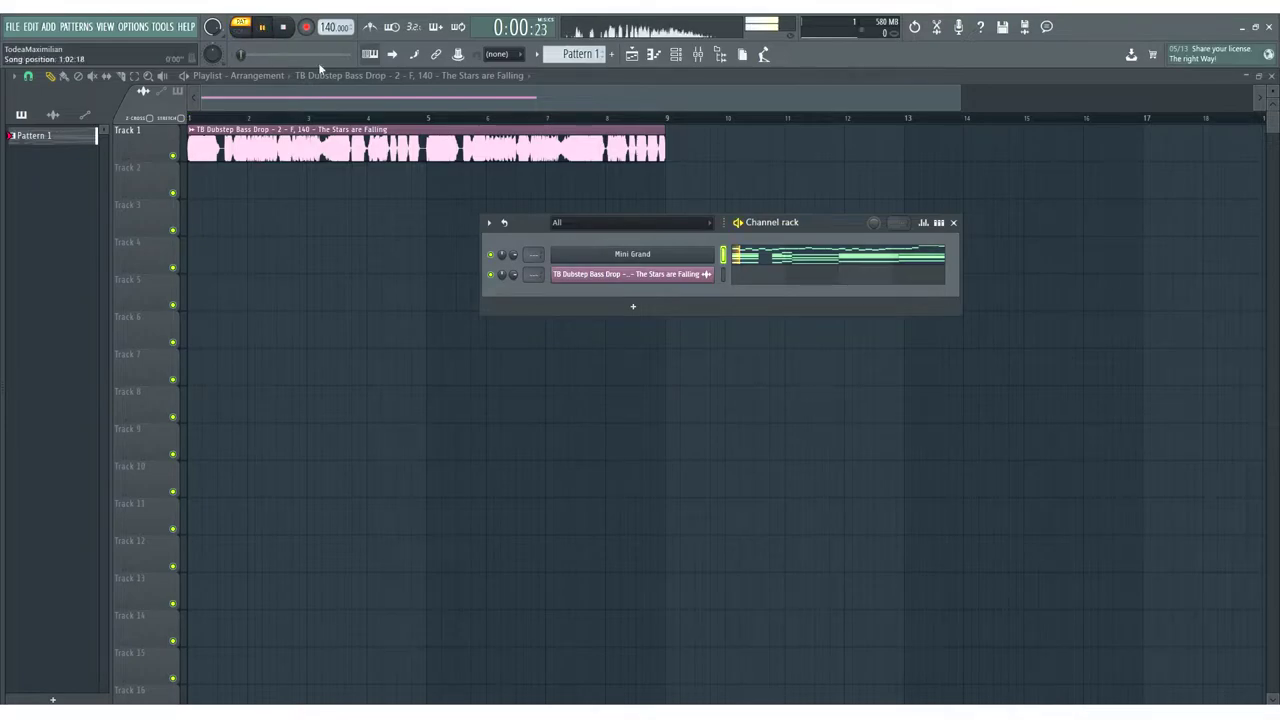
{"action": "left_click", "coordinate": [756, 270]}
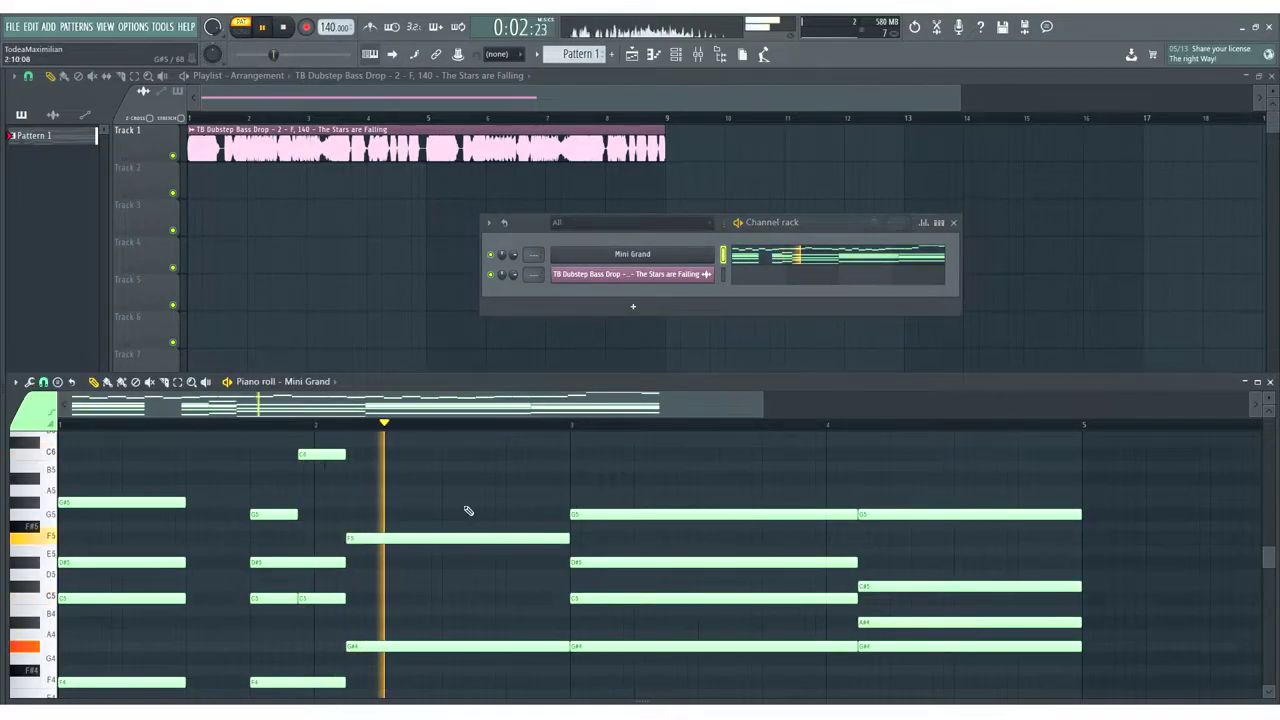
{"action": "scroll", "coordinate": [466, 514], "scroll_direction": "up", "scroll_amount": 5}
{"action": "scroll", "coordinate": [458, 502], "scroll_direction": "up", "scroll_amount": 2}
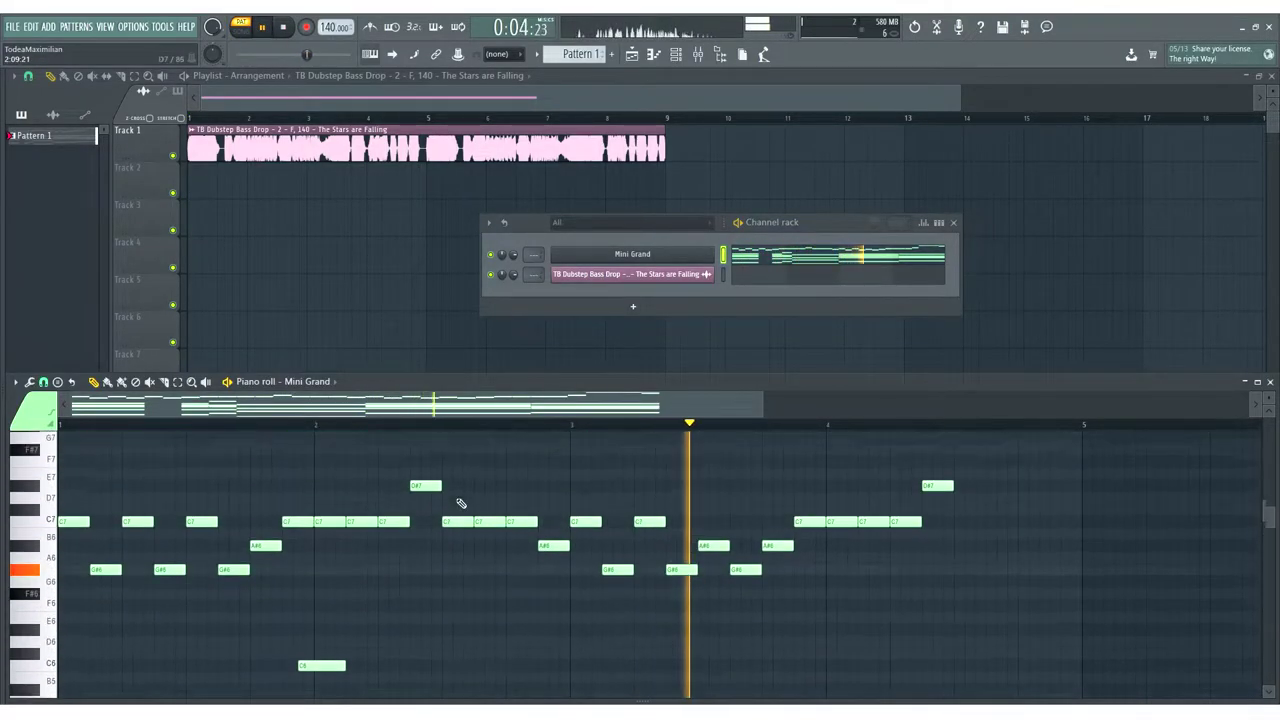
{"action": "mouse_move", "coordinate": [625, 373]}
{"action": "left_mouse_down"}
{"action": "mouse_move", "coordinate": [669, 196]}
{"action": "mouse_move", "coordinate": [630, 376]}
{"action": "left_mouse_up"}
{"action": "key", "text": "space"}
- Examine the Mini Grand chord and bass notes in the piano roll, and close the piano roll and channel rack
{"action": "scroll", "coordinate": [542, 547], "scroll_direction": "down", "scroll_amount": 5}
{"action": "scroll", "coordinate": [542, 547], "scroll_direction": "down", "scroll_amount": 3}
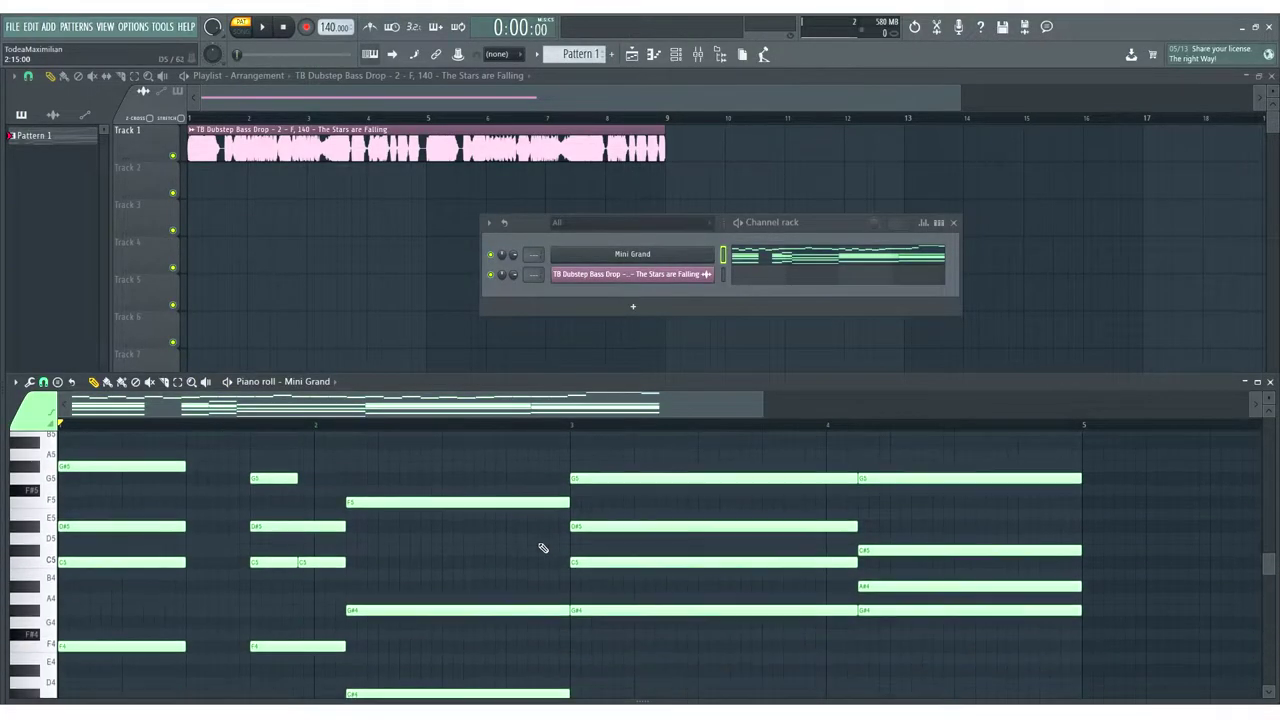
{"action": "key", "text": "alt+F8"}
{"action": "scroll", "coordinate": [77, 363], "scroll_direction": "up", "scroll_amount": 5}
{"action": "key", "text": "alt+F8"}
{"action": "scroll", "coordinate": [623, 552], "scroll_direction": "down", "scroll_amount": 3}
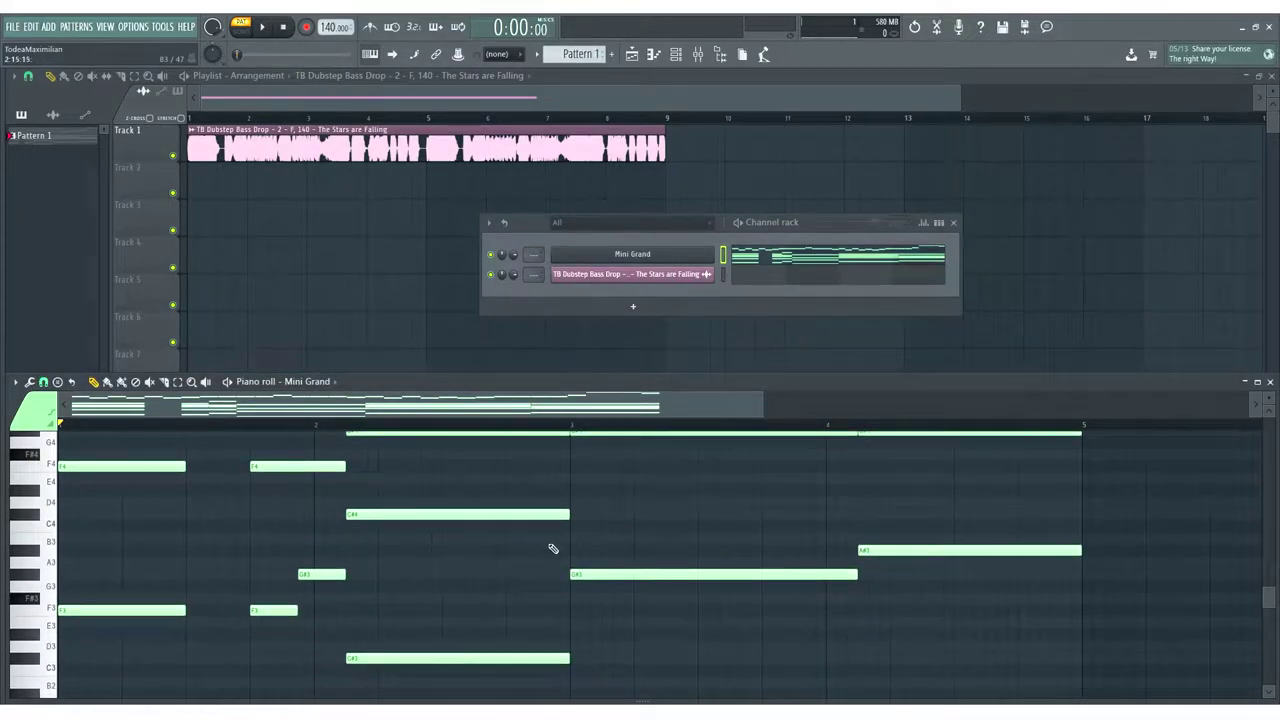
{"action": "key", "text": "F7"}
{"action": "key", "text": "F6"}
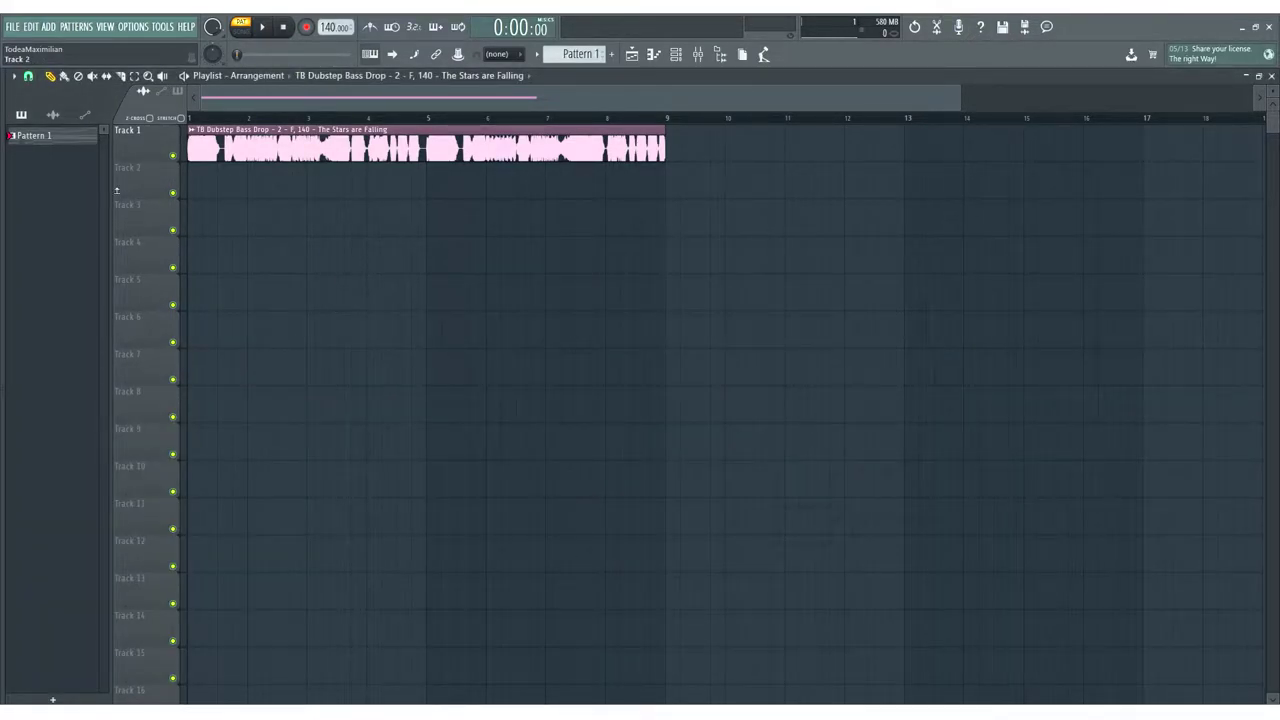
- Place Pattern 1 twice on Track 2, starting at bar 1 and bar 5, beneath the bass drop clip
{"action": "left_click_drag", "start_coordinate": [65, 135], "coordinate": [306, 180]}
{"action": "left_click", "coordinate": [437, 183]}
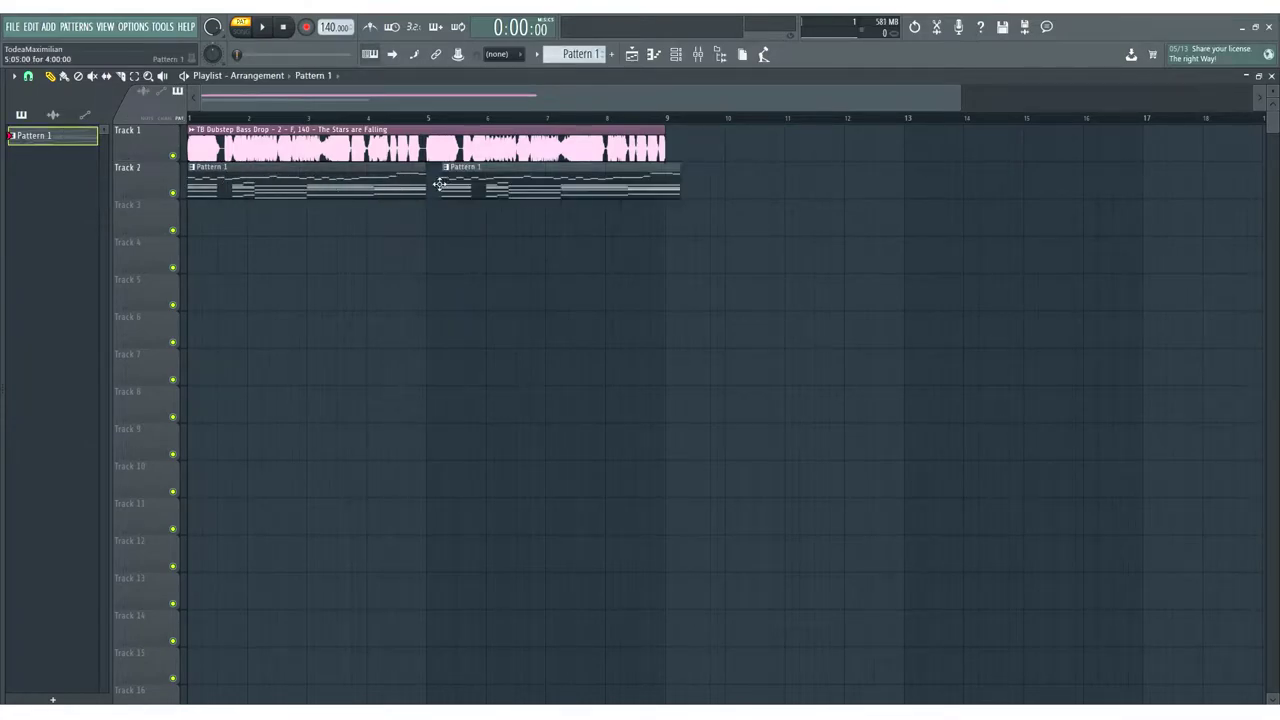
{"action": "right_click", "coordinate": [436, 262]}
{"action": "key", "text": "Escape"}
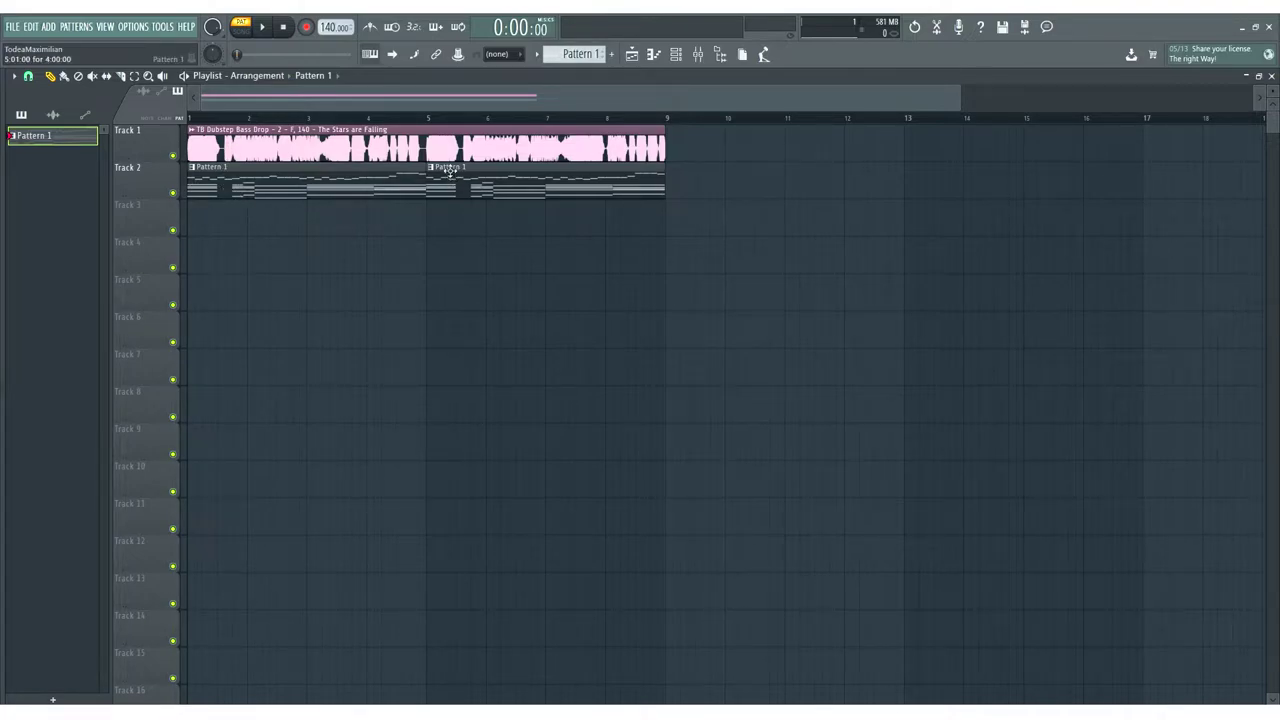
- Delete the high melody notes around C7 from the Mini Grand piano roll, keeping the chords
{"action": "left_click", "coordinate": [676, 56]}
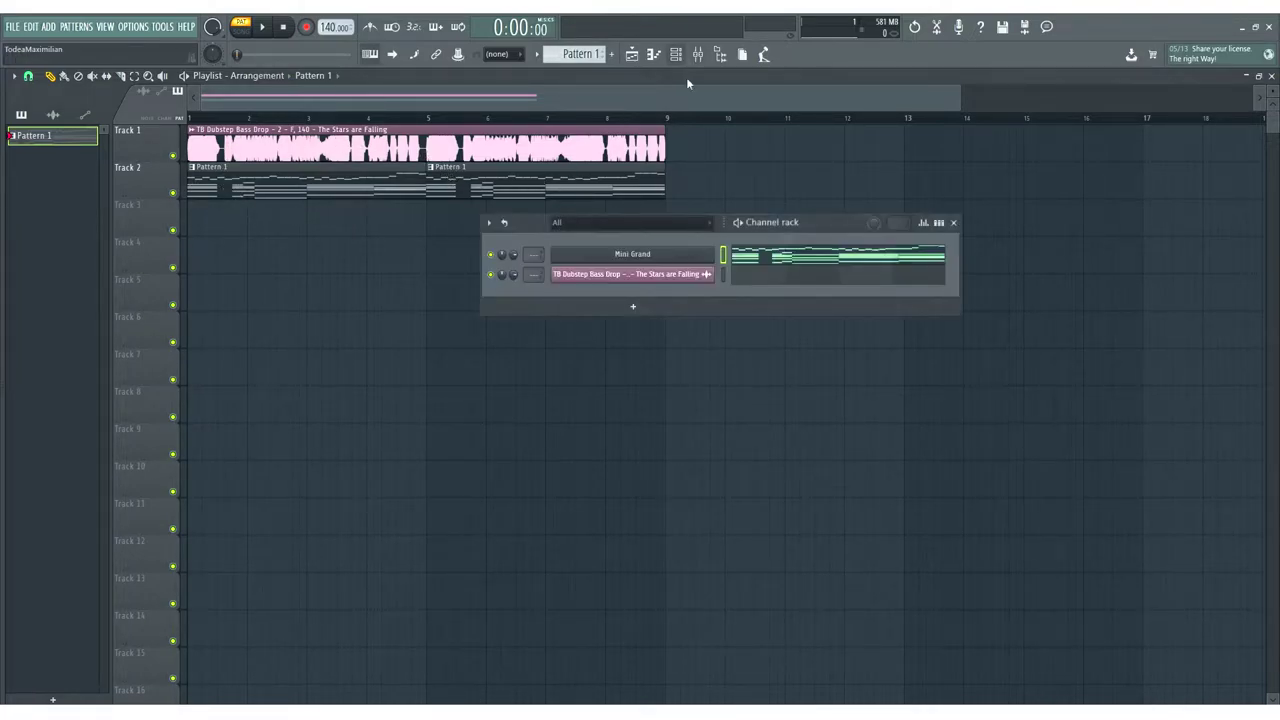
{"action": "left_click", "coordinate": [838, 257]}
{"action": "double_click", "coordinate": [899, 380]}
{"action": "left_click_drag", "start_coordinate": [70, 500], "coordinate": [1255, 198]}
{"action": "key", "text": "Delete"}
- Lengthen the five notes of the first Mini Grand chord so they end where the second chord starts
{"action": "scroll", "coordinate": [640, 400], "scroll_direction": "down", "scroll_amount": 8}
{"action": "left_click_drag", "start_coordinate": [200, 530], "coordinate": [241, 194]}
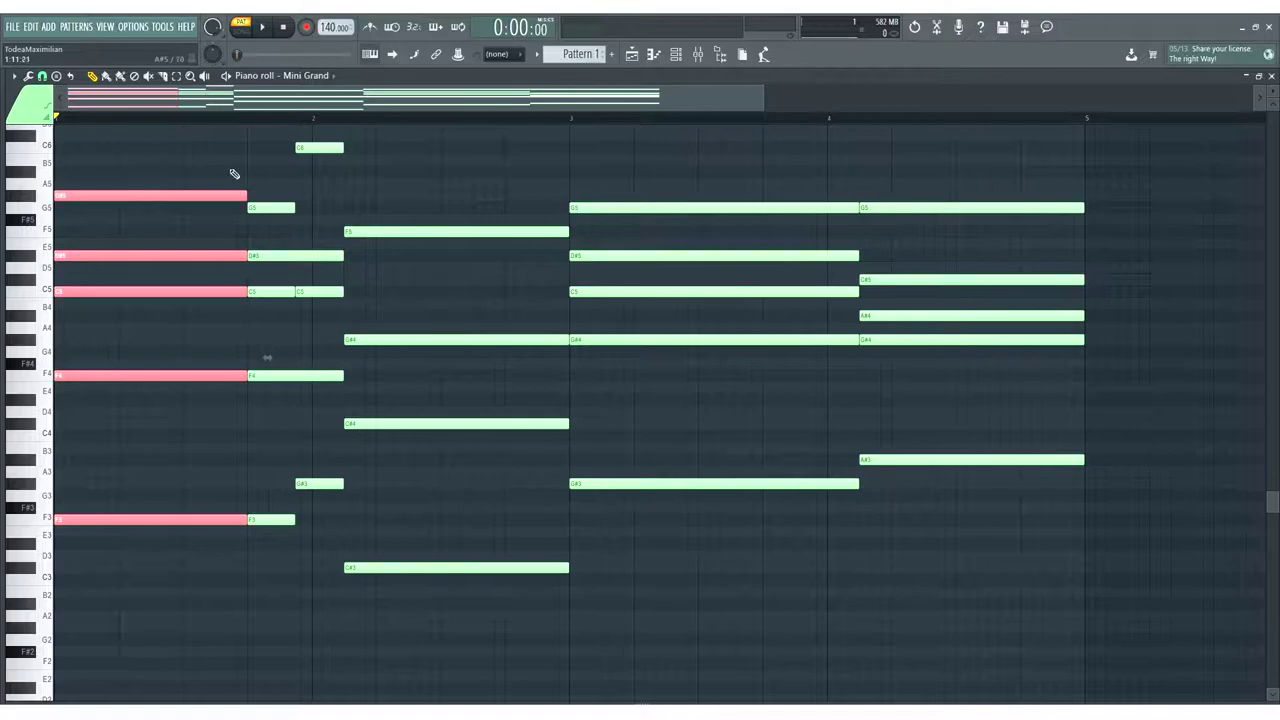
{"action": "left_click", "coordinate": [237, 178]}
{"action": "scroll", "coordinate": [409, 374], "scroll_direction": "up", "scroll_amount": 5}
{"action": "scroll", "coordinate": [530, 335], "scroll_direction": "down", "scroll_amount": 3}
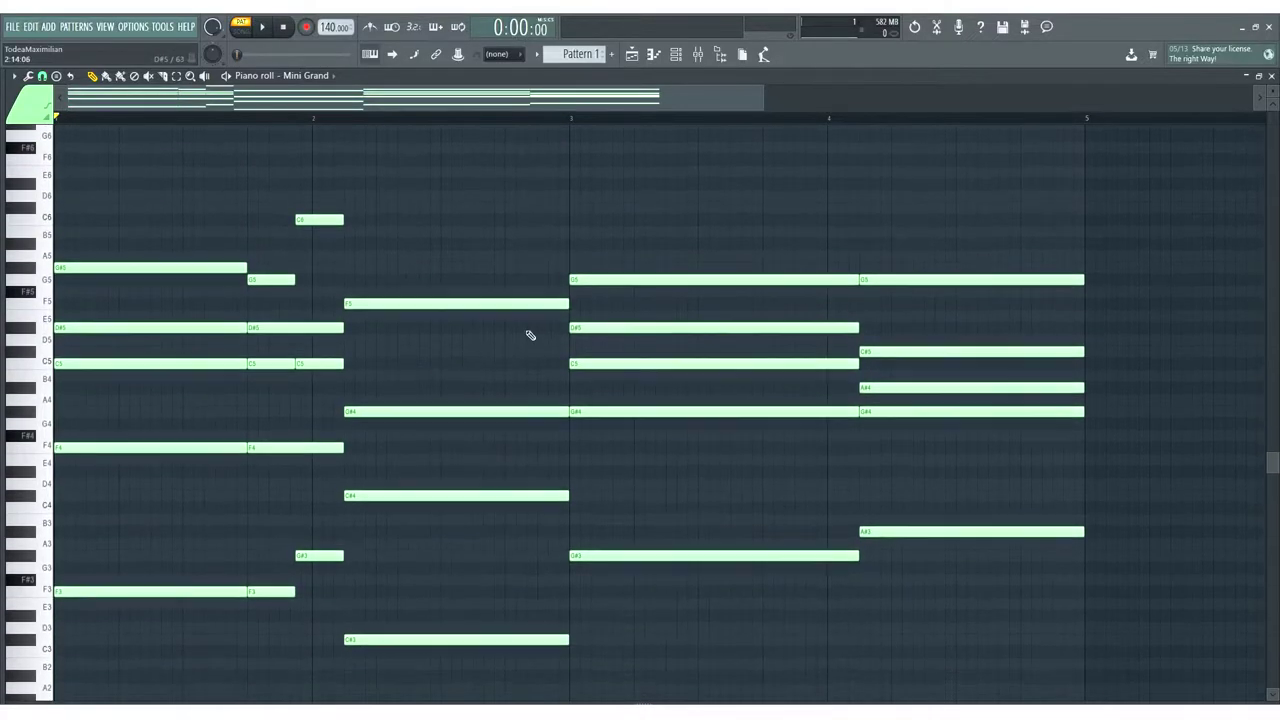
{"action": "left_click", "coordinate": [1271, 76]}
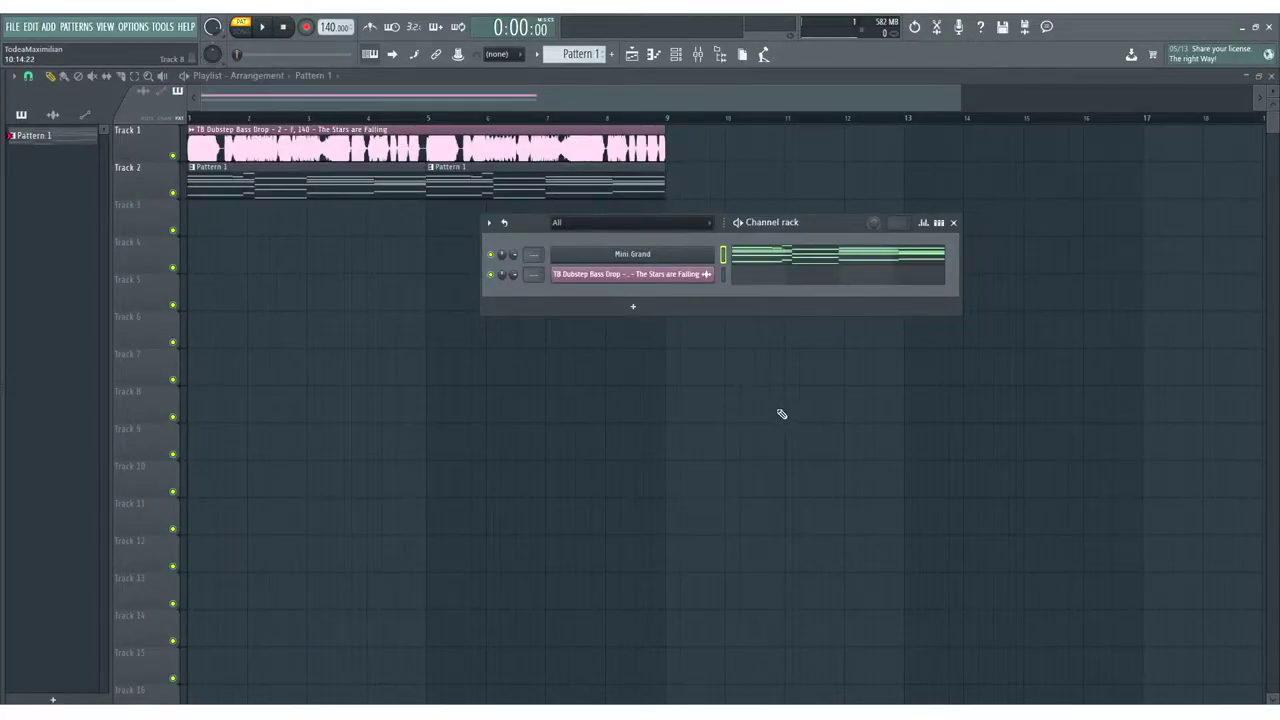
{"action": "key", "text": "F6"}
- Play the arrangement in song mode to hear the sustained chords together with the bass drop sample
{"action": "left_click", "coordinate": [241, 30]}
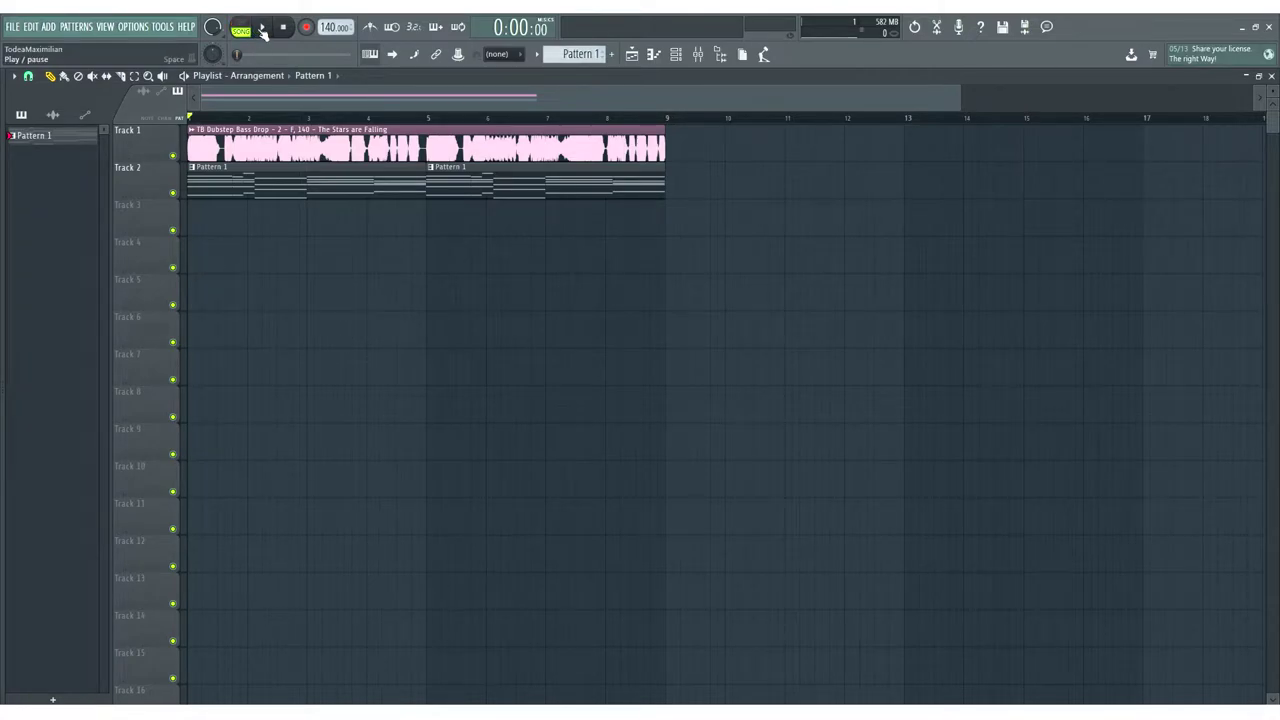
{"action": "left_click", "coordinate": [263, 28]}
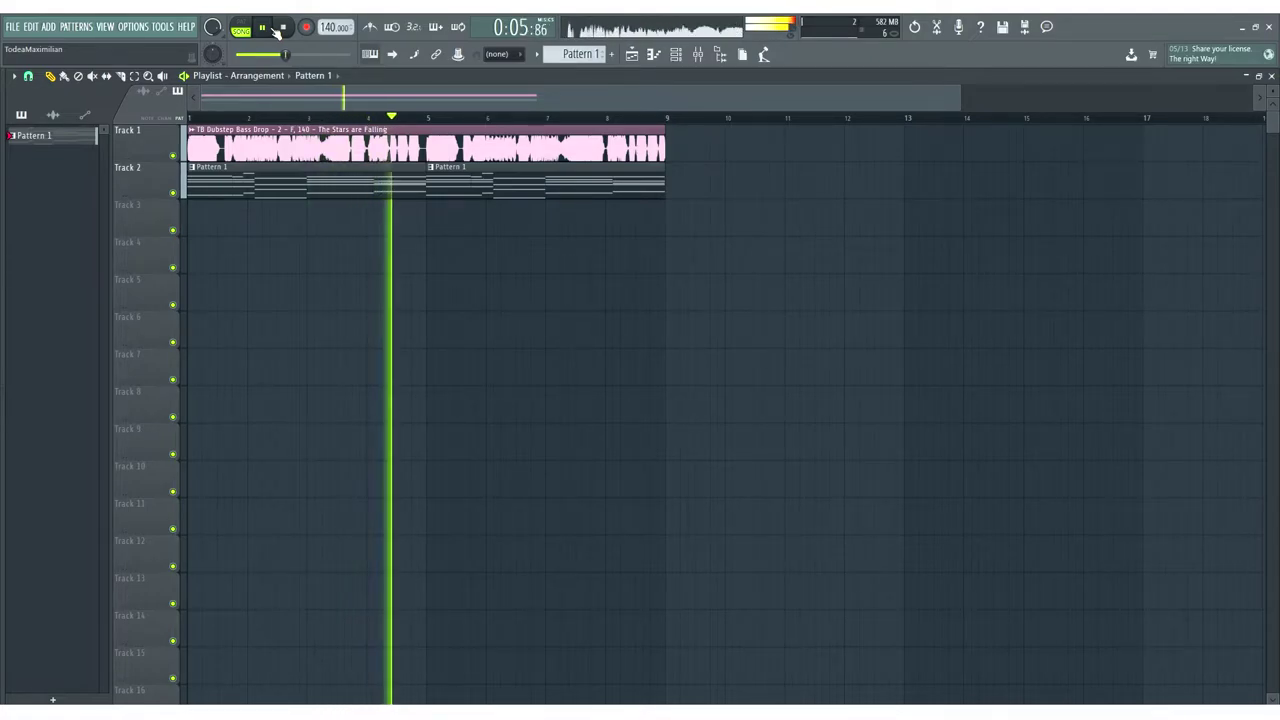
{"action": "left_click", "coordinate": [283, 27]}
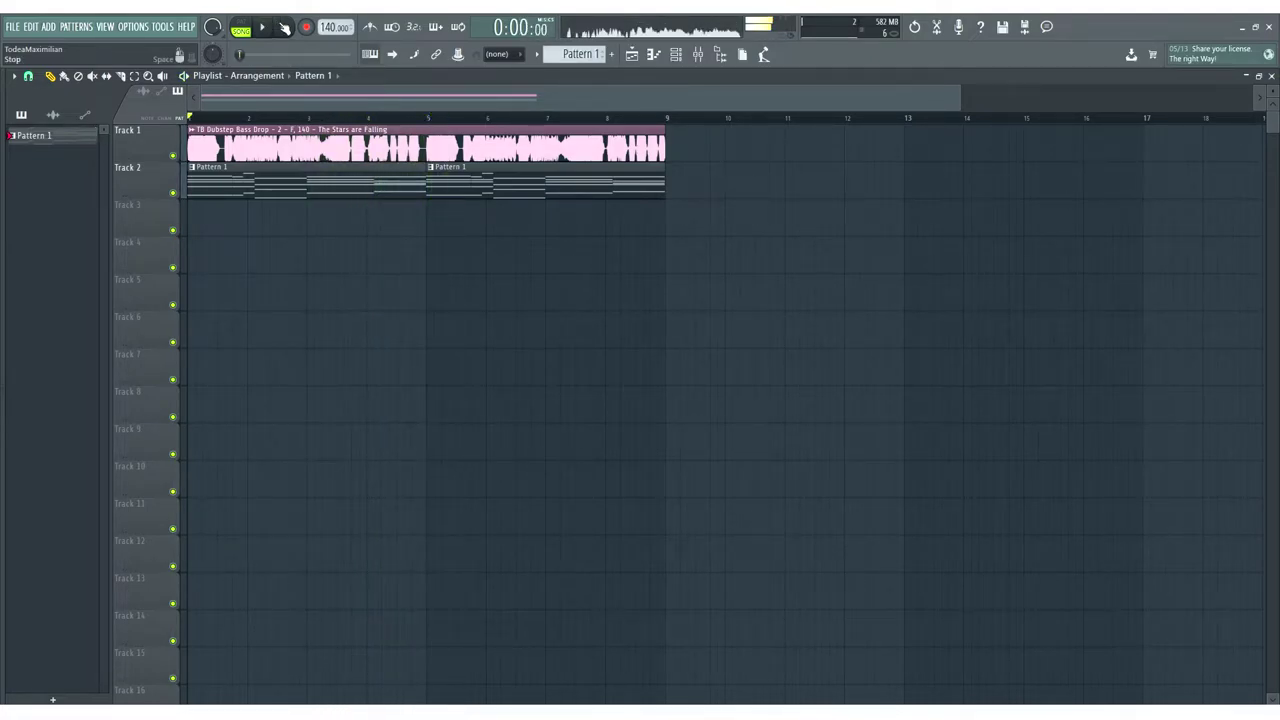
- Retime the Mini Grand chords to follow the sample's rhythm, starting the F5 chord at bar 2 and the final chord at bar 4
{"action": "key", "text": "F7"}
{"action": "scroll", "coordinate": [312, 549], "scroll_direction": "up", "scroll_amount": 1}
{"action": "scroll", "coordinate": [312, 549], "scroll_direction": "up", "scroll_amount": 2}
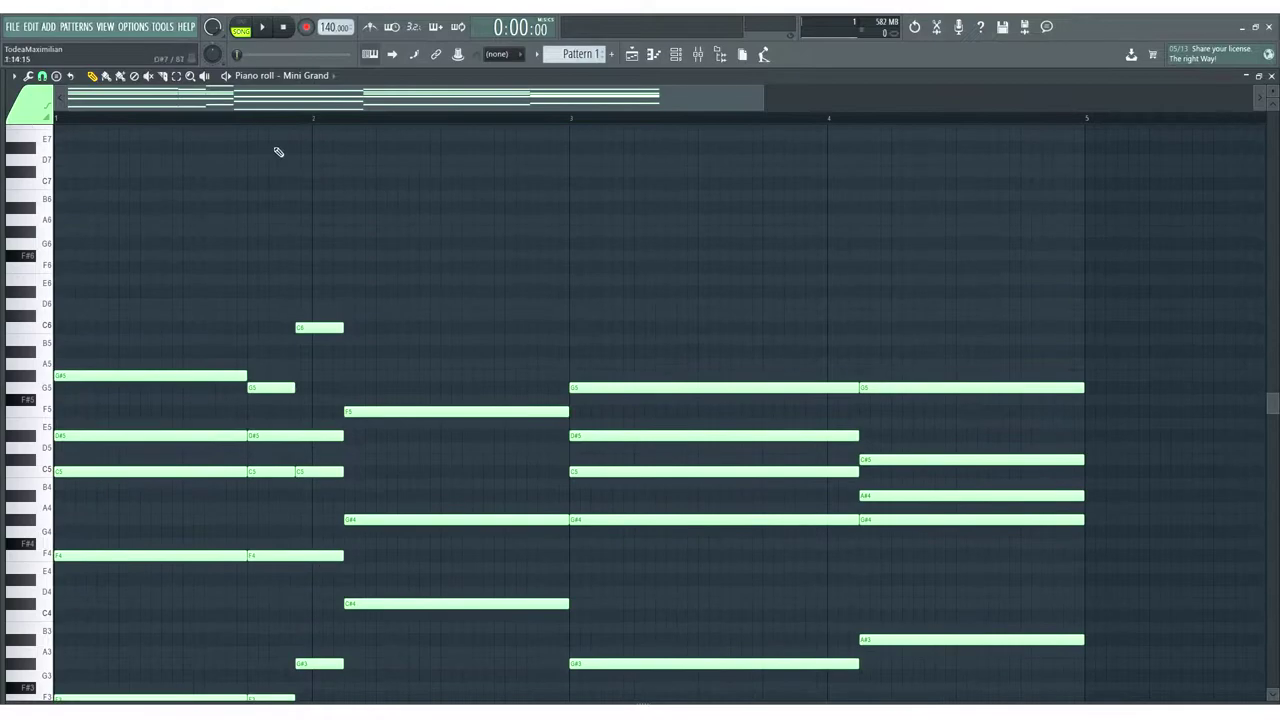
{"action": "left_click", "coordinate": [1259, 76]}
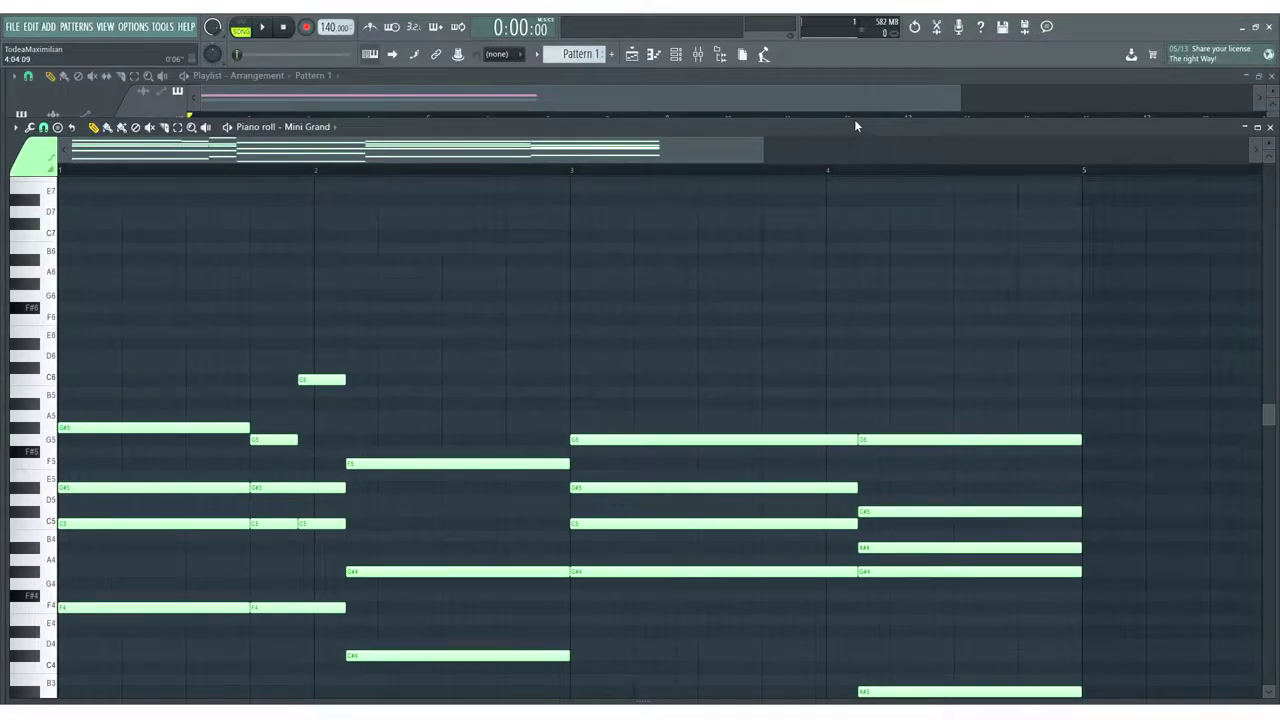
{"action": "left_click_drag", "start_coordinate": [855, 125], "coordinate": [855, 369]}
{"action": "key", "text": "F7"}
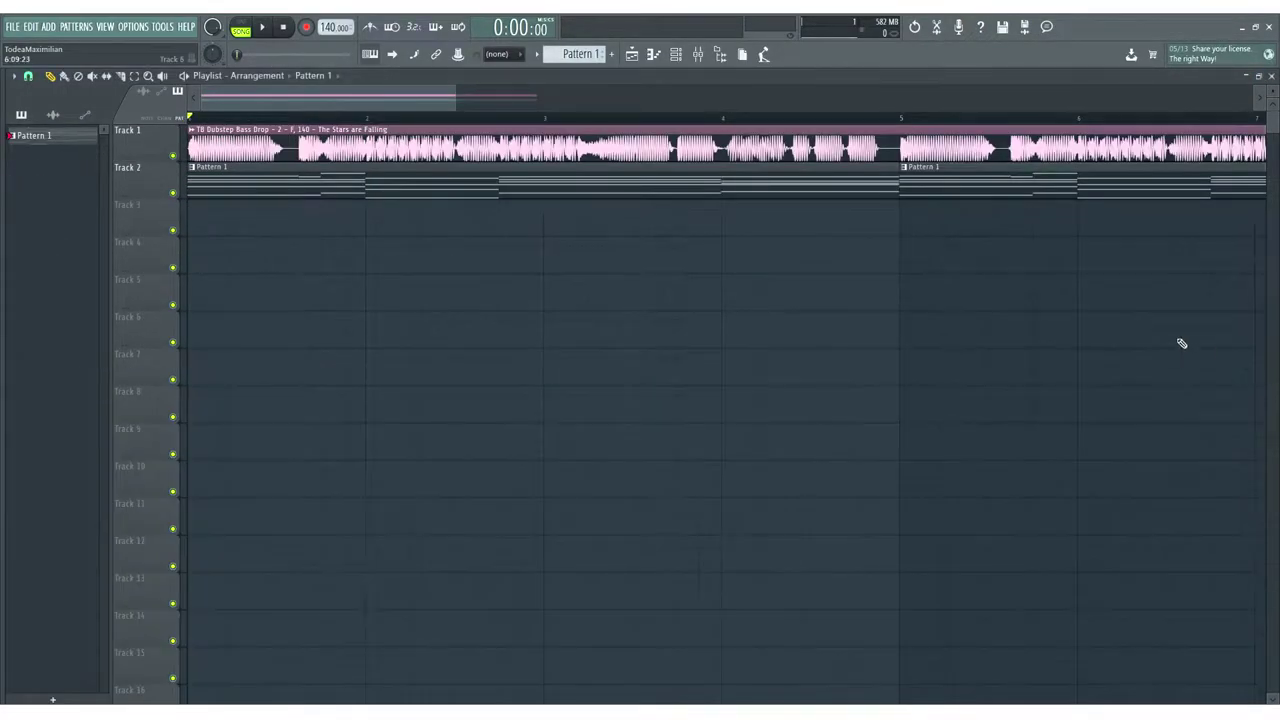
- Compare the retimed Mini Grand notes with the sample's waveform and play the arrangement to check their alignment
{"action": "left_click", "coordinate": [676, 54]}
{"action": "key", "text": "F7"}
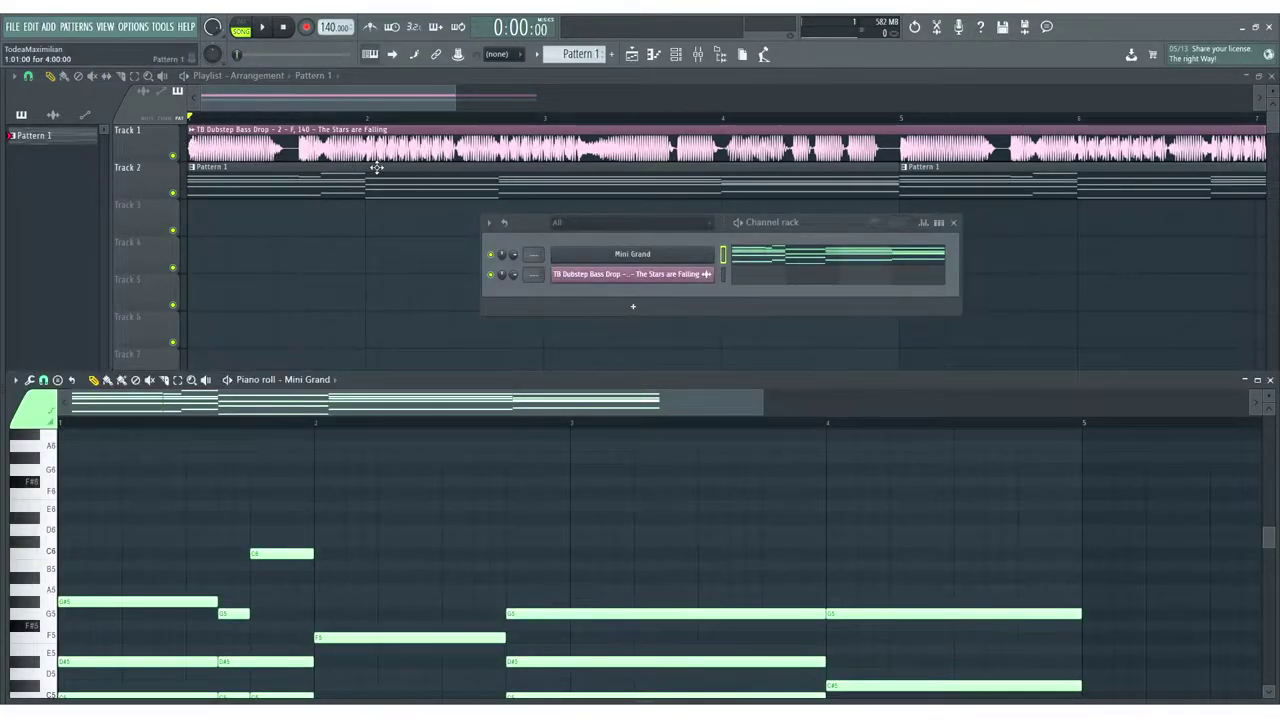
{"action": "key", "text": "F6"}
{"action": "key", "text": "F7"}
{"action": "key", "text": "space"}
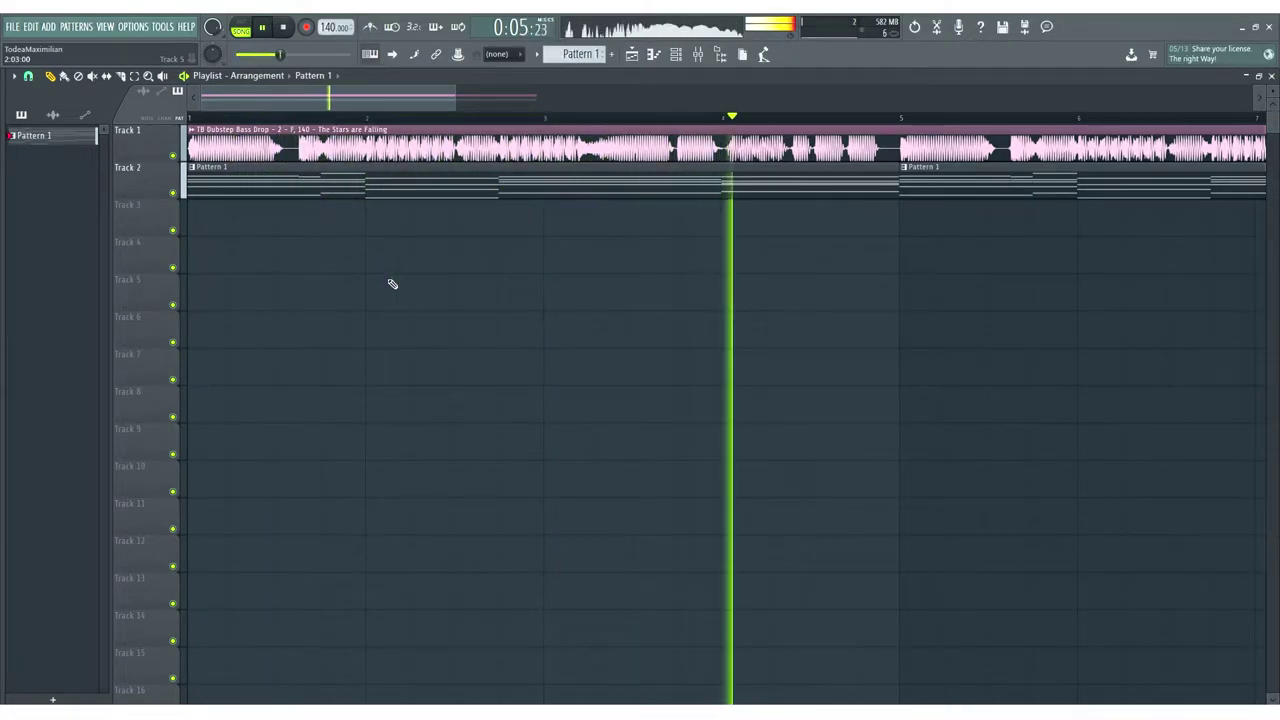
{"action": "key", "text": "space"}
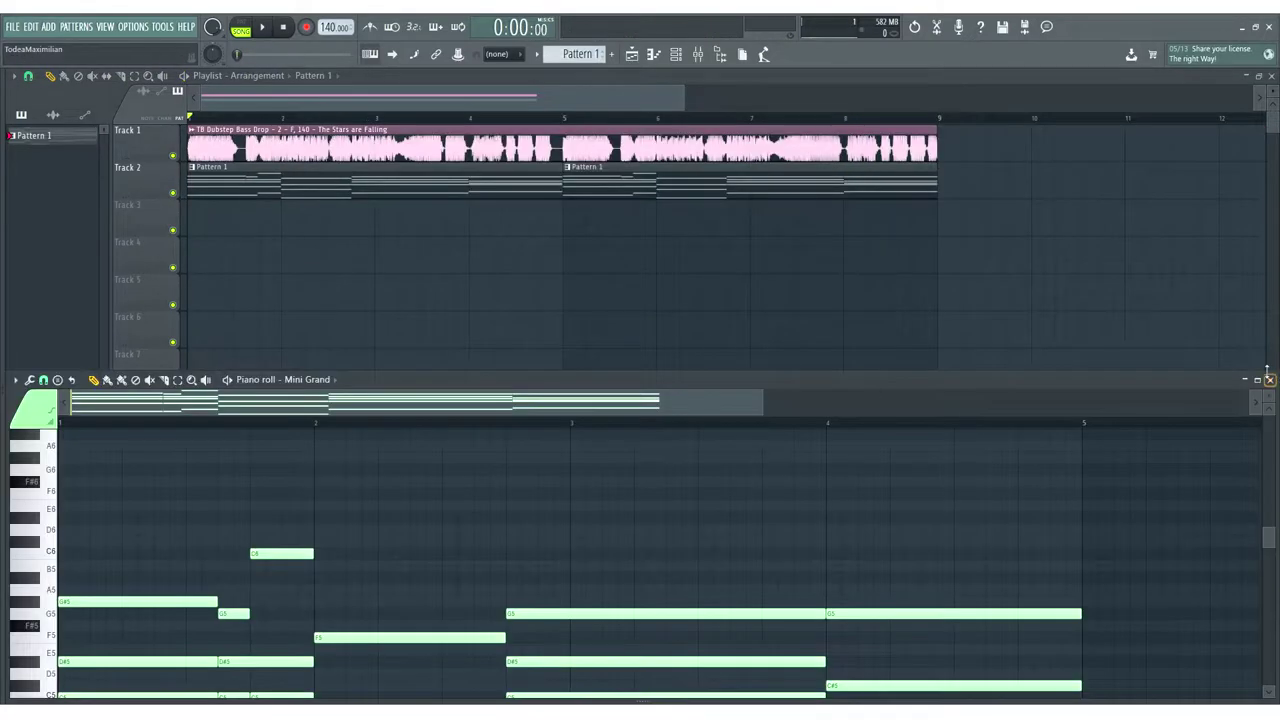
{"action": "left_click", "coordinate": [1269, 379]}
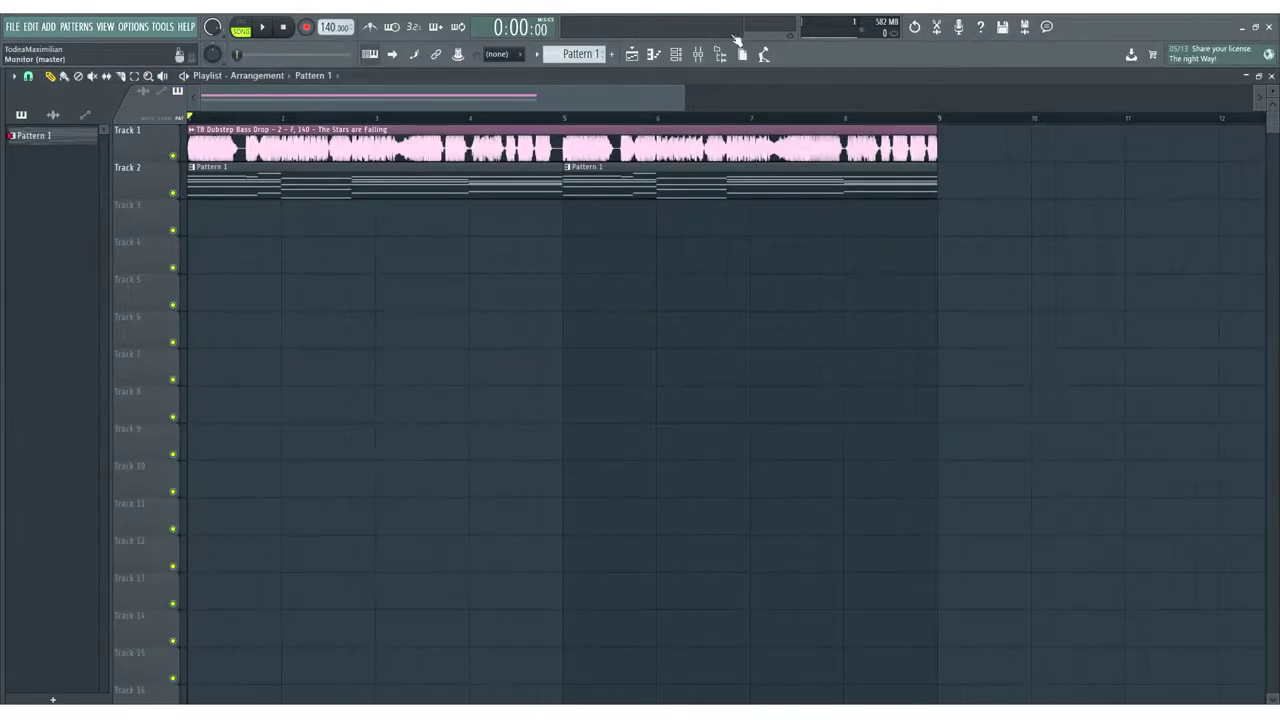
- Add a Phase Plant synthesizer channel and give it an Analog generator
{"action": "left_click", "coordinate": [677, 54]}
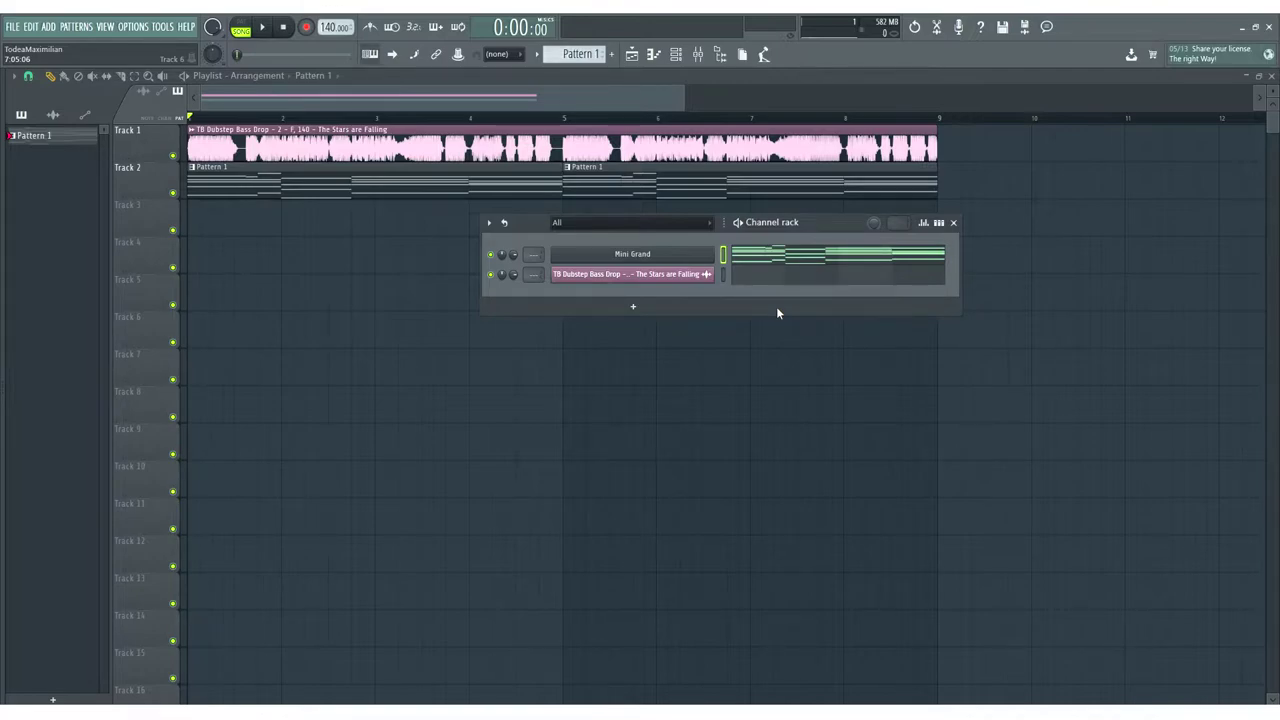
{"action": "left_click", "coordinate": [640, 306]}
{"action": "mouse_move", "coordinate": [627, 385]}
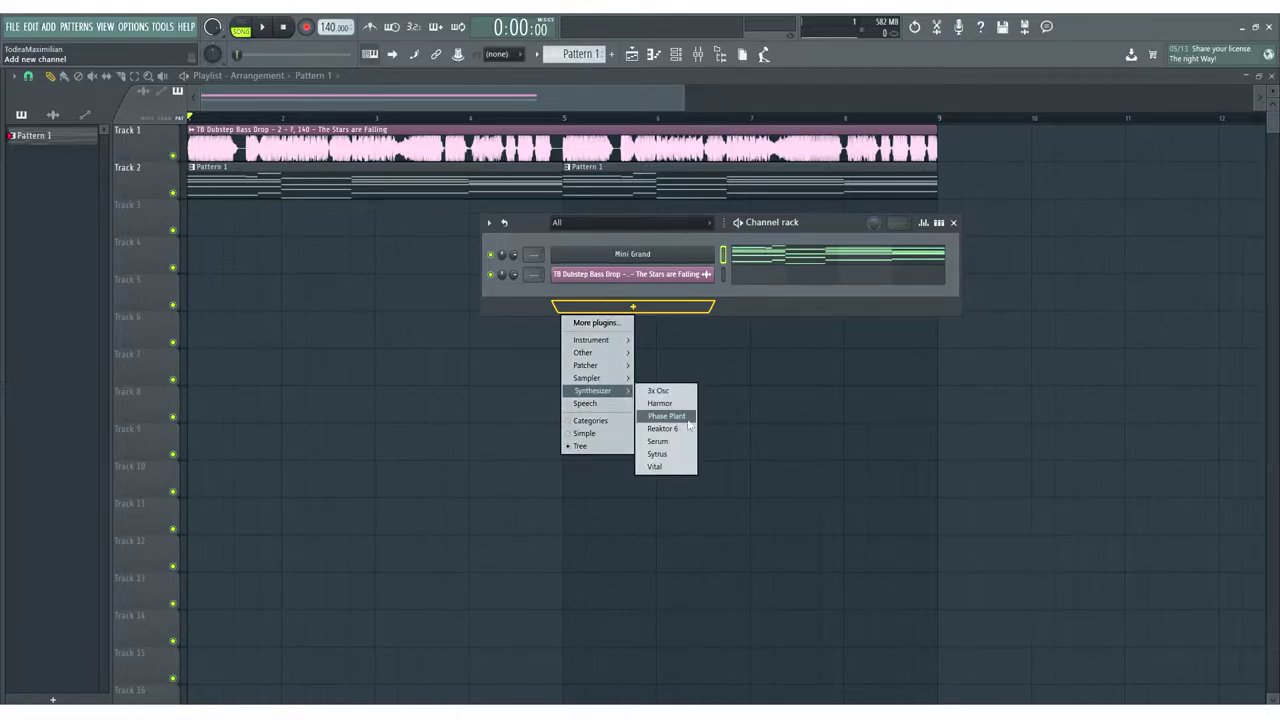
{"action": "left_click", "coordinate": [666, 415]}
{"action": "left_click_drag", "start_coordinate": [425, 245], "coordinate": [408, 76]}
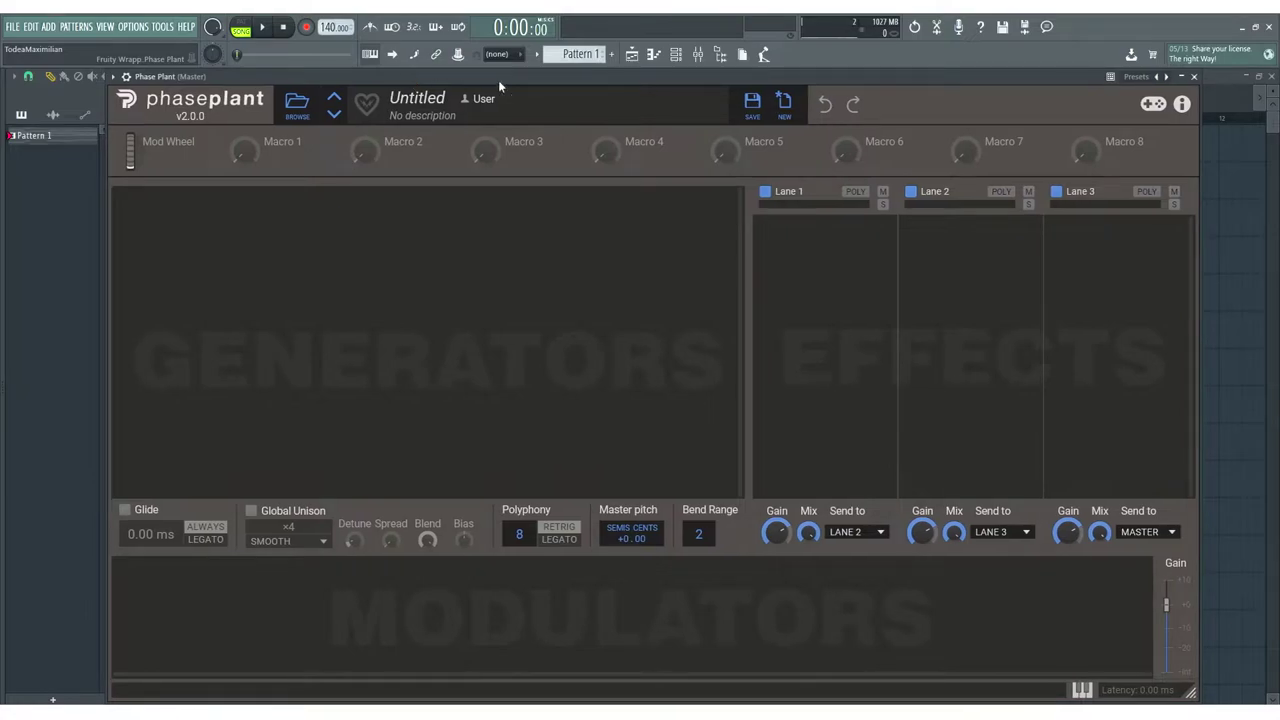
{"action": "left_click", "coordinate": [380, 248]}
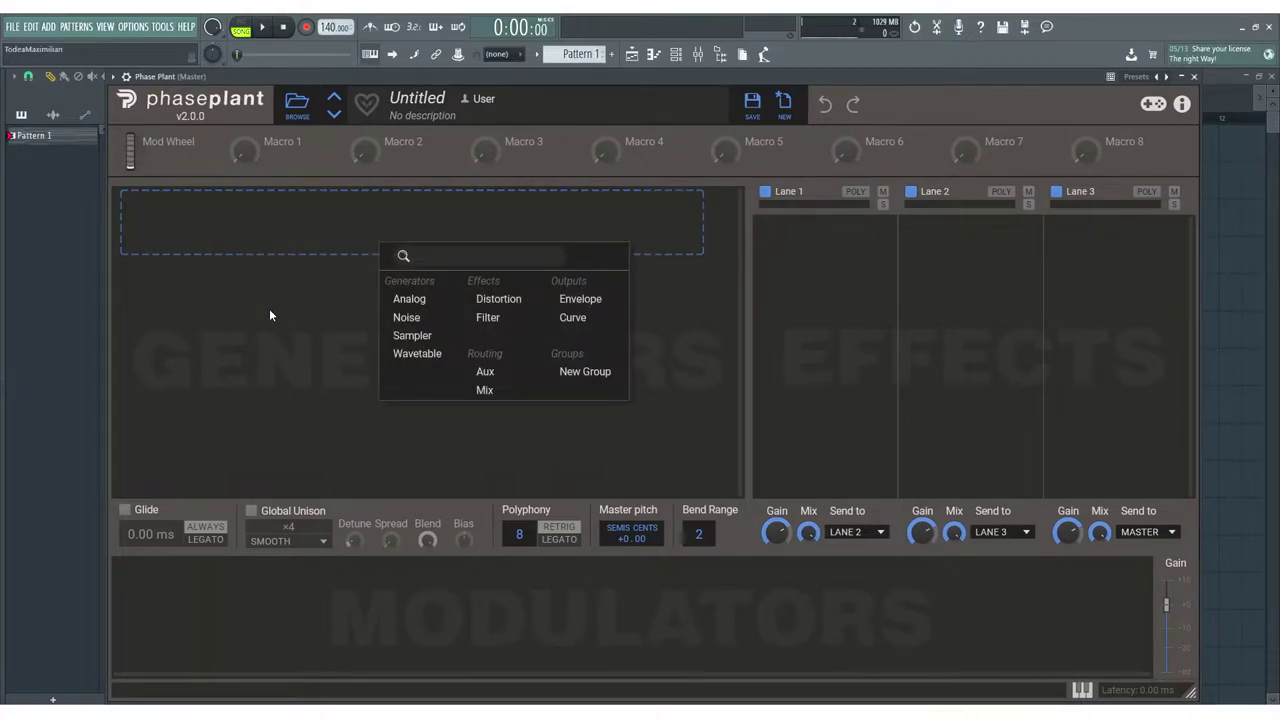
{"action": "left_click", "coordinate": [400, 299]}
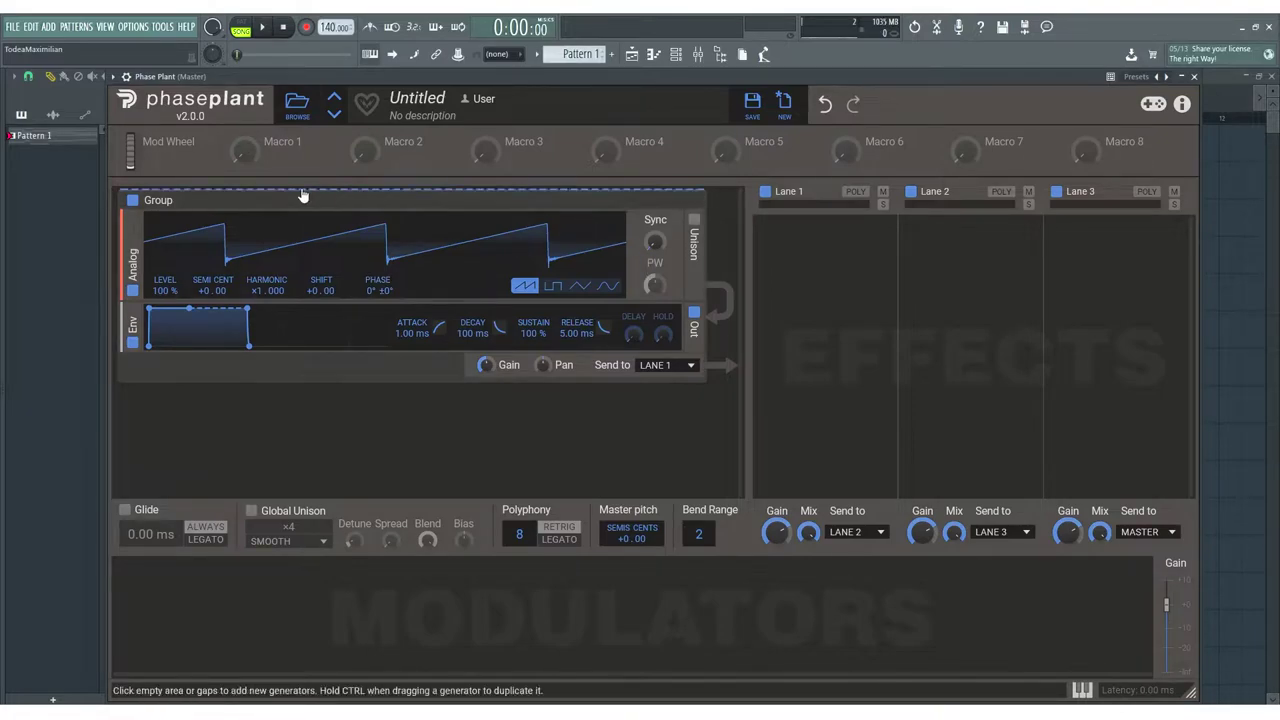
{"action": "left_click", "coordinate": [1193, 76]}
- Cut the chord notes from the Mini Grand channel and paste them into the Phase Plant channel
{"action": "right_click", "coordinate": [893, 252]}
{"action": "left_click", "coordinate": [880, 256]}
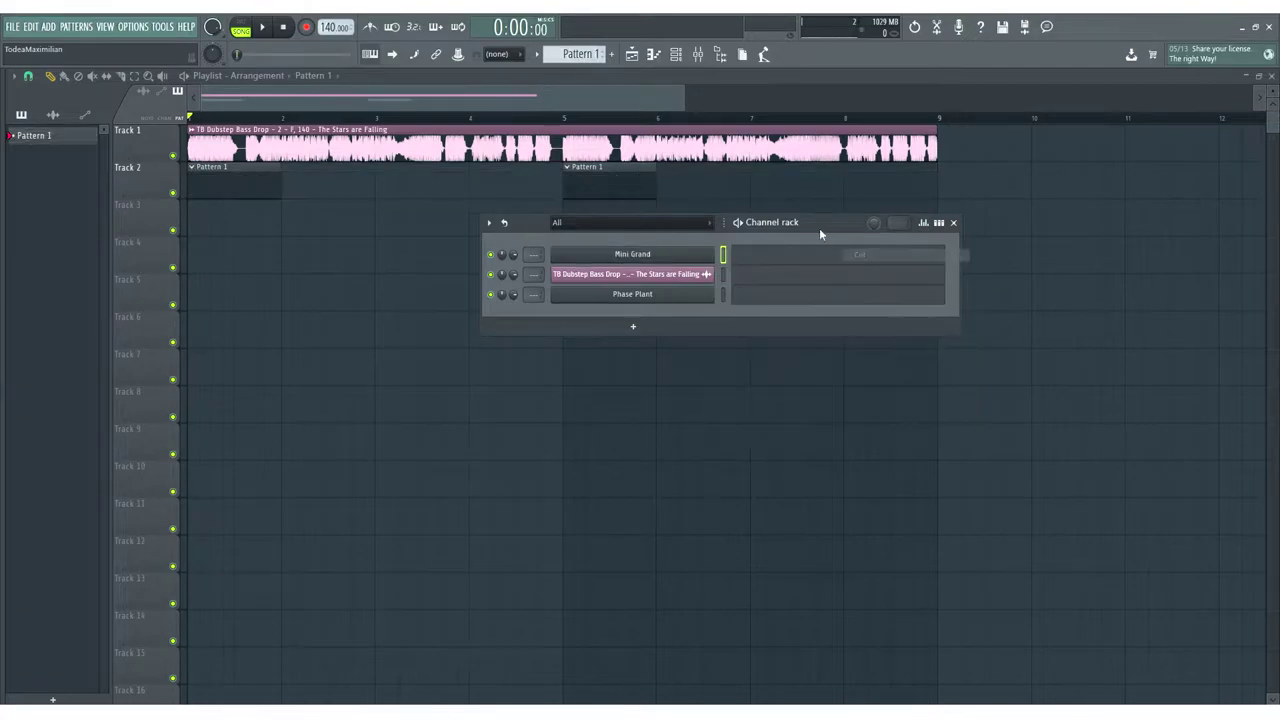
{"action": "right_click", "coordinate": [870, 294]}
{"action": "left_click", "coordinate": [876, 322]}
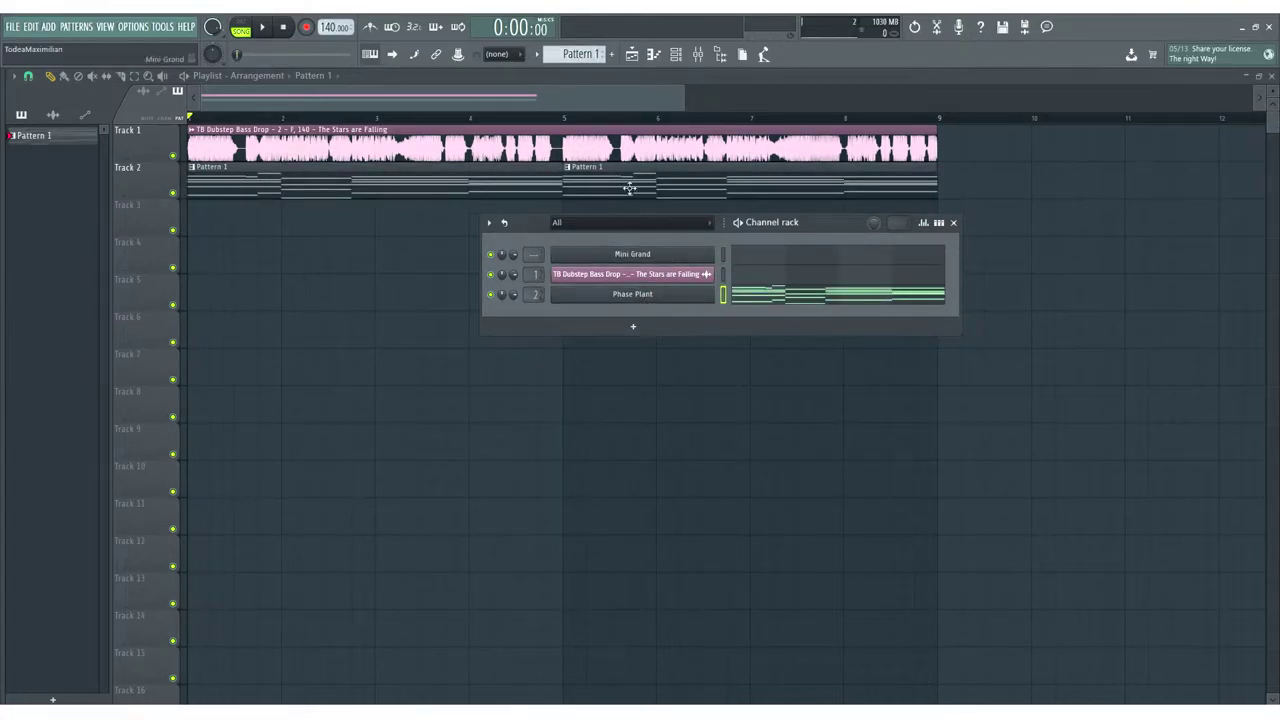
- Open the bass sample's mixer track and rename Insert 1 to RAW BASS
{"action": "double_click", "coordinate": [539, 296]}
{"action": "right_click", "coordinate": [92, 92]}
{"action": "left_click", "coordinate": [150, 103]}
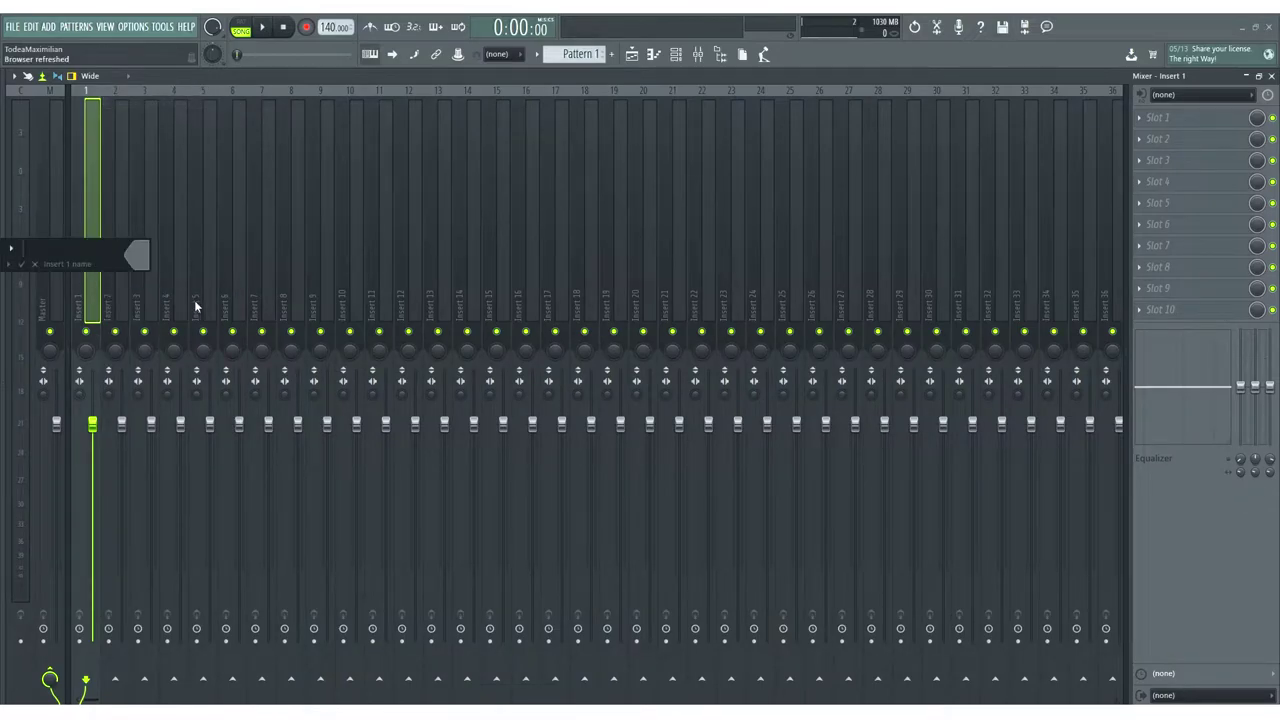
{"action": "type", "text": "RAW BASS"}
{"action": "key", "text": "Return"}
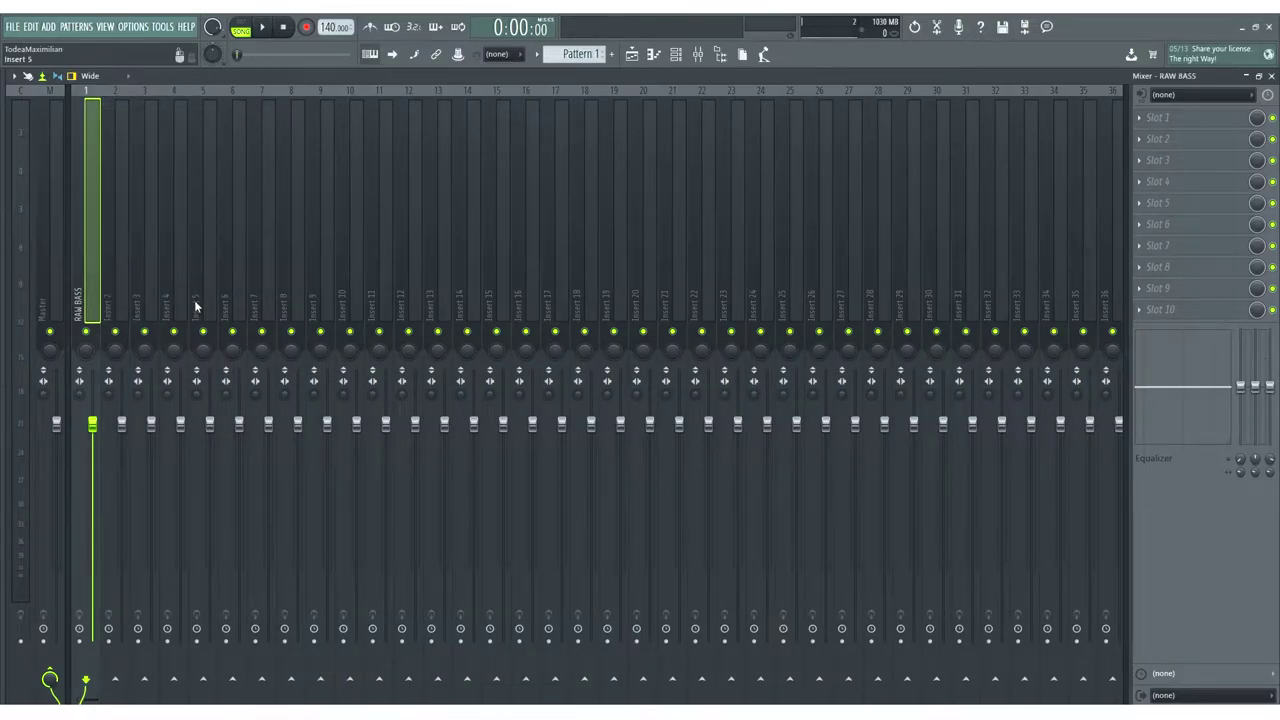
- Rename mixer track Insert 2 to RAW CHORDS and play the song to check both tracks' signals
{"action": "double_click", "coordinate": [117, 298]}
{"action": "type", "text": "RAW CHORDS"}
{"action": "key", "text": "Return"}
{"action": "key", "text": "space"}
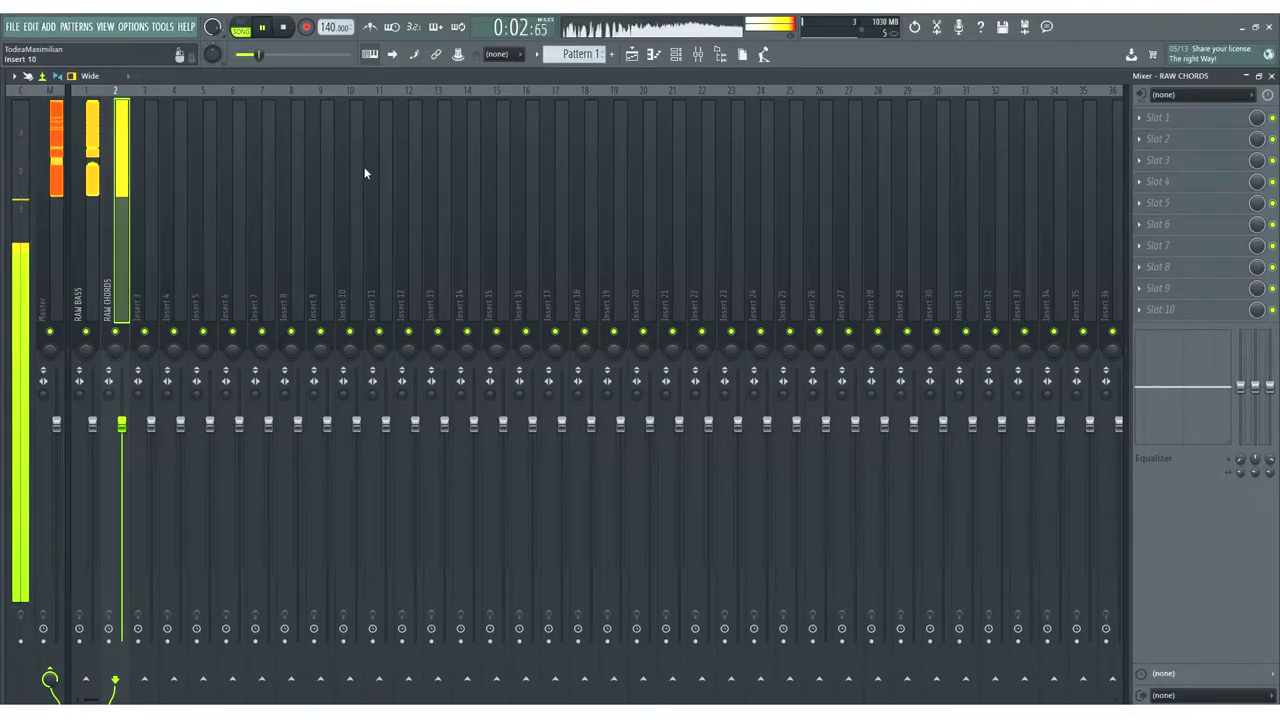
{"action": "key", "text": "space"}
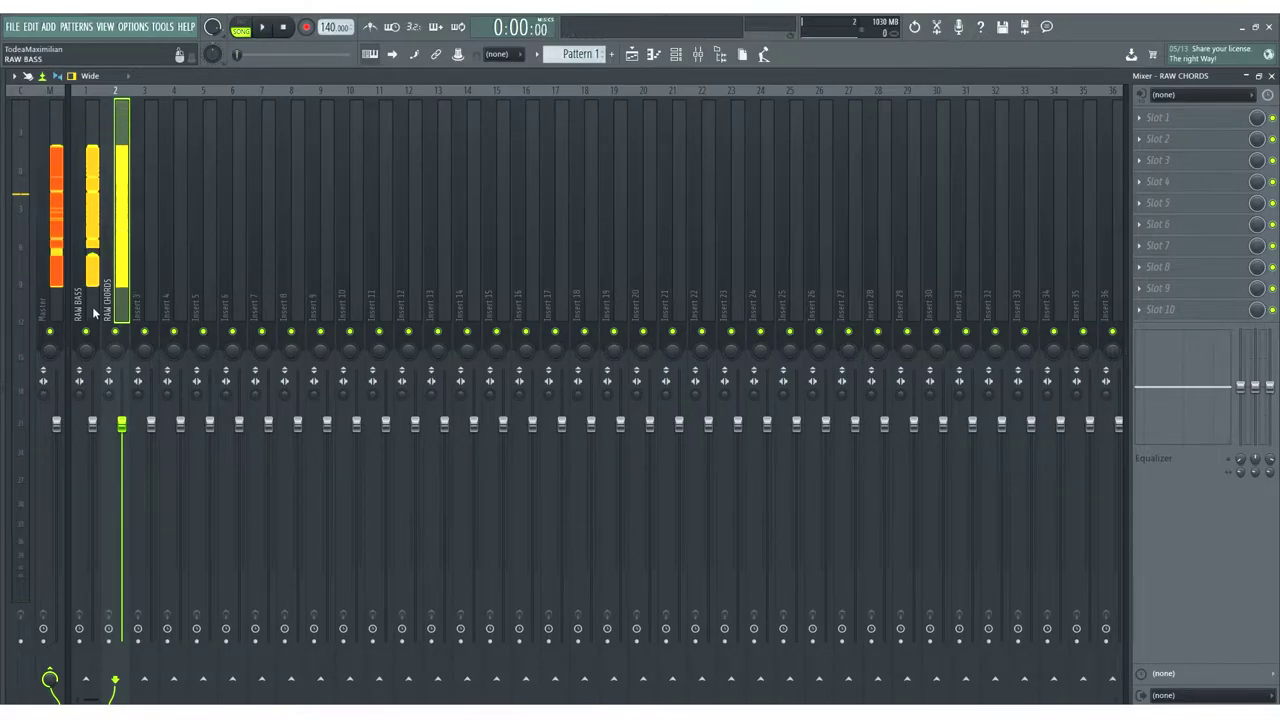
- Lower the volume of the RAW BASS and RAW CHORDS tracks together to 75% (-6.0 dB)
{"action": "left_click", "coordinate": [92, 286], "text": "ctrl"}
{"action": "left_click_drag", "start_coordinate": [122, 427], "coordinate": [122, 480]}
{"action": "left_click", "coordinate": [146, 280]}
{"action": "left_click", "coordinate": [116, 285]}
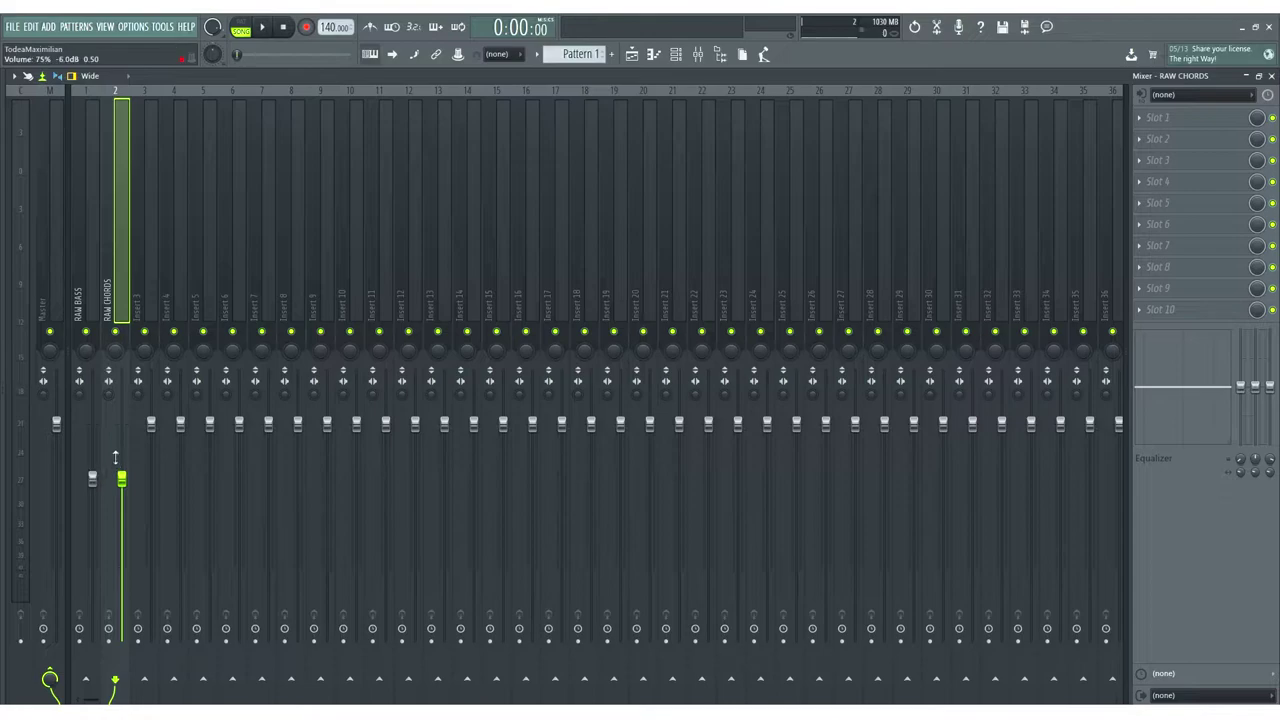
- Sidechain the RAW BASS and RAW CHORDS tracks to Insert 3 only
{"action": "left_click", "coordinate": [81, 282]}
{"action": "left_click", "coordinate": [115, 255], "text": "ctrl"}
{"action": "right_click", "coordinate": [145, 681]}
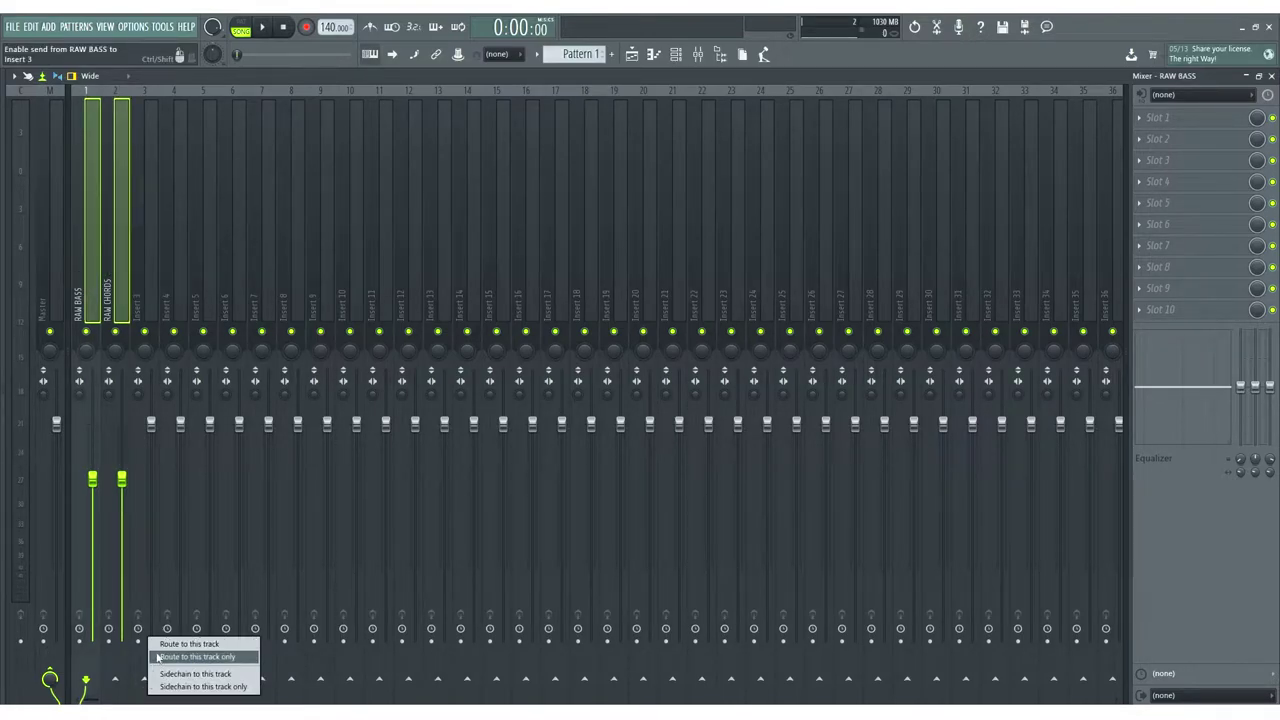
{"action": "left_click", "coordinate": [177, 688]}
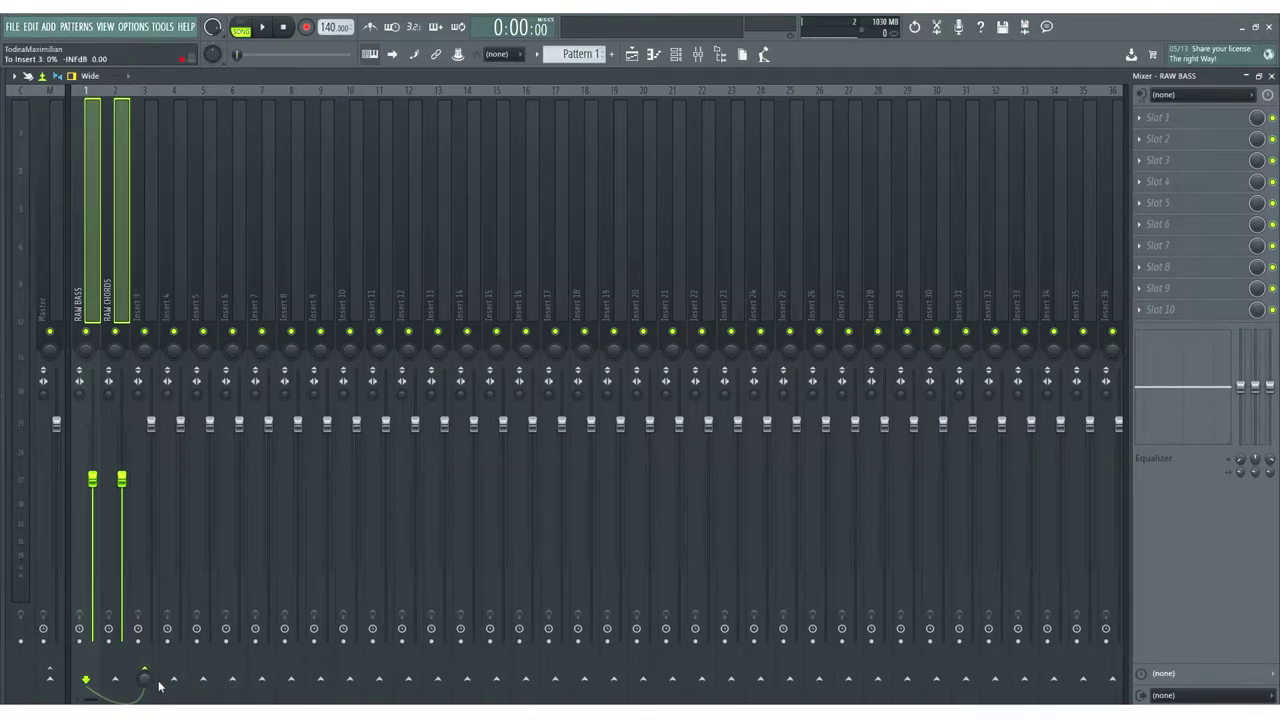
- Rename mixer track Insert 3 to VOCO LAYER and lower its volume to 75% (-5.9 dB)
{"action": "left_click", "coordinate": [148, 302]}
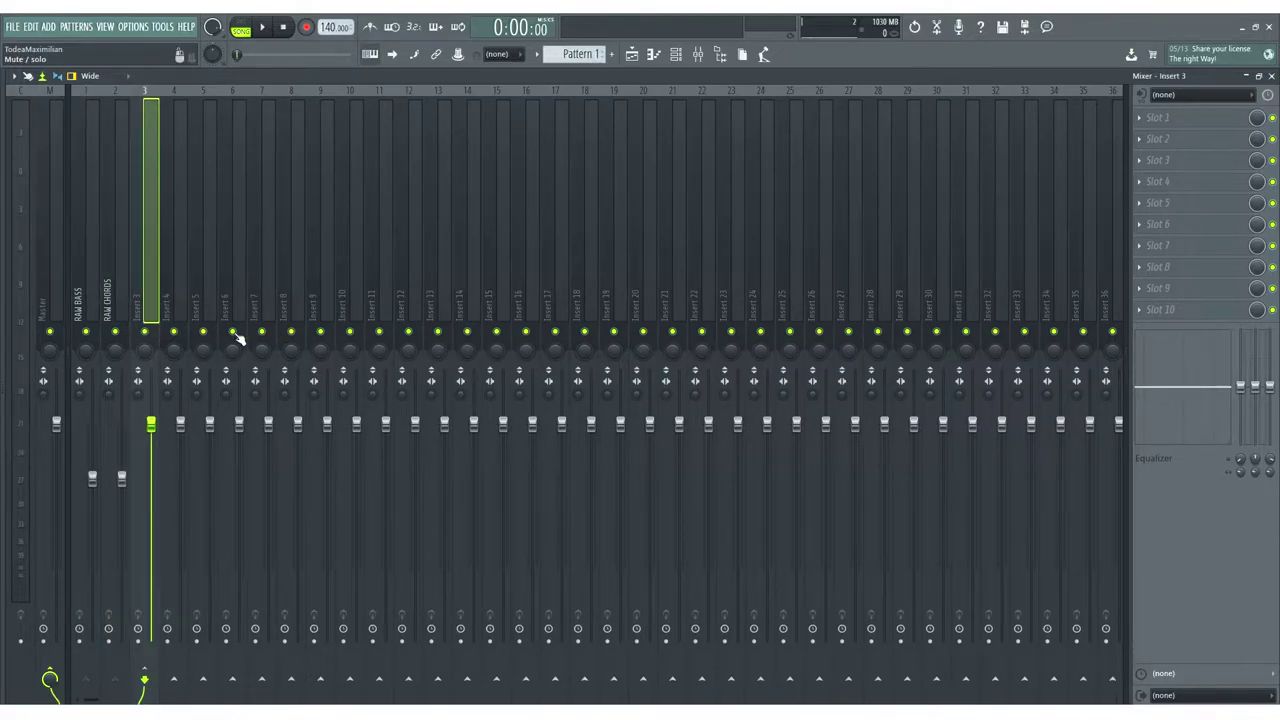
{"action": "right_click", "coordinate": [144, 287]}
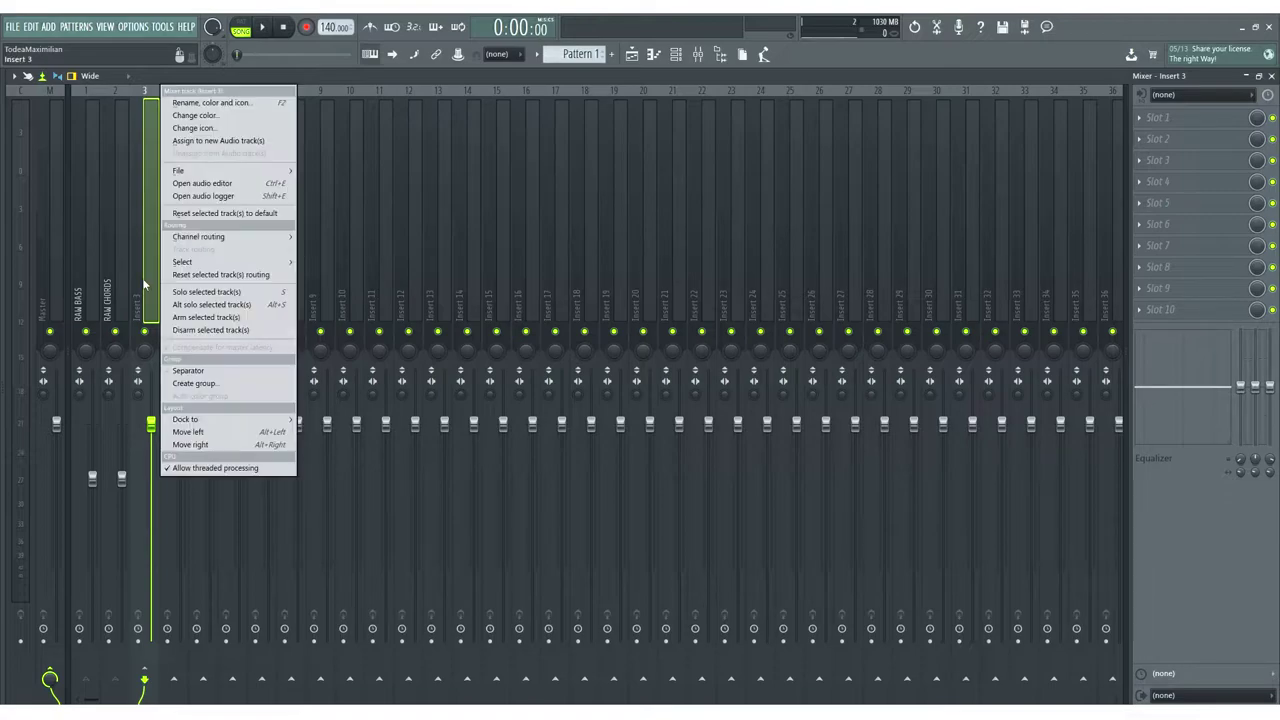
{"action": "key", "text": "F2"}
{"action": "type", "text": "LAYER"}
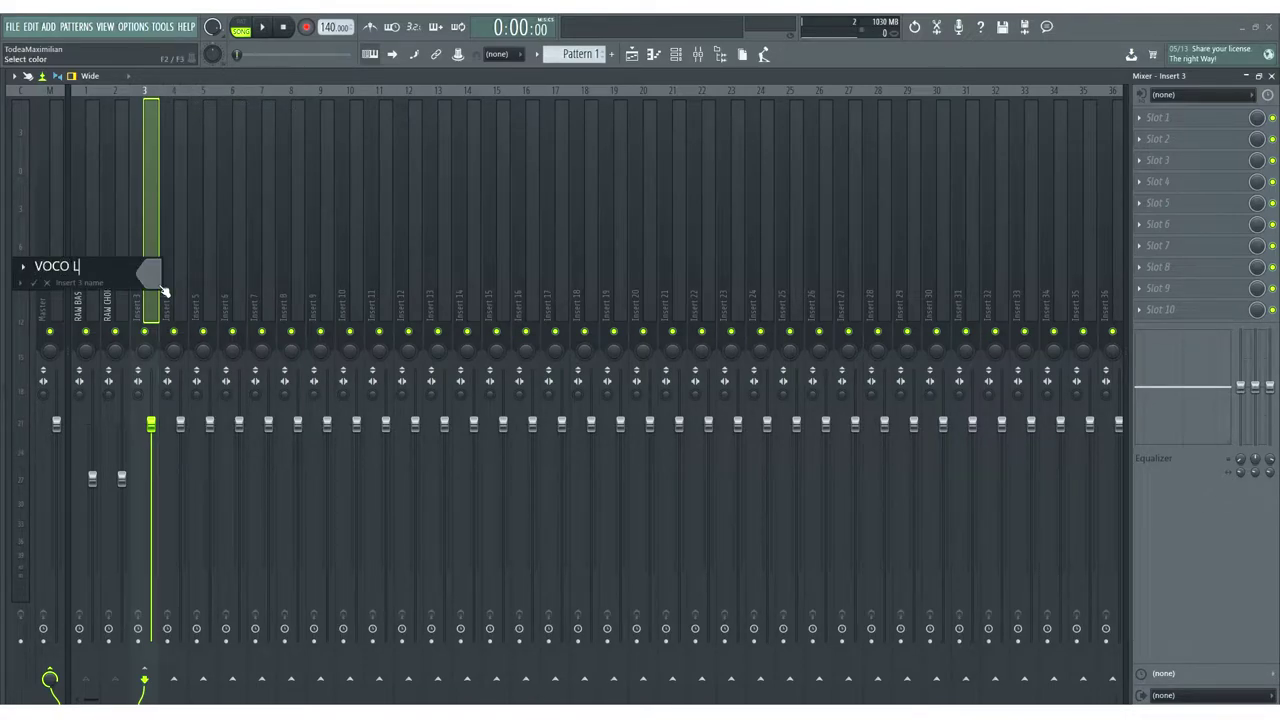
{"action": "key", "text": "Return"}
{"action": "left_click_drag", "start_coordinate": [151, 424], "coordinate": [151, 480]}
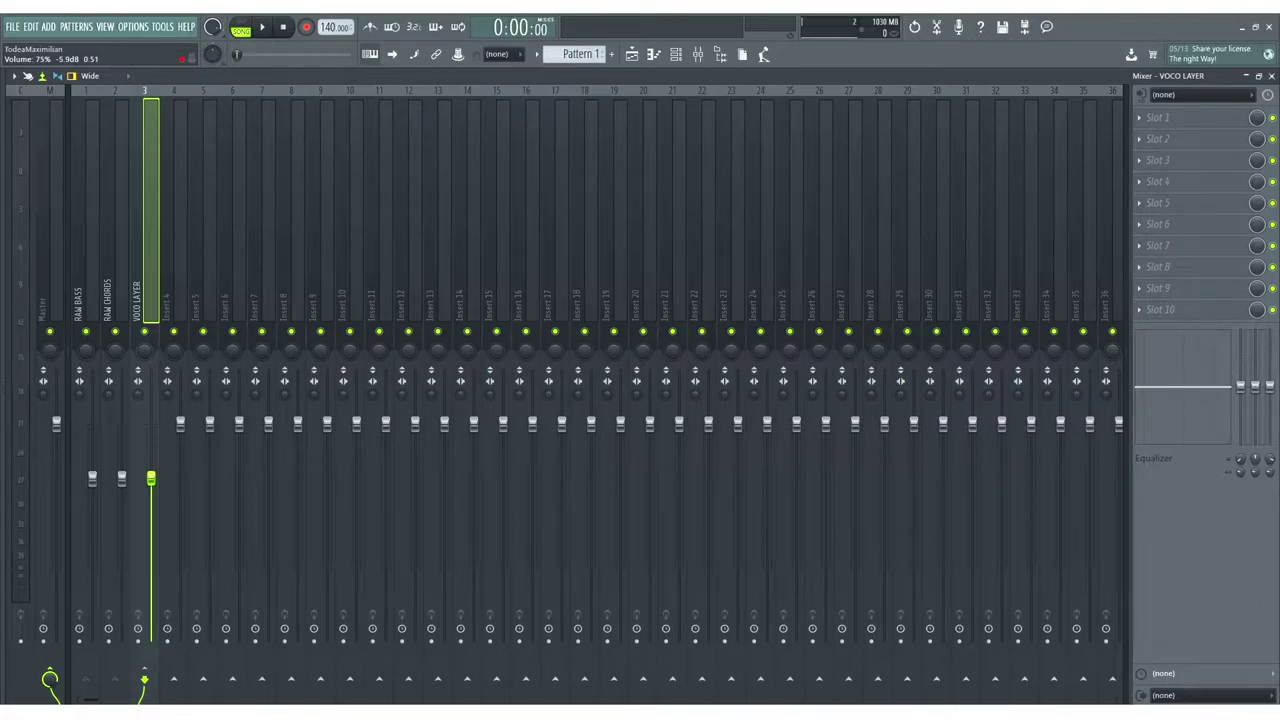
- Load Vocodex from the Creative effects into the first slot of the VOCO LAYER track
{"action": "left_click", "coordinate": [1160, 117]}
{"action": "mouse_move", "coordinate": [1066, 190]}
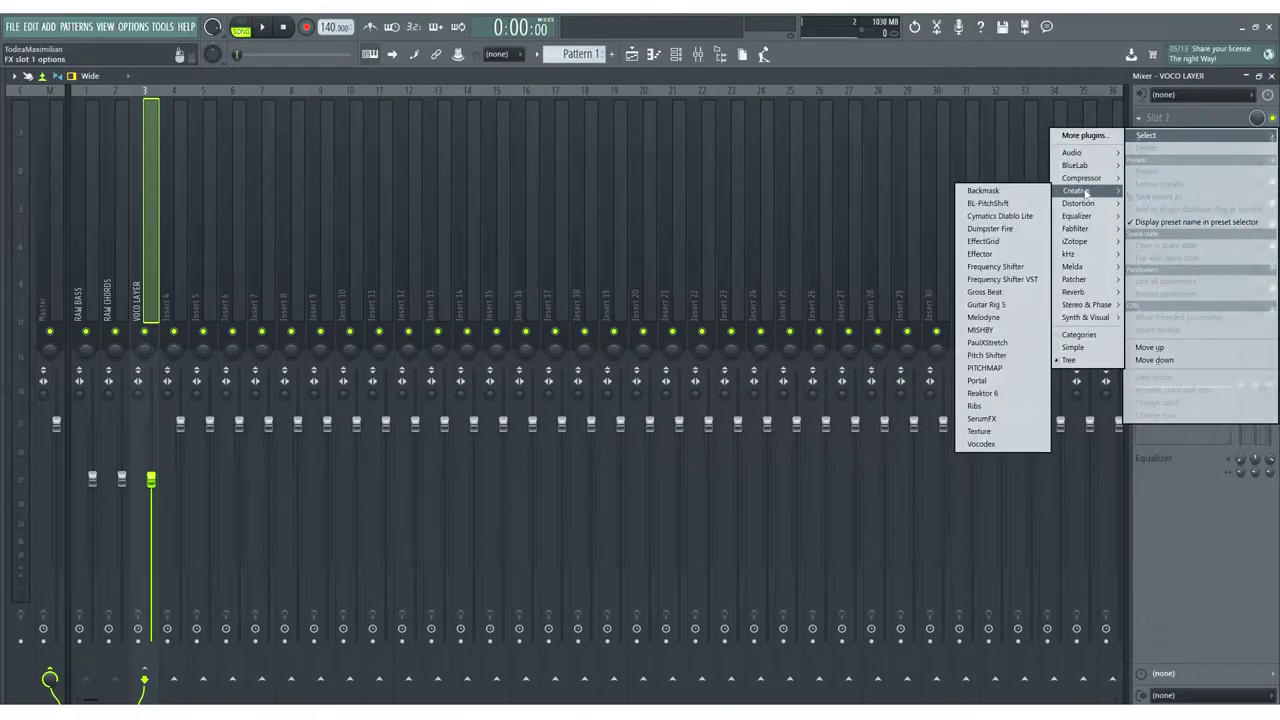
{"action": "left_click", "coordinate": [981, 443]}
{"action": "left_click_drag", "start_coordinate": [286, 192], "coordinate": [516, 188]}
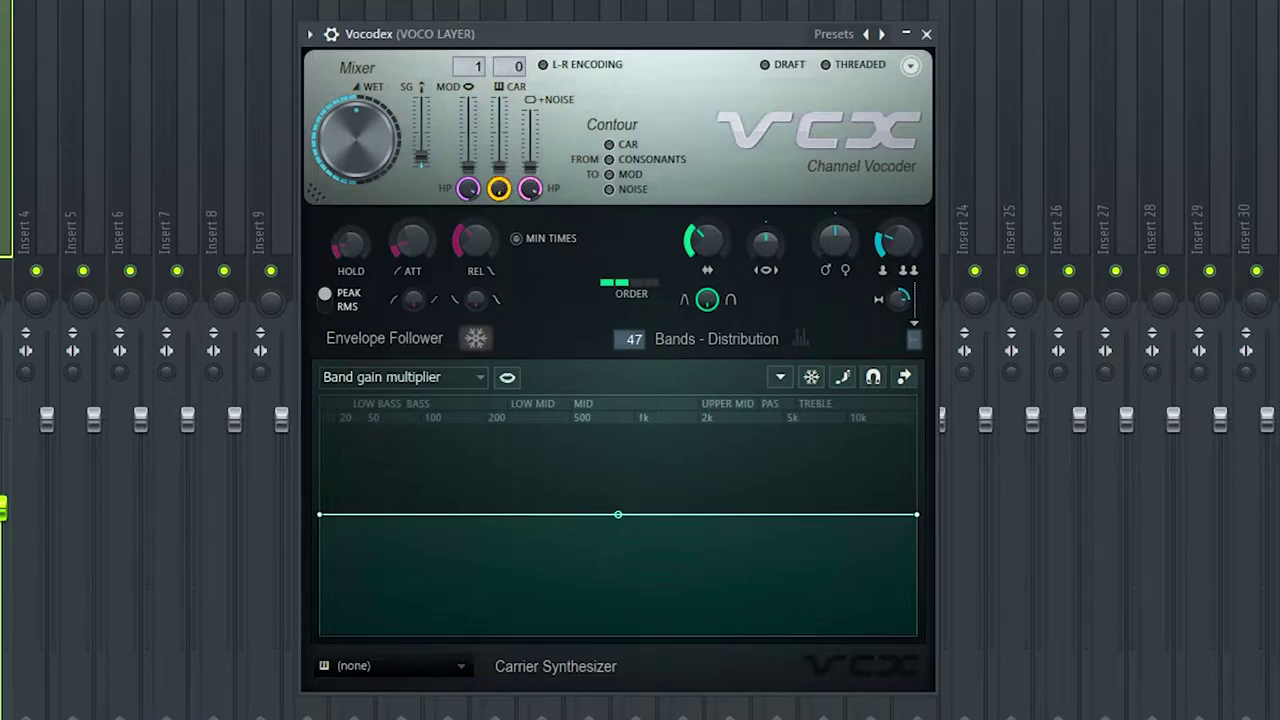
- Turn Vocodex's modulator high-pass to minimum, set the carrier input to 2, enable Draft and Threaded, and audition the result
{"action": "left_click_drag", "start_coordinate": [467, 186], "coordinate": [465, 192]}
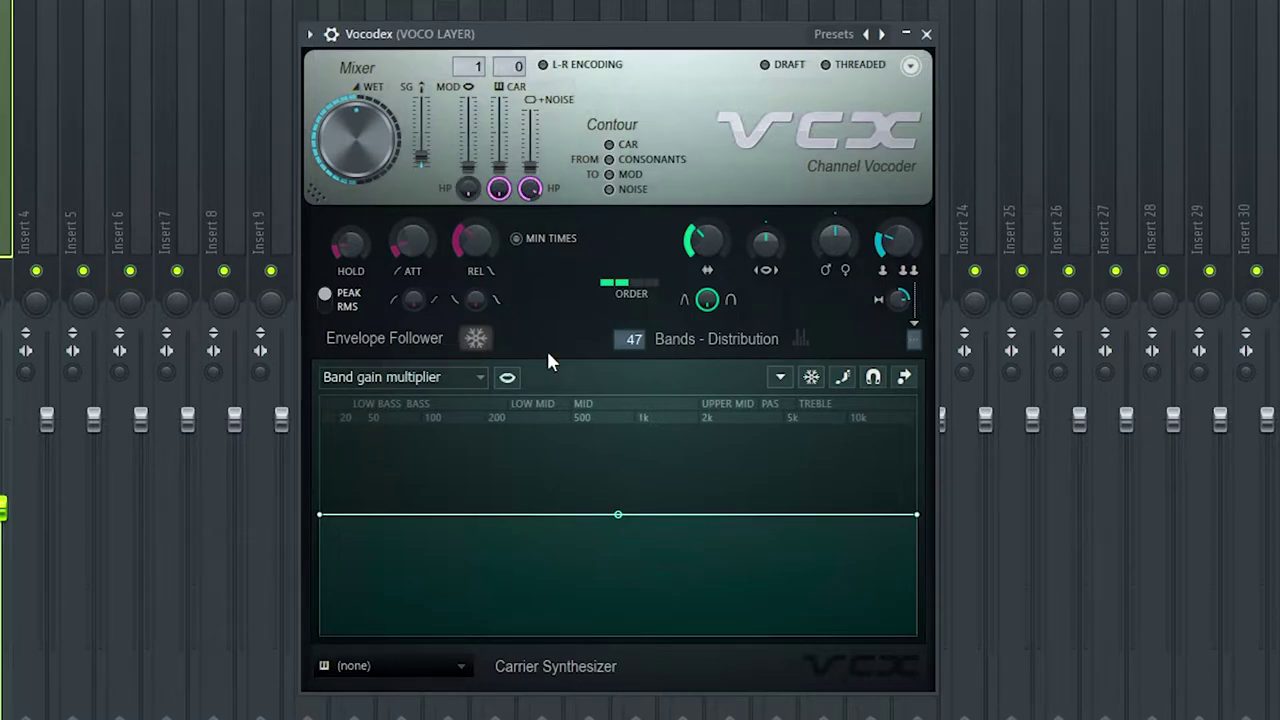
{"action": "scroll", "coordinate": [512, 65], "scroll_direction": "up", "scroll_amount": 2}
{"action": "left_click", "coordinate": [499, 189]}
{"action": "left_click", "coordinate": [845, 70]}
{"action": "left_click", "coordinate": [786, 70]}
{"action": "key", "text": "space"}
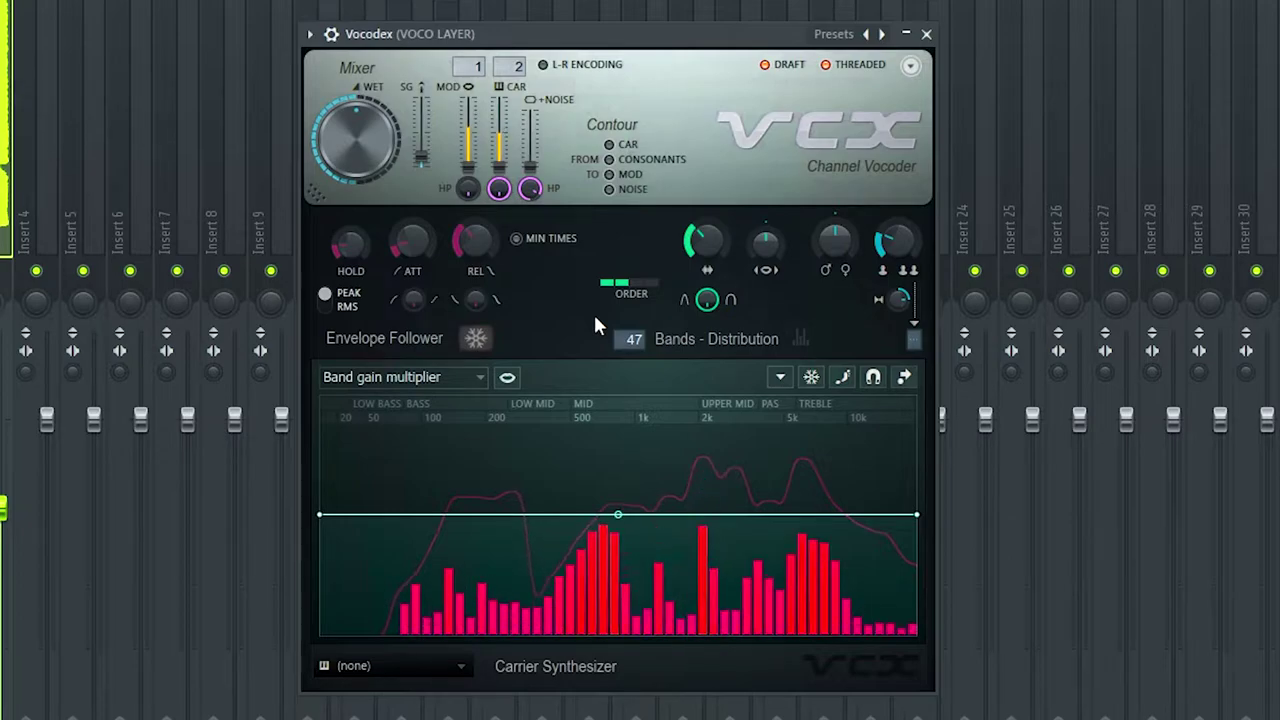
{"action": "key", "text": "space"}
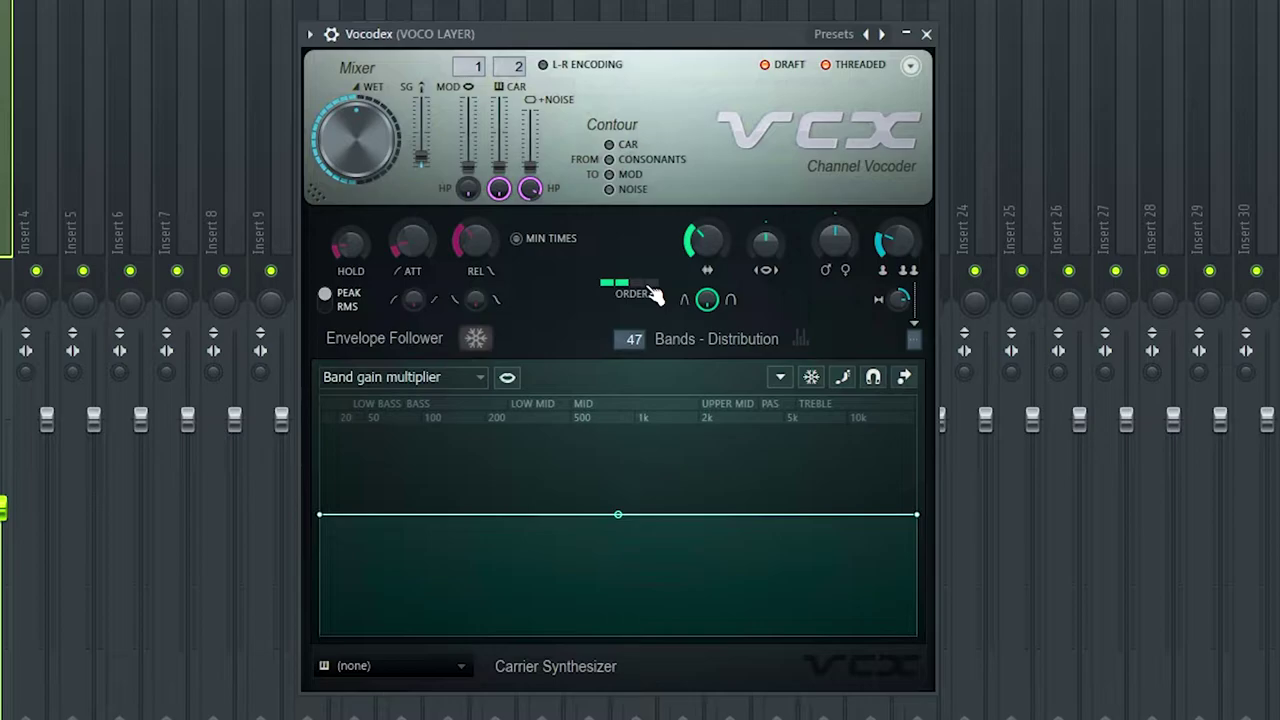
- Compare Vocodex filter orders 1 and 4 during playback, keep order 4, and raise the band count to 100
{"action": "left_click_drag", "start_coordinate": [655, 295], "coordinate": [706, 293]}
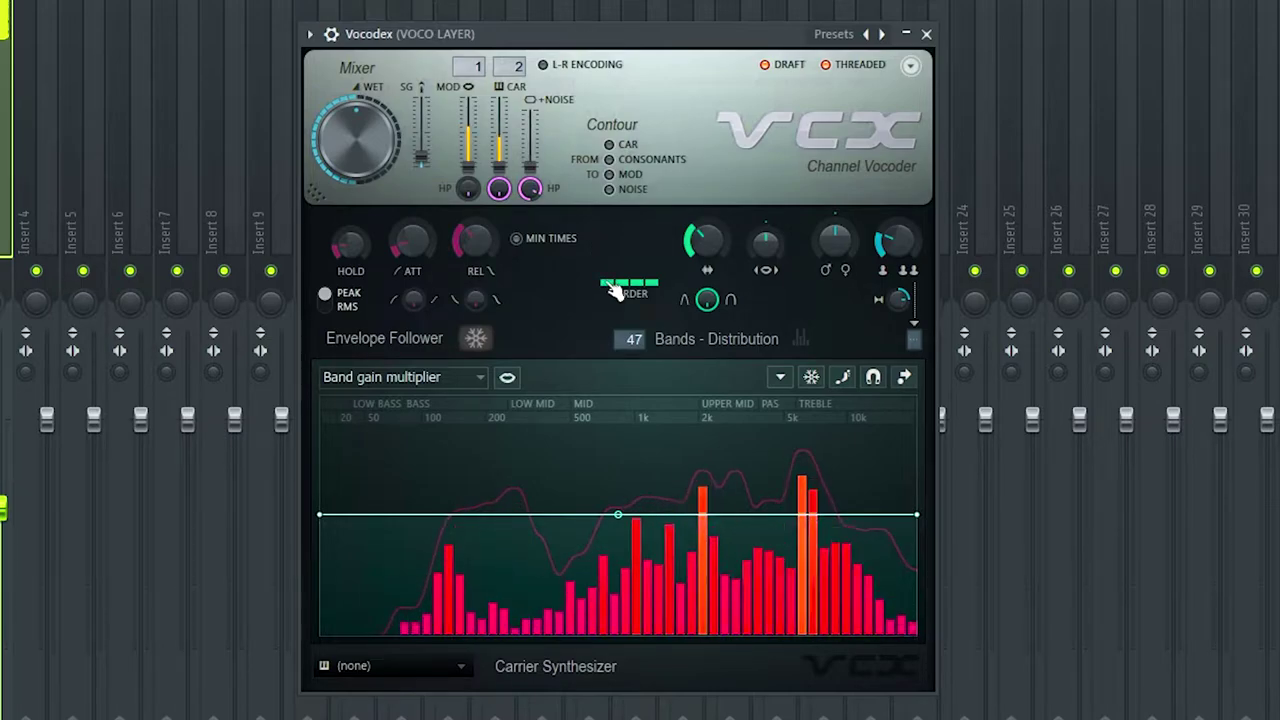
{"action": "left_click_drag", "start_coordinate": [614, 290], "coordinate": [606, 292]}
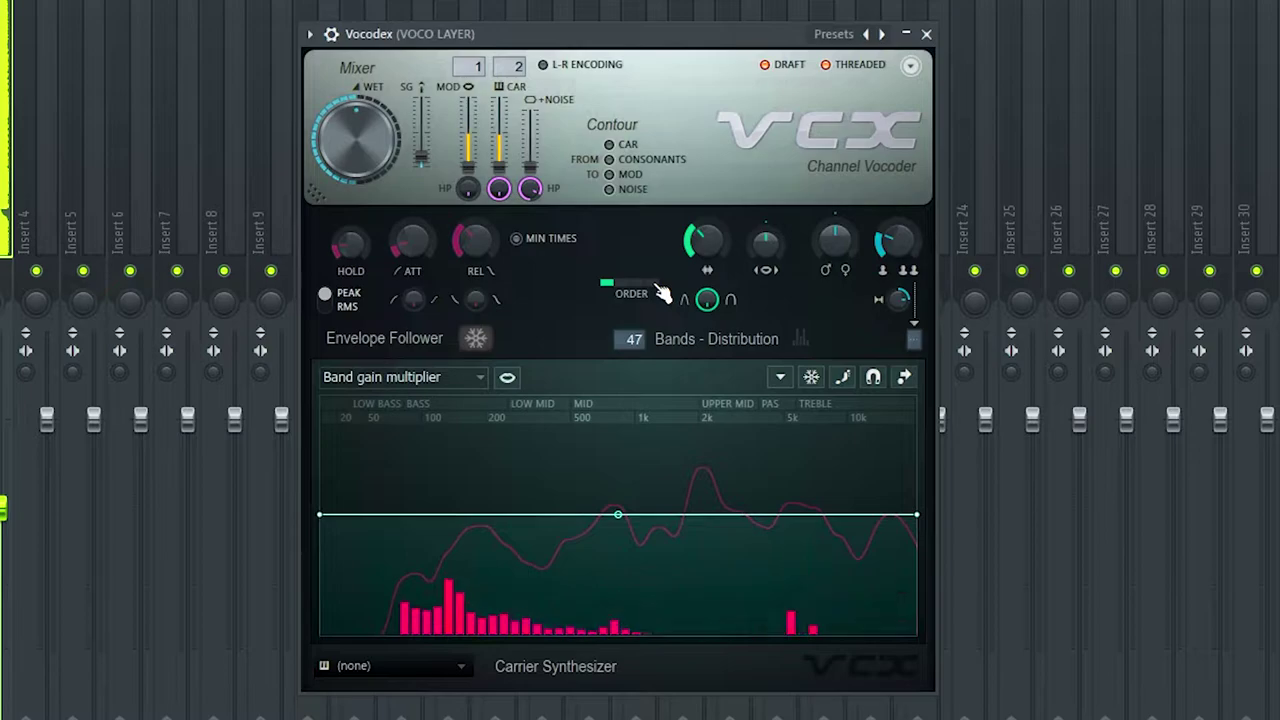
{"action": "left_click", "coordinate": [662, 293]}
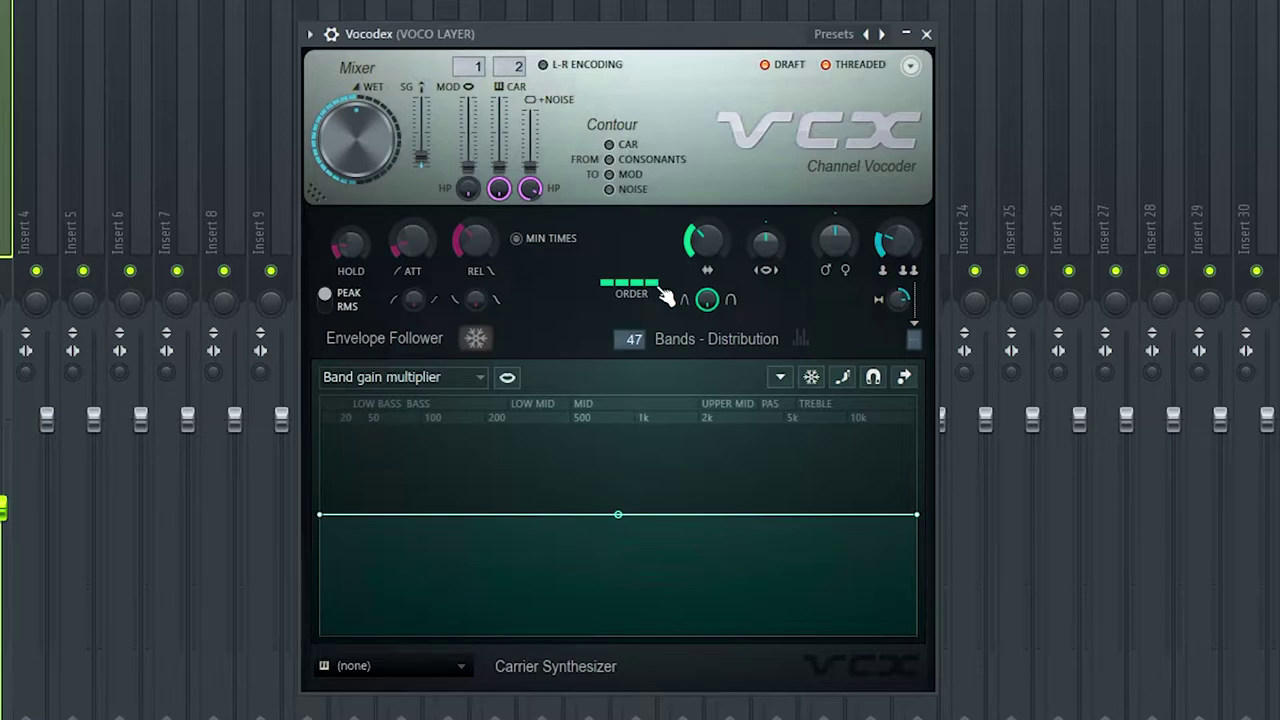
{"action": "left_click_drag", "start_coordinate": [634, 339], "coordinate": [634, 300]}
{"action": "key", "text": "space"}
- Try maximum and minimum bandwidth and a band count of 42 during playback, then restore the moderate bandwidth and 100 bands
{"action": "left_click_drag", "start_coordinate": [703, 240], "coordinate": [654, 236]}
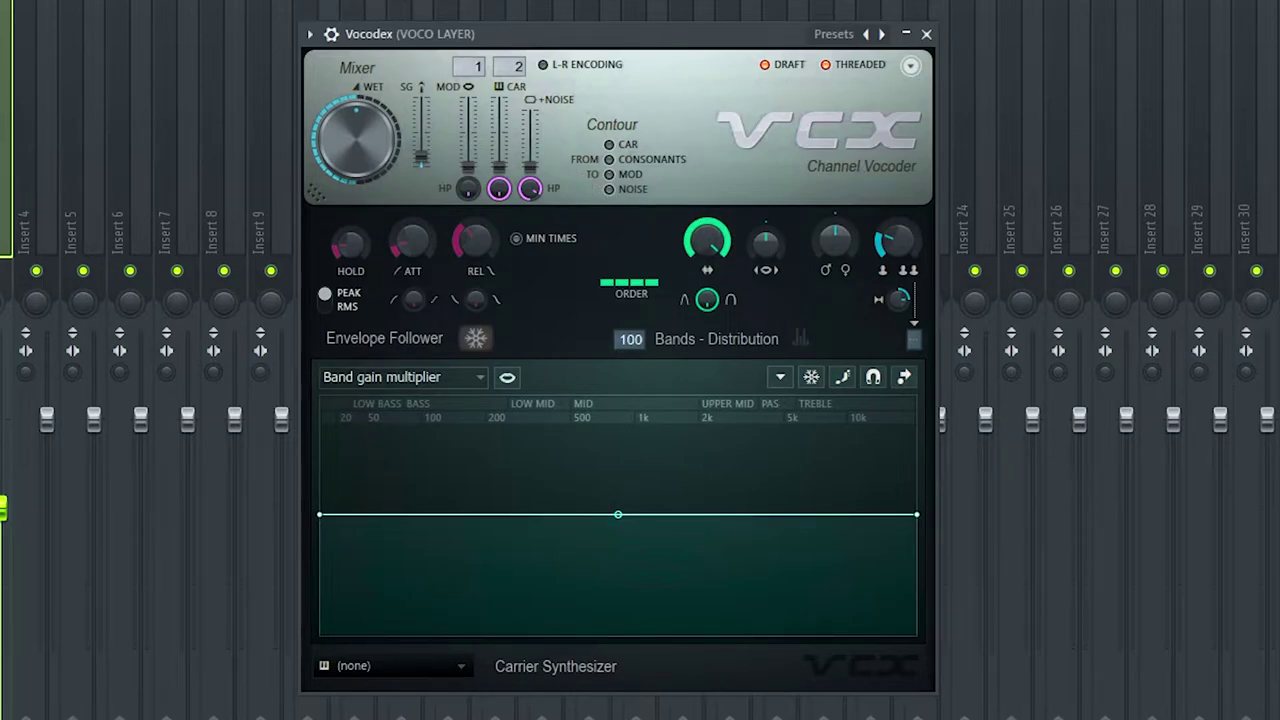
{"action": "key", "text": "space"}
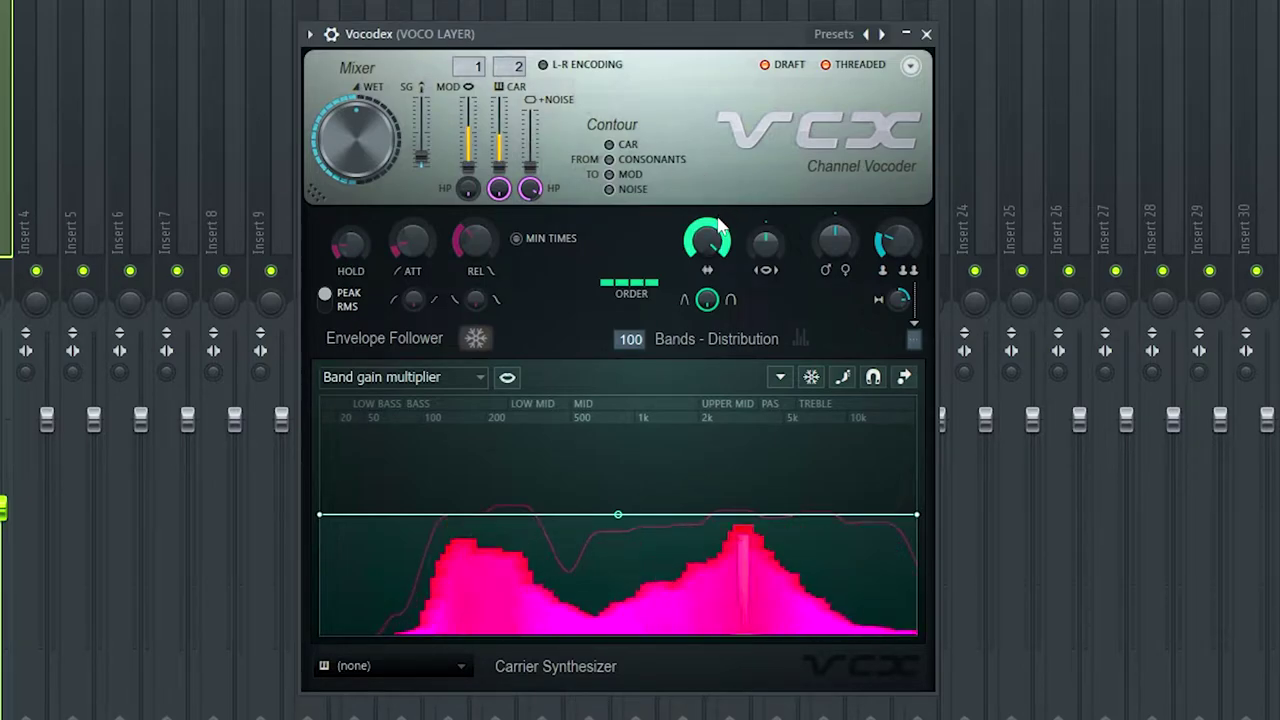
{"action": "left_click_drag", "start_coordinate": [718, 226], "coordinate": [718, 270]}
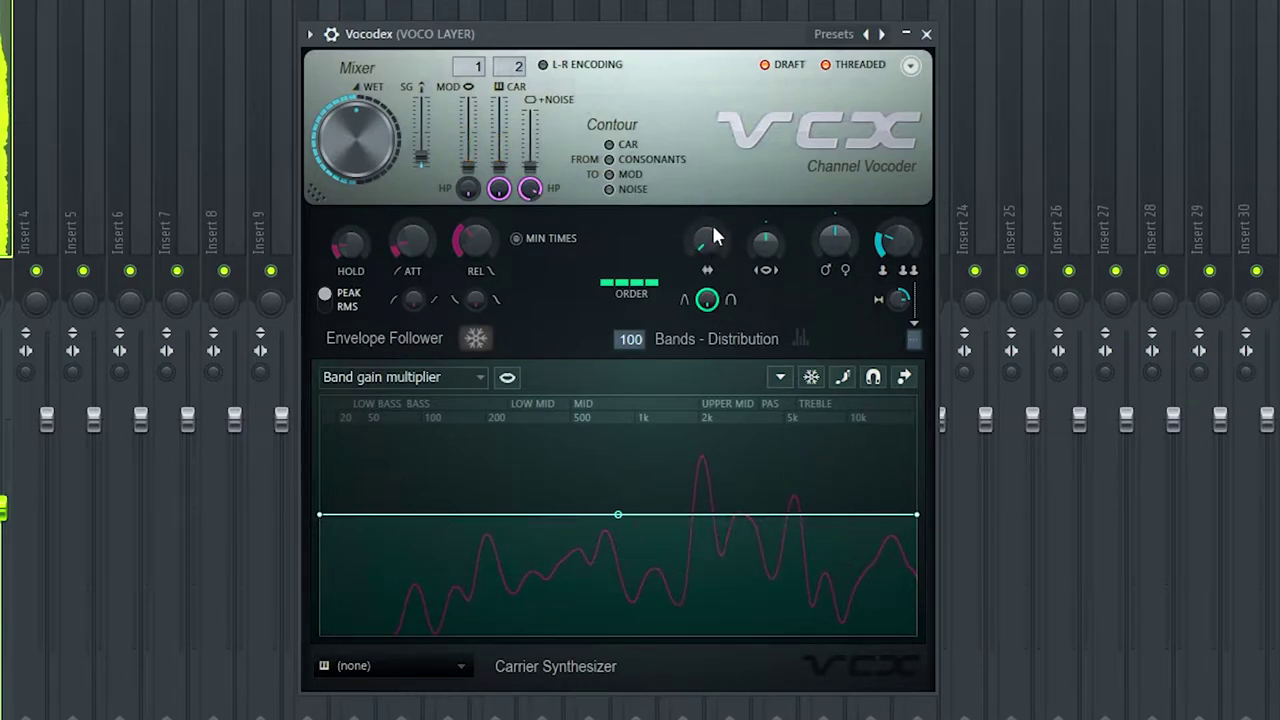
{"action": "left_click_drag", "start_coordinate": [630, 339], "coordinate": [630, 383]}
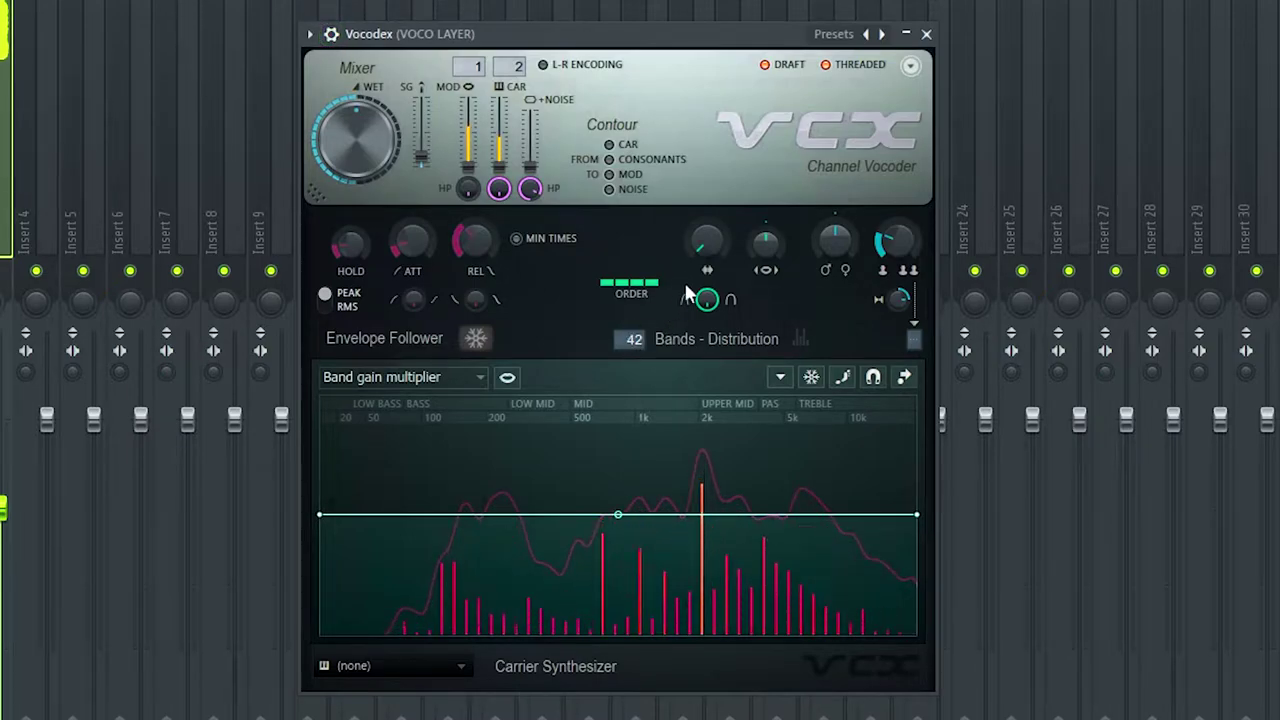
{"action": "left_click_drag", "start_coordinate": [700, 250], "coordinate": [700, 228]}
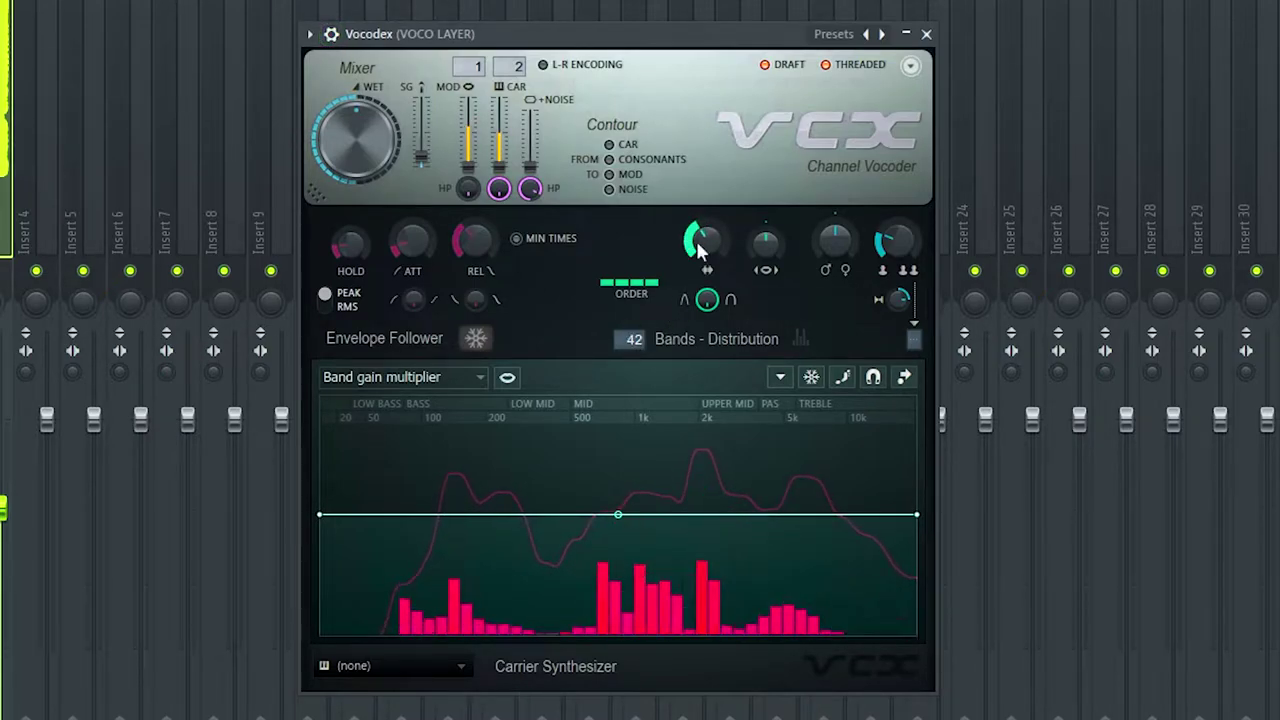
{"action": "left_click_drag", "start_coordinate": [630, 341], "coordinate": [630, 260]}
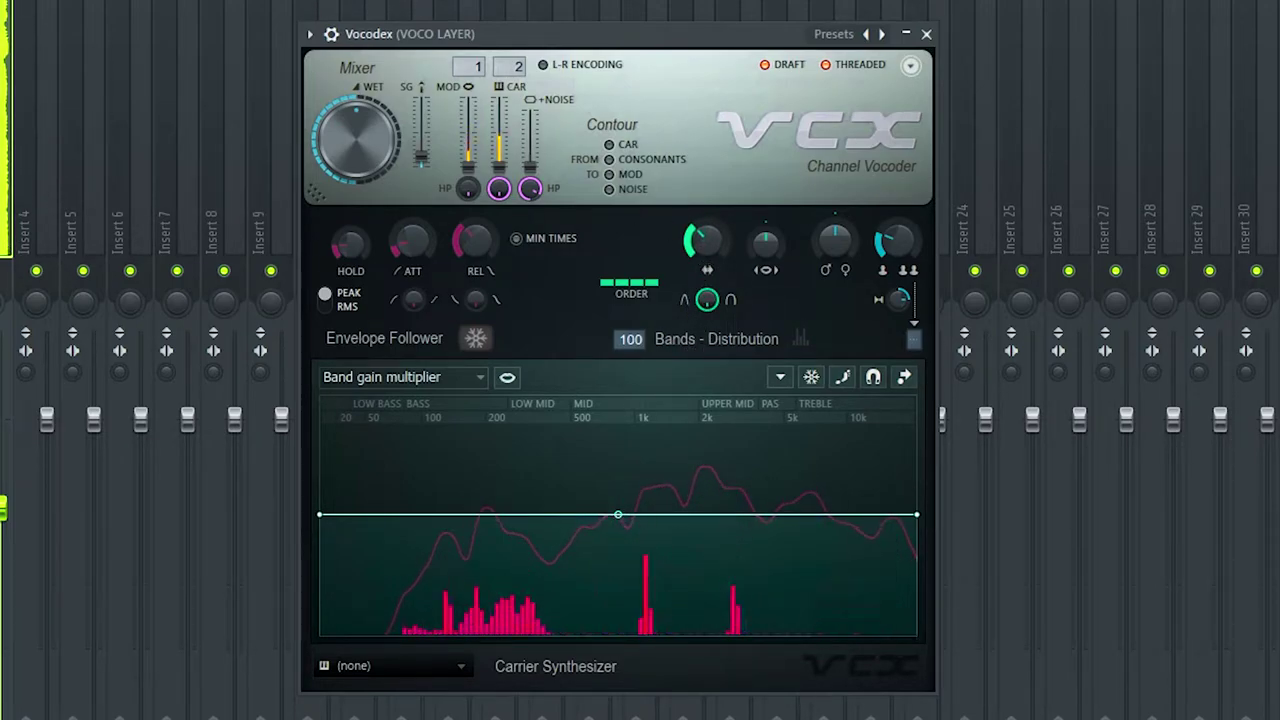
{"action": "key", "text": "space"}
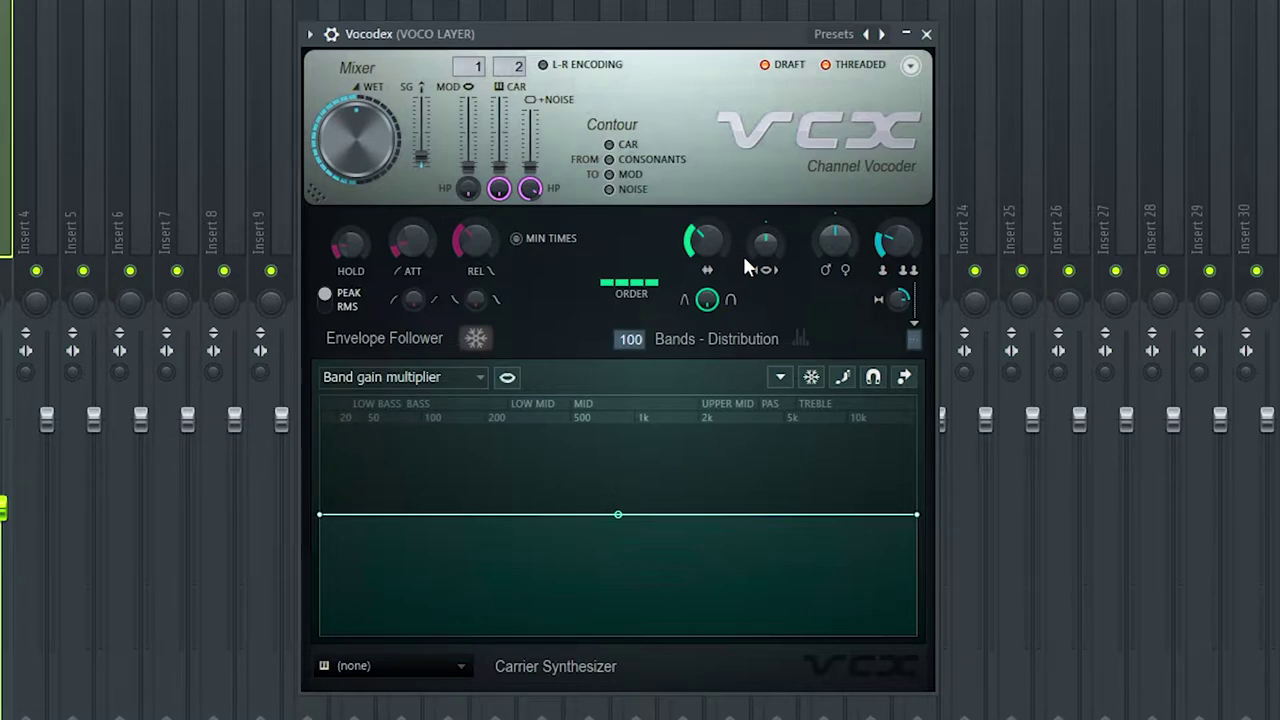
- Try different modulator bandwidth and formant shift settings in Vocodex, returning both knobs to centre
{"action": "left_click_drag", "start_coordinate": [703, 241], "coordinate": [703, 247]}
{"action": "left_click_drag", "start_coordinate": [767, 240], "coordinate": [765, 275]}
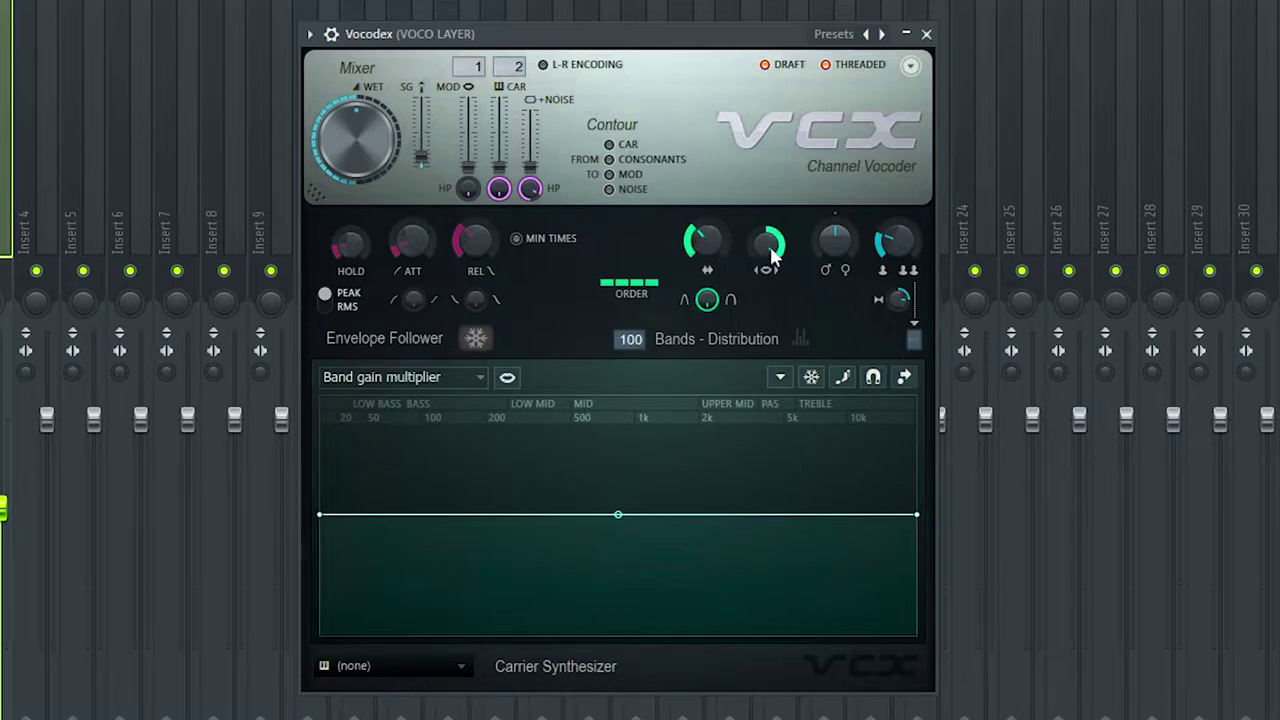
{"action": "mouse_move", "coordinate": [767, 252]}
{"action": "left_mouse_down"}
{"action": "mouse_move", "coordinate": [767, 285]}
{"action": "mouse_move", "coordinate": [767, 245]}
{"action": "left_mouse_up"}
{"action": "left_click_drag", "start_coordinate": [770, 250], "coordinate": [770, 285]}
{"action": "key", "text": "space"}
{"action": "mouse_move", "coordinate": [765, 242]}
{"action": "left_mouse_down"}
{"action": "mouse_move", "coordinate": [765, 215]}
{"action": "mouse_move", "coordinate": [765, 252]}
{"action": "left_mouse_up"}
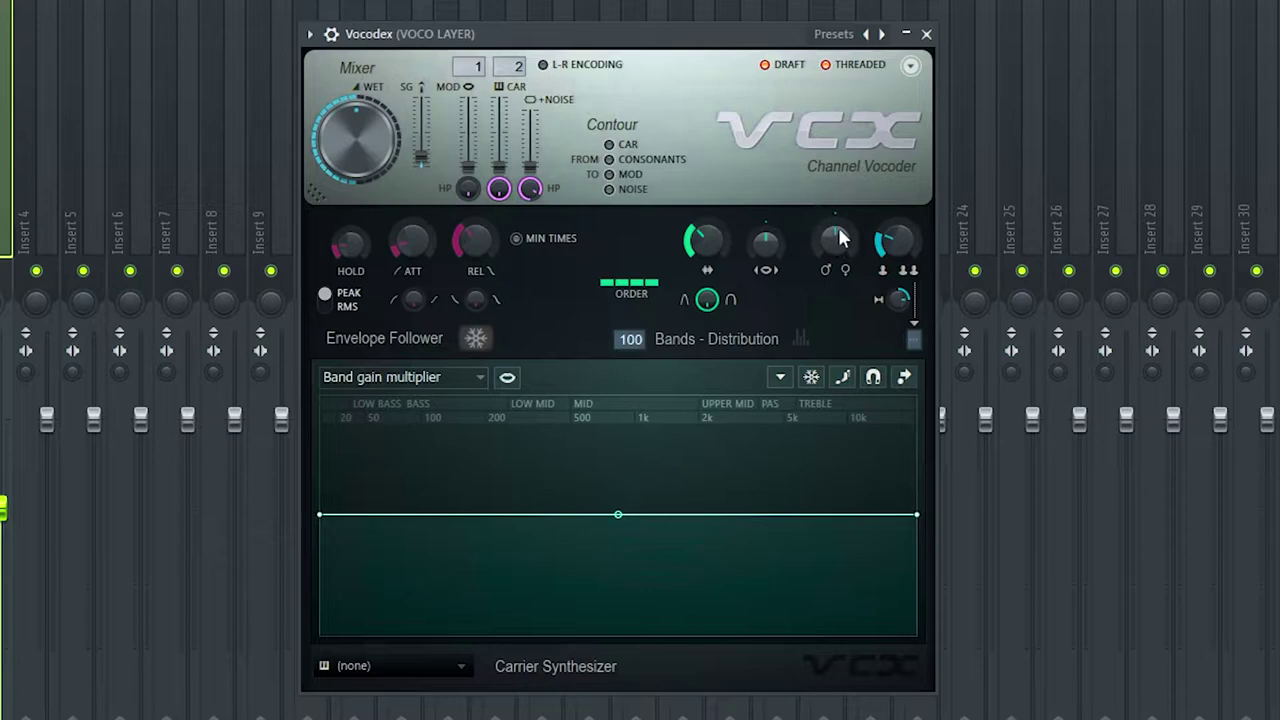
{"action": "mouse_move", "coordinate": [841, 239]}
{"action": "left_mouse_down"}
{"action": "mouse_move", "coordinate": [841, 280]}
{"action": "mouse_move", "coordinate": [843, 228]}
{"action": "left_mouse_up"}
{"action": "mouse_move", "coordinate": [839, 231]}
{"action": "left_mouse_down"}
{"action": "mouse_move", "coordinate": [839, 219]}
{"action": "mouse_move", "coordinate": [843, 241]}
{"action": "left_mouse_up"}
- Try longer release, attack and hold times in the envelope follower during playback
{"action": "left_click_drag", "start_coordinate": [475, 240], "coordinate": [475, 192]}
{"action": "key", "text": "space"}
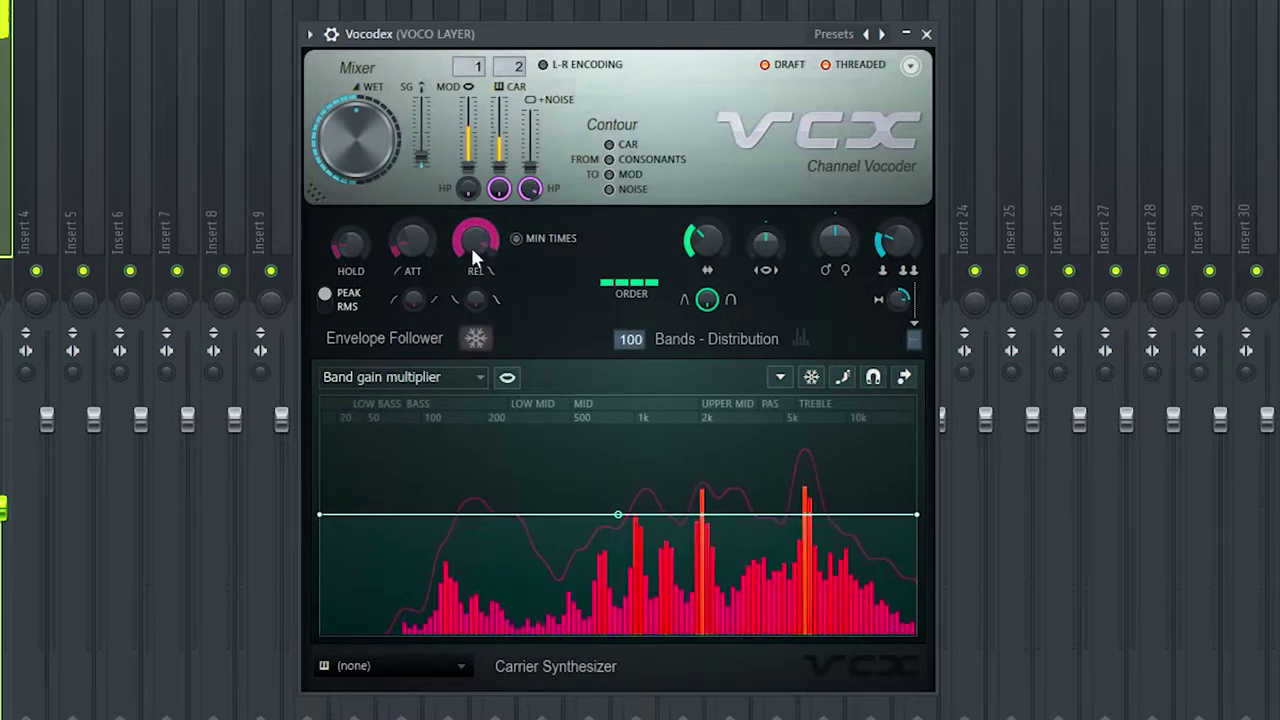
{"action": "left_click_drag", "start_coordinate": [475, 244], "coordinate": [475, 302]}
{"action": "left_click_drag", "start_coordinate": [464, 246], "coordinate": [464, 200]}
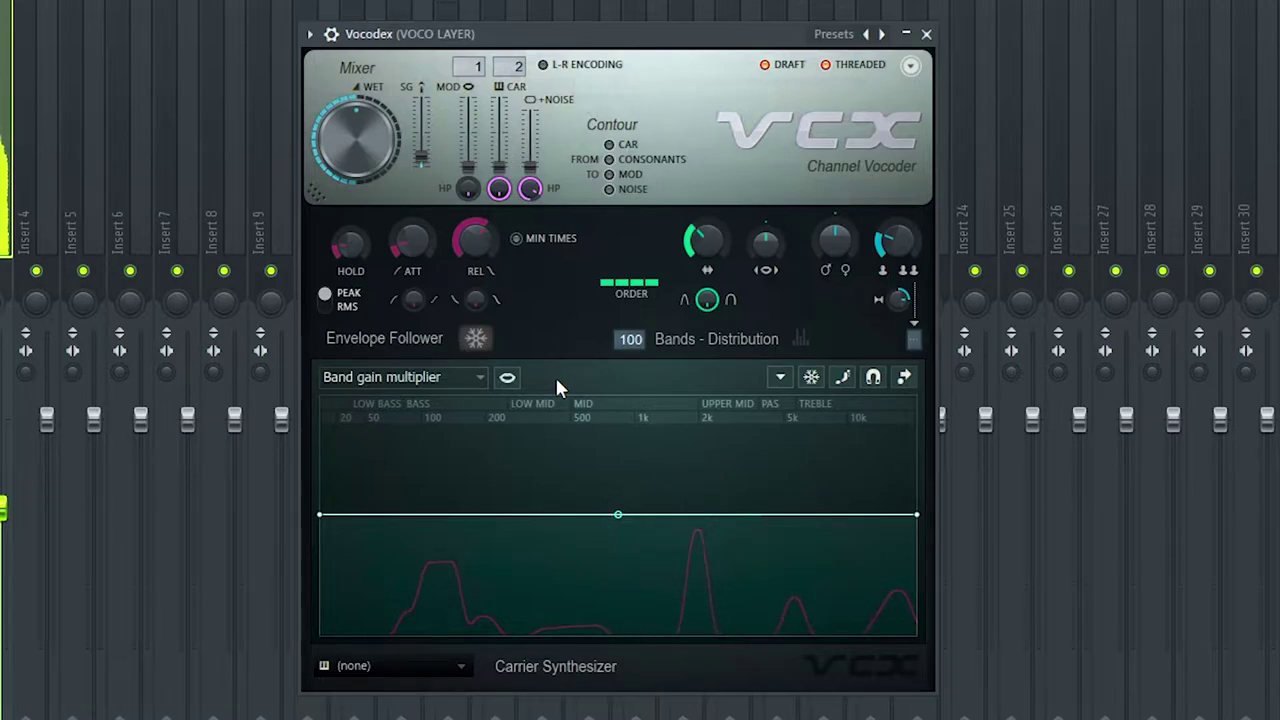
{"action": "left_click_drag", "start_coordinate": [411, 241], "coordinate": [411, 188]}
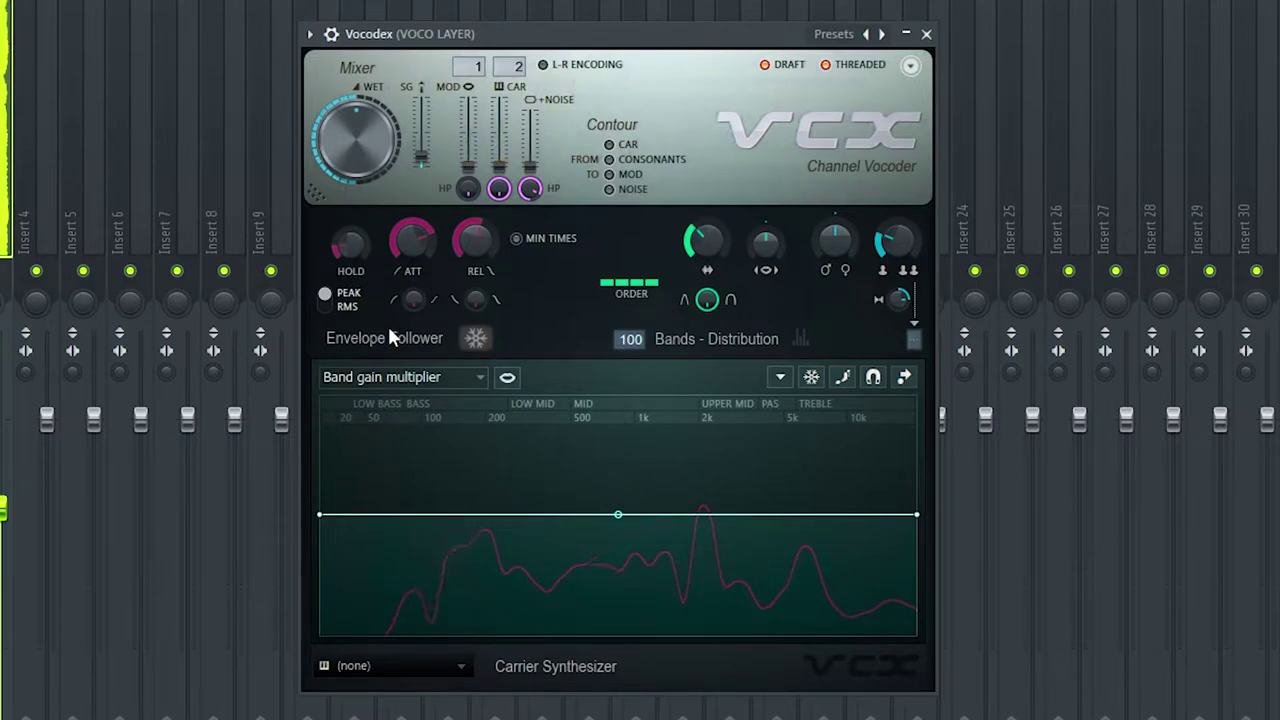
{"action": "left_click_drag", "start_coordinate": [348, 243], "coordinate": [348, 222]}
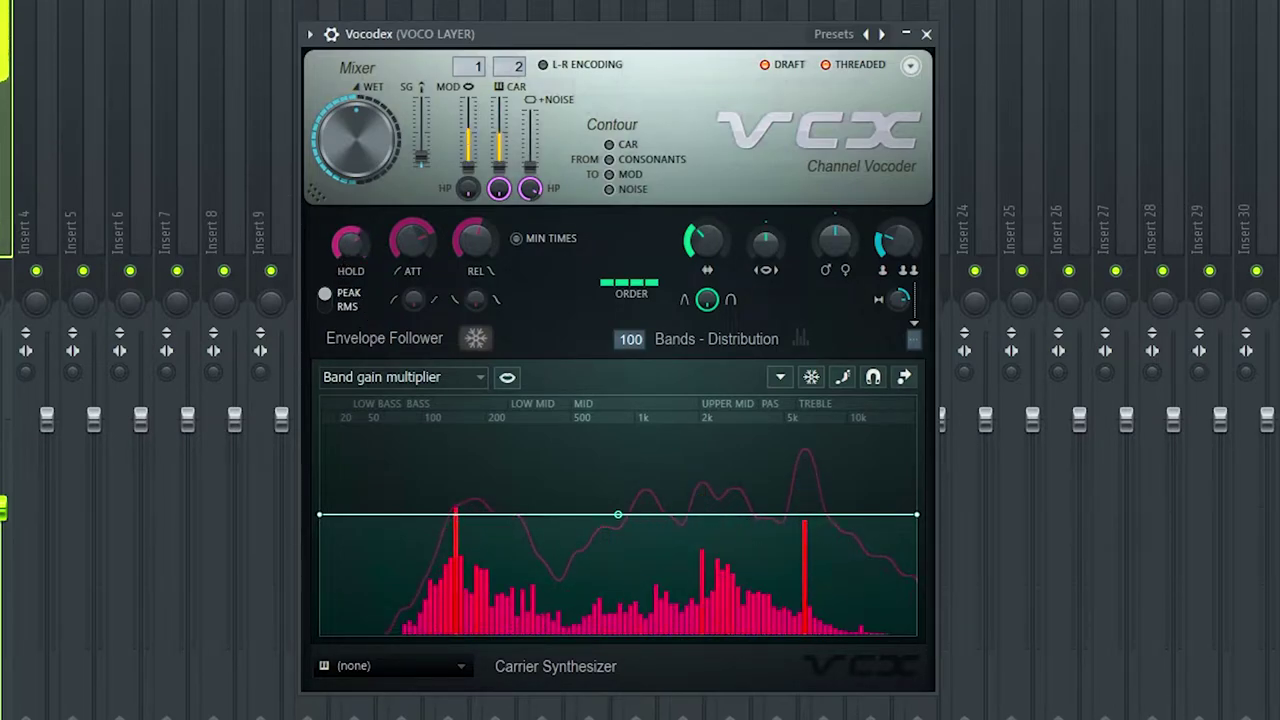
{"action": "left_click_drag", "start_coordinate": [347, 240], "coordinate": [347, 262]}
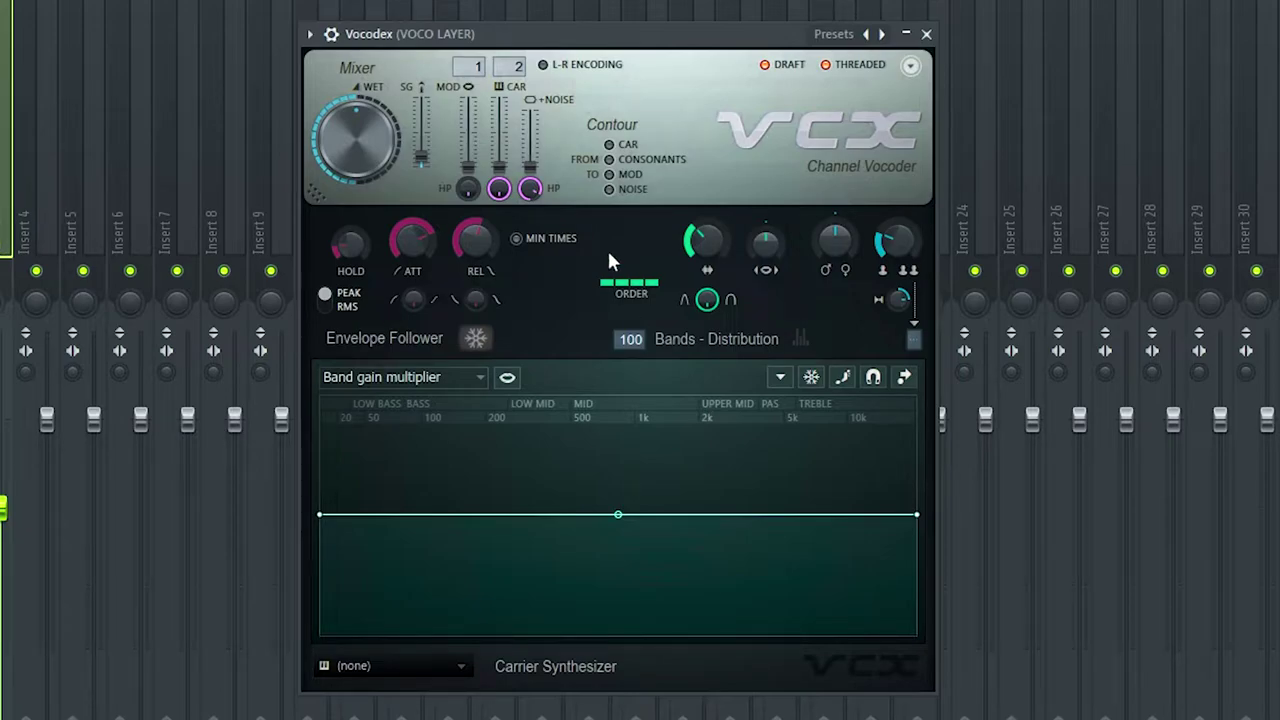
- Set the envelope follower's hold, attack and release to their minimum times and audition the vocoded layer
{"action": "left_click", "coordinate": [533, 247]}
{"action": "left_click_drag", "start_coordinate": [473, 238], "coordinate": [473, 290]}
{"action": "key", "text": "ctrl+z"}
{"action": "left_click", "coordinate": [538, 244]}
{"action": "key", "text": "space"}
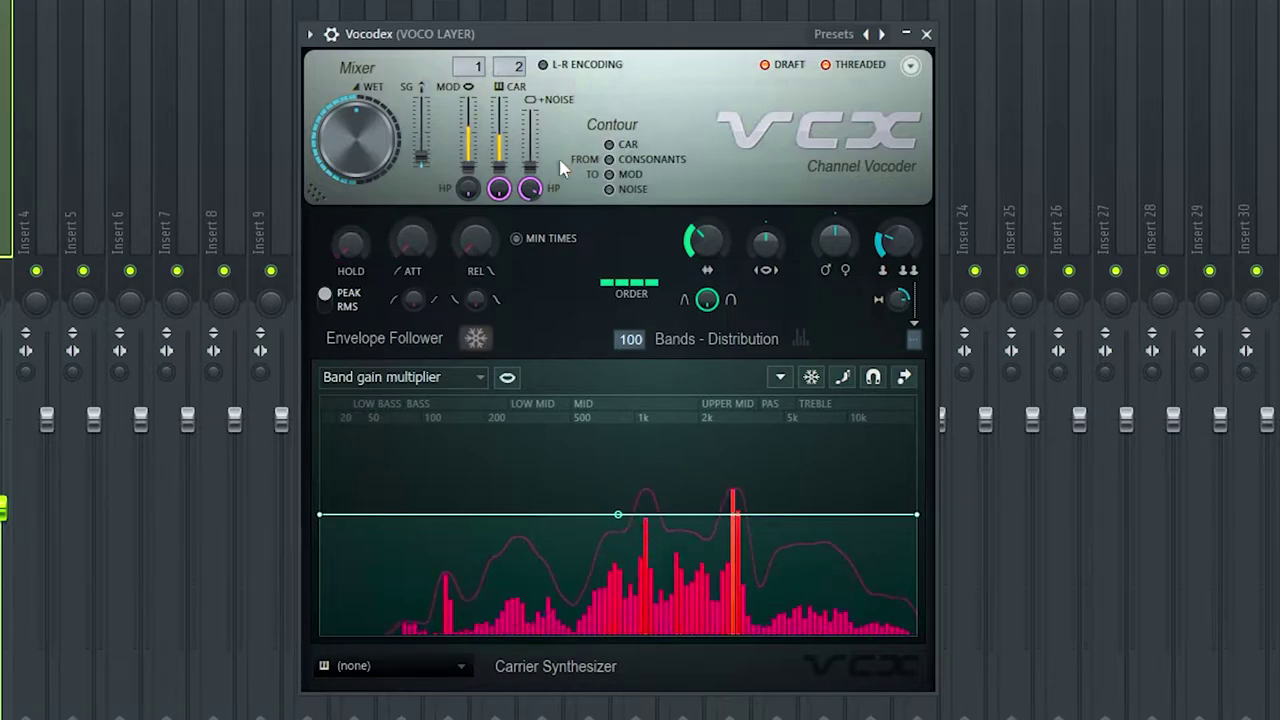
{"action": "left_click", "coordinate": [562, 240]}
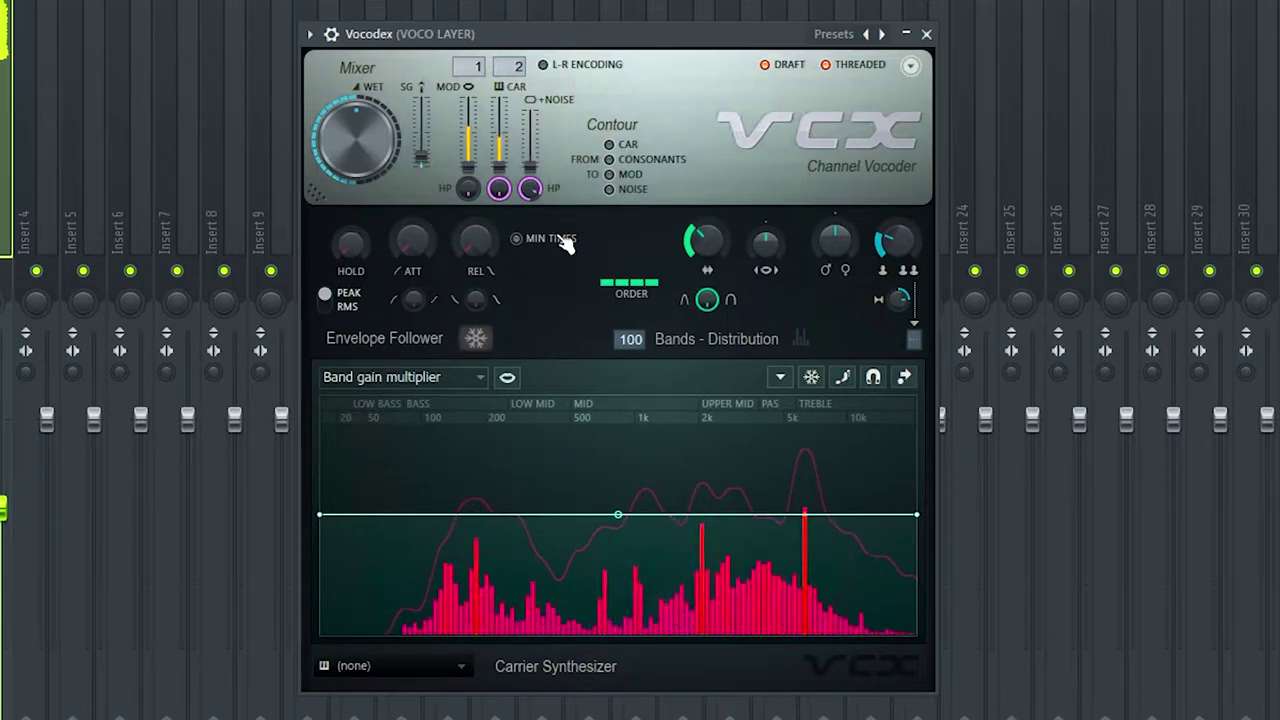
- Restore the longer envelope follower times with Min Times enabled in Vocodex and close the plugin
{"action": "left_click", "coordinate": [562, 240]}
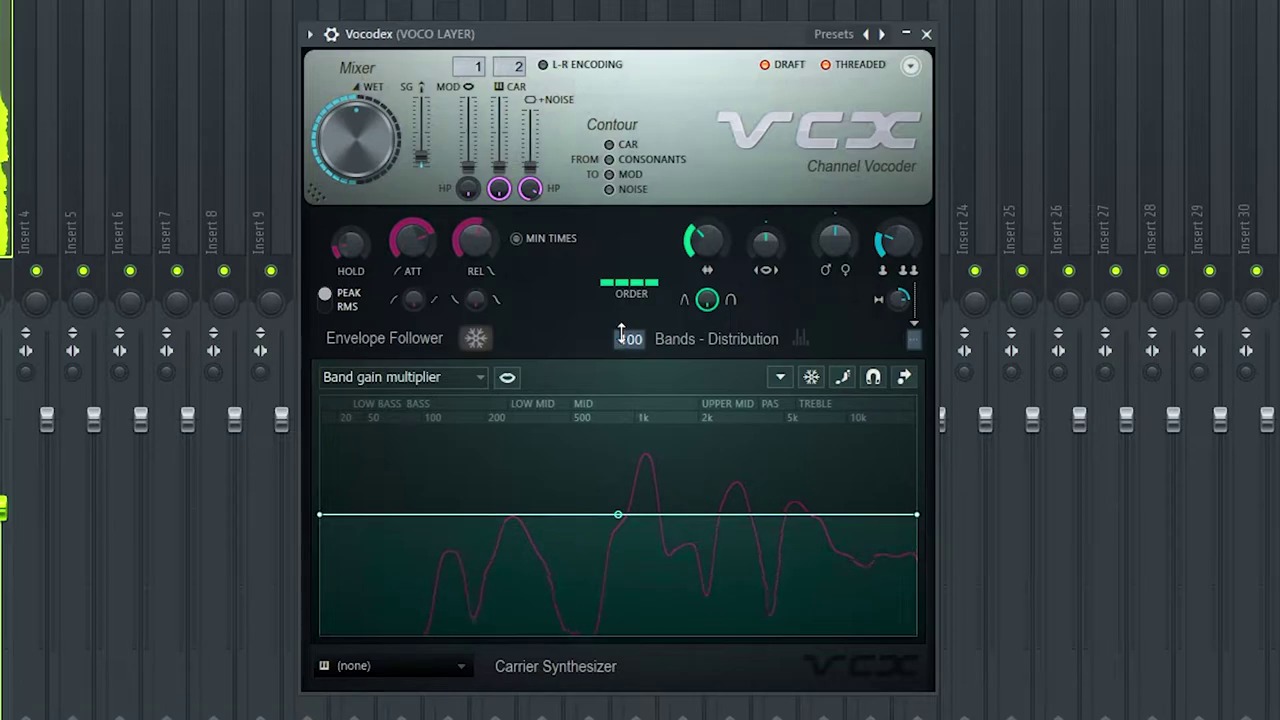
{"action": "left_click", "coordinate": [543, 238]}
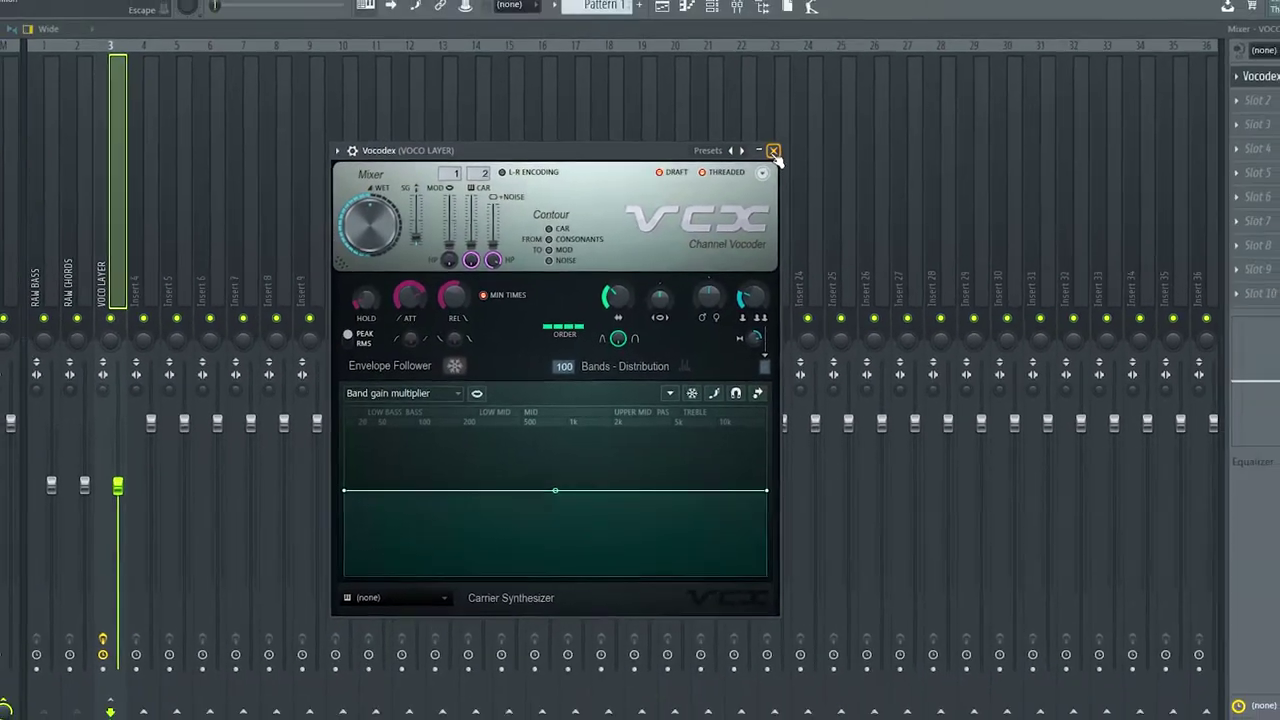
{"action": "left_click", "coordinate": [926, 34]}
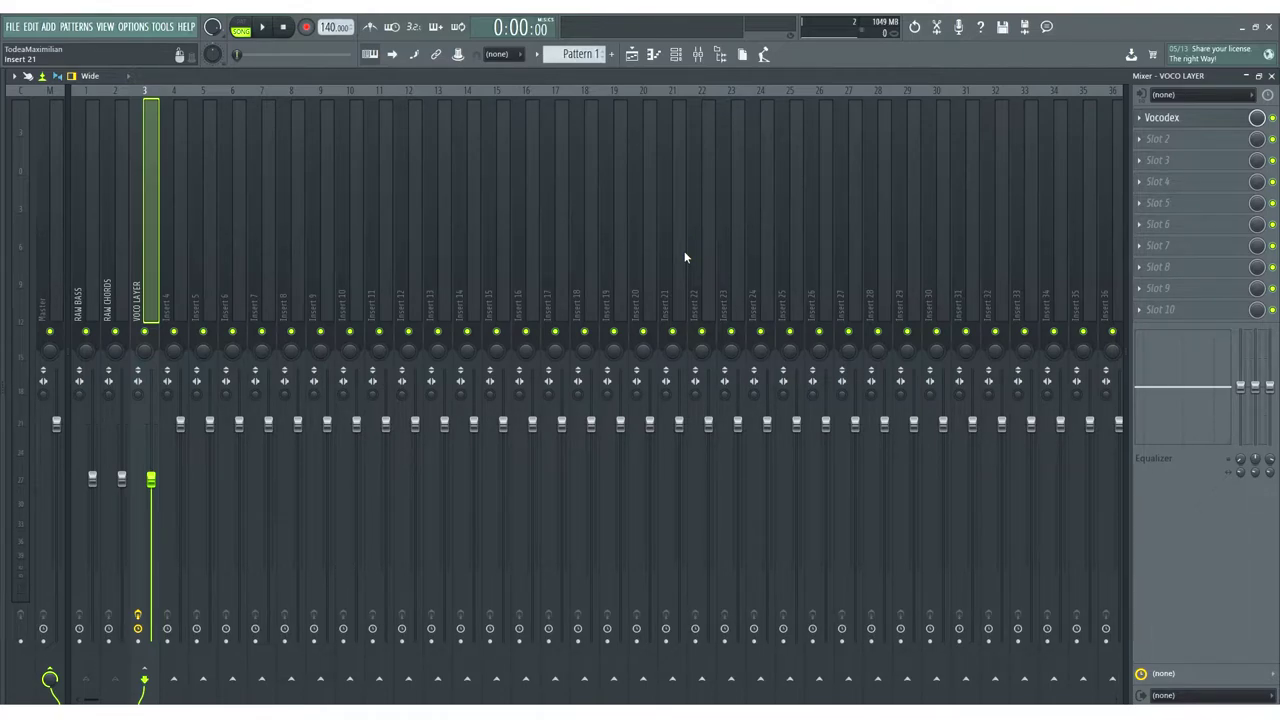
- Set up insert 4 as a BASS LAYER track fed by RAW BASS, with its volume at 75%
{"action": "left_click", "coordinate": [94, 292]}
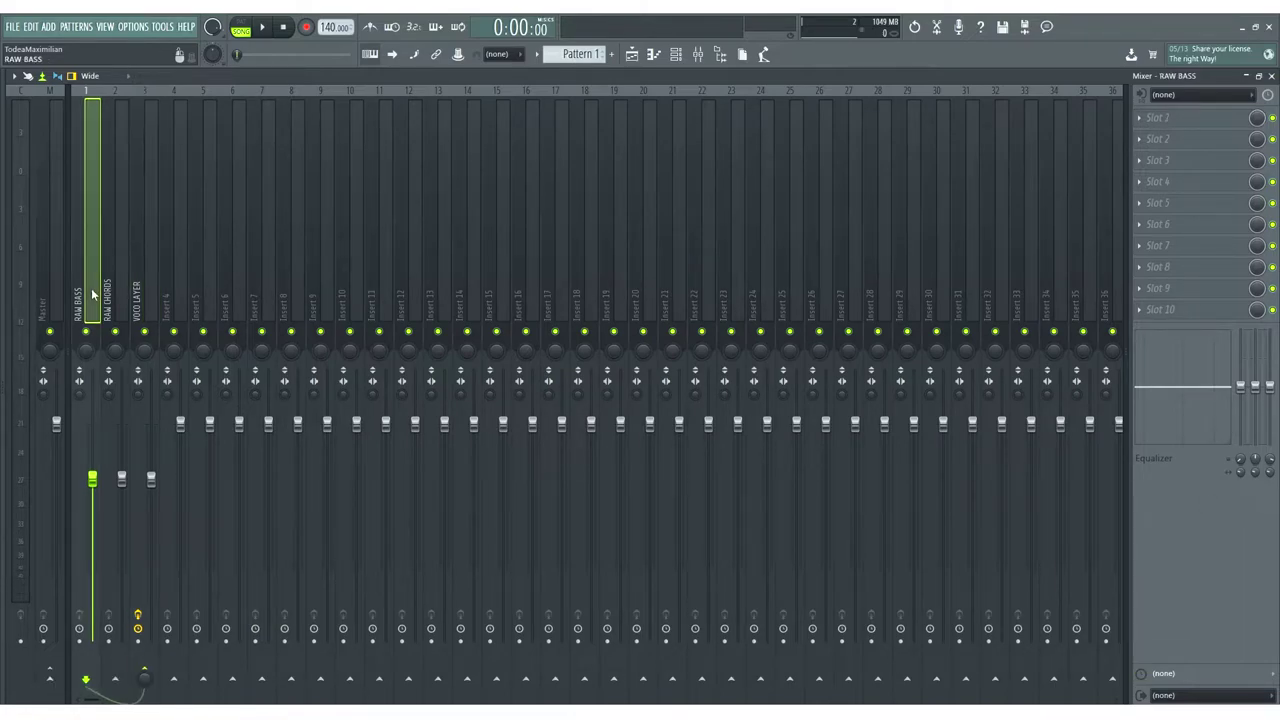
{"action": "left_click", "coordinate": [174, 680]}
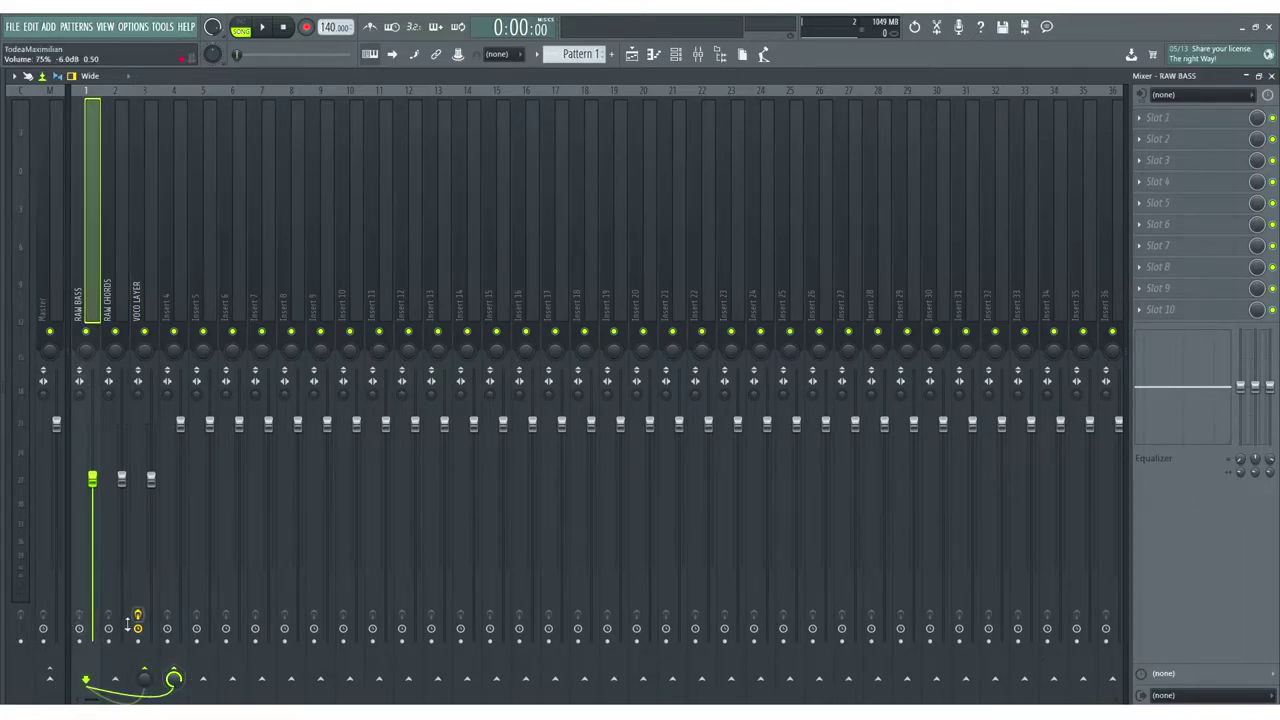
{"action": "right_click", "coordinate": [178, 290]}
{"action": "left_click", "coordinate": [230, 100]}
{"action": "type", "text": "BASS"}
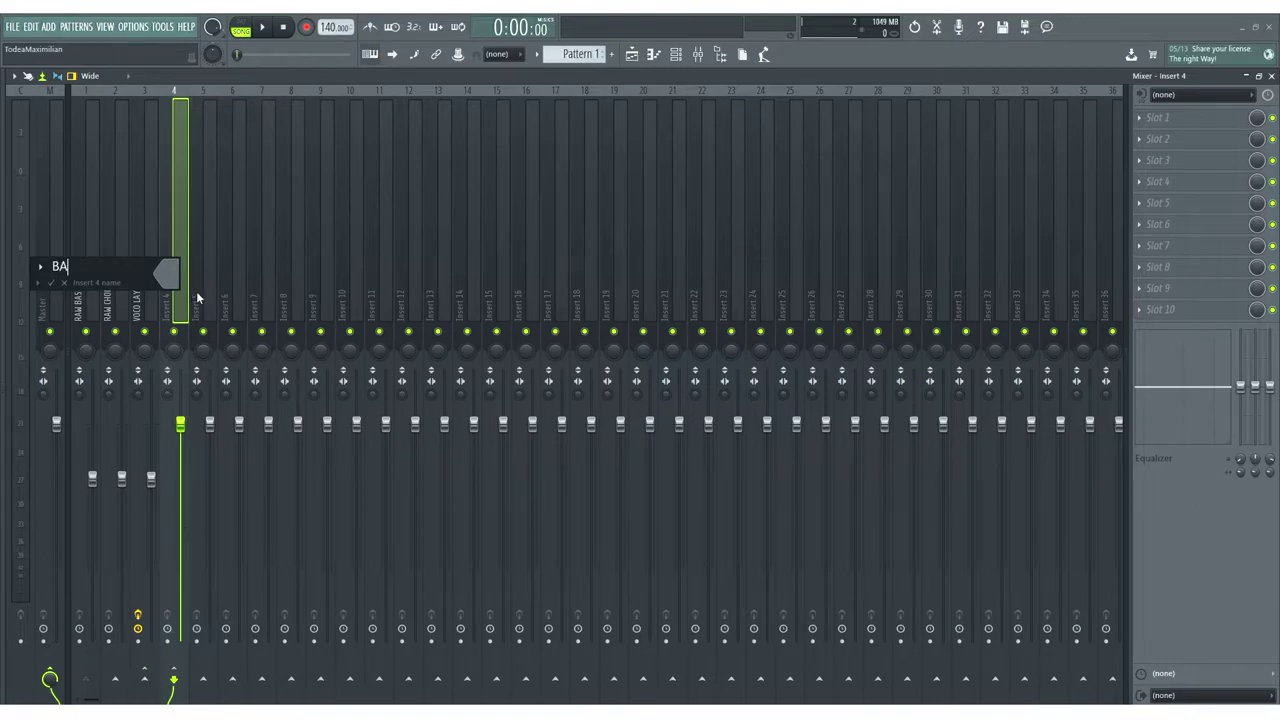
{"action": "key", "text": "Return"}
{"action": "left_click_drag", "start_coordinate": [181, 424], "coordinate": [181, 480]}
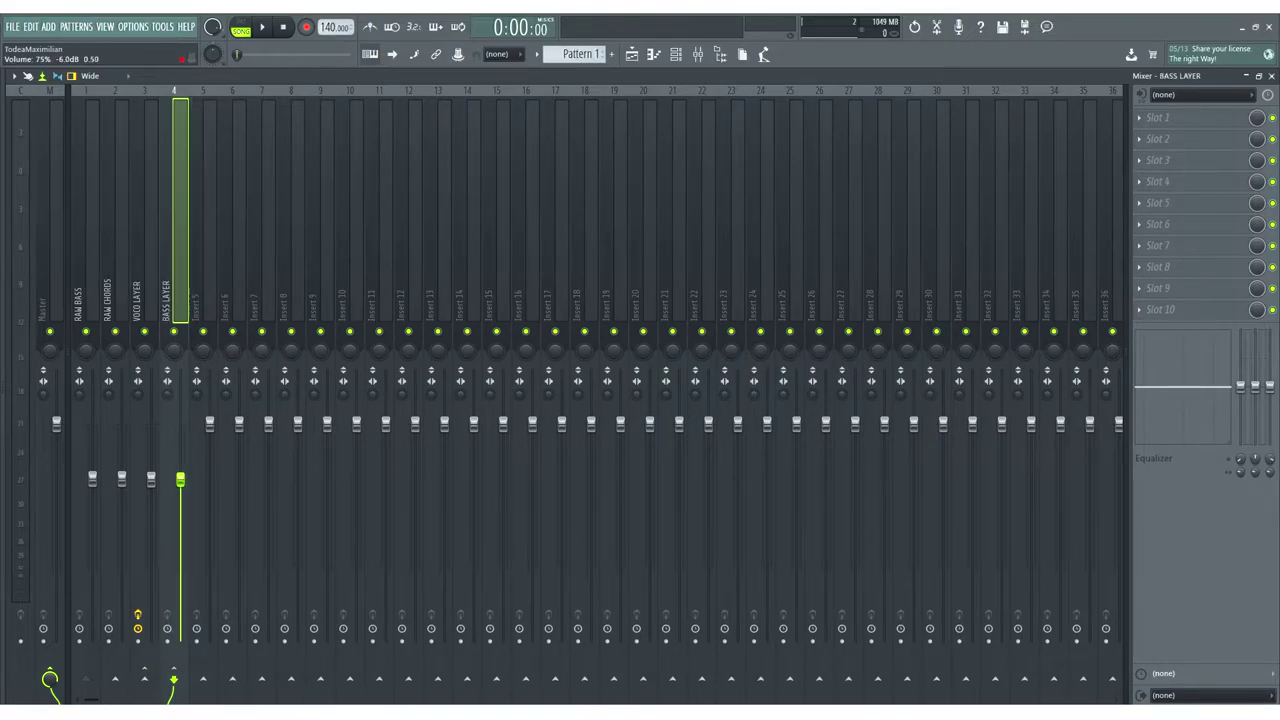
- Route the VOCO LAYER and BASS LAYER tracks only to insert 5 and select insert 5
{"action": "key", "text": "Left"}
{"action": "left_click", "coordinate": [176, 283], "text": "ctrl"}
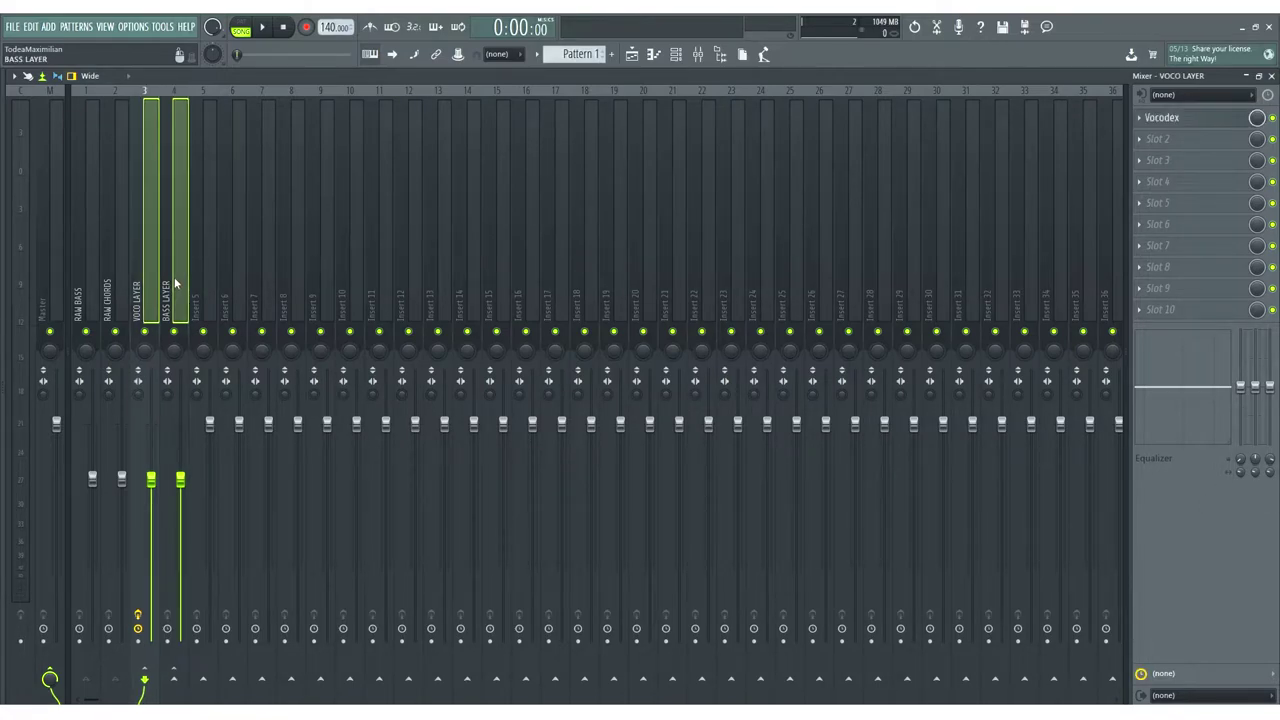
{"action": "right_click", "coordinate": [203, 680]}
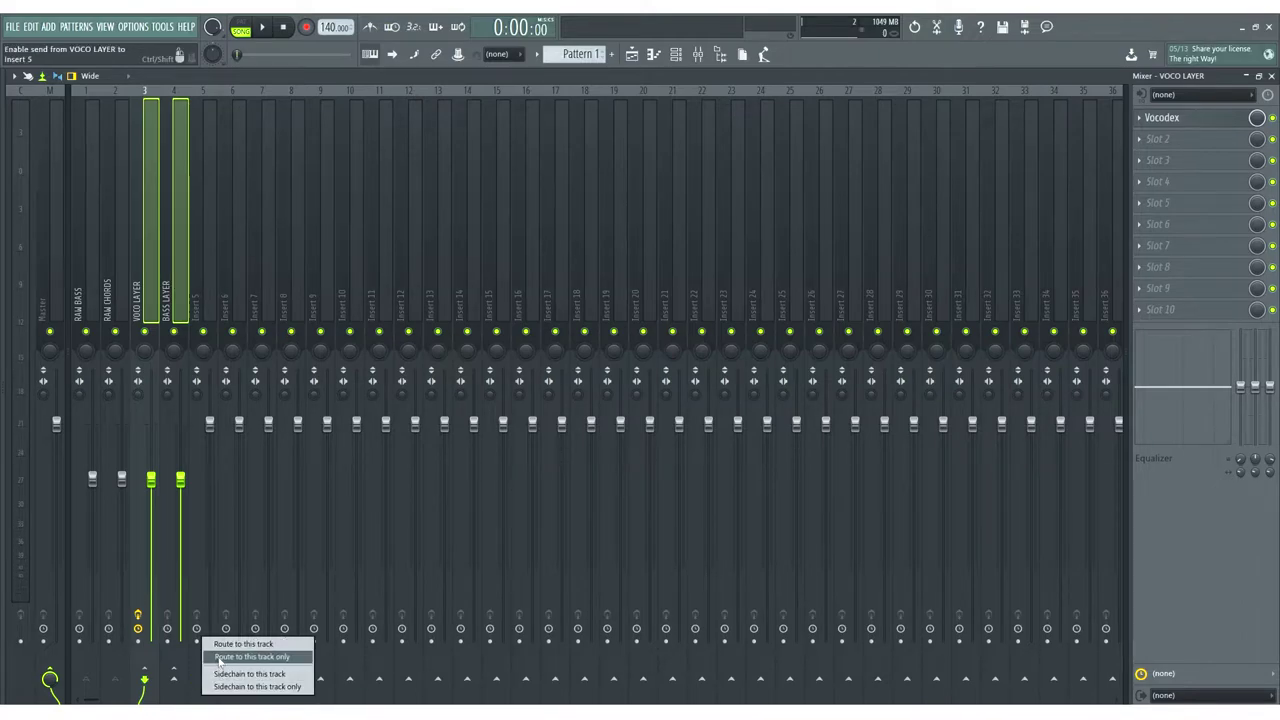
{"action": "left_click", "coordinate": [221, 657]}
{"action": "left_click", "coordinate": [201, 243]}
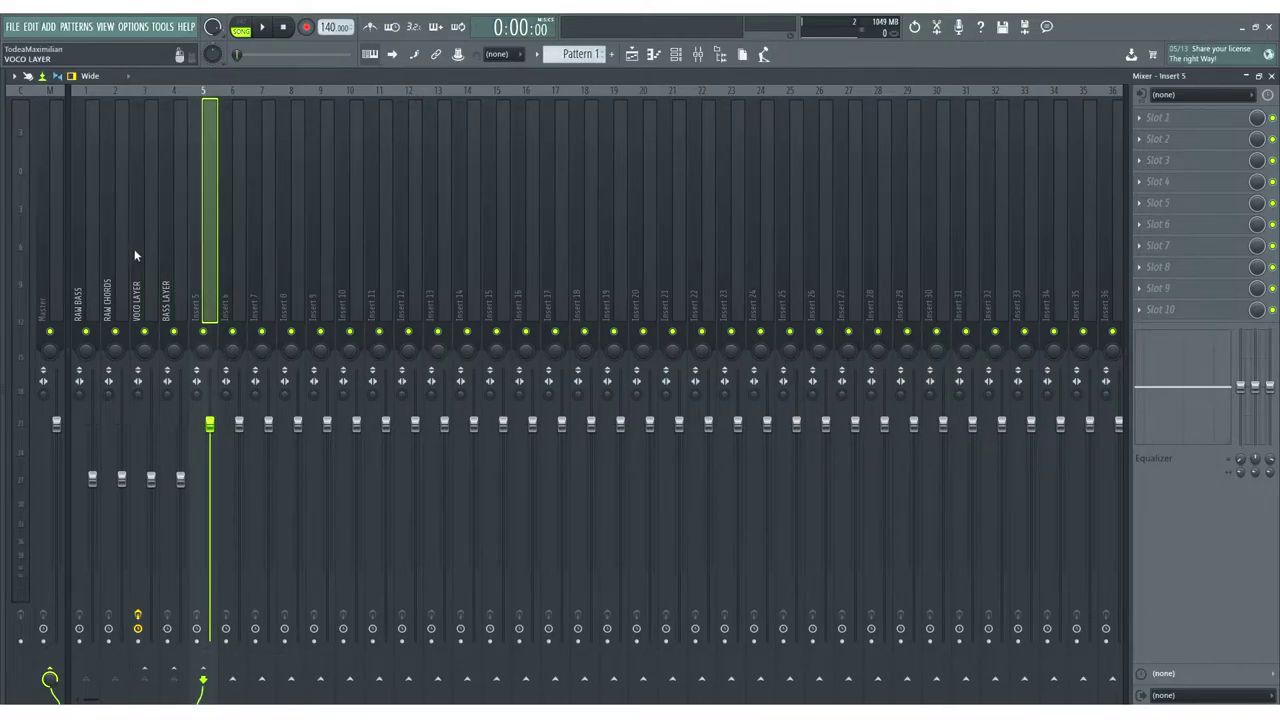
- Audition the combined vocoded and bass layers, checking Vocodex on the VOCO LAYER track during playback
{"action": "key", "text": "space"}
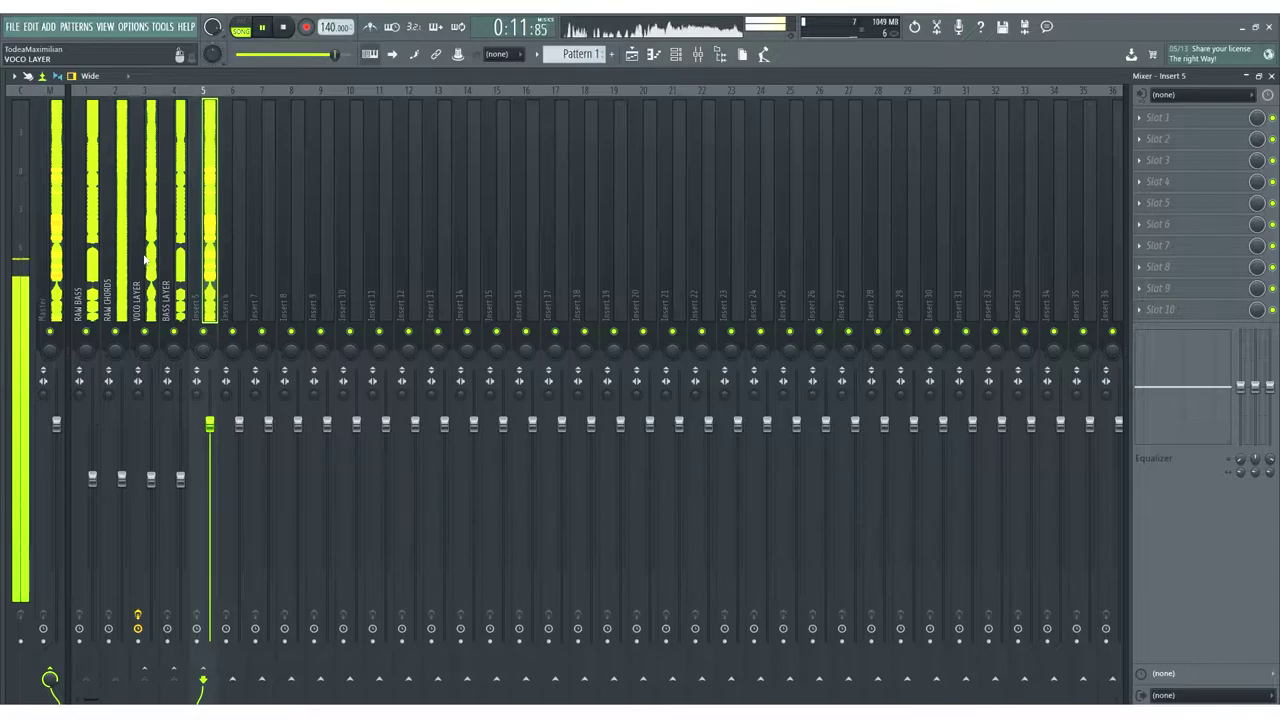
{"action": "left_click", "coordinate": [145, 260]}
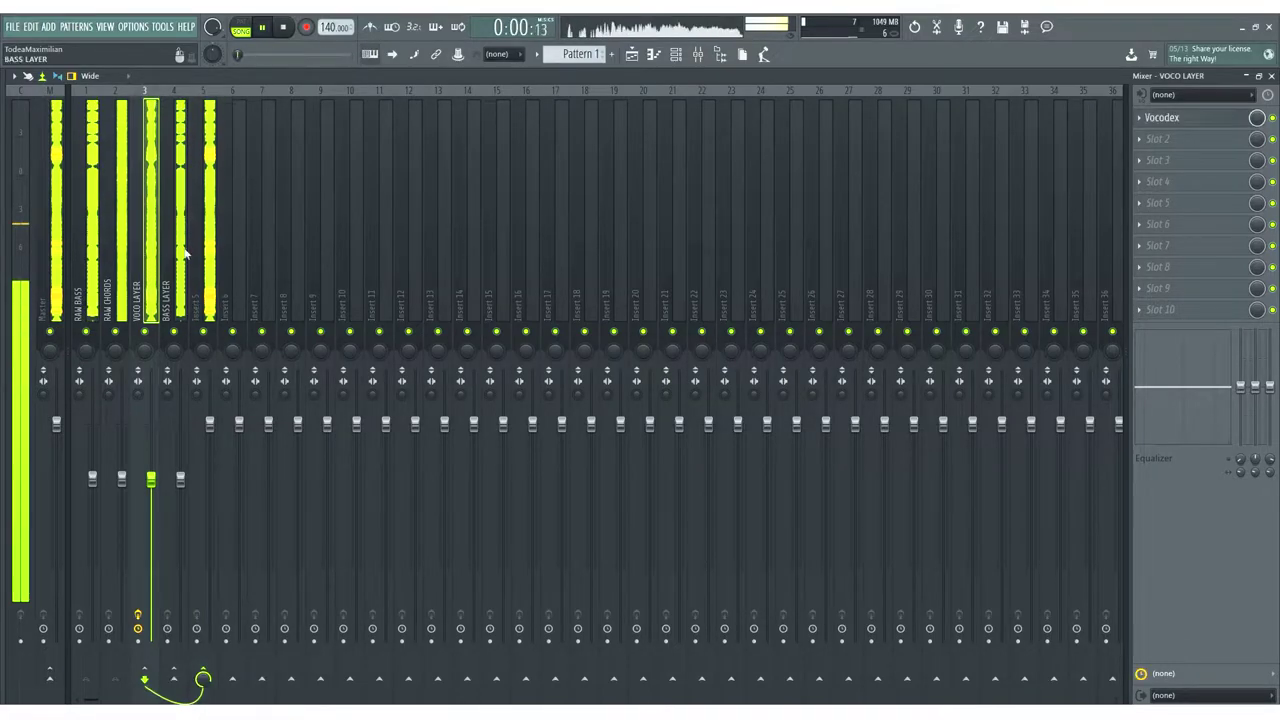
{"action": "left_click", "coordinate": [1162, 118]}
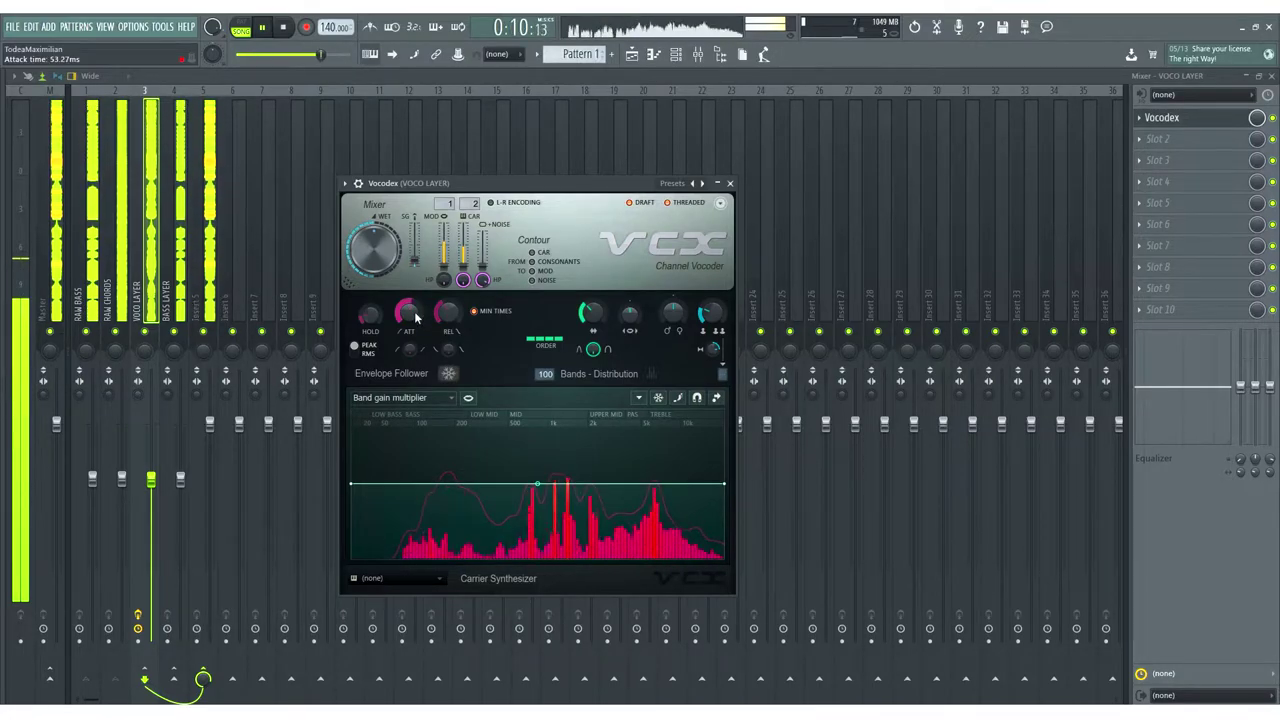
{"action": "left_click", "coordinate": [730, 184]}
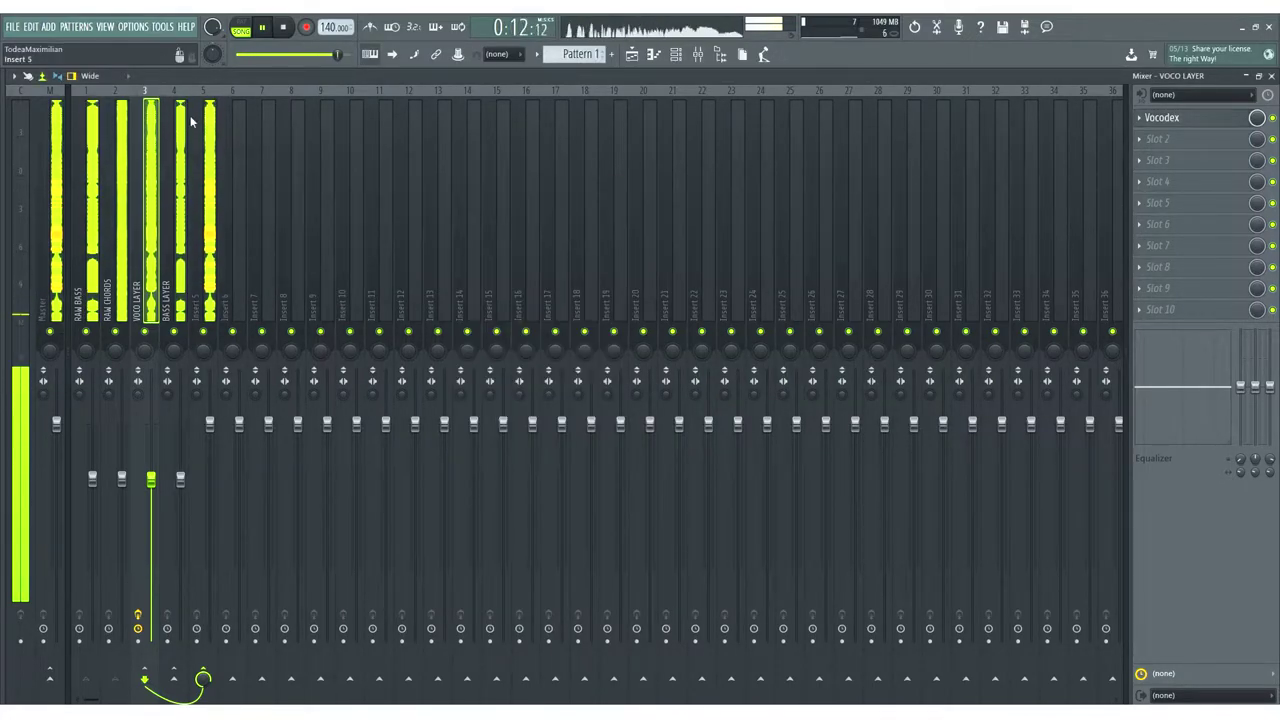
{"action": "key", "text": "space"}
{"action": "left_click", "coordinate": [212, 190]}
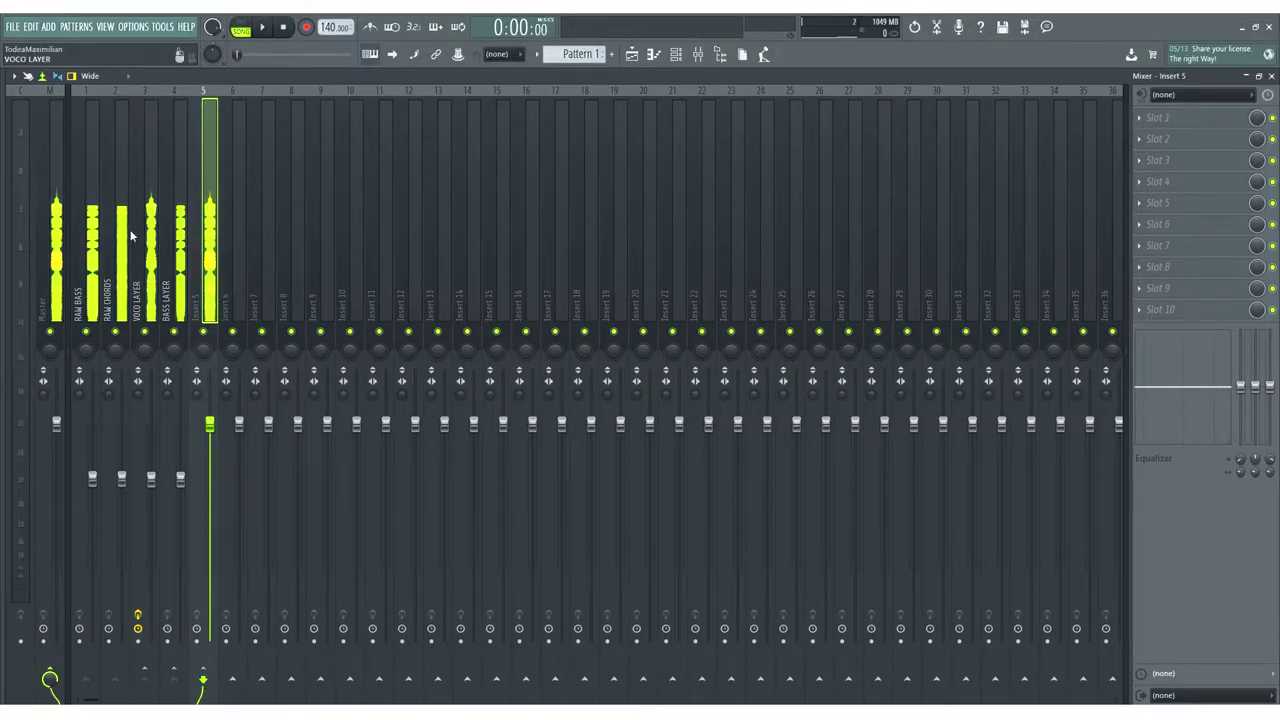
- Load kHz Snap Heap into slot 2 of the VOCO LAYER track and add a Chorus to Serial Bus 1
{"action": "left_click", "coordinate": [157, 262]}
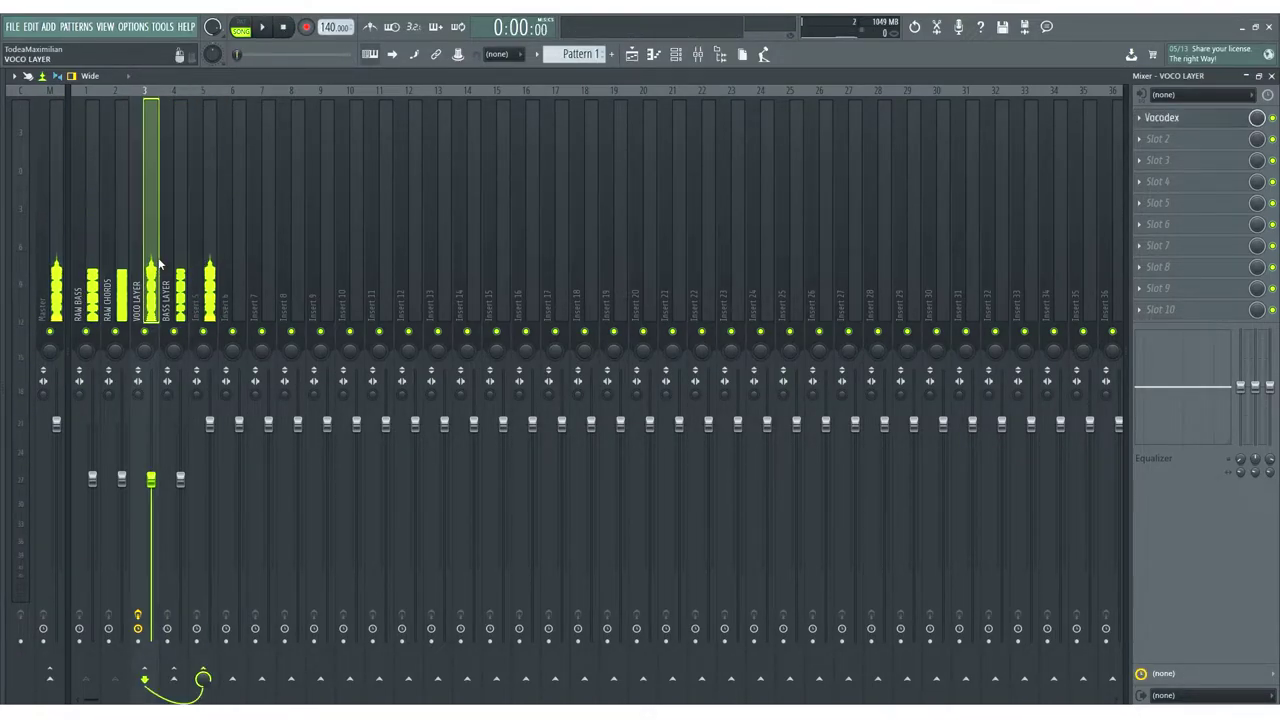
{"action": "left_click", "coordinate": [1165, 139]}
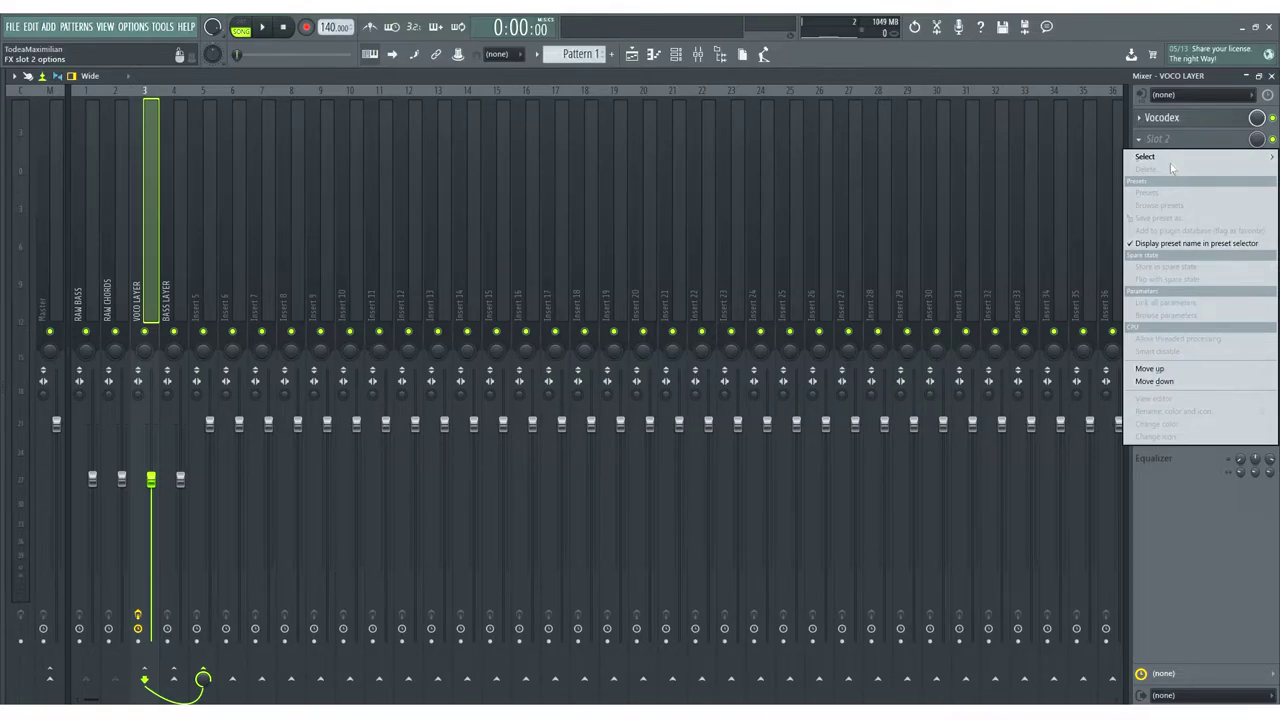
{"action": "mouse_move", "coordinate": [1167, 160]}
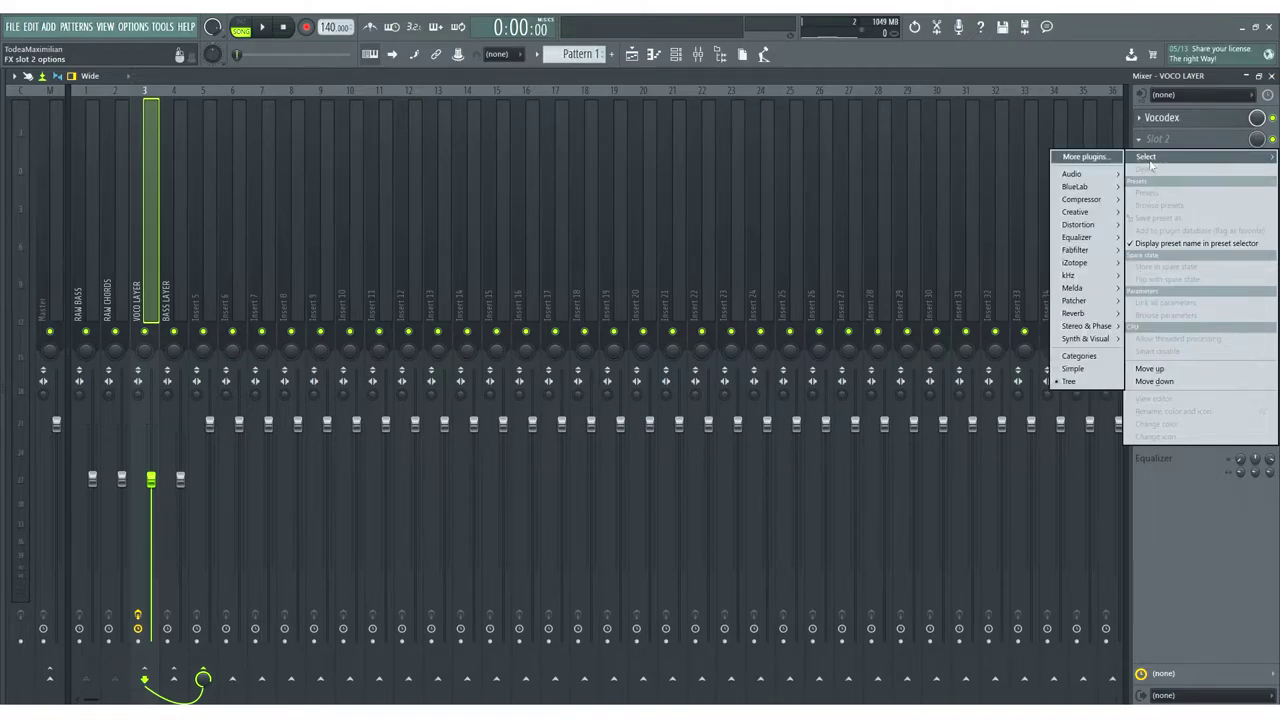
{"action": "mouse_move", "coordinate": [1086, 264]}
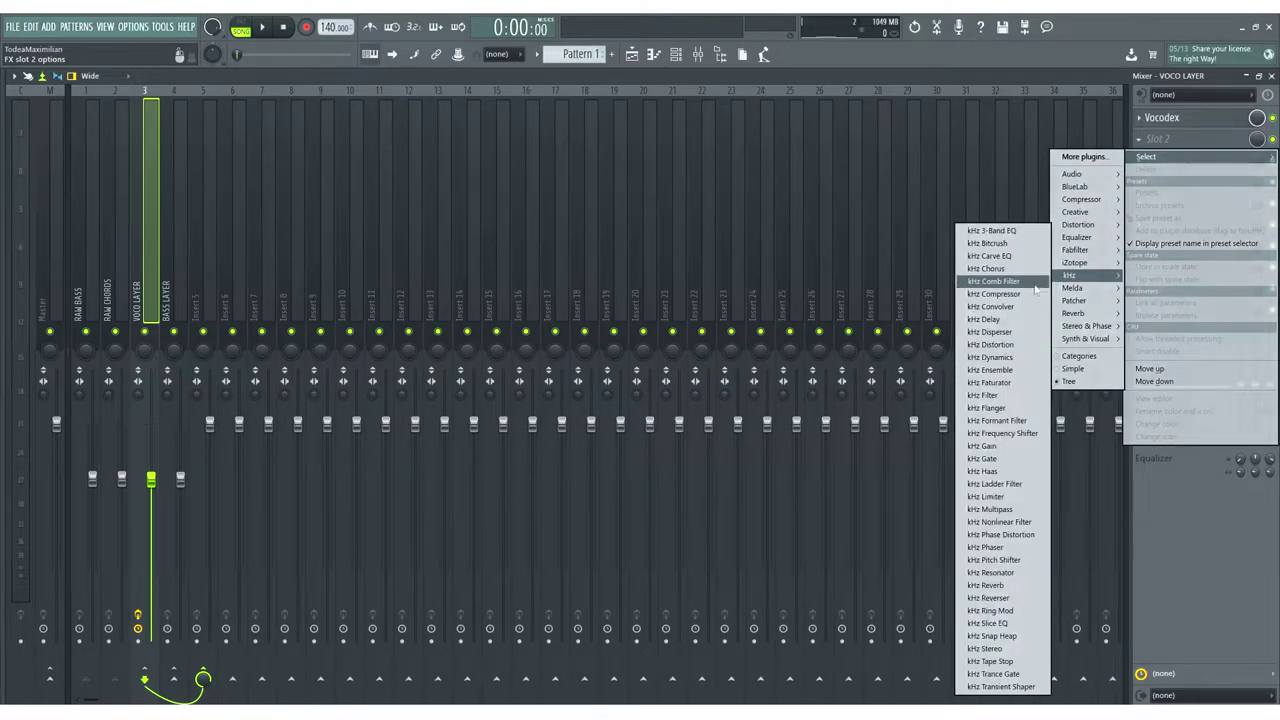
{"action": "left_click", "coordinate": [991, 636]}
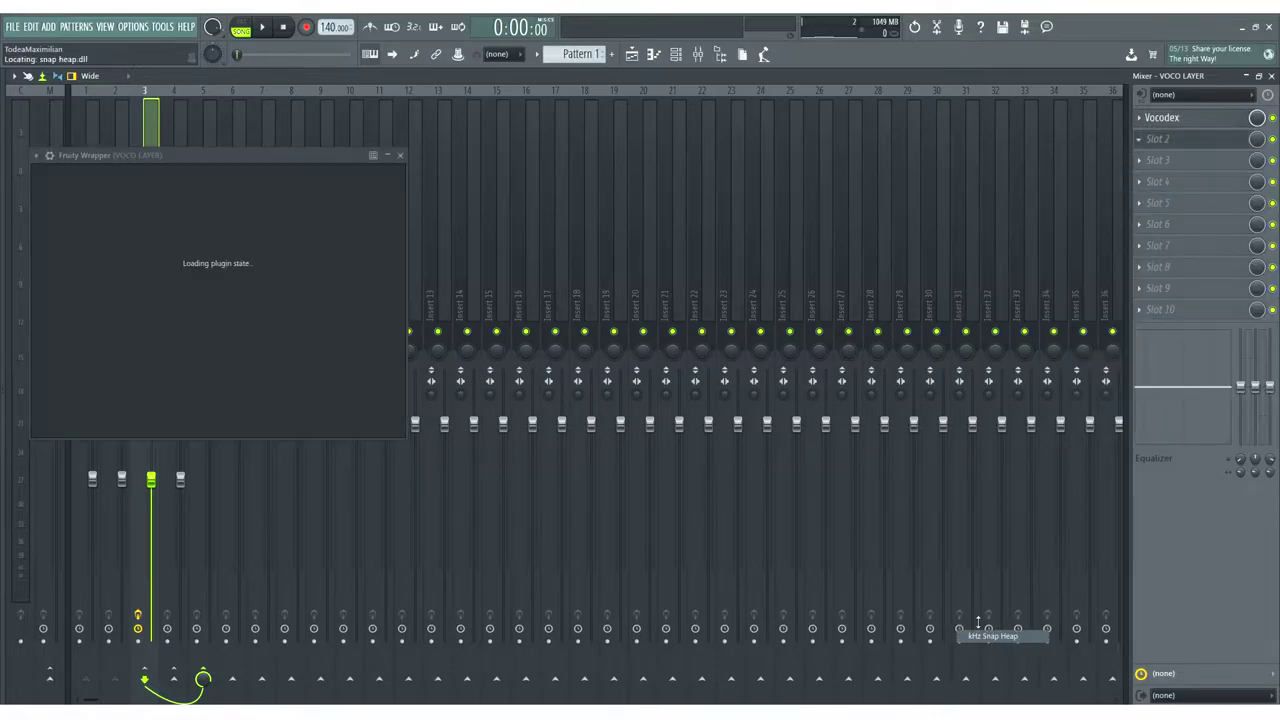
{"action": "left_click_drag", "start_coordinate": [374, 155], "coordinate": [481, 38]}
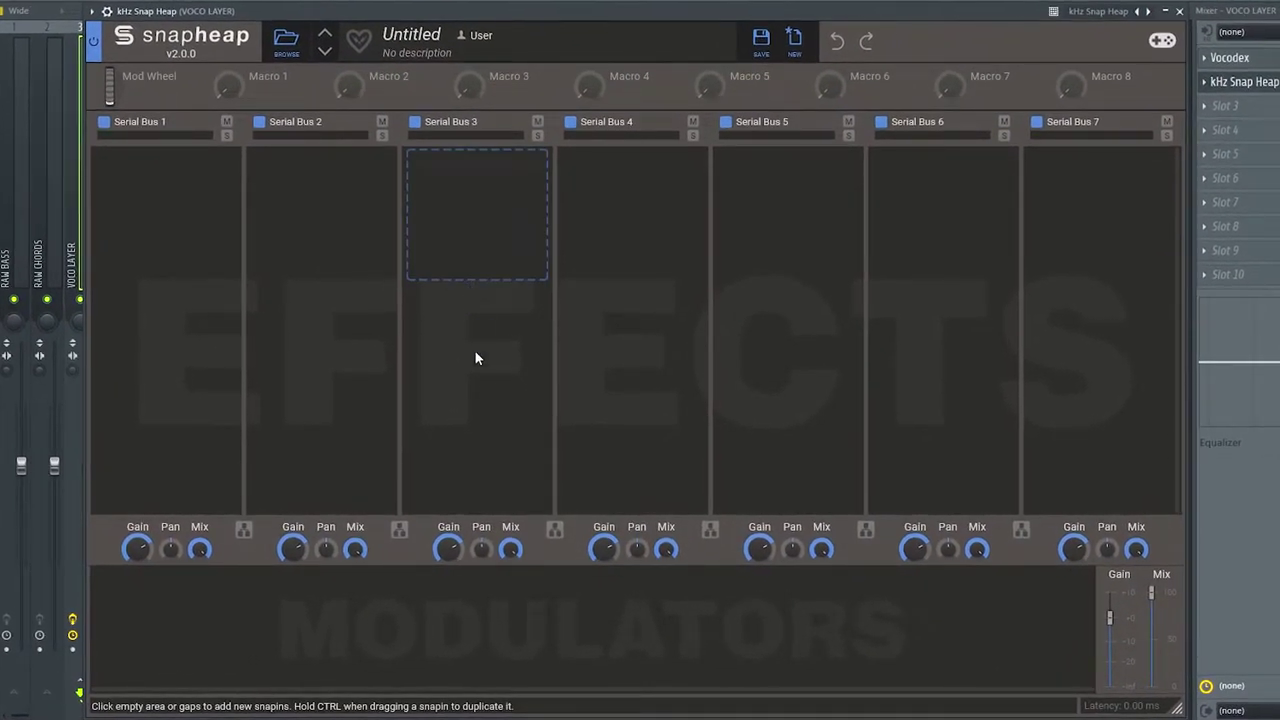
{"action": "left_click", "coordinate": [481, 383]}
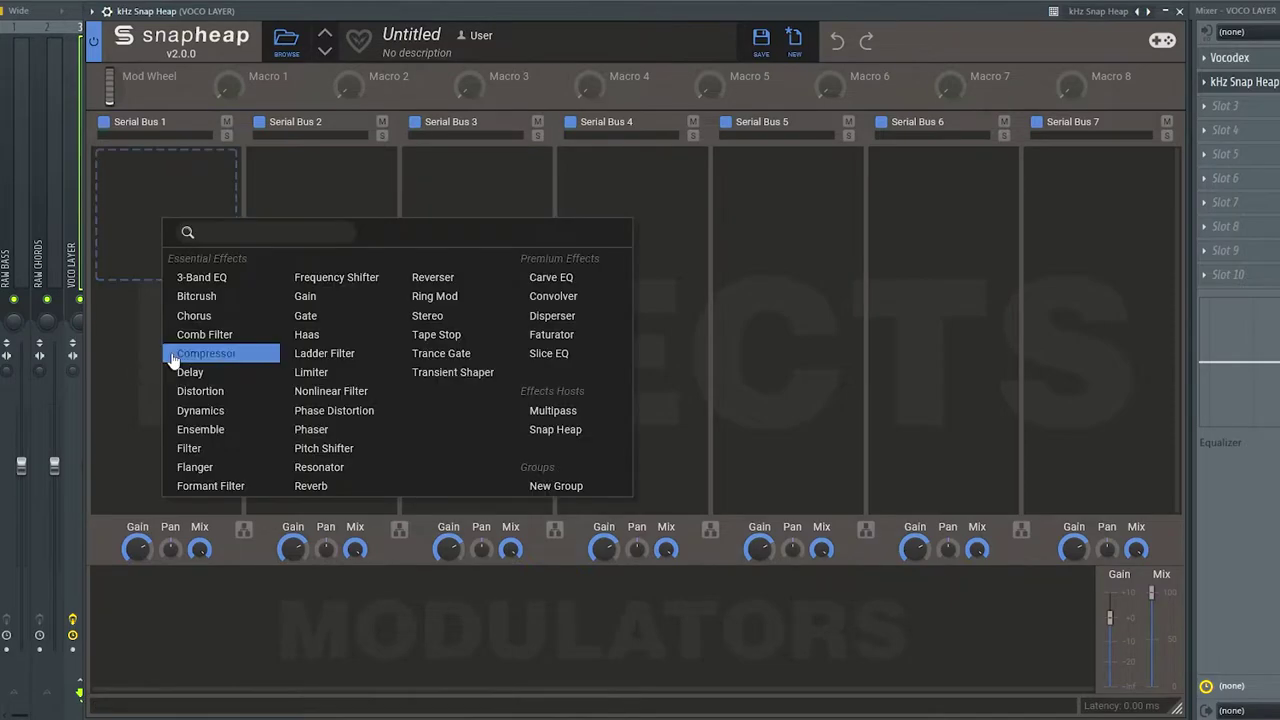
{"action": "left_click", "coordinate": [196, 320]}
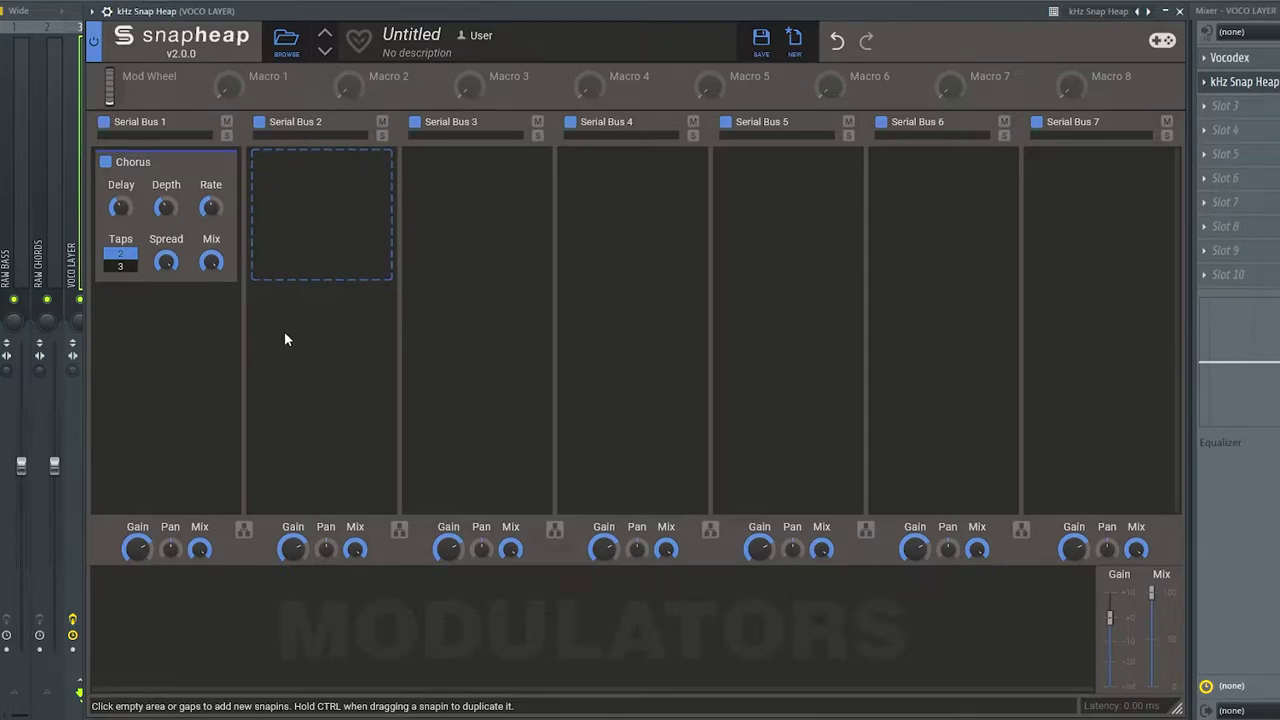
- Compare the vocoded layer during playback with the Chorus enabled and bypassed
{"action": "key", "text": "space"}
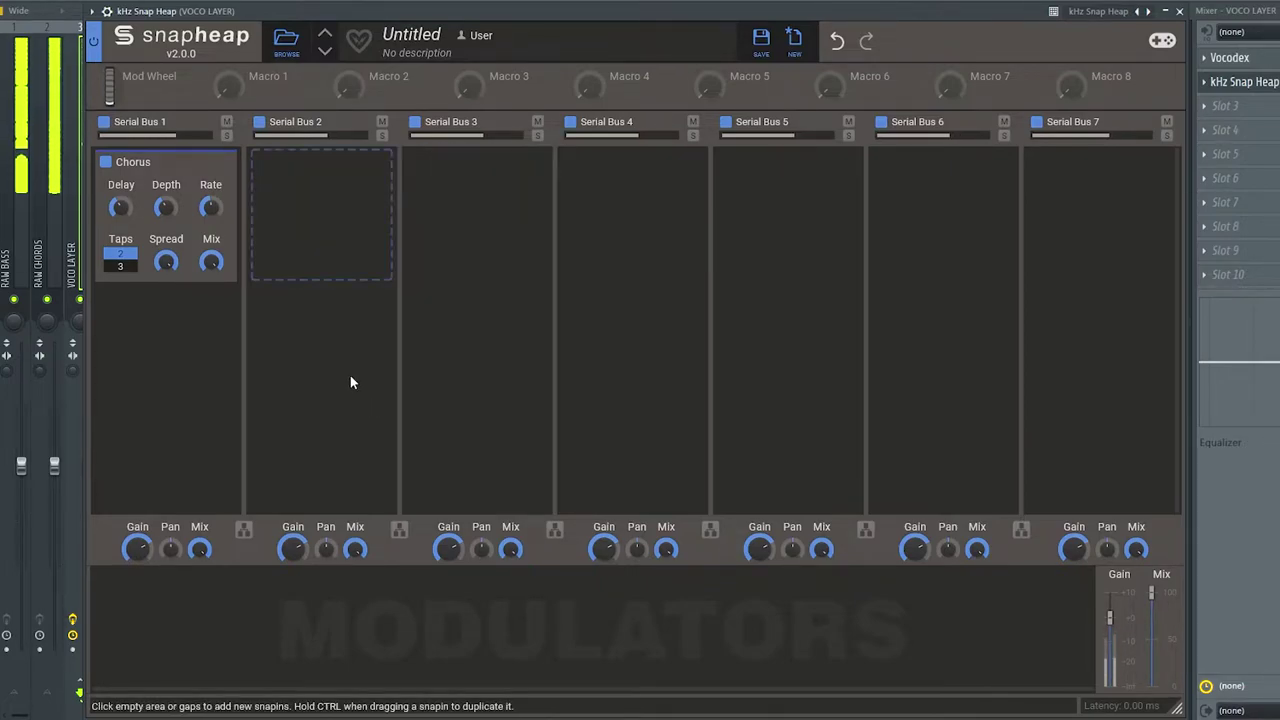
{"action": "left_click", "coordinate": [216, 162]}
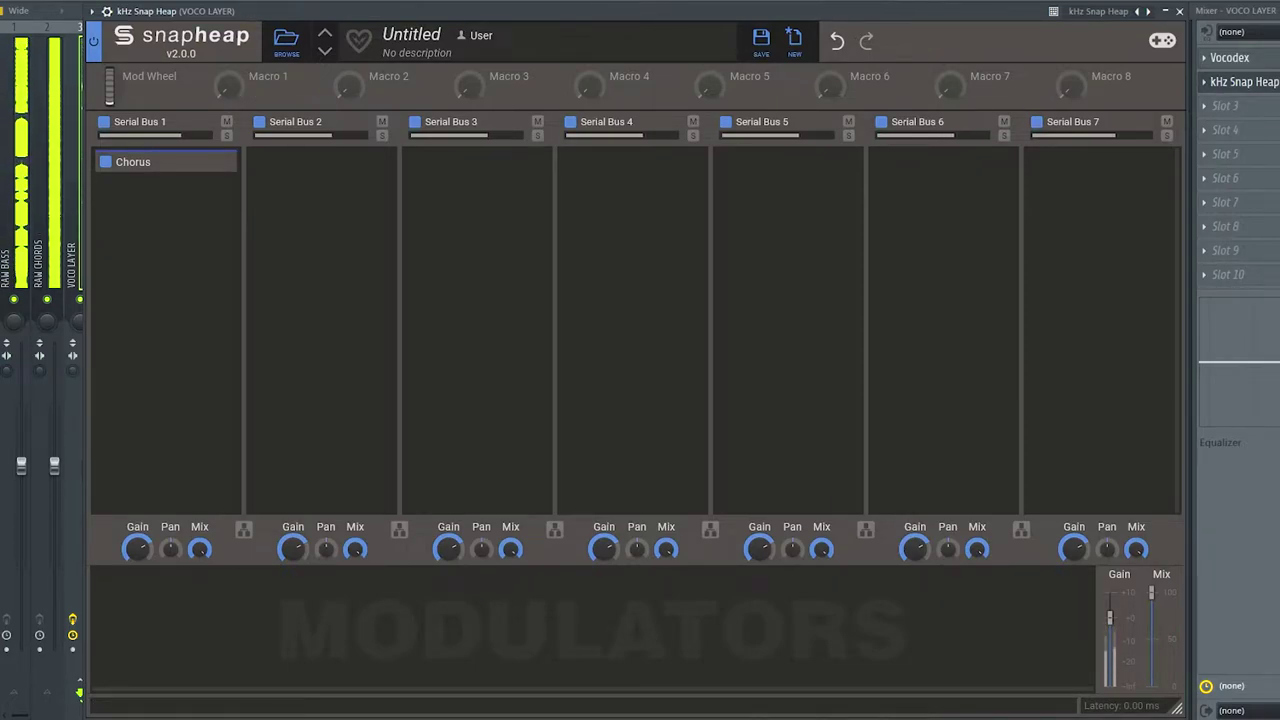
{"action": "left_click", "coordinate": [106, 163]}
{"action": "left_click", "coordinate": [127, 212]}
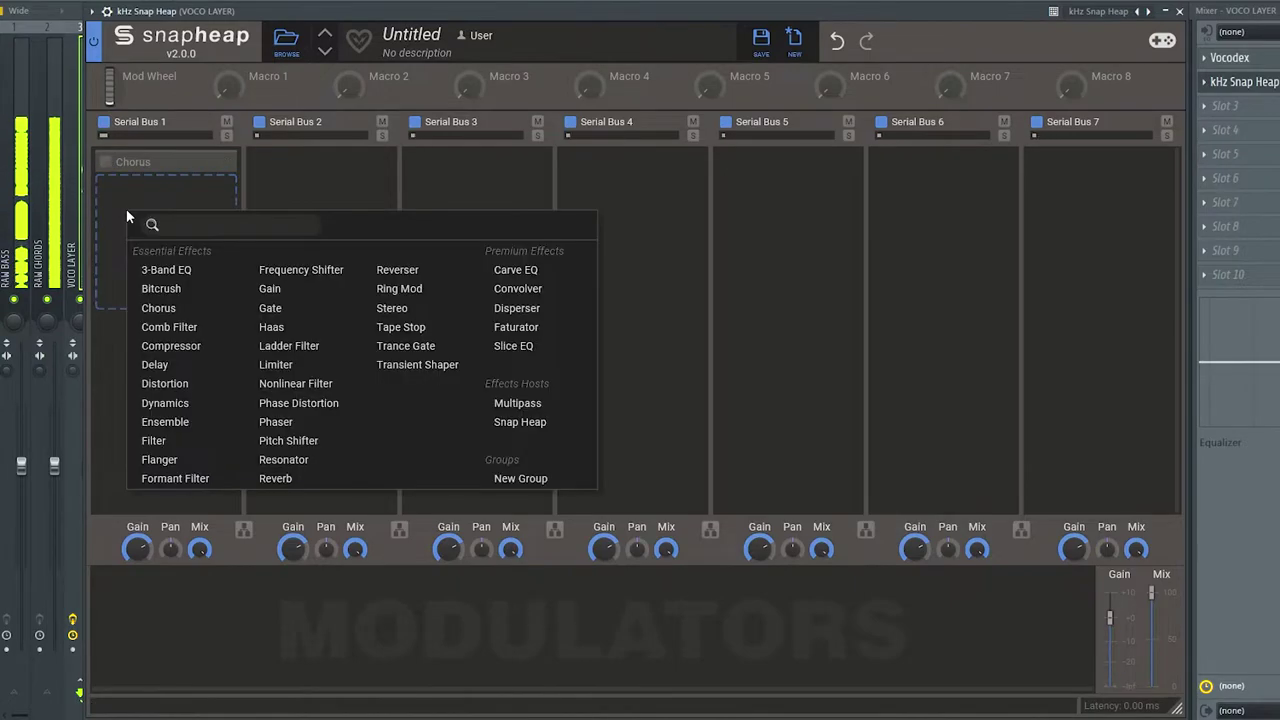
{"action": "left_click", "coordinate": [133, 73]}
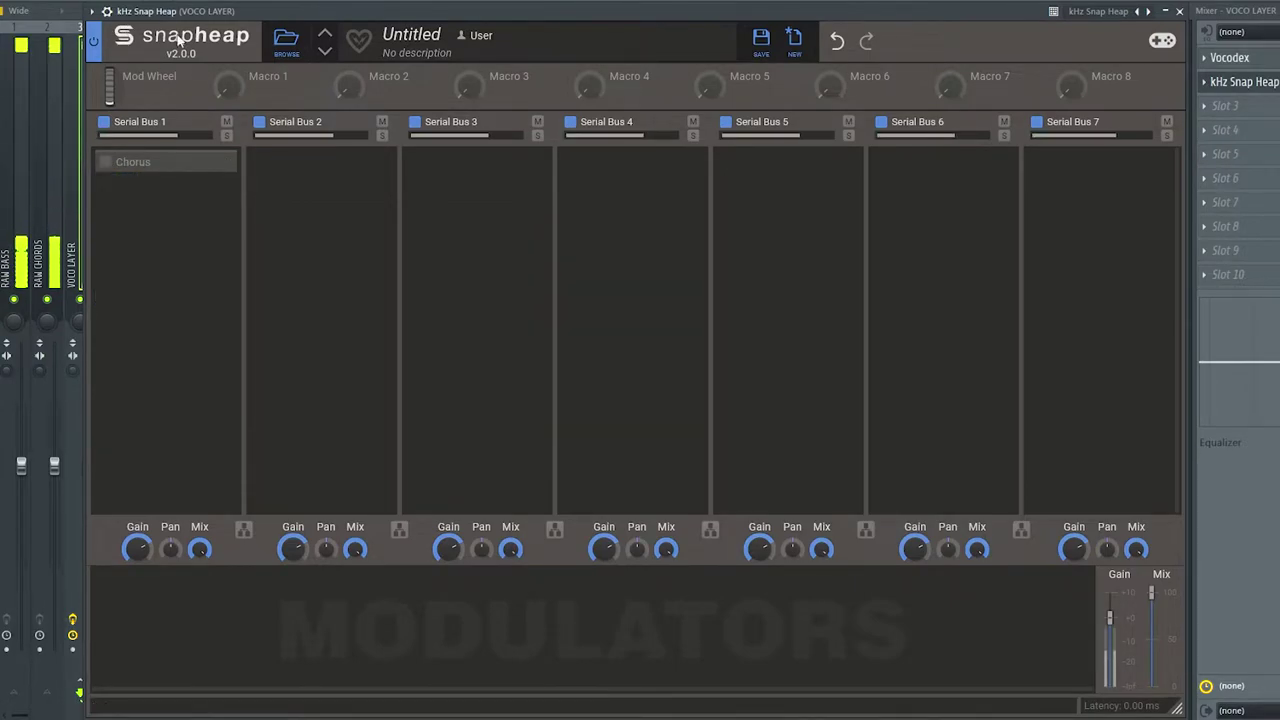
{"action": "left_click", "coordinate": [106, 163]}
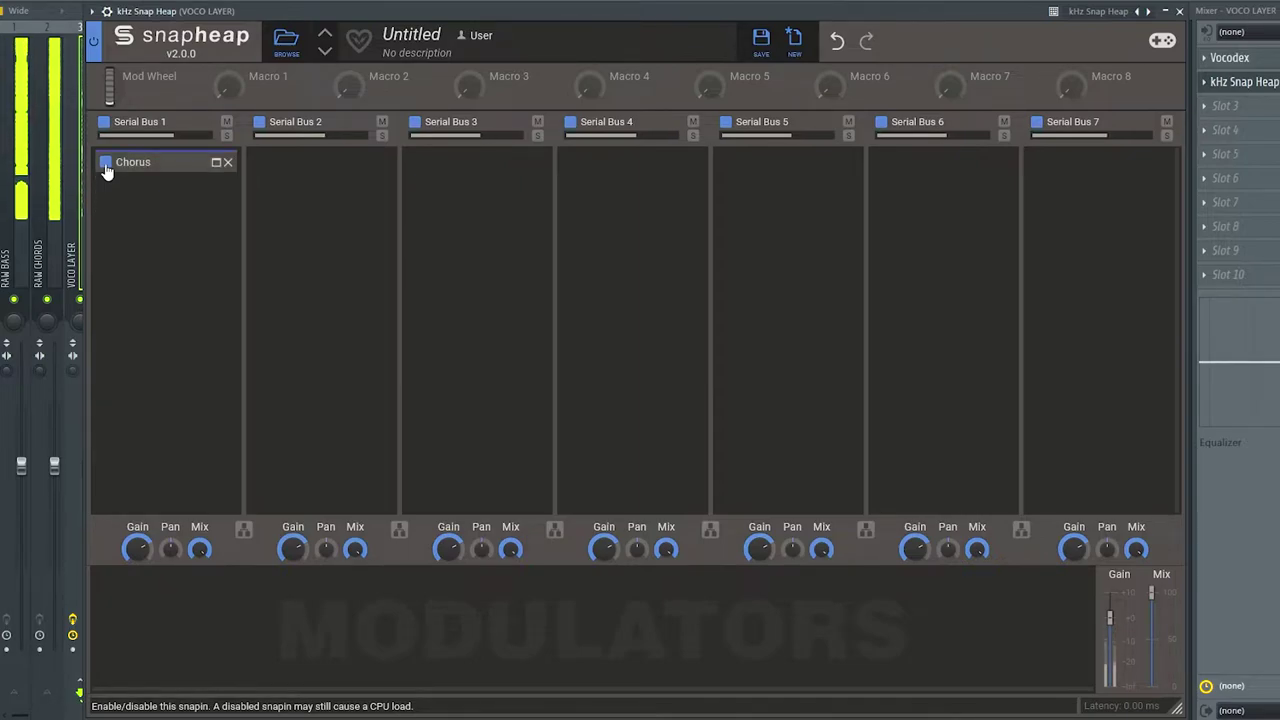
- Try a lower Chorus mix against the bypassed sound, leaving the Chorus enabled at 100% mix and collapsed
{"action": "left_click", "coordinate": [216, 163]}
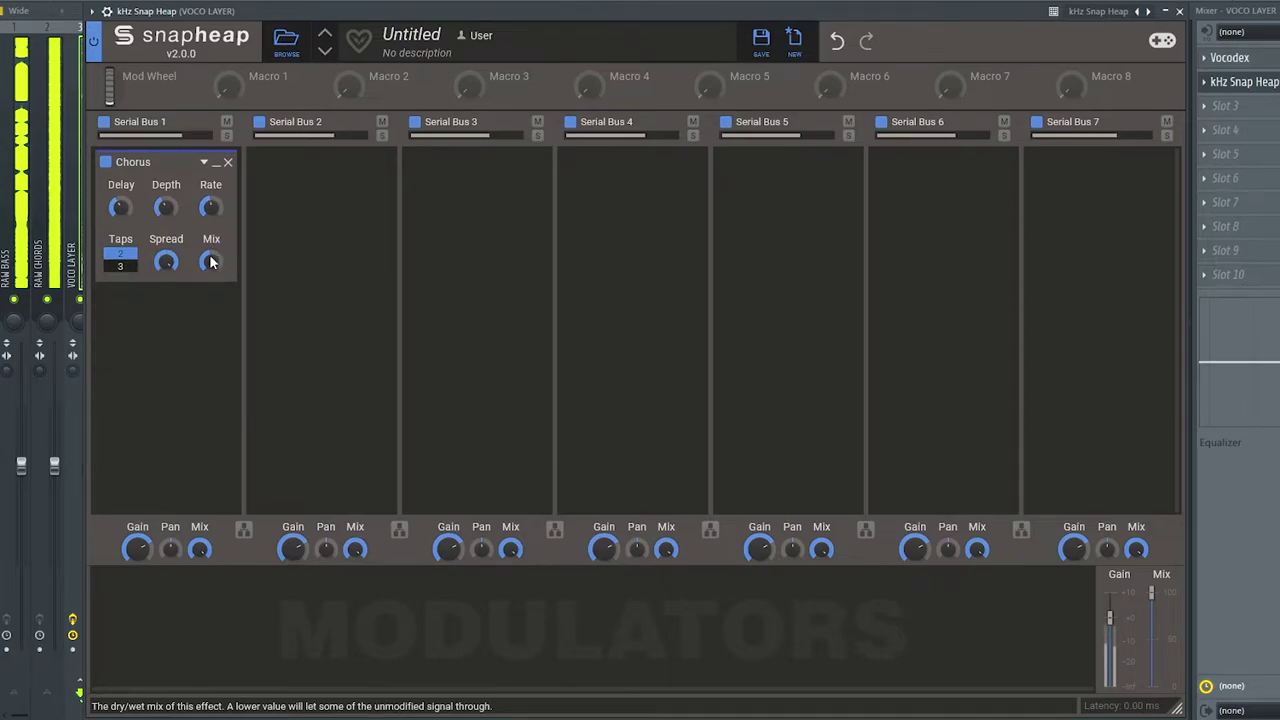
{"action": "left_click", "coordinate": [216, 163]}
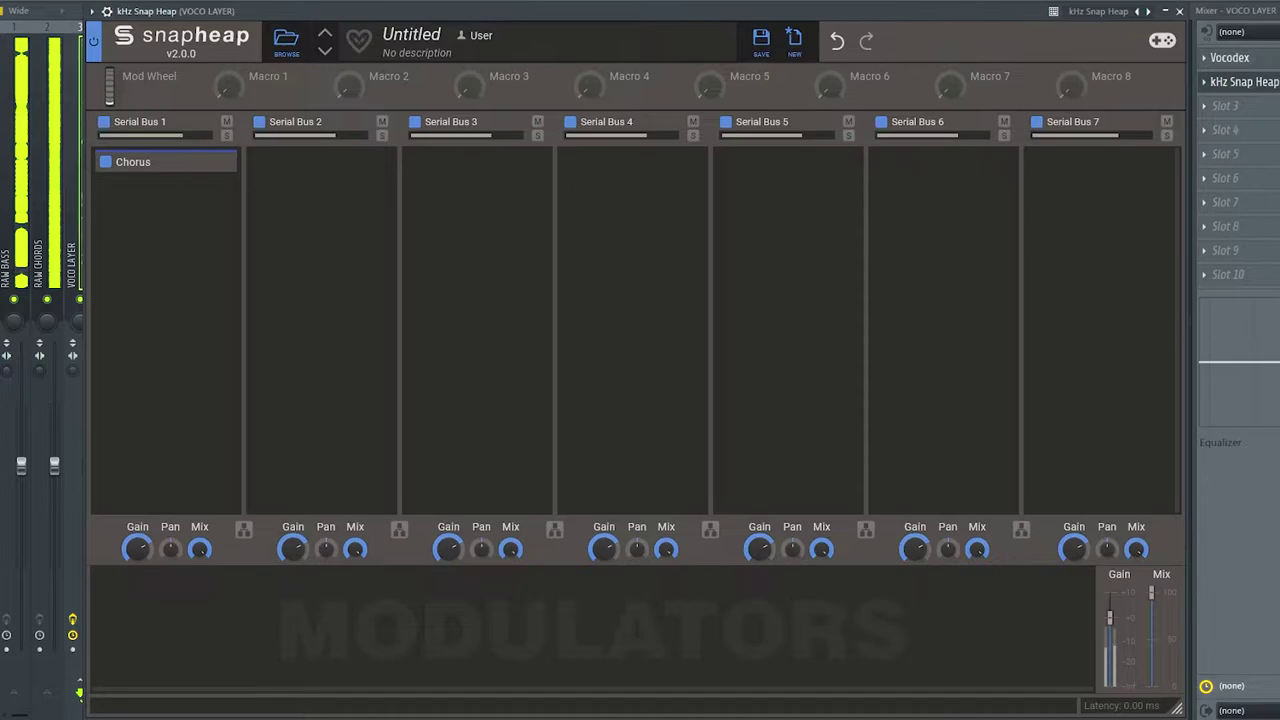
{"action": "left_click", "coordinate": [105, 162]}
{"action": "double_click", "coordinate": [202, 161]}
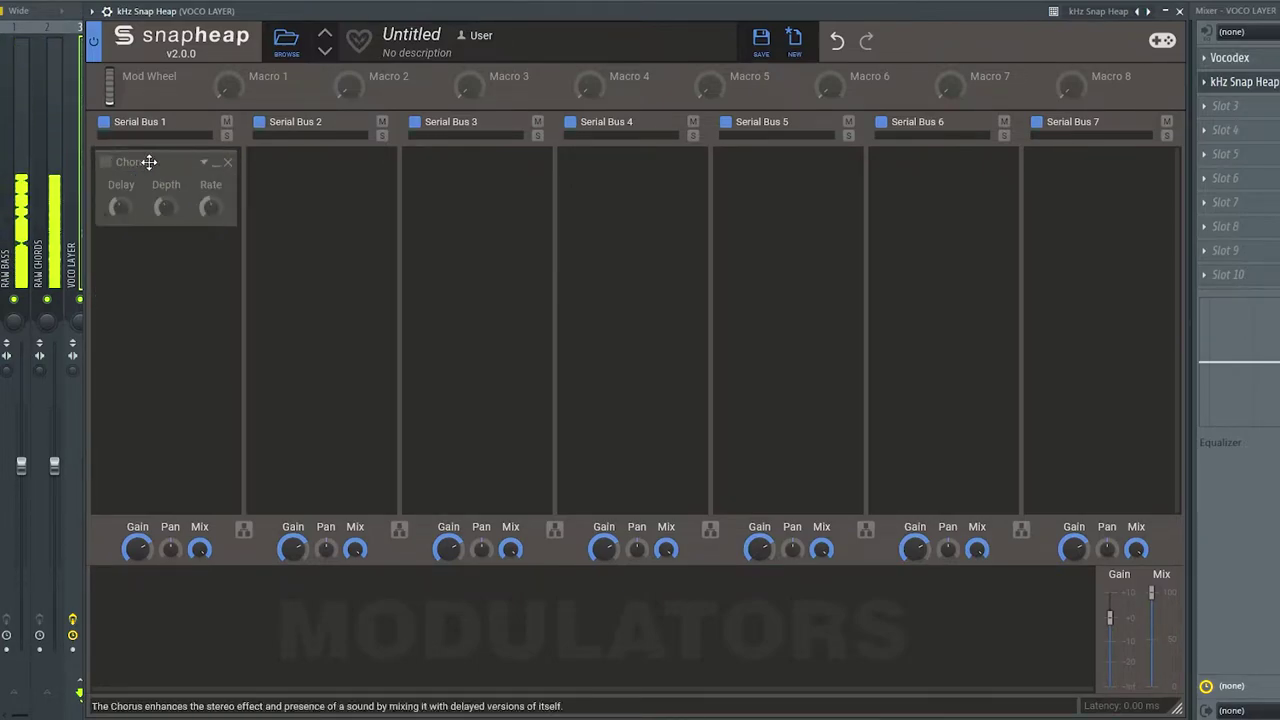
{"action": "left_click", "coordinate": [105, 162]}
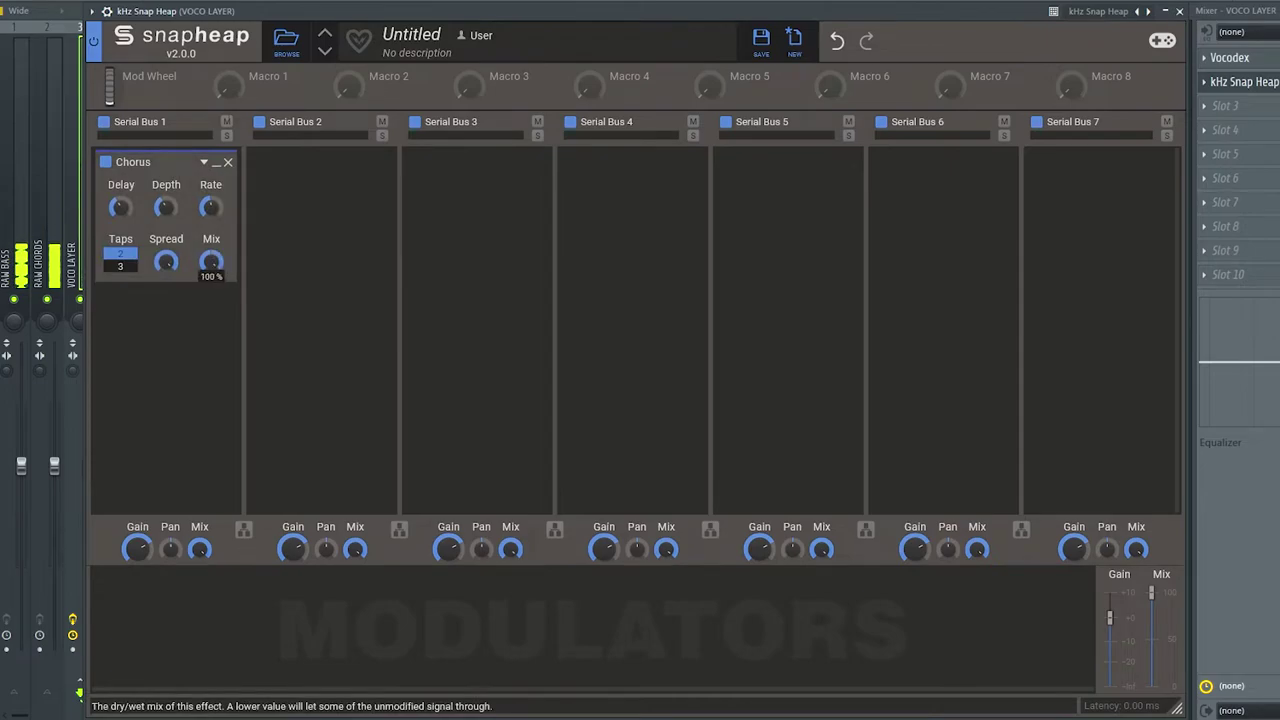
{"action": "left_click", "coordinate": [216, 163]}
- Add a Delay below the Chorus in Serial Bus 1 and set its time to 45.6 ms
{"action": "left_click", "coordinate": [188, 234]}
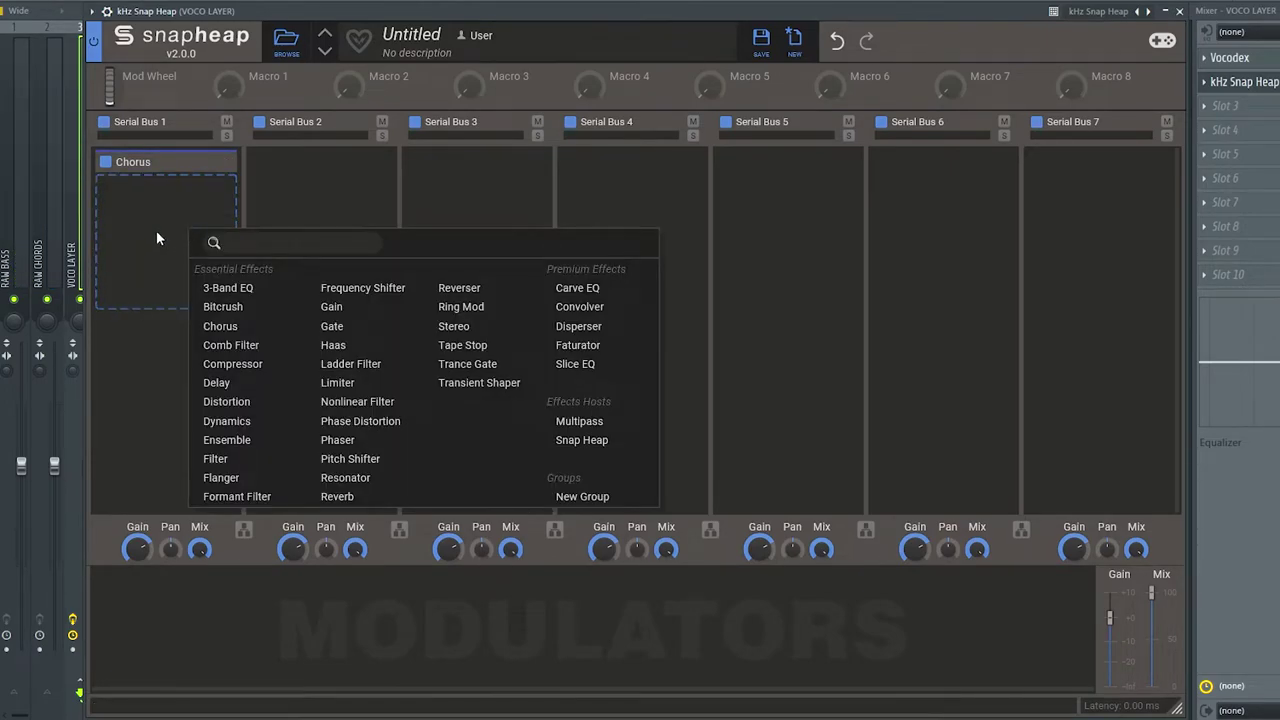
{"action": "left_click", "coordinate": [211, 382]}
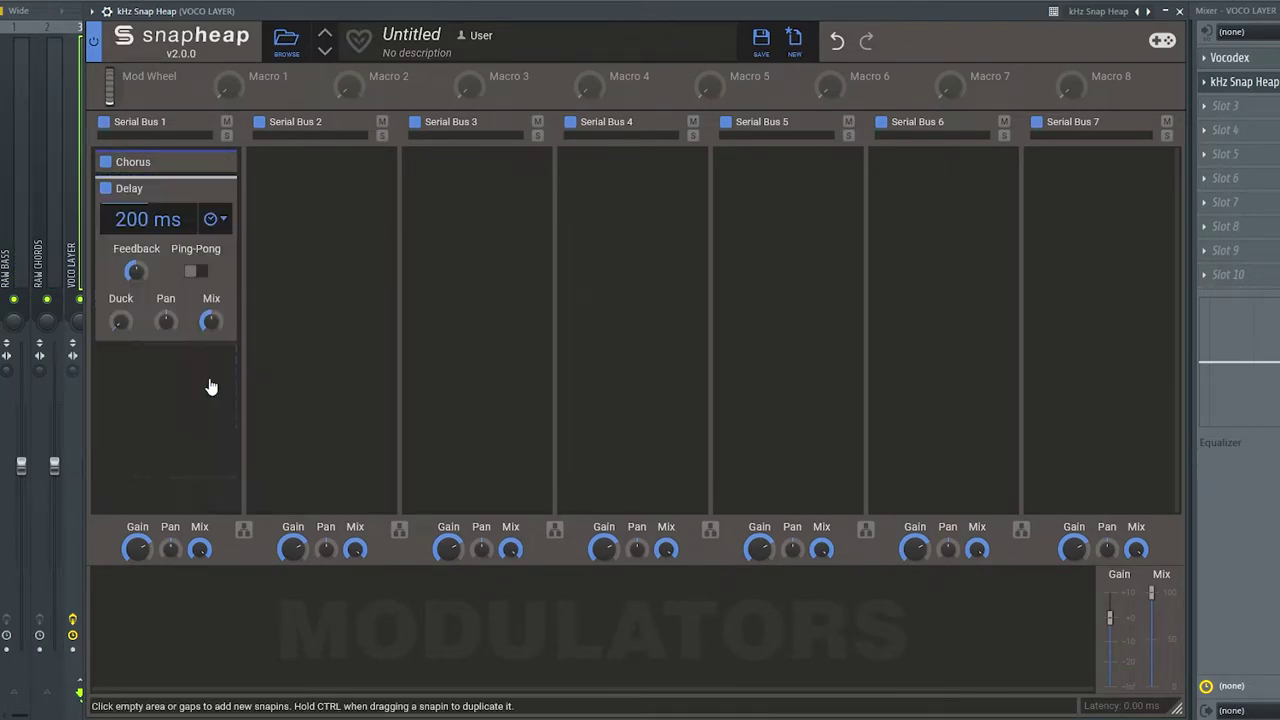
{"action": "left_click_drag", "start_coordinate": [124, 226], "coordinate": [173, 273]}
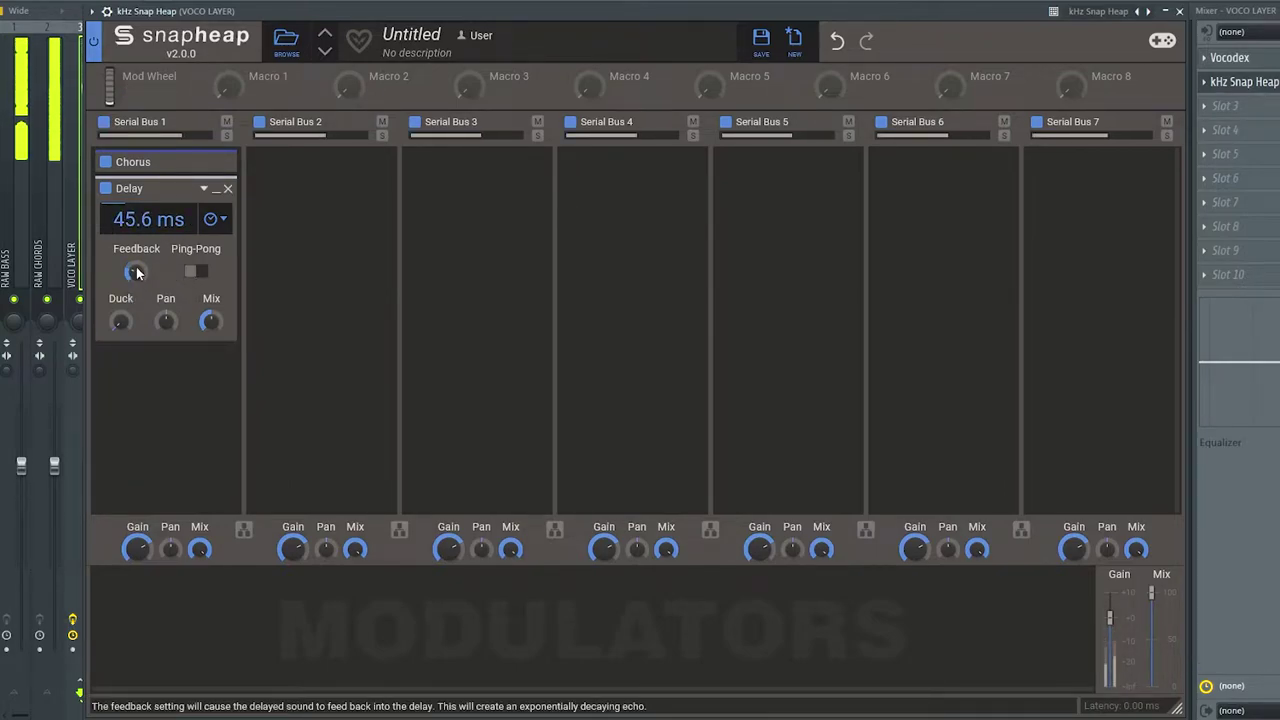
- Try the Delay at 17.7 and 44.4 ms with Ping-Pong on, more feedback, shifted pan and full mix, and remove it
{"action": "left_click_drag", "start_coordinate": [158, 219], "coordinate": [156, 268]}
{"action": "left_click", "coordinate": [196, 271]}
{"action": "left_click_drag", "start_coordinate": [166, 321], "coordinate": [166, 300]}
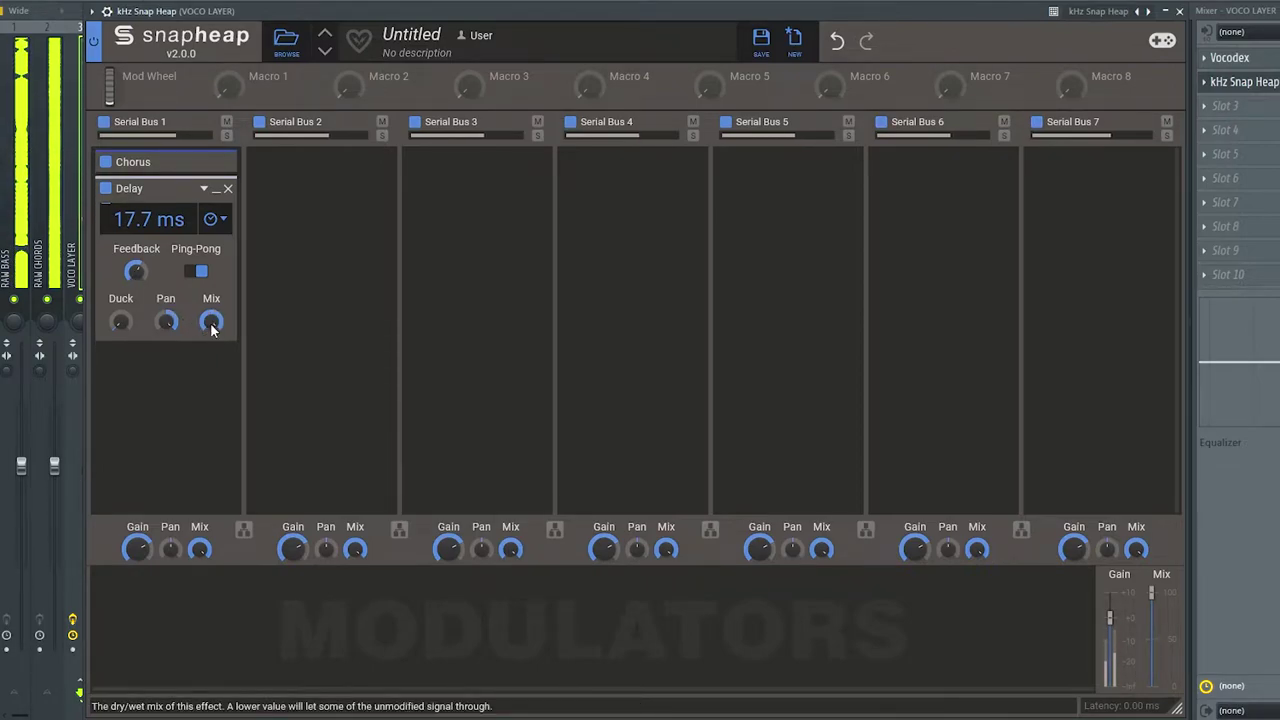
{"action": "scroll", "coordinate": [141, 240], "scroll_direction": "up", "scroll_amount": 3}
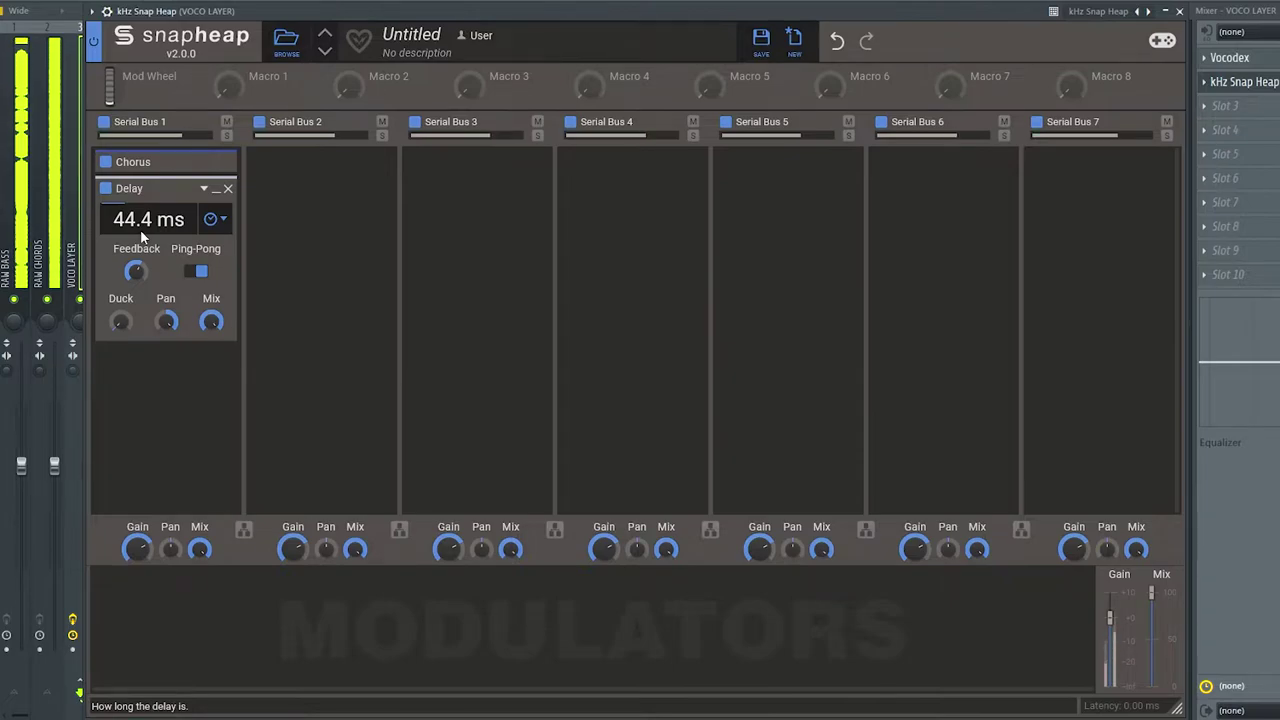
{"action": "left_click", "coordinate": [228, 194]}
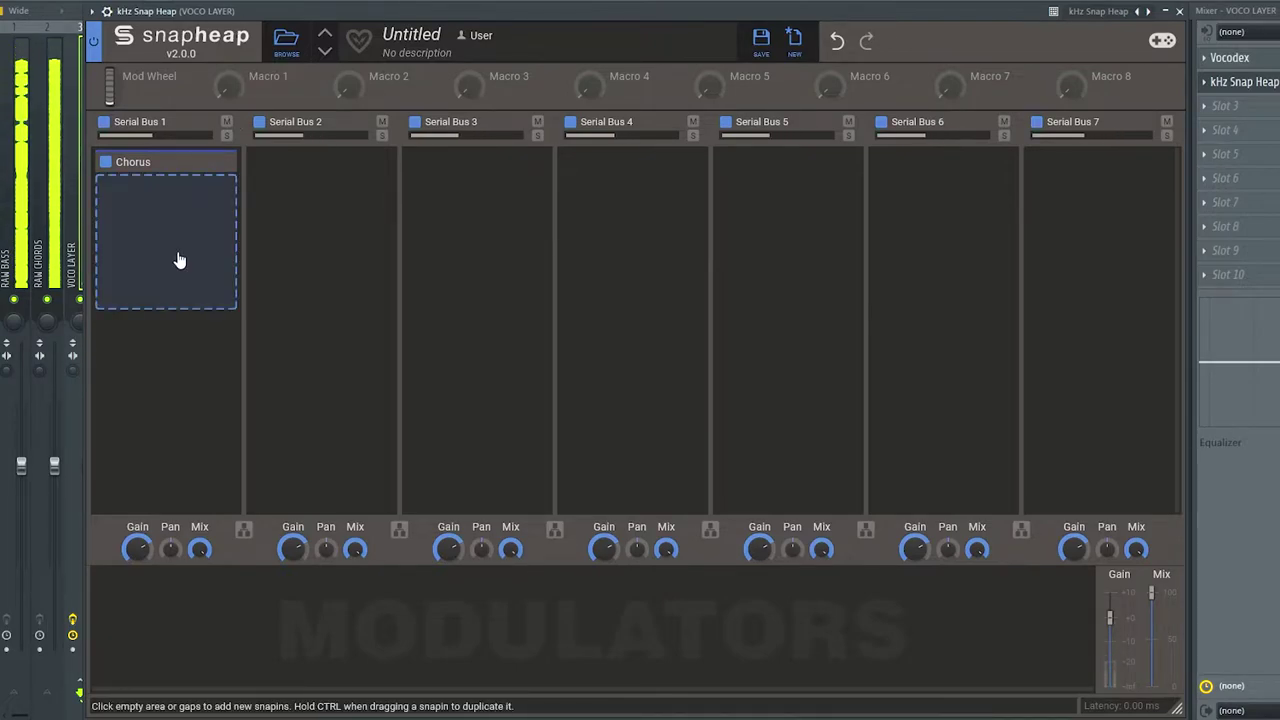
- Bypass the Chorus and add a Haas below it with the right channel delayed and a raised delay time, then collapse it
{"action": "left_click", "coordinate": [107, 165]}
{"action": "left_click", "coordinate": [130, 200]}
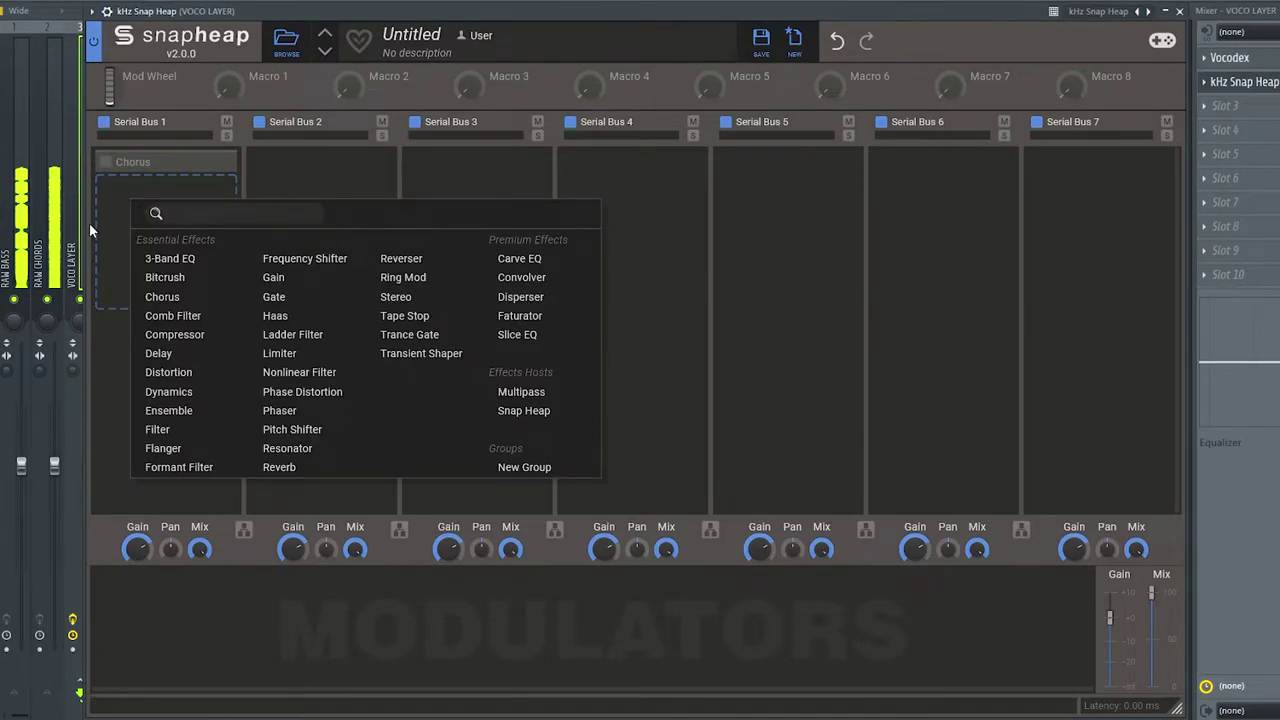
{"action": "left_click", "coordinate": [272, 315]}
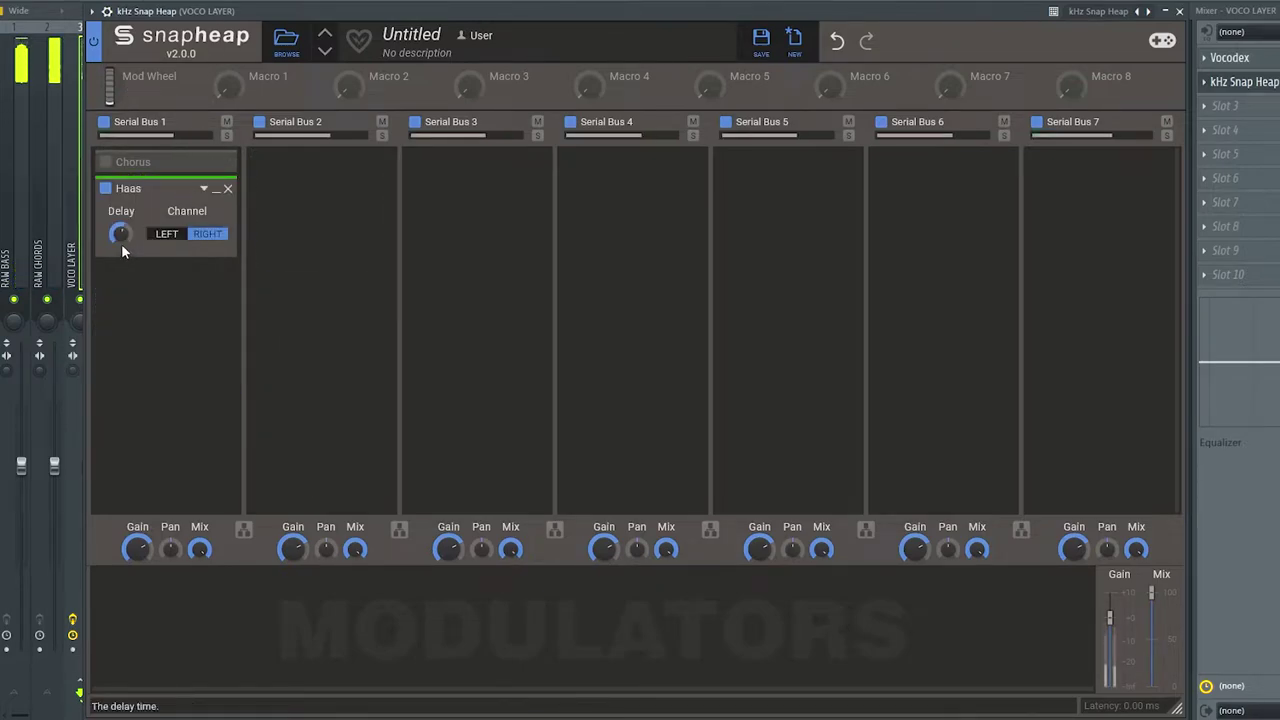
{"action": "mouse_move", "coordinate": [121, 243]}
{"action": "left_mouse_down"}
{"action": "mouse_move", "coordinate": [121, 231]}
{"action": "mouse_move", "coordinate": [121, 243]}
{"action": "left_mouse_up"}
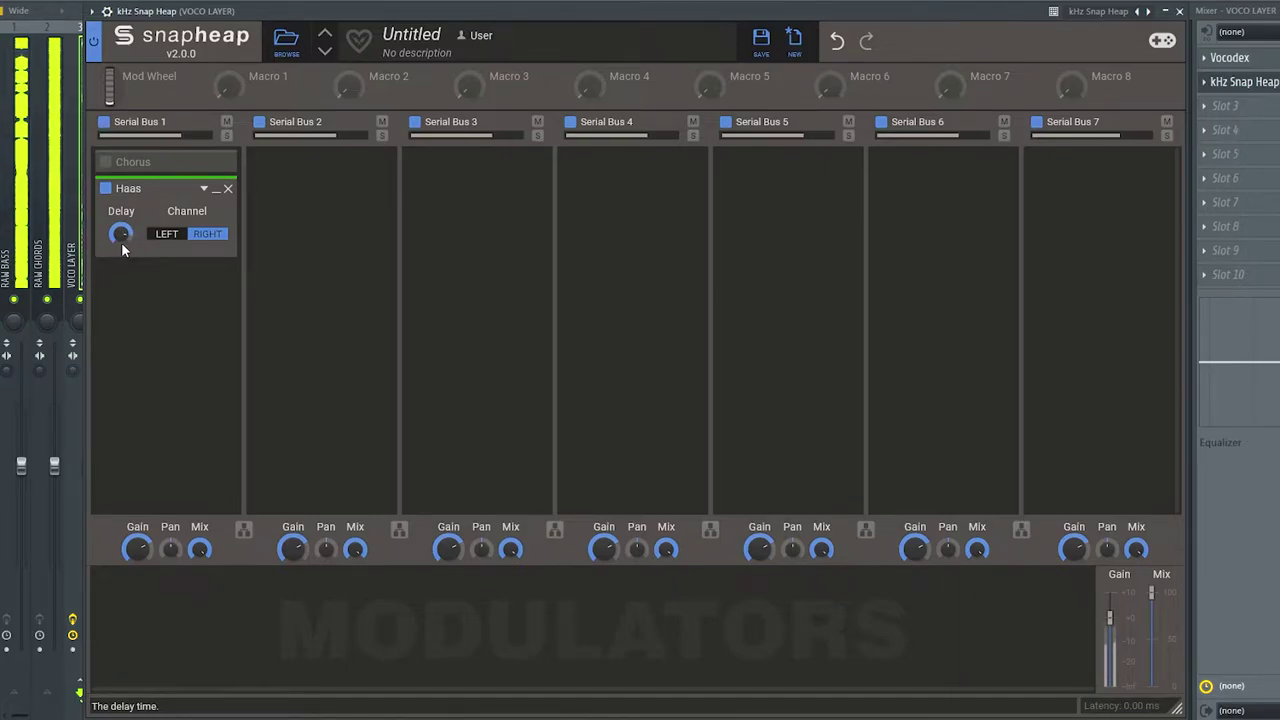
{"action": "left_click", "coordinate": [216, 189]}
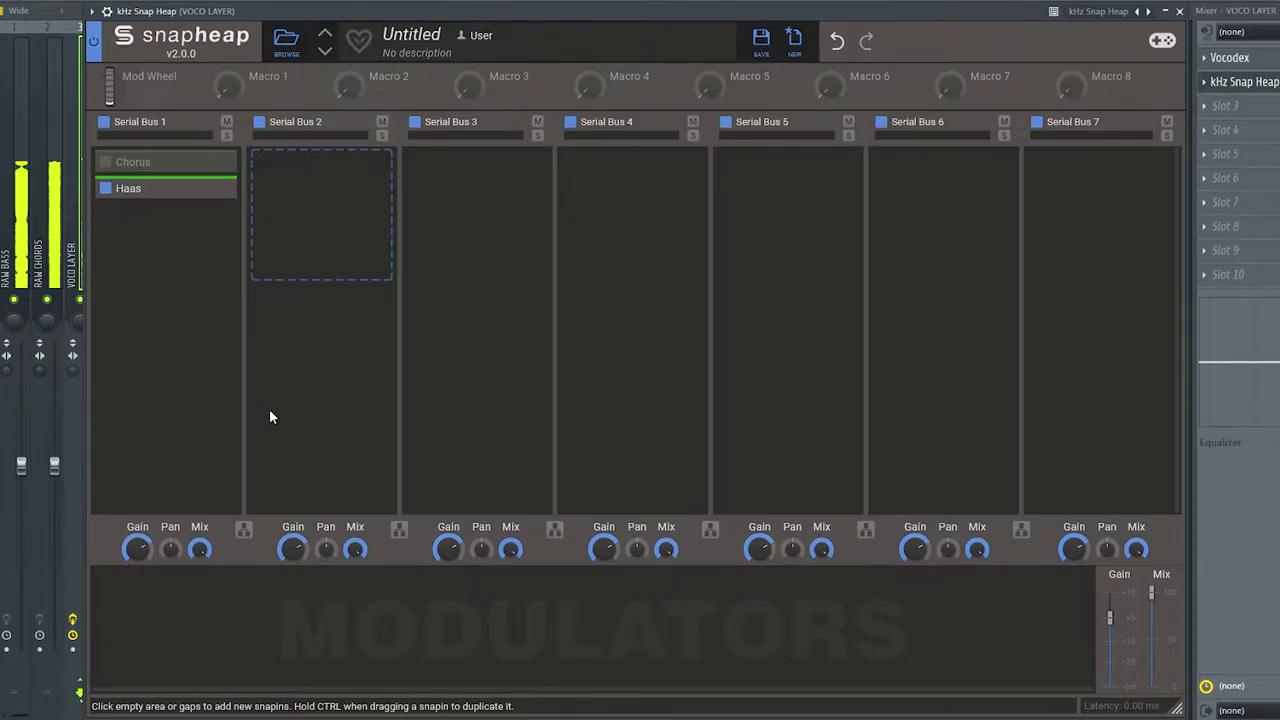
- Bypass the Haas, check the list of further effects without adding one, and leave Snap Heap
{"action": "left_click", "coordinate": [106, 191]}
{"action": "left_click", "coordinate": [135, 247]}
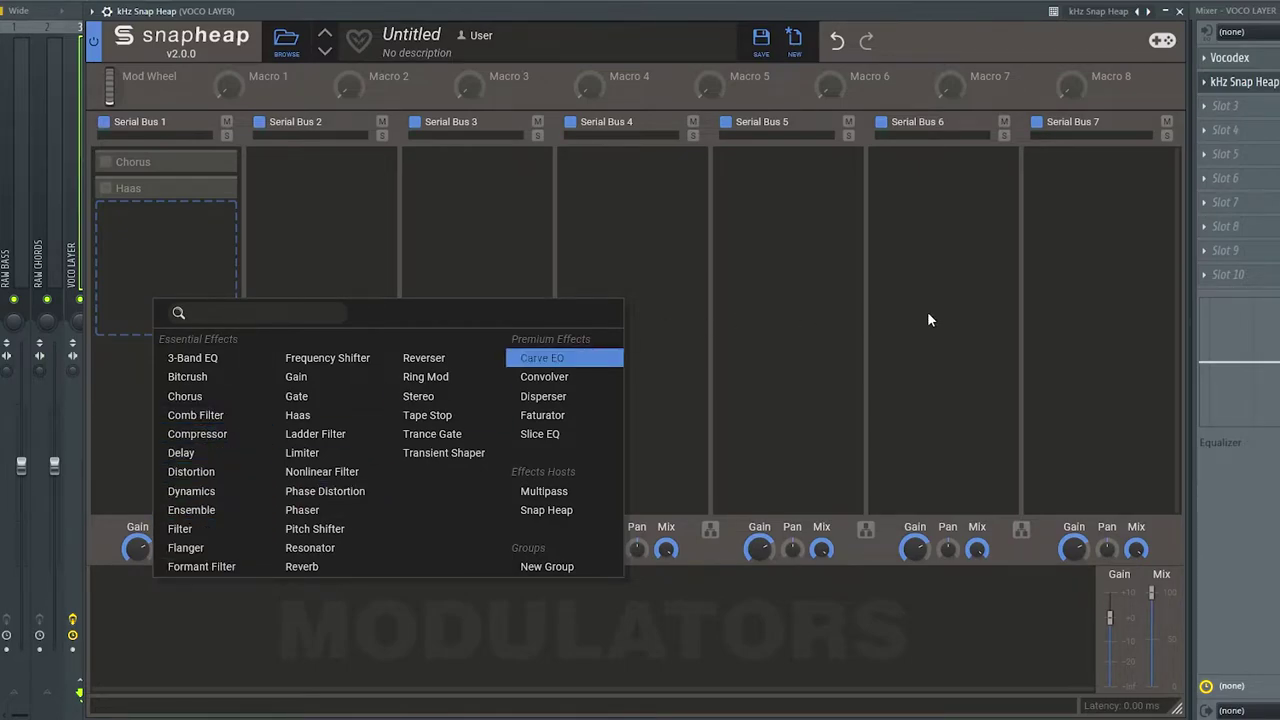
{"action": "key", "text": "Escape"}
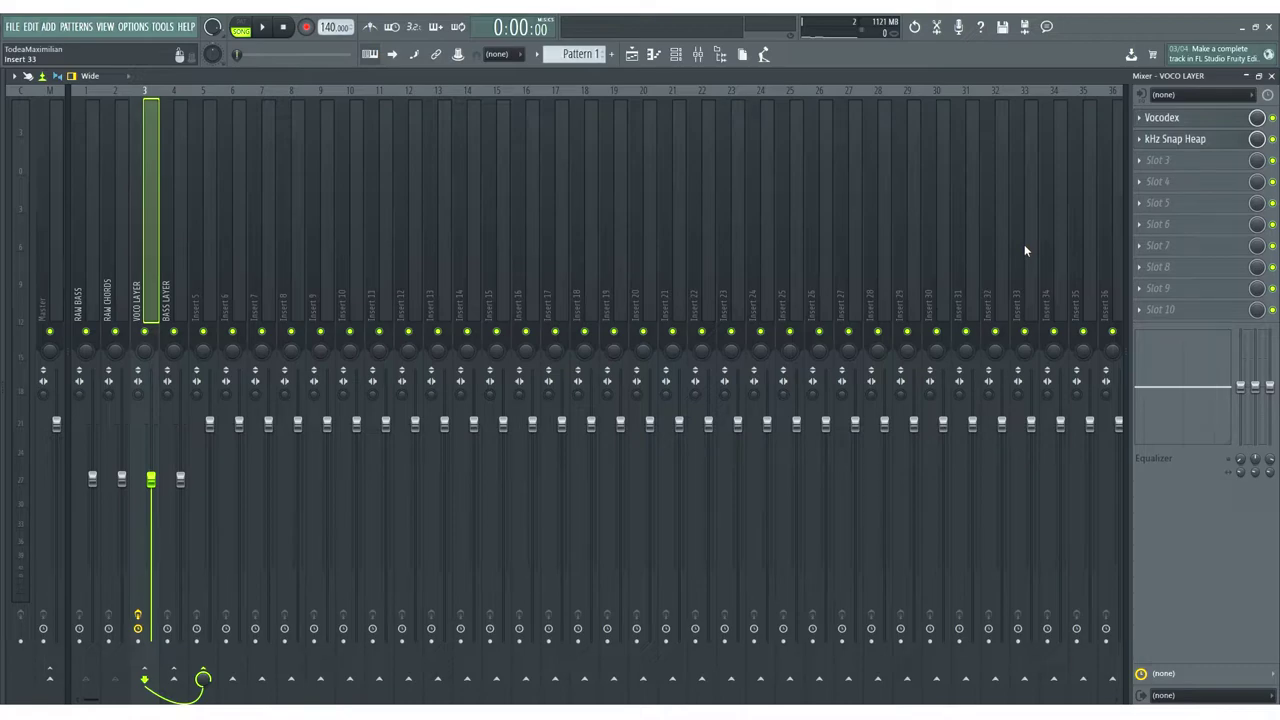
- Load the OTT multiband compressor into slot 1 of the Insert 5 mixer track
{"action": "left_click", "coordinate": [176, 290]}
{"action": "left_click", "coordinate": [145, 279]}
{"action": "left_click", "coordinate": [206, 290]}
{"action": "left_click", "coordinate": [1158, 117]}
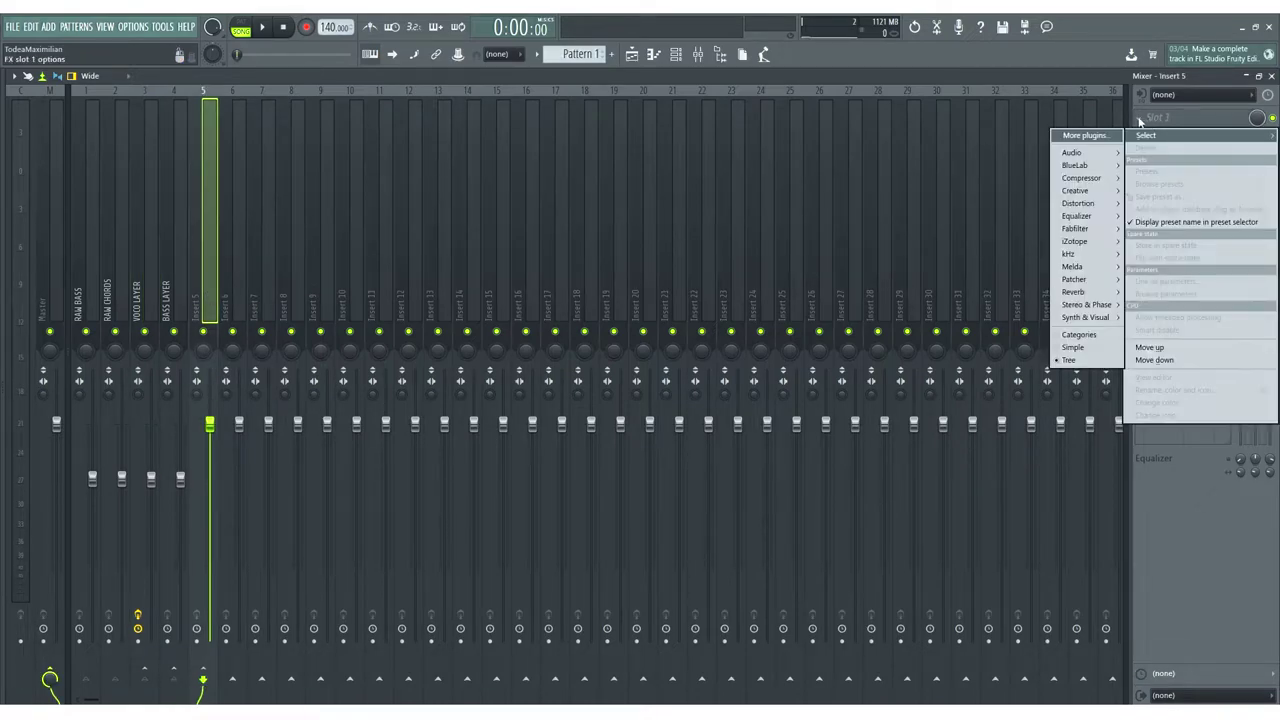
{"action": "mouse_move", "coordinate": [1085, 178]}
{"action": "left_click", "coordinate": [975, 228]}
- Set OTT's upward compression to 32%, downward to 58% and depth to 47%, and close it
{"action": "left_click_drag", "start_coordinate": [166, 447], "coordinate": [127, 462]}
{"action": "left_click_drag", "start_coordinate": [211, 445], "coordinate": [206, 438]}
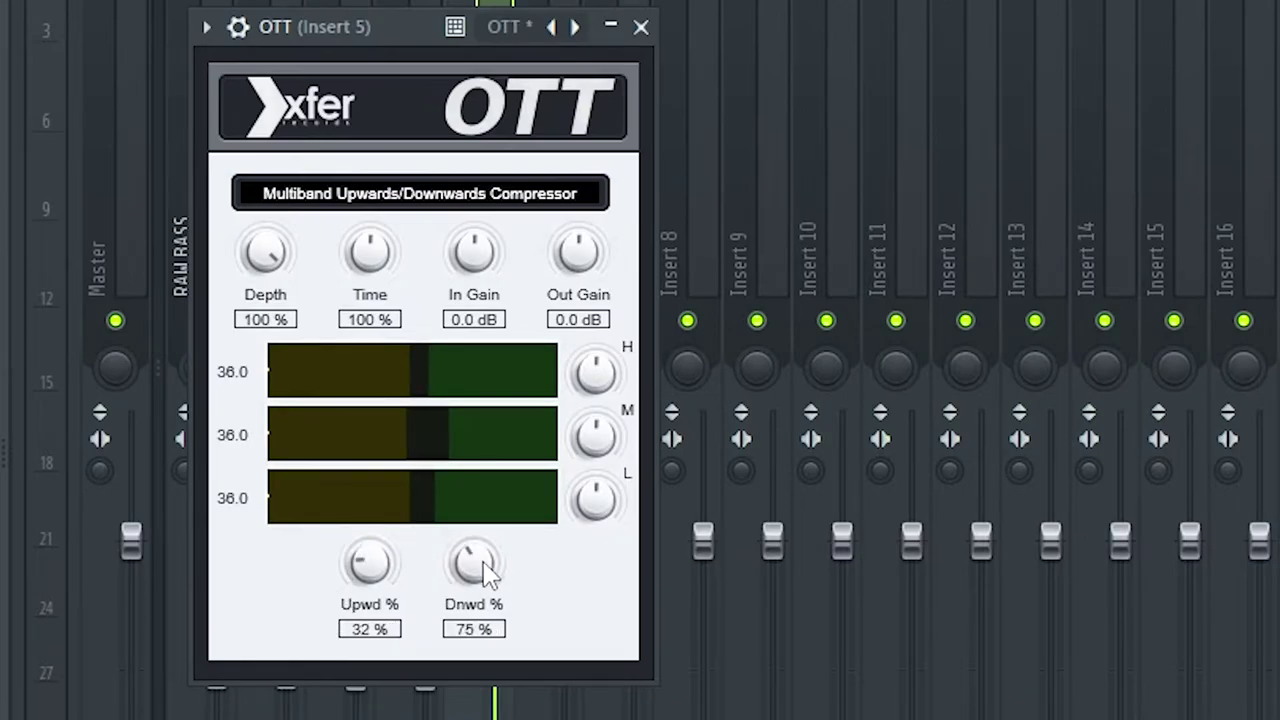
{"action": "left_click_drag", "start_coordinate": [470, 565], "coordinate": [451, 571]}
{"action": "left_click_drag", "start_coordinate": [265, 252], "coordinate": [240, 400]}
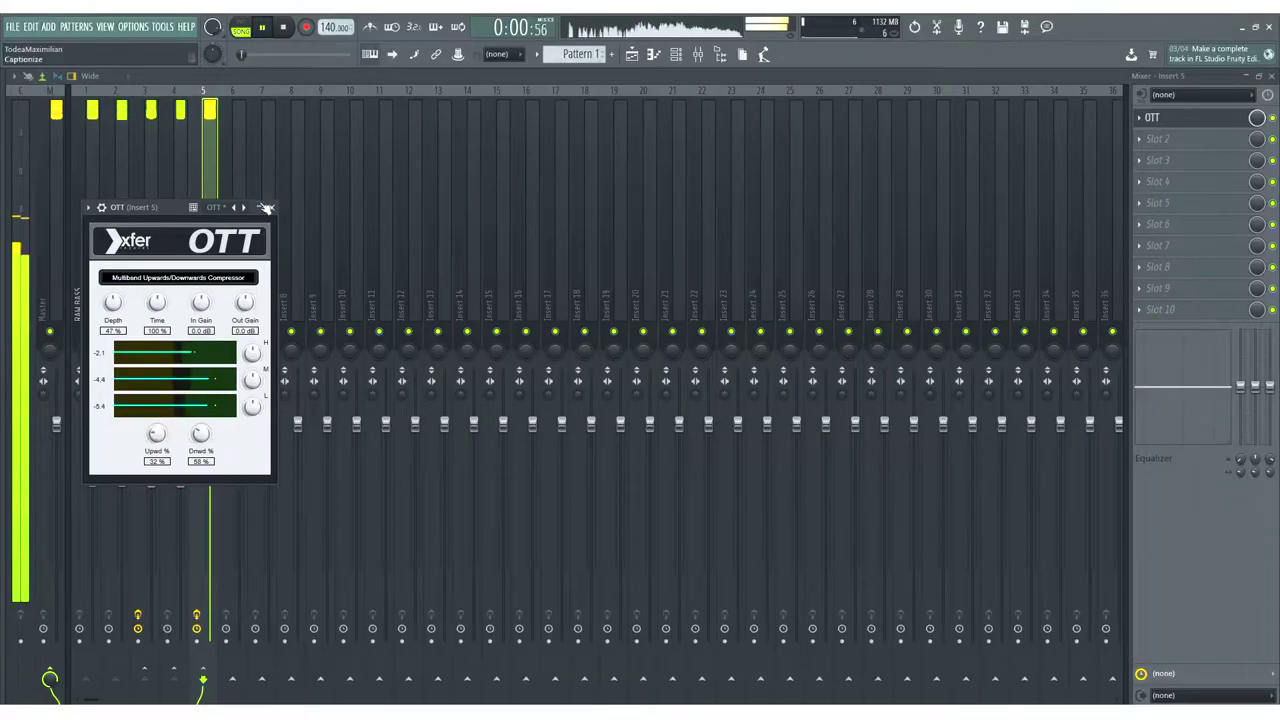
{"action": "left_click", "coordinate": [274, 207]}
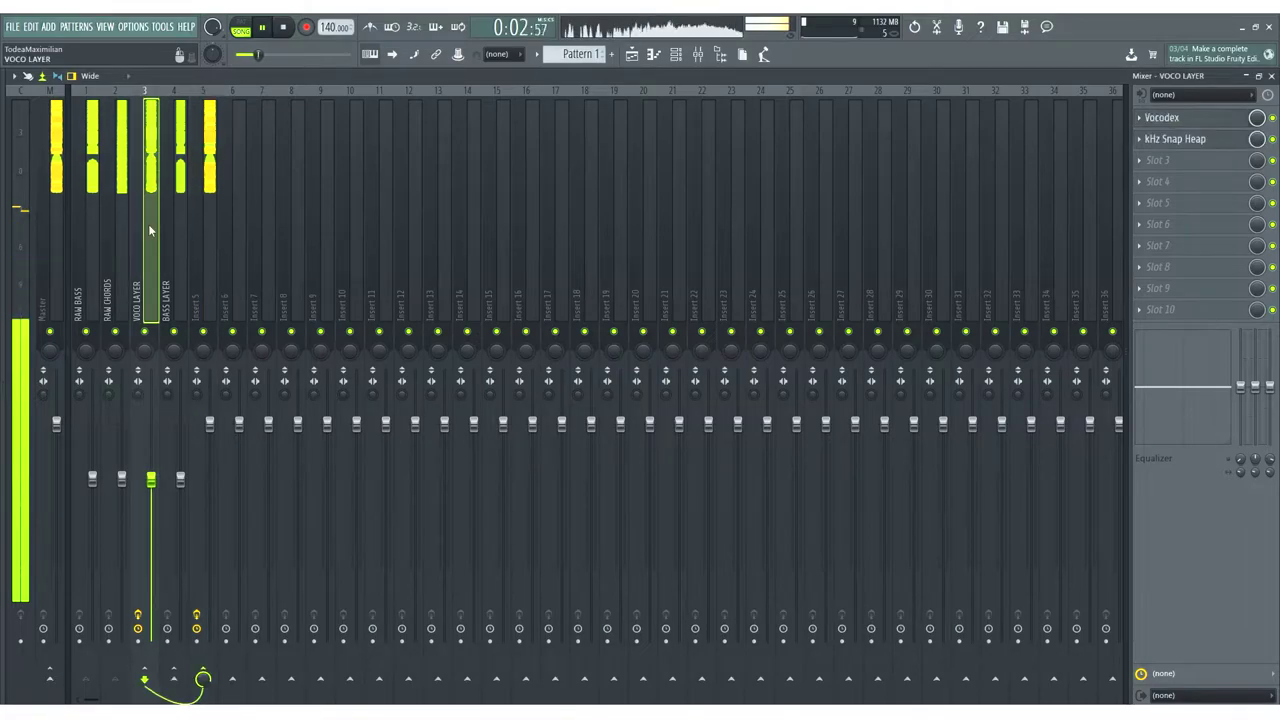
- Re-enable the Chorus in the VOCO LAYER track's Snap Heap during playback and close the plugin
{"action": "left_click", "coordinate": [1188, 141]}
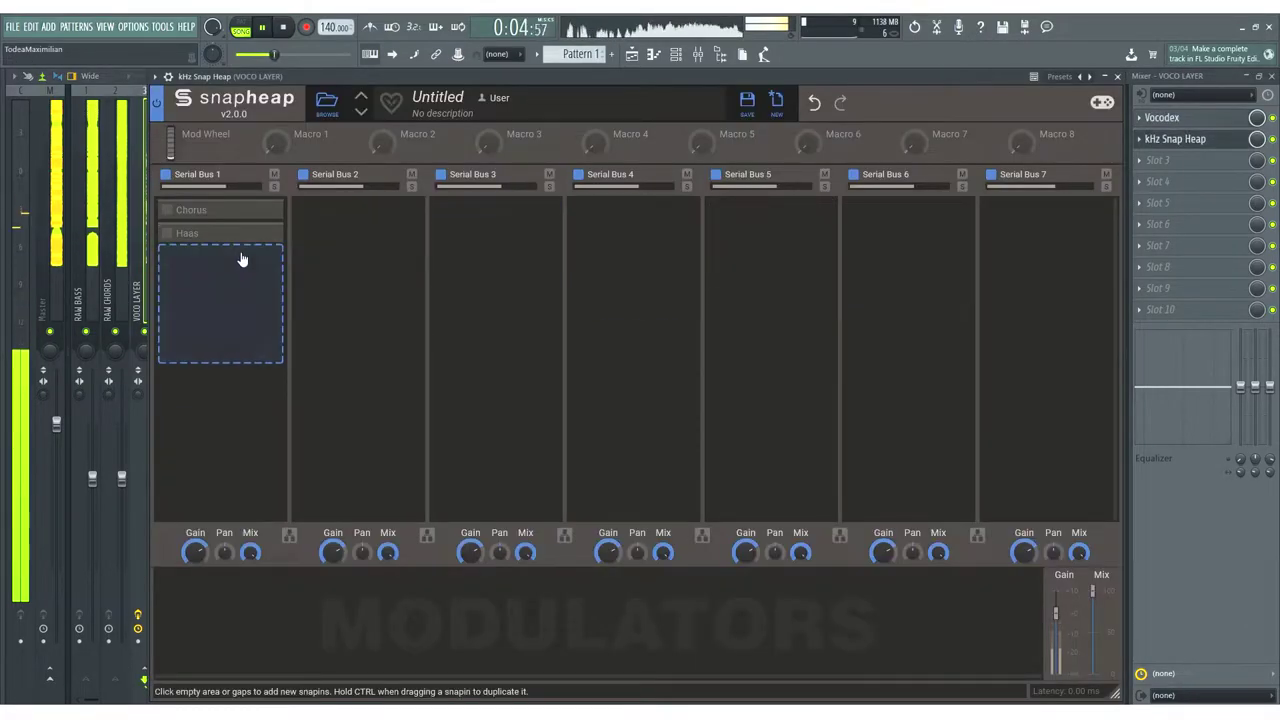
{"action": "left_click", "coordinate": [167, 210]}
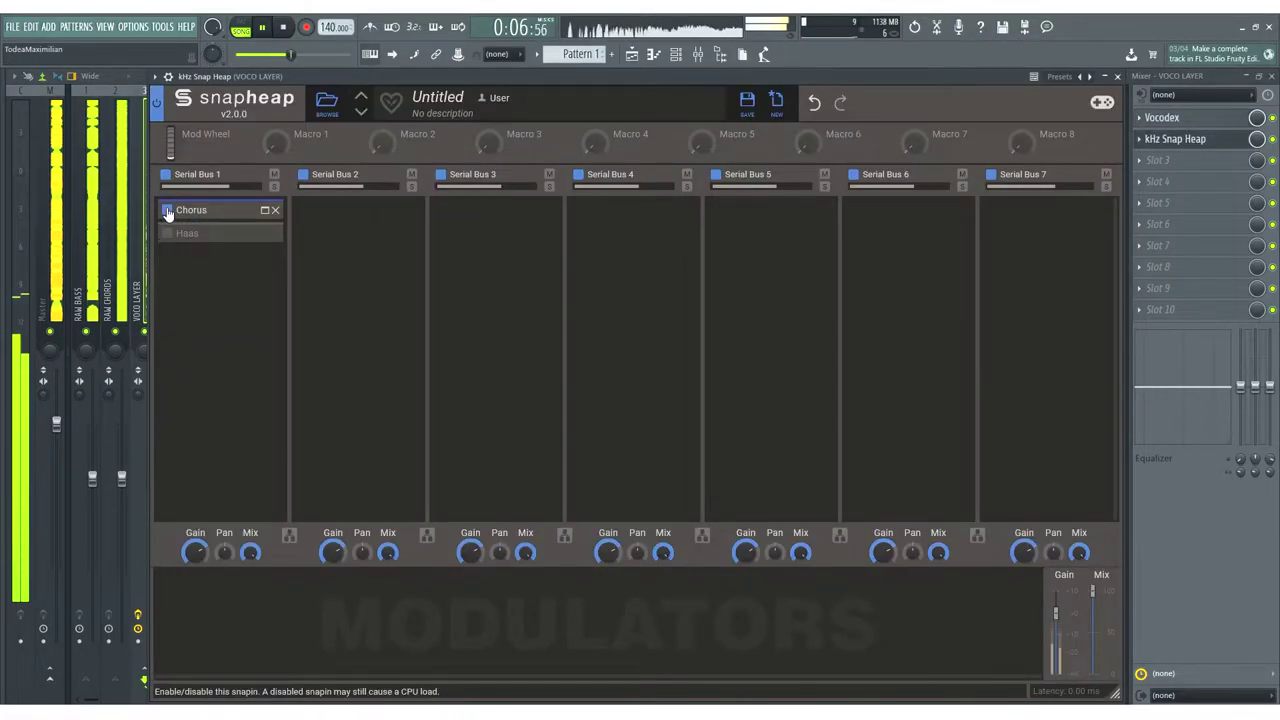
{"action": "left_click", "coordinate": [1118, 78]}
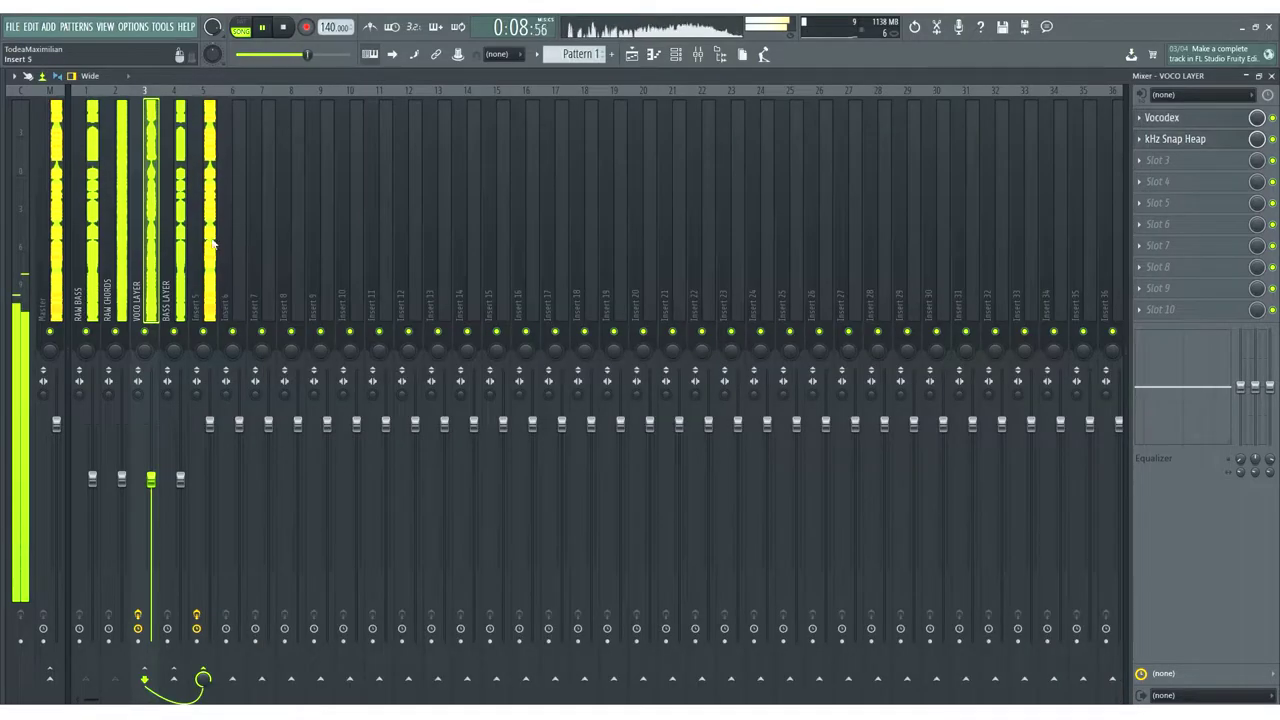
- Open Vocodex on the VOCO LAYER track and try the maximum bandwidth during playback before restoring it
{"action": "left_click", "coordinate": [210, 240]}
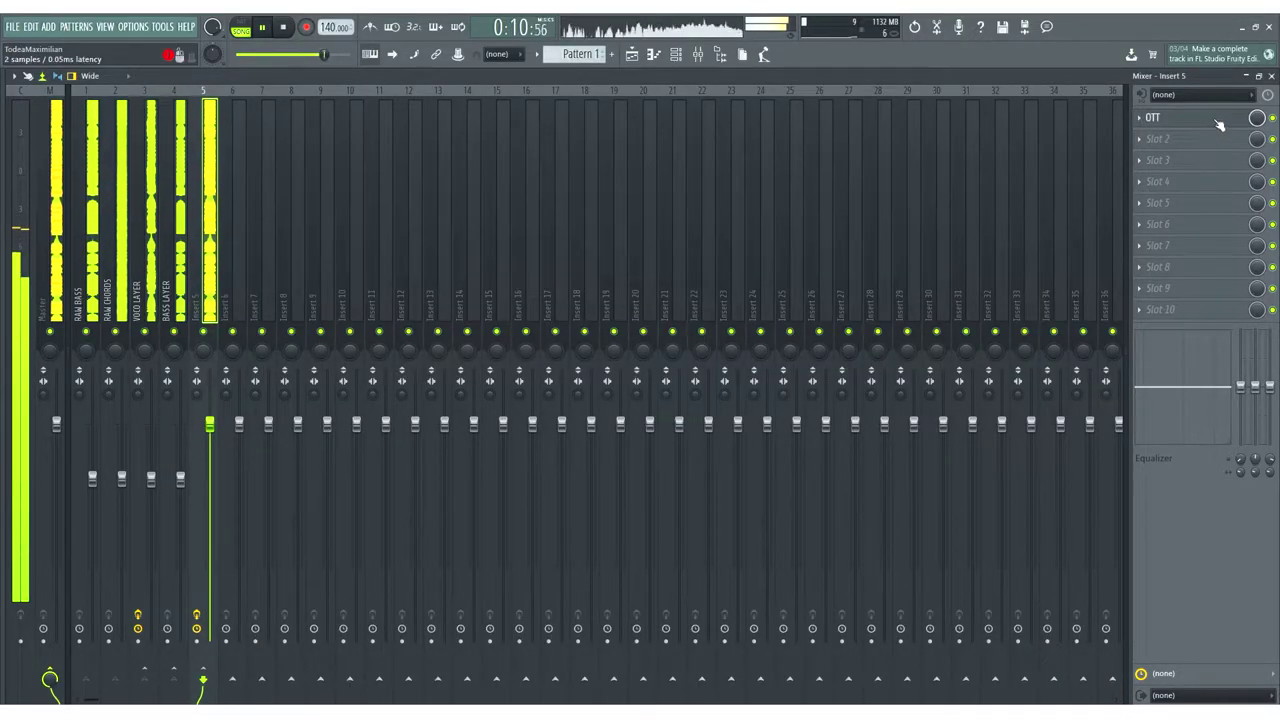
{"action": "left_click", "coordinate": [150, 220]}
{"action": "left_click", "coordinate": [1162, 118]}
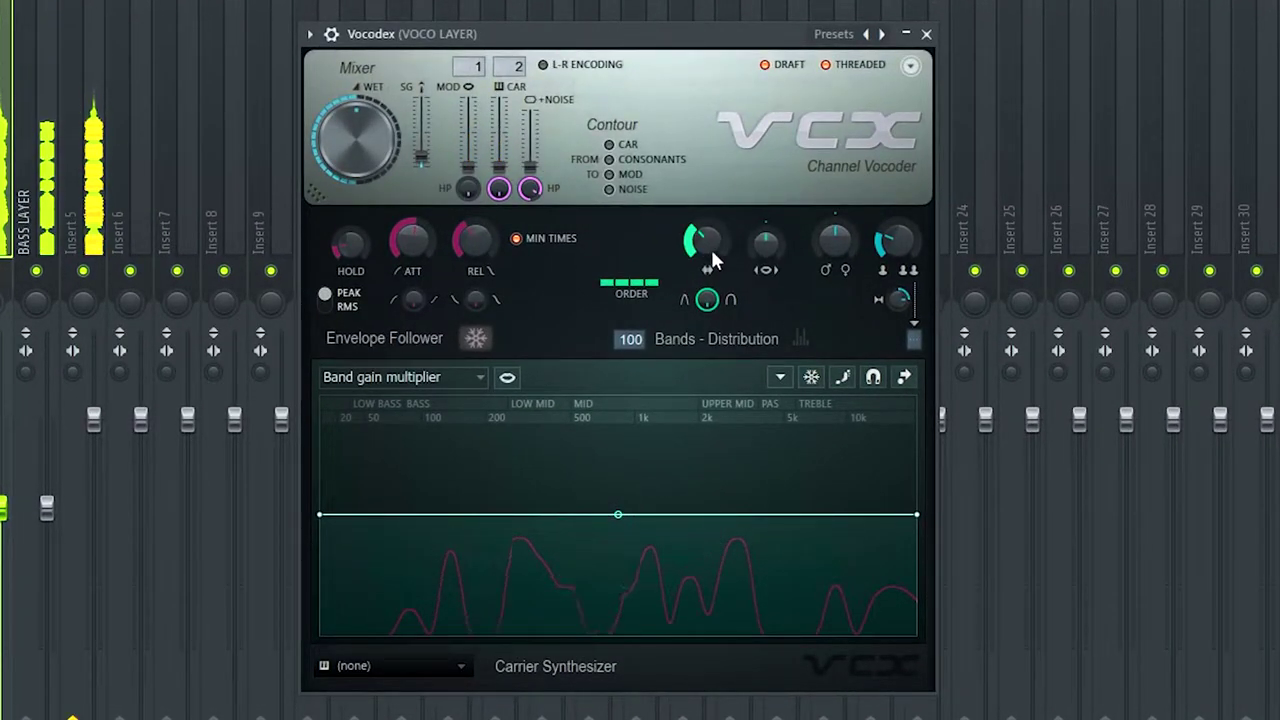
{"action": "scroll", "coordinate": [712, 248], "scroll_direction": "up", "scroll_amount": 5}
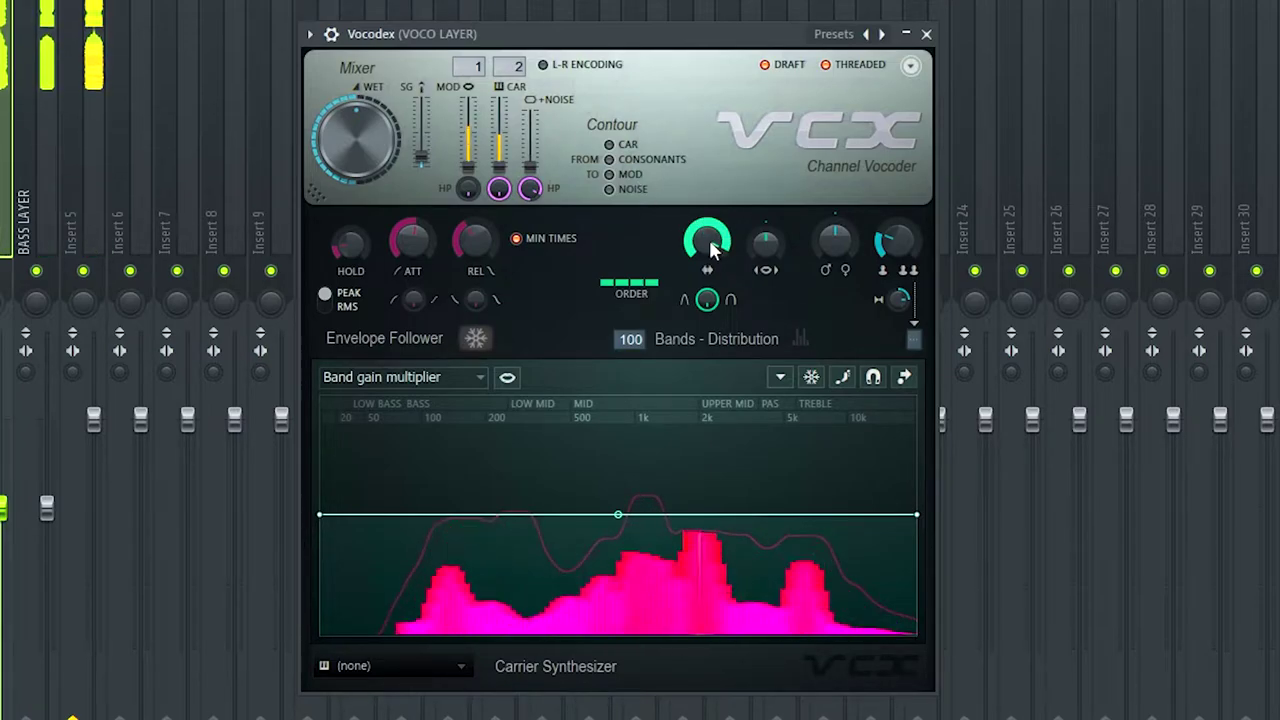
{"action": "scroll", "coordinate": [708, 250], "scroll_direction": "down", "scroll_amount": 5}
{"action": "scroll", "coordinate": [410, 240], "scroll_direction": "down", "scroll_amount": 5}
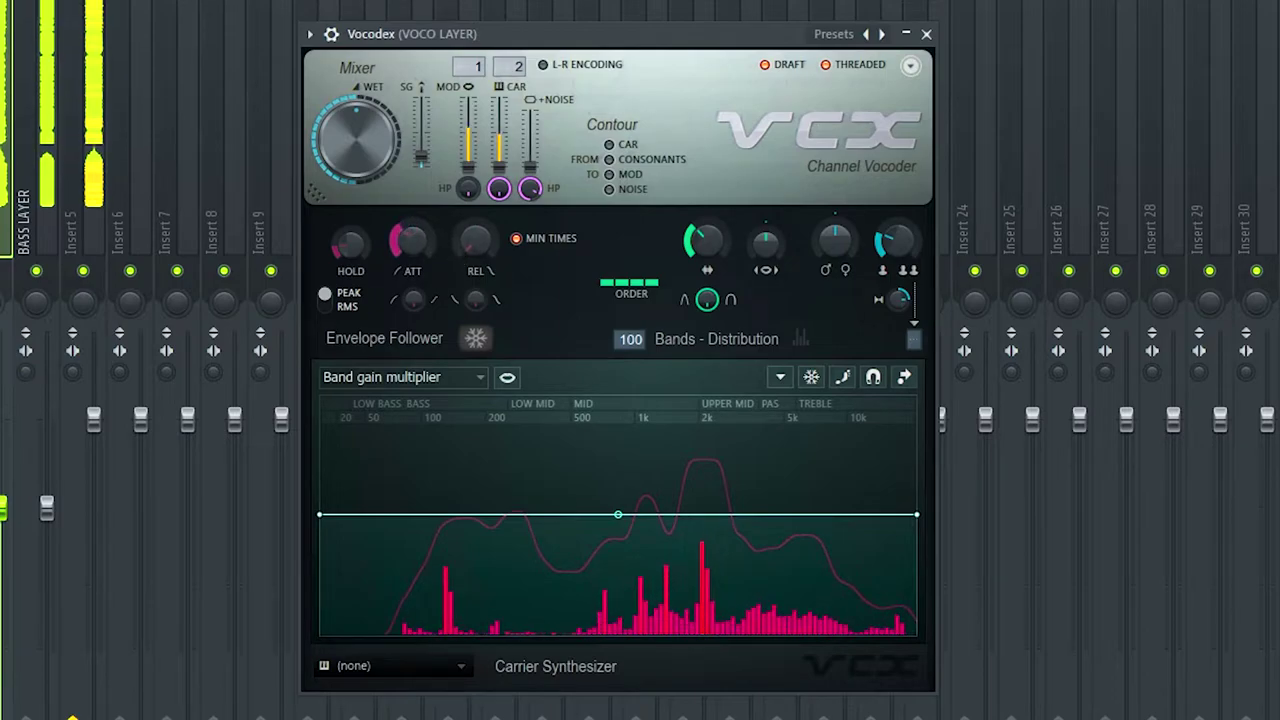
- Try the envelope follower times with Min Times off, then turn it back on and lower the filter order to one
{"action": "left_click", "coordinate": [547, 246]}
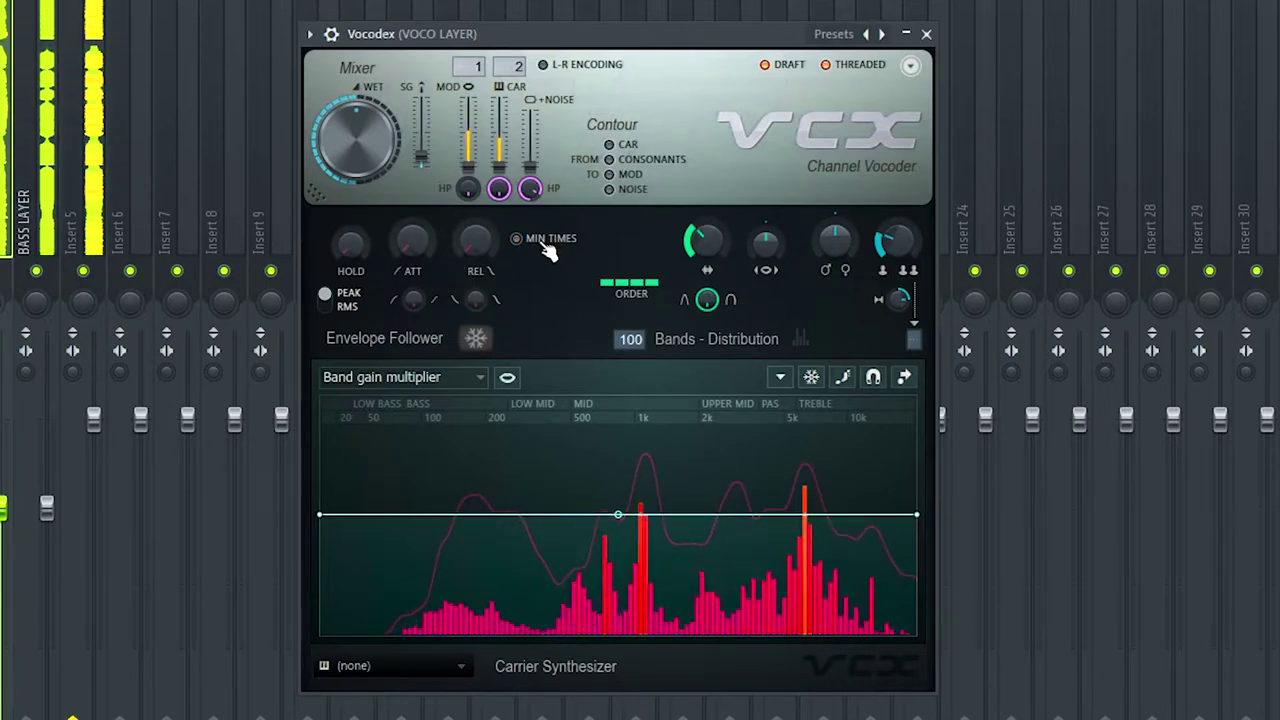
{"action": "left_click", "coordinate": [516, 239]}
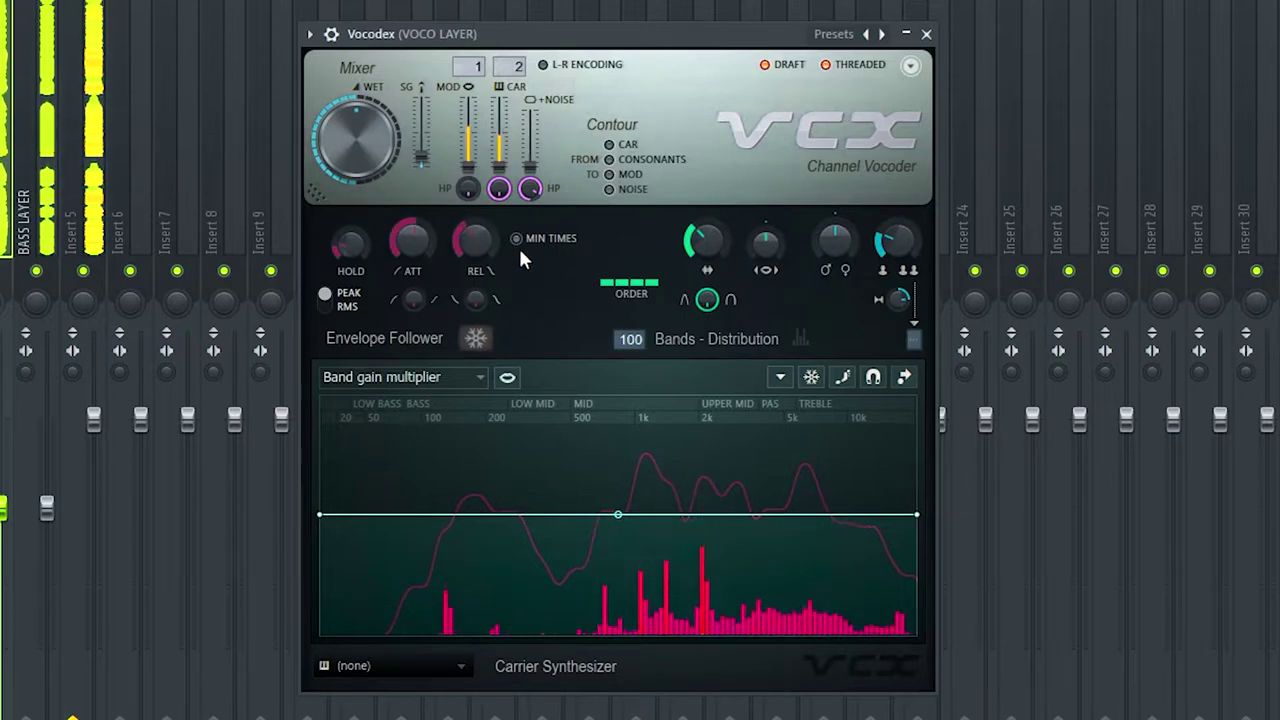
{"action": "left_click", "coordinate": [619, 286]}
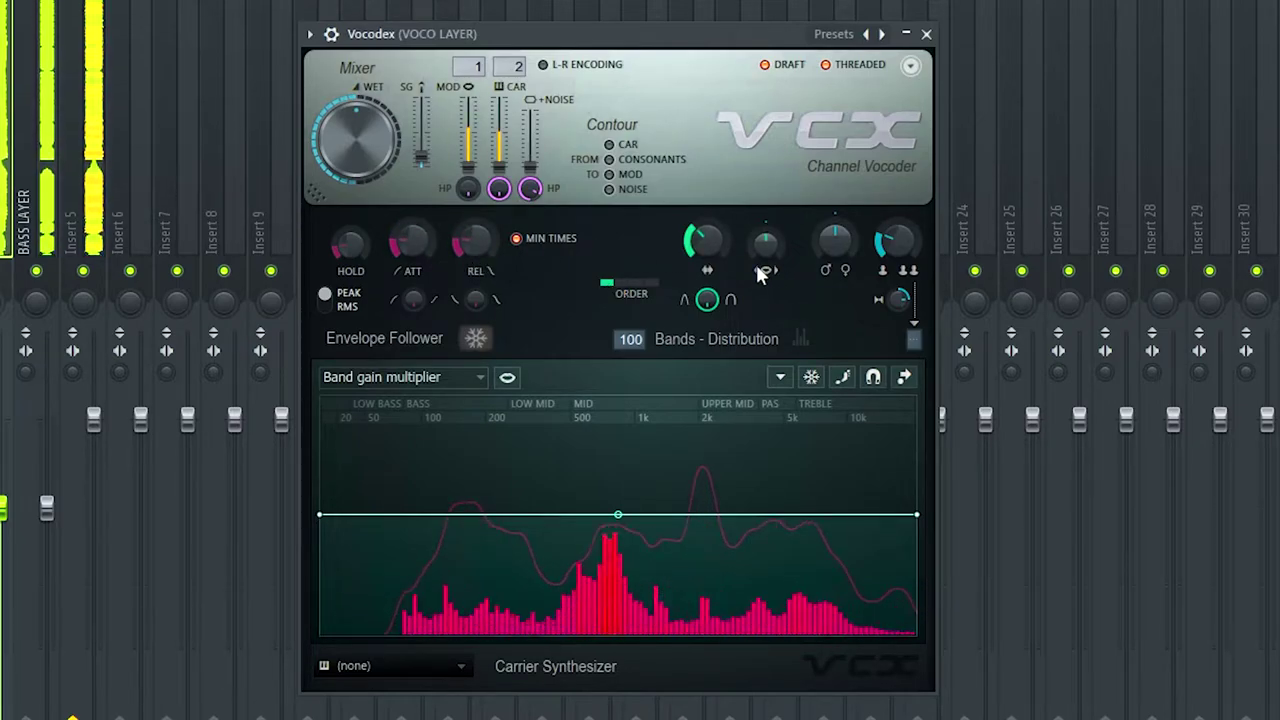
- Try shifting the modulator bandwidth and male/female knobs in Vocodex, then recentre them and restore the filter order to four
{"action": "left_click_drag", "start_coordinate": [760, 253], "coordinate": [760, 233]}
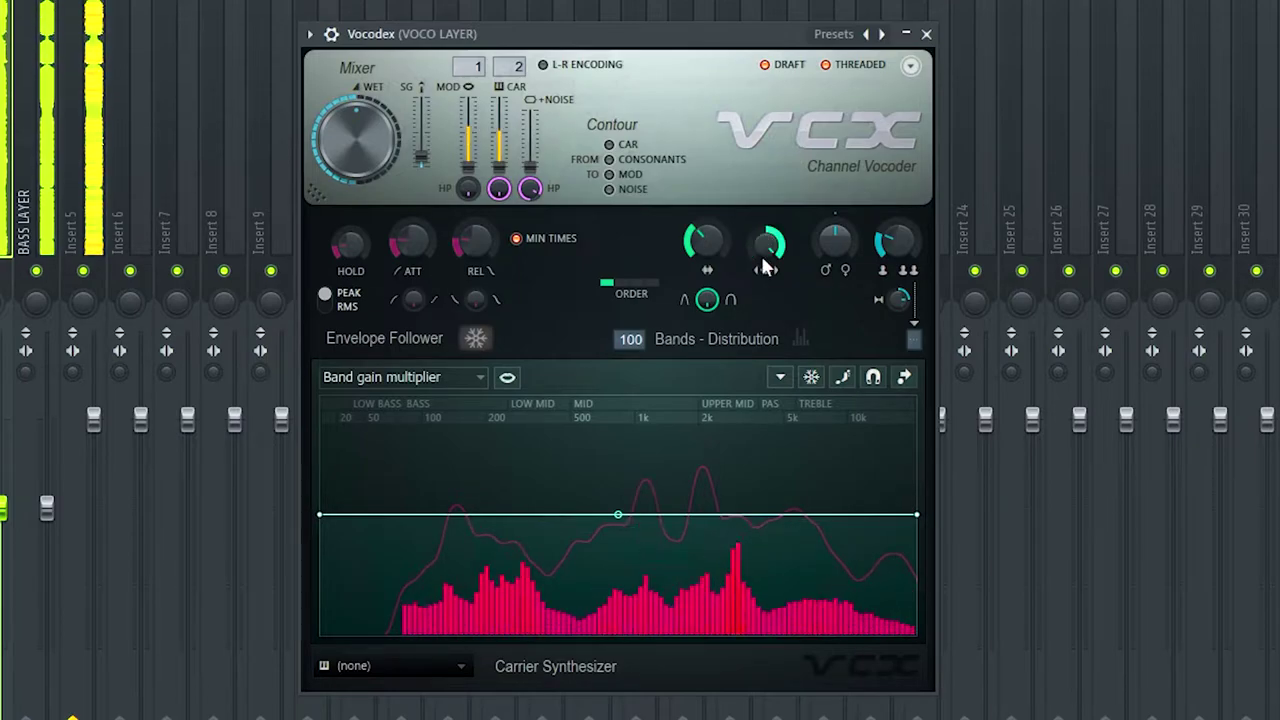
{"action": "left_click_drag", "start_coordinate": [839, 257], "coordinate": [839, 230]}
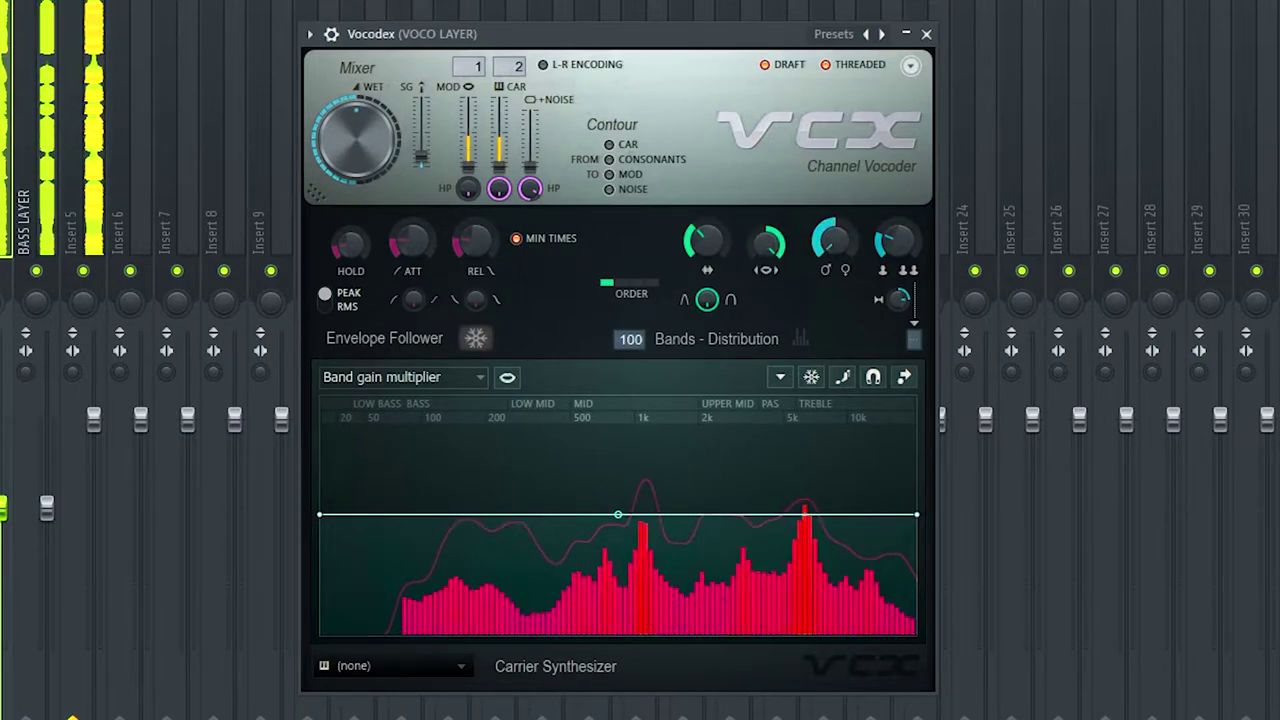
{"action": "scroll", "coordinate": [837, 246], "scroll_direction": "up", "scroll_amount": 5}
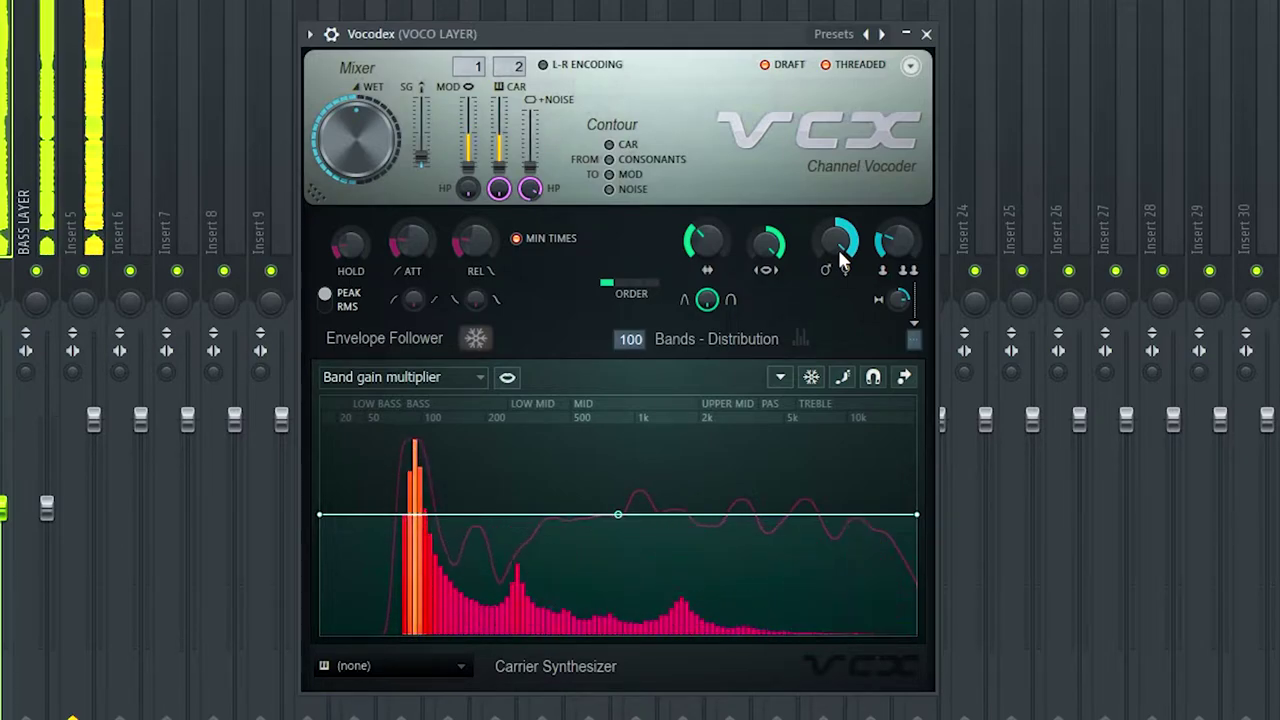
{"action": "left_click_drag", "start_coordinate": [837, 246], "coordinate": [837, 258]}
{"action": "left_click", "coordinate": [657, 286]}
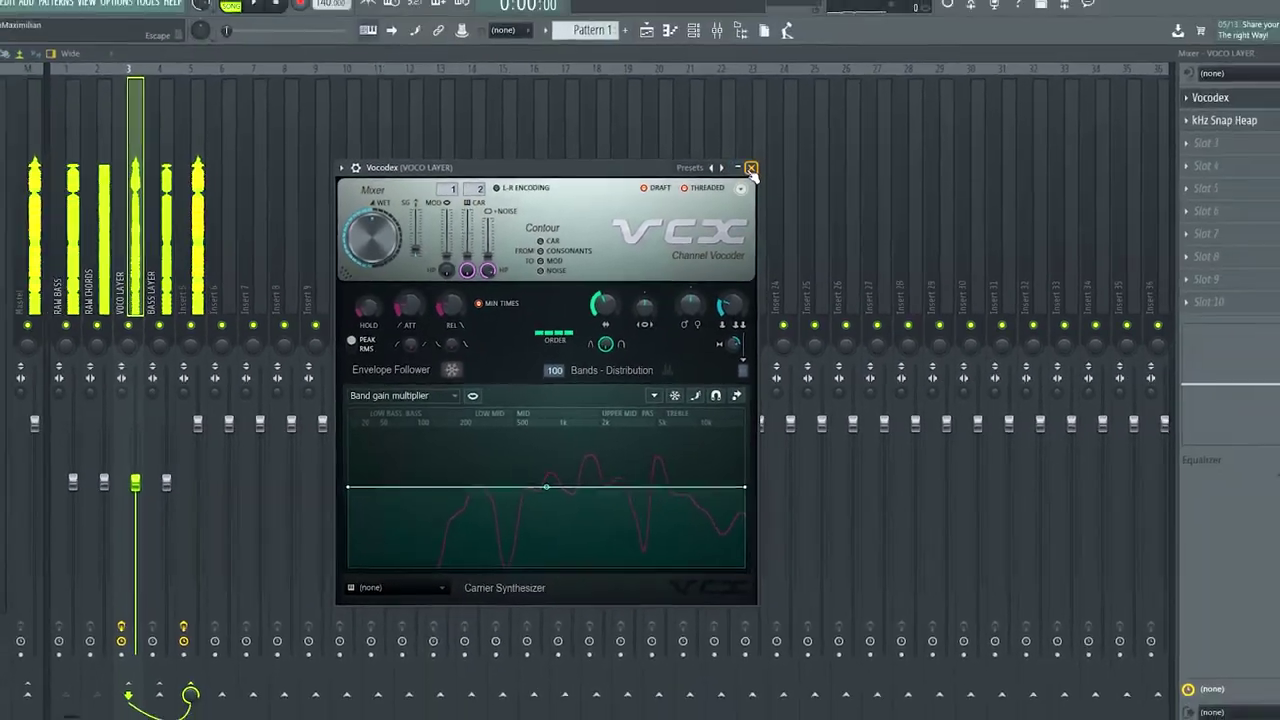
- Close Vocodex and add a Filter between the Analog oscillator and the envelope in Phase Plant's generator group
{"action": "left_click", "coordinate": [926, 33]}
{"action": "left_click", "coordinate": [676, 54]}
{"action": "left_click", "coordinate": [671, 277]}
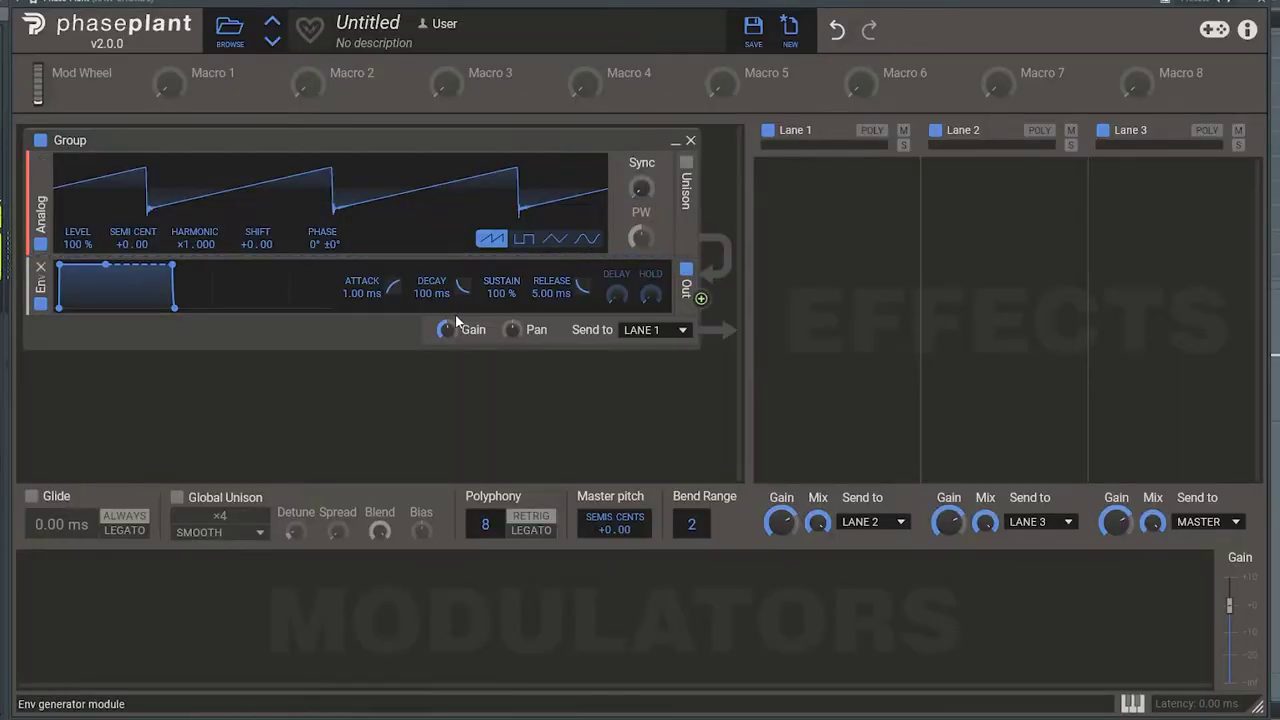
{"action": "left_click", "coordinate": [831, 222]}
{"action": "left_click", "coordinate": [503, 268]}
{"action": "left_click", "coordinate": [454, 358]}
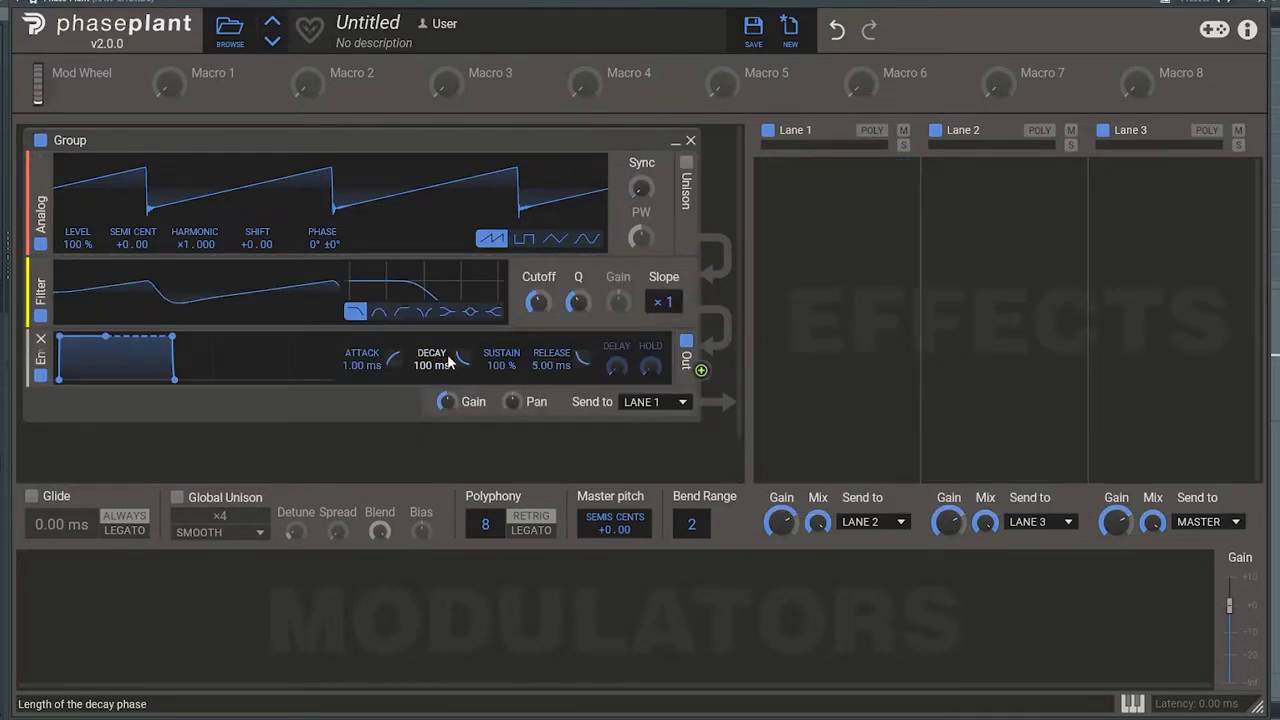
- Add an LFO modulator in Phase Plant, assign it to the Filter's cutoff, and return to the playlist
{"action": "left_click", "coordinate": [94, 634]}
{"action": "left_click", "coordinate": [153, 553]}
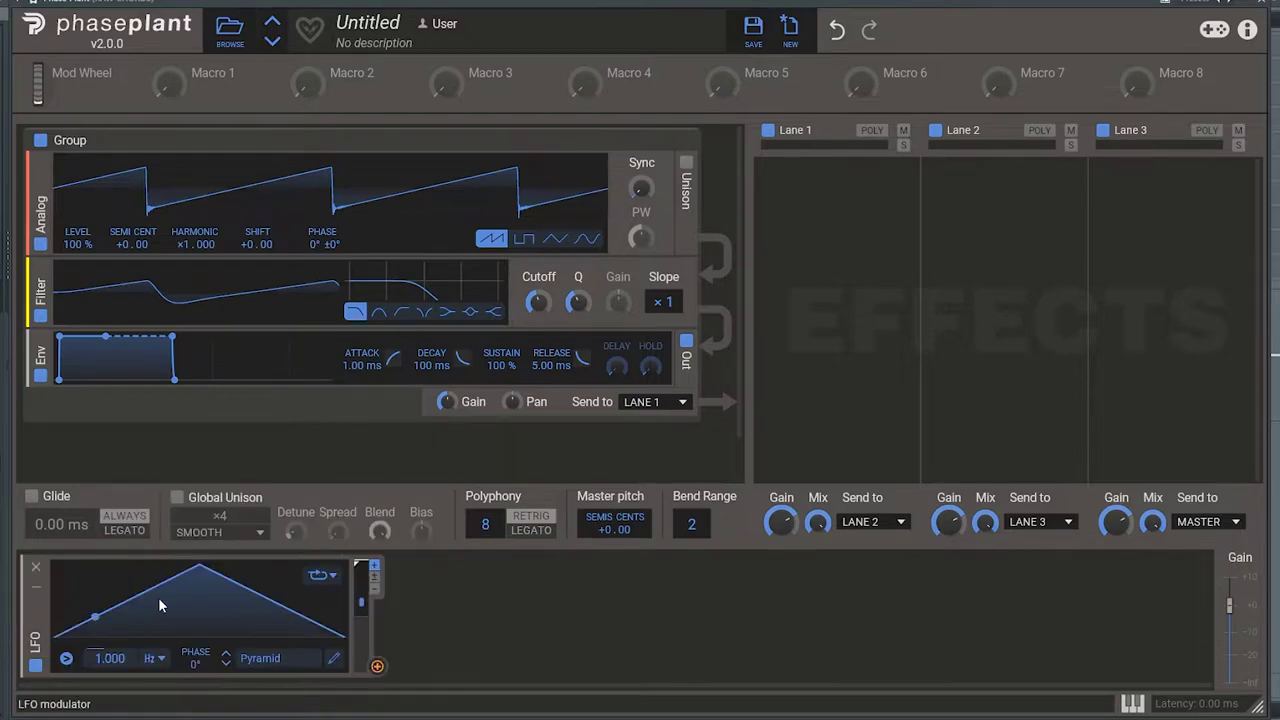
{"action": "left_click_drag", "start_coordinate": [377, 660], "coordinate": [537, 303]}
{"action": "left_click_drag", "start_coordinate": [965, 327], "coordinate": [541, 308]}
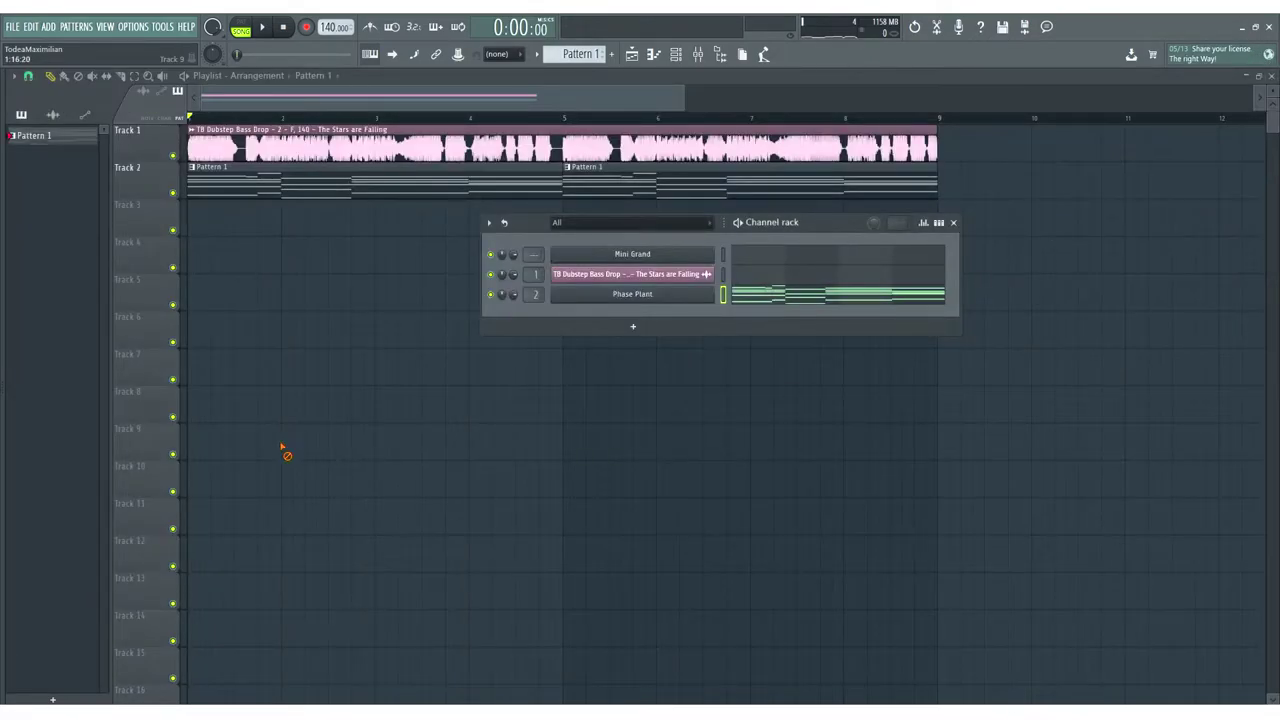
{"action": "key", "text": "F6"}
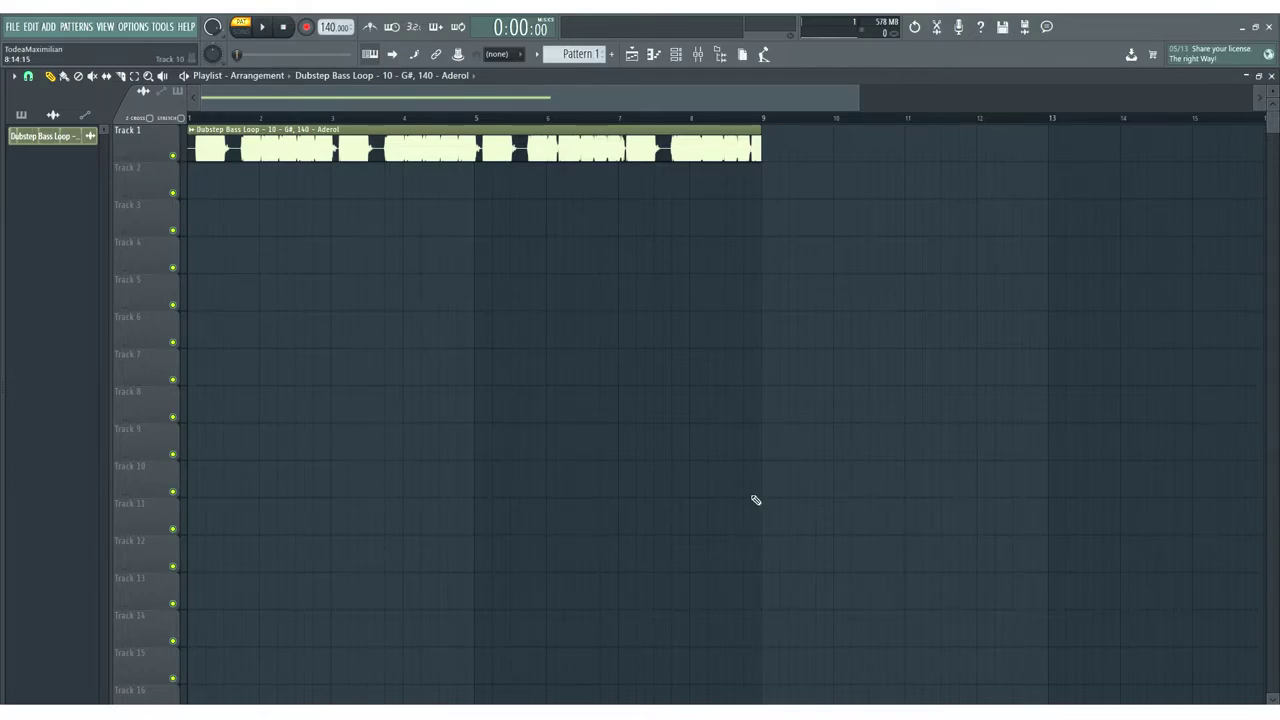
- Play the Dubstep Bass Loop clip in the playlist to audition it, checking the mixer briefly, and stop playback
{"action": "left_click", "coordinate": [675, 54]}
{"action": "left_click", "coordinate": [675, 54]}
{"action": "left_click", "coordinate": [266, 27]}
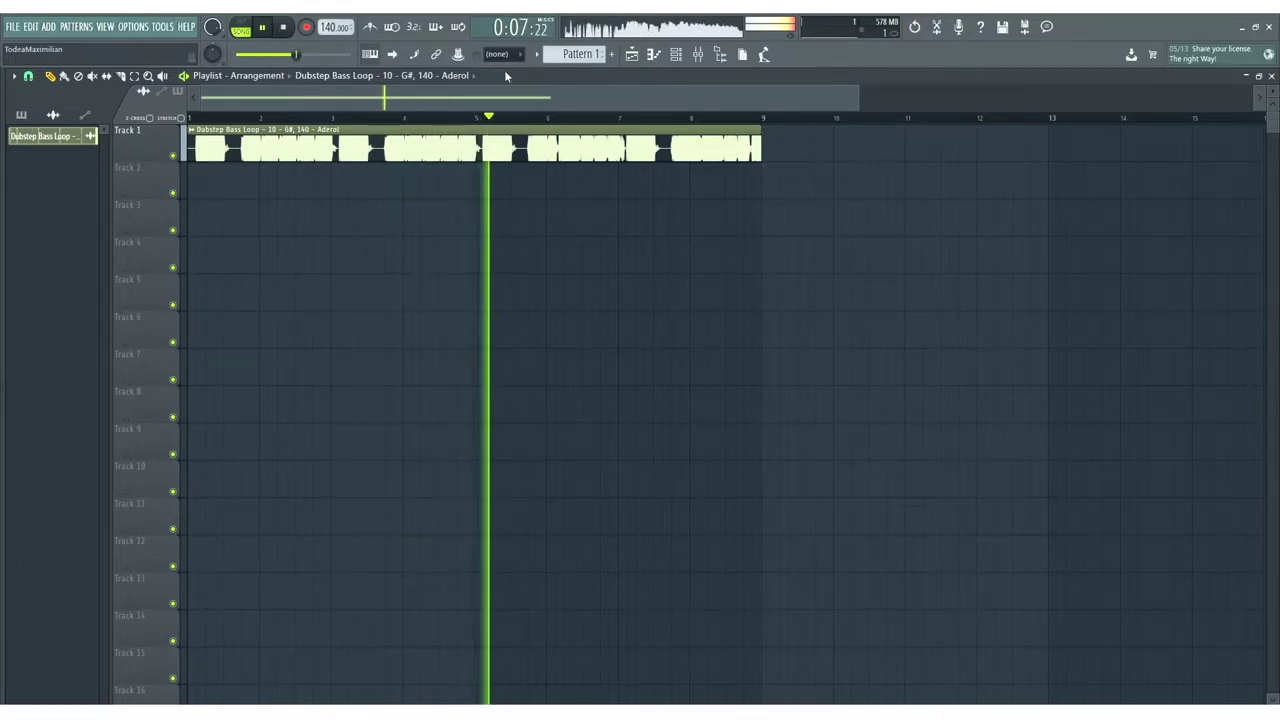
{"action": "left_click", "coordinate": [697, 57]}
{"action": "left_click", "coordinate": [700, 58]}
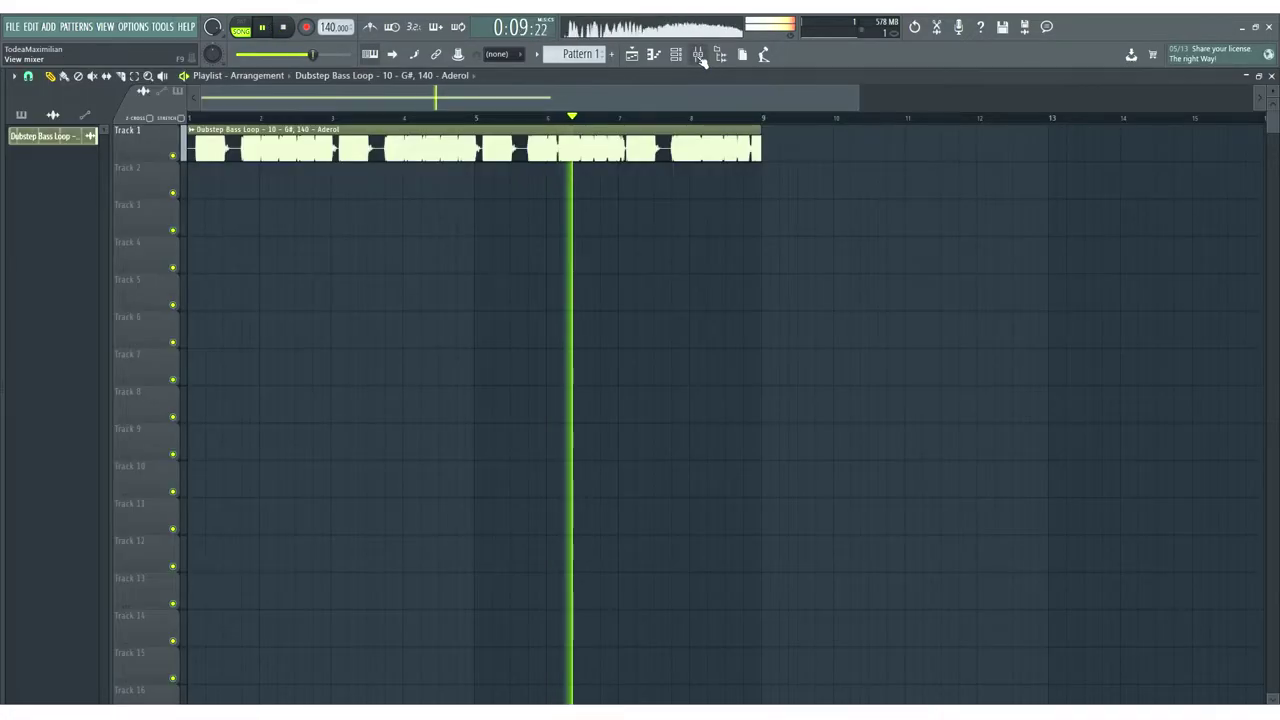
{"action": "left_click", "coordinate": [285, 27]}
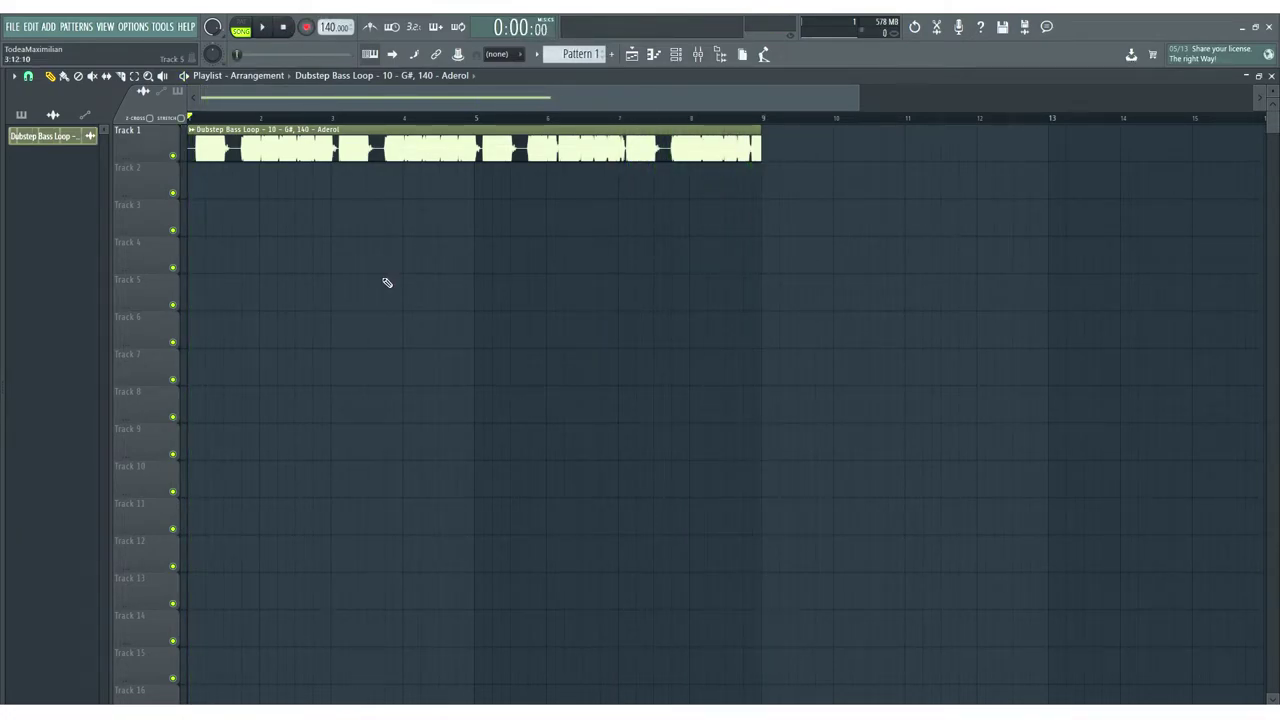
- Switch to pattern playback, open the Mini Grand's G#m9 chord in the piano roll and audition it
{"action": "left_click", "coordinate": [677, 56]}
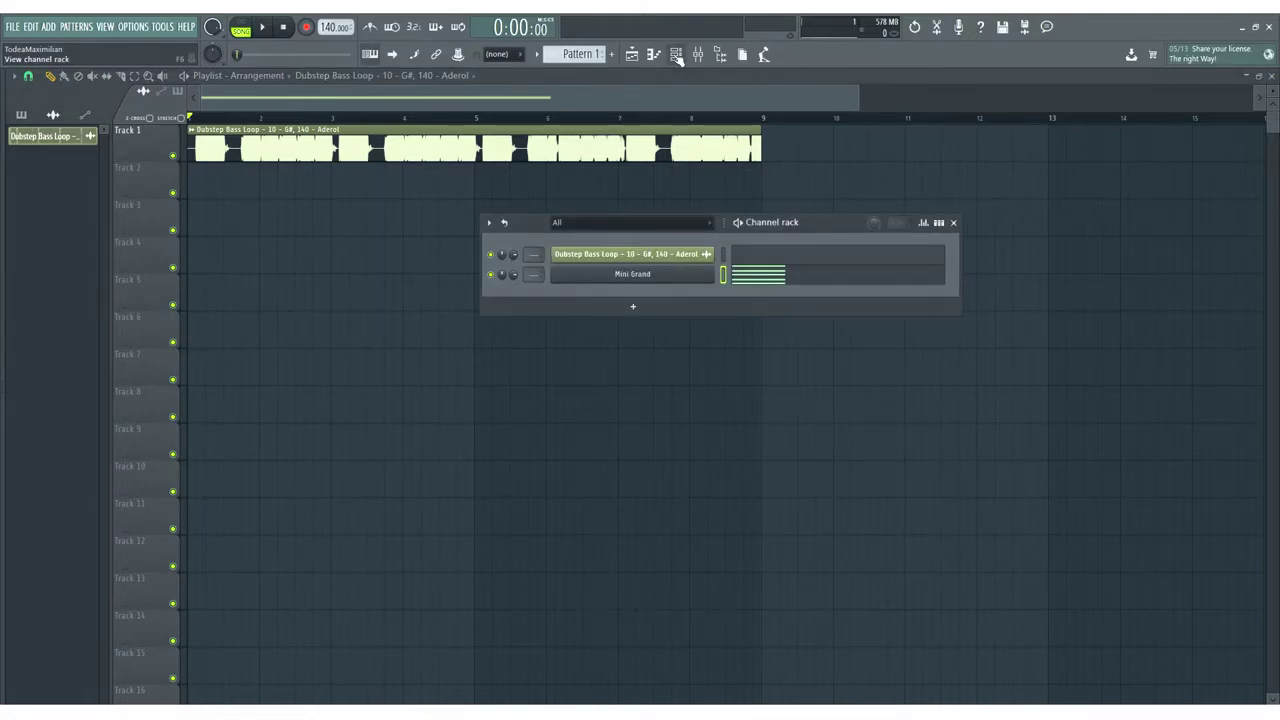
{"action": "key", "text": "l"}
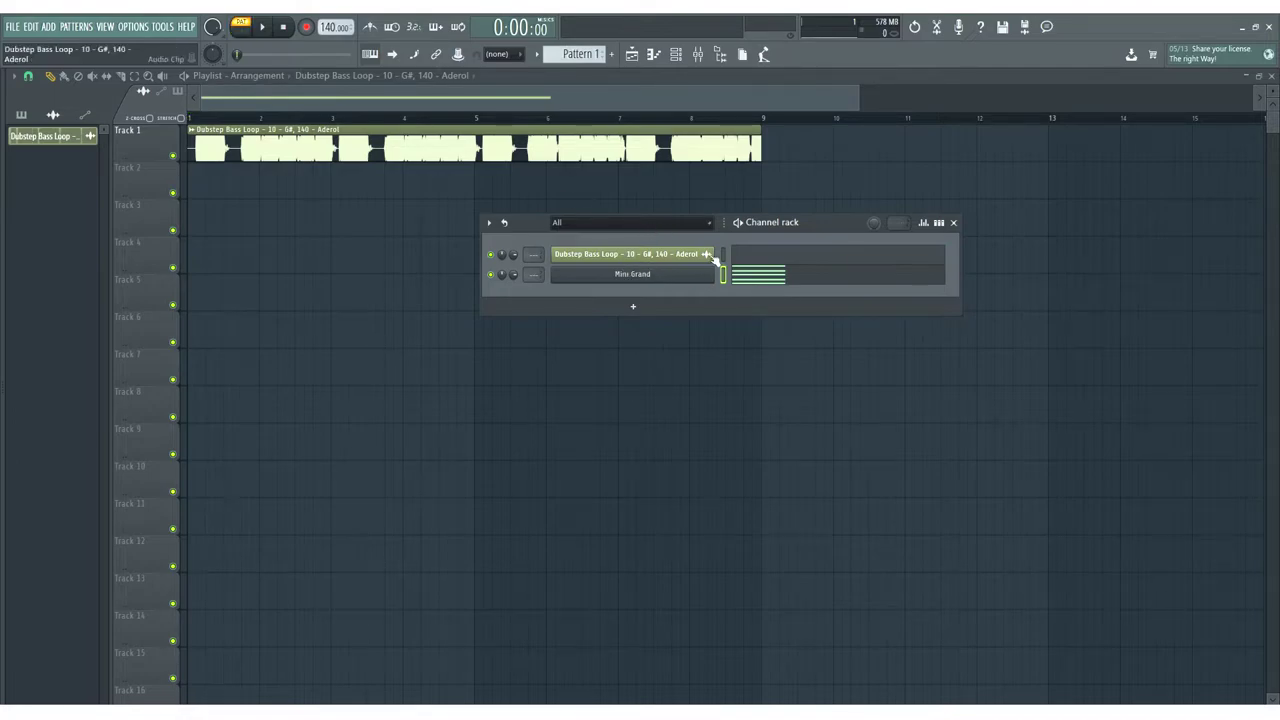
{"action": "left_click", "coordinate": [730, 277]}
{"action": "scroll", "coordinate": [106, 640], "scroll_direction": "up", "scroll_amount": 2}
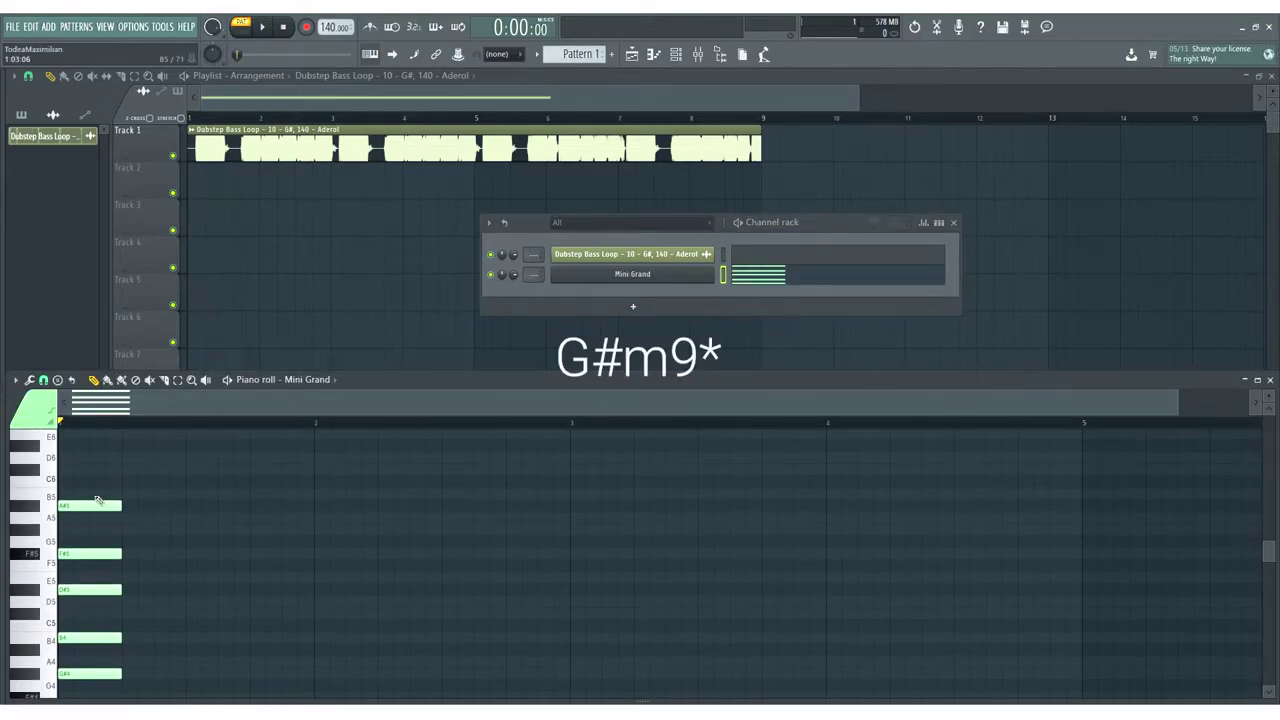
{"action": "key", "text": "space"}
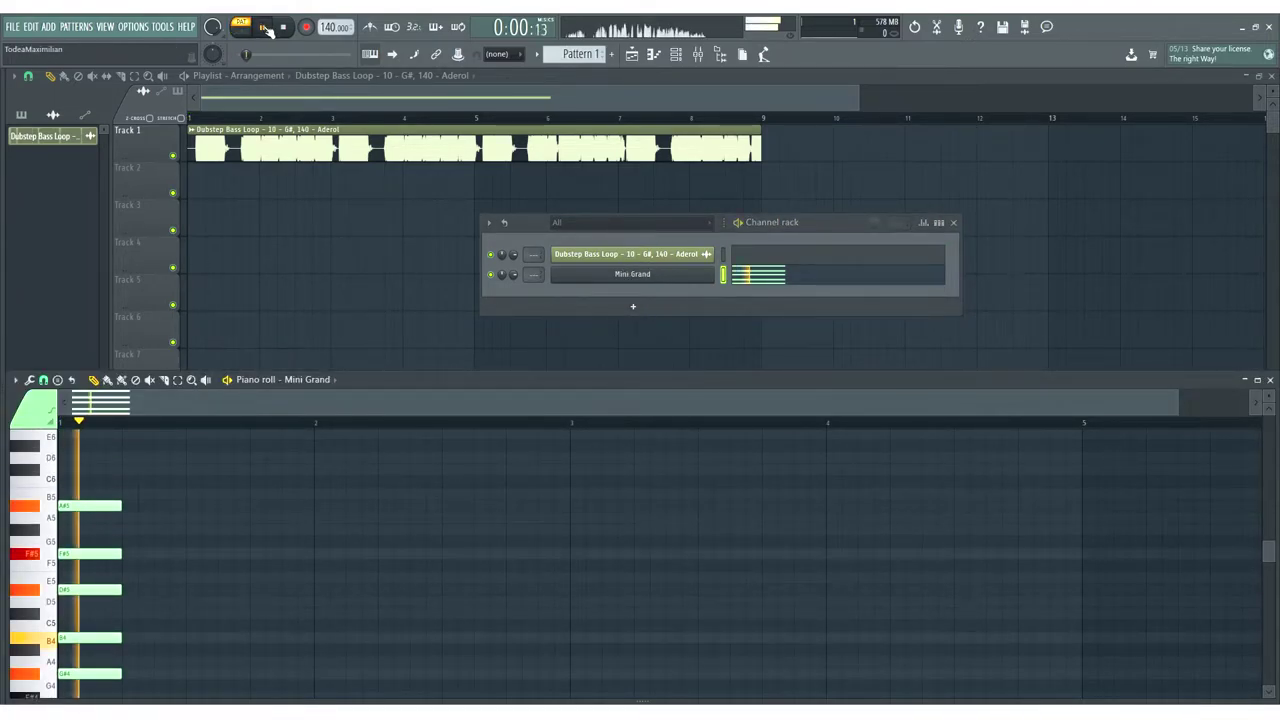
{"action": "key", "text": "space"}
- Add a Phase Plant instrument to the channel rack, close the piano roll and move the synth's window fully into view
{"action": "left_click", "coordinate": [595, 308]}
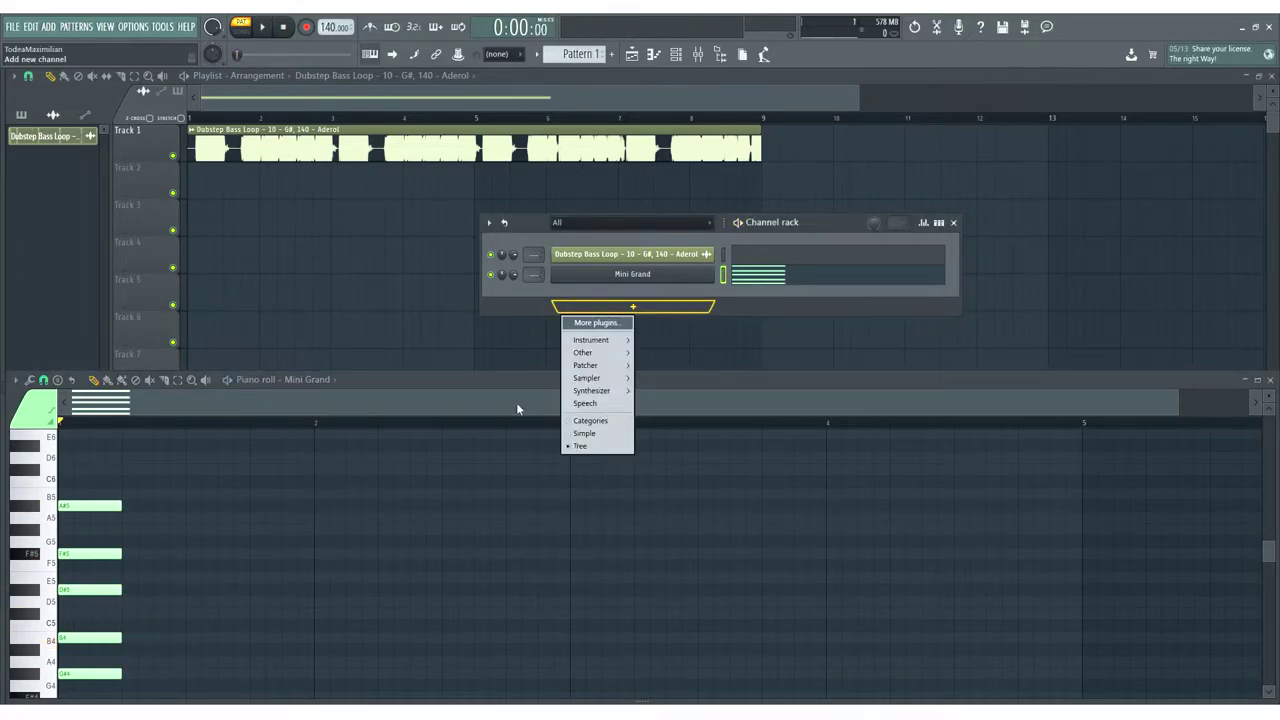
{"action": "mouse_move", "coordinate": [600, 392]}
{"action": "left_click", "coordinate": [665, 425]}
{"action": "left_click", "coordinate": [1268, 381]}
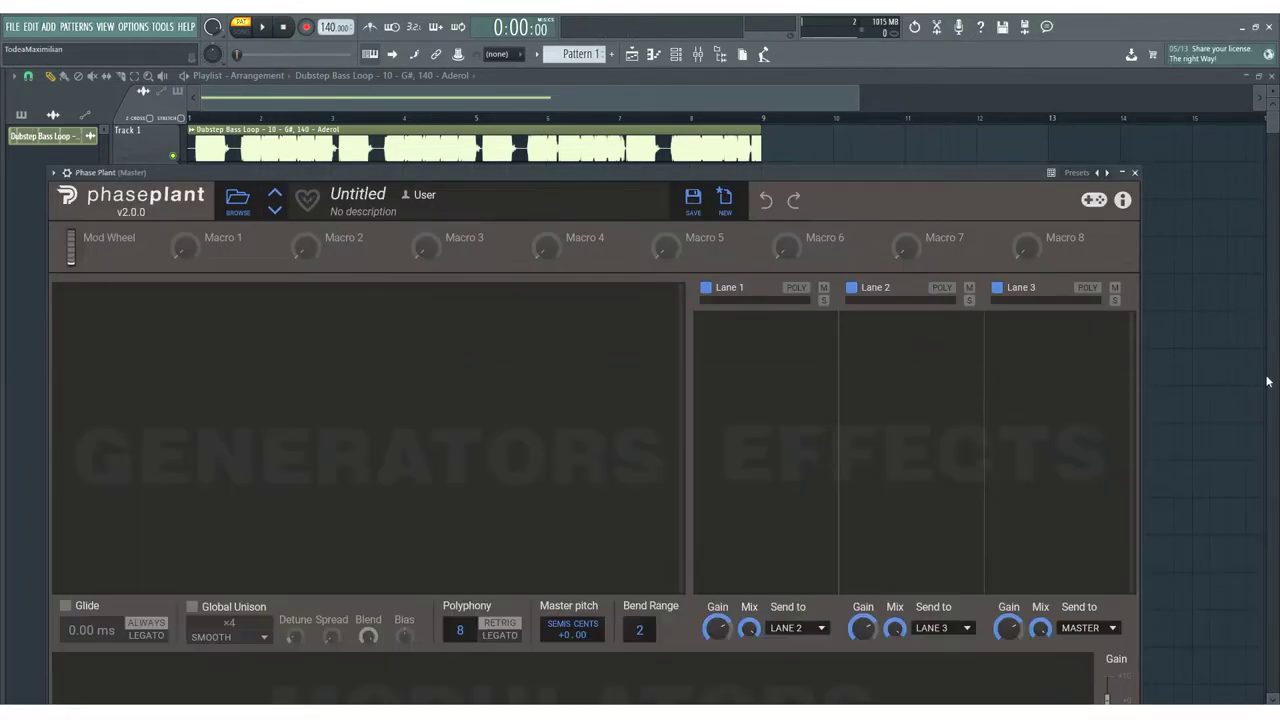
{"action": "double_click", "coordinate": [907, 174]}
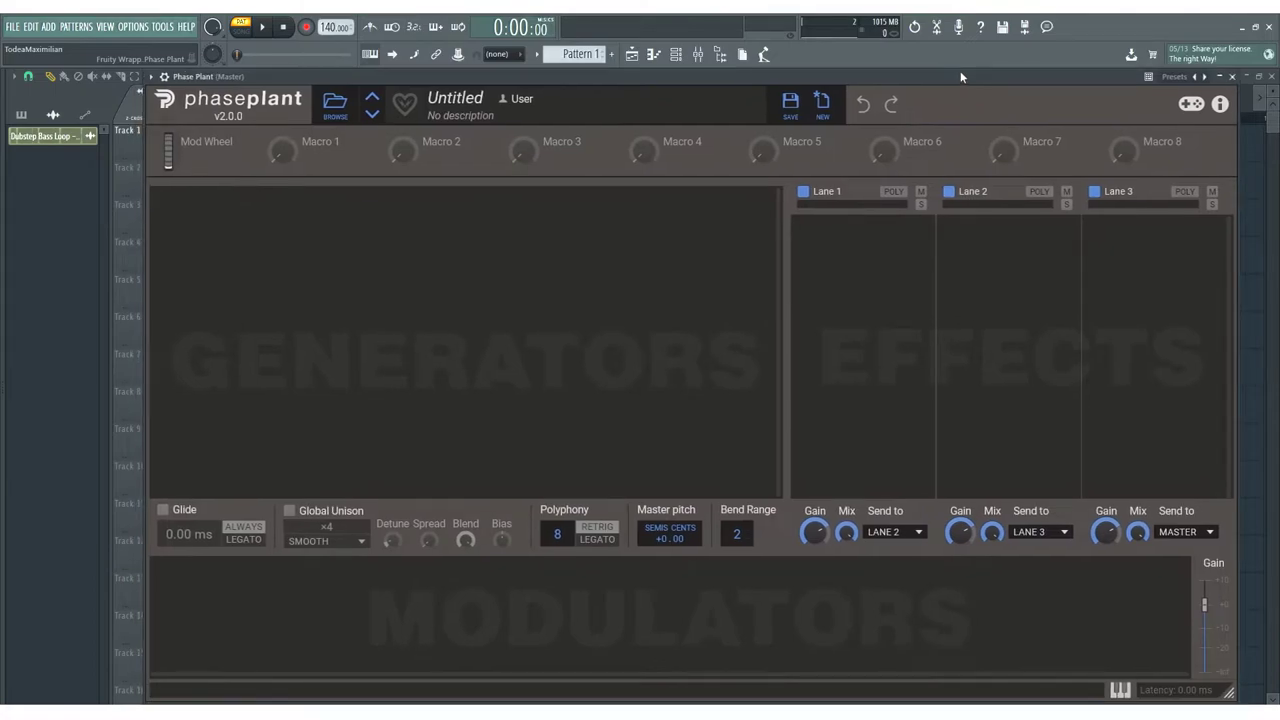
- Add an Analog oscillator to Phase Plant's generators and play a test note
{"action": "left_click", "coordinate": [216, 228]}
{"action": "left_click", "coordinate": [241, 280]}
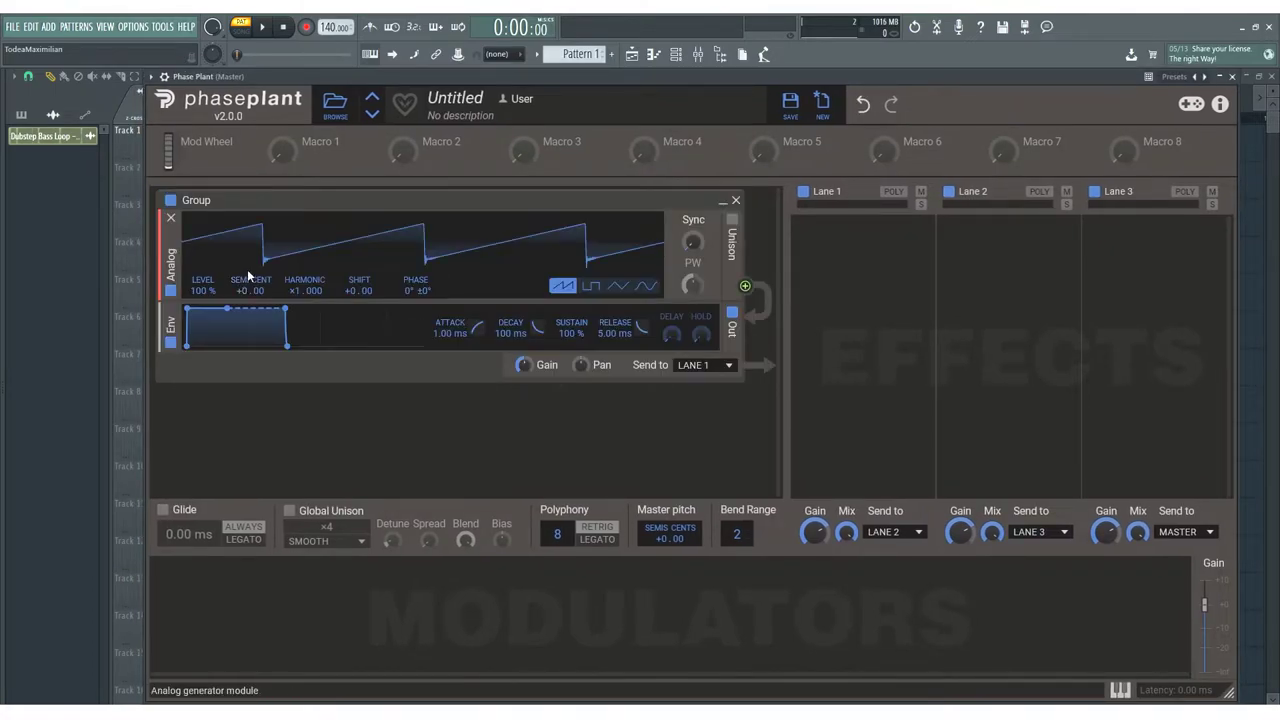
{"action": "key", "text": "v"}
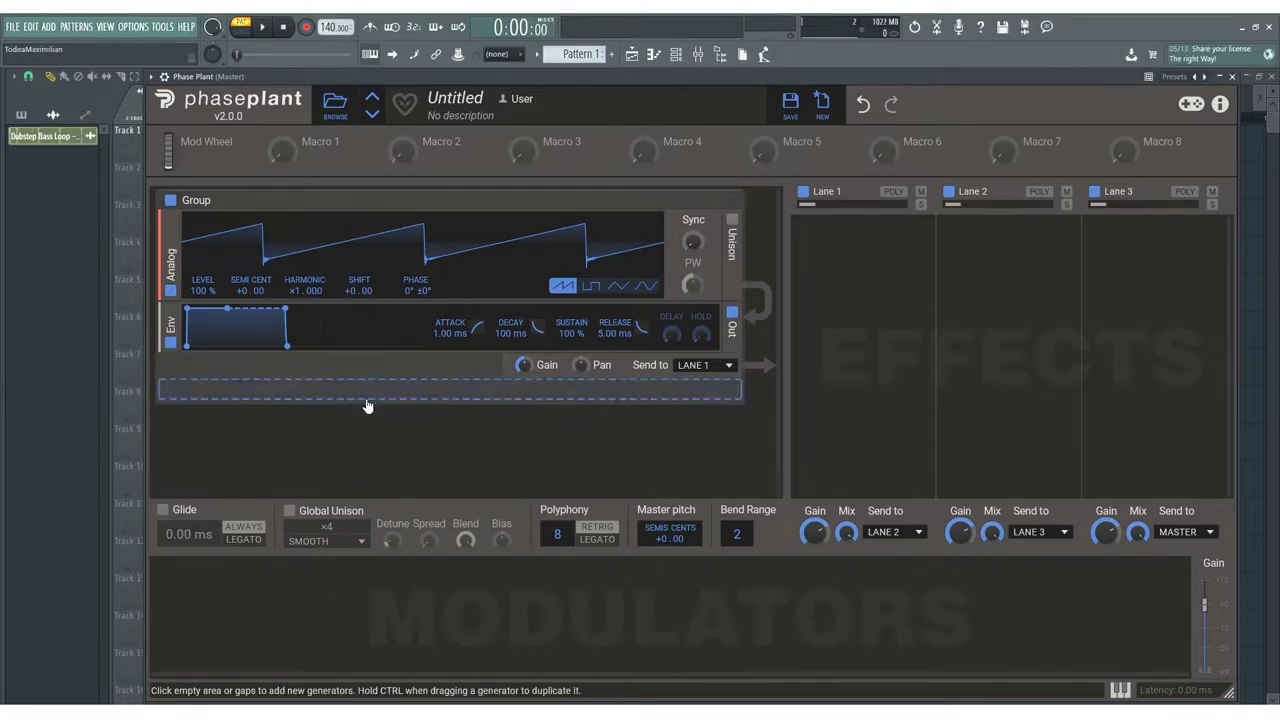
- Load the New Brass preset from the Poly folder of Phase Plant's preset browser
{"action": "left_click", "coordinate": [335, 104]}
{"action": "scroll", "coordinate": [220, 380], "scroll_direction": "down", "scroll_amount": 2}
{"action": "left_click", "coordinate": [220, 361]}
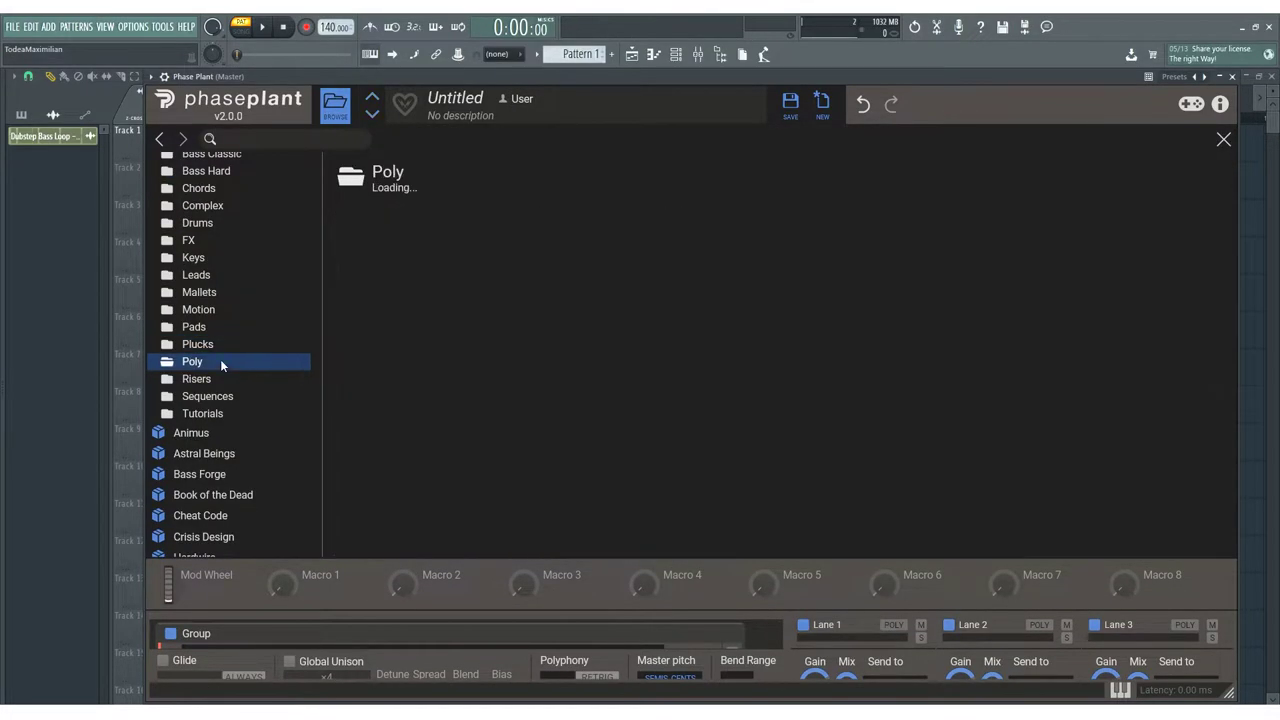
{"action": "left_click", "coordinate": [405, 211]}
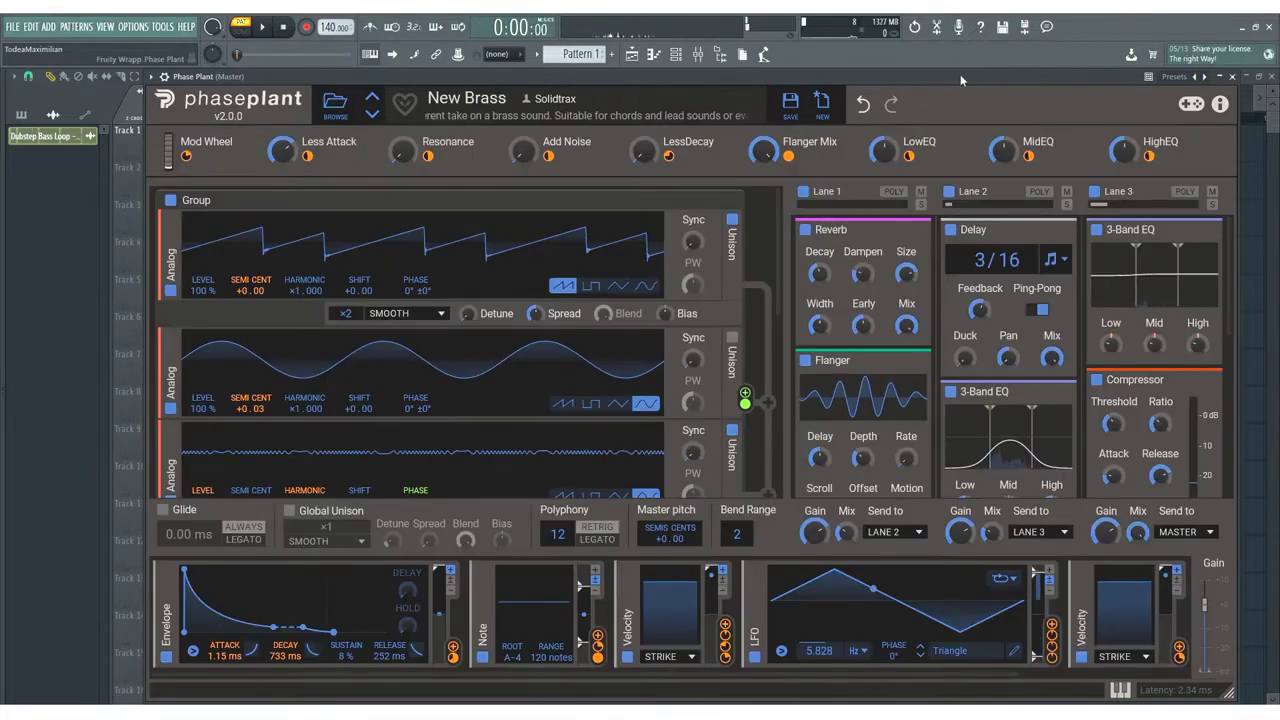
- Close Phase Plant, move the chord notes from the Mini Grand channel to the Phase Plant channel and audition the pattern
{"action": "left_click", "coordinate": [1232, 77]}
{"action": "right_click", "coordinate": [714, 292]}
{"action": "key", "text": "Escape"}
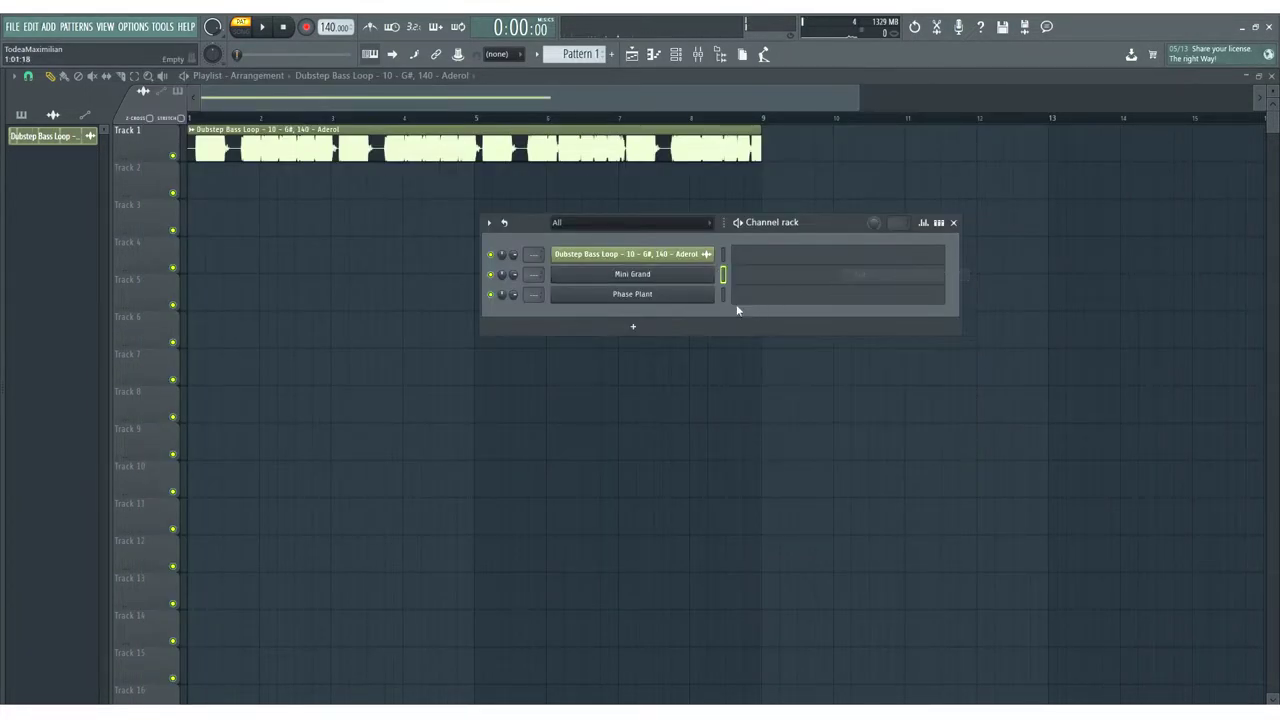
{"action": "right_click", "coordinate": [714, 292]}
{"action": "left_click", "coordinate": [882, 321]}
{"action": "left_click", "coordinate": [262, 27]}
{"action": "left_click", "coordinate": [283, 28]}
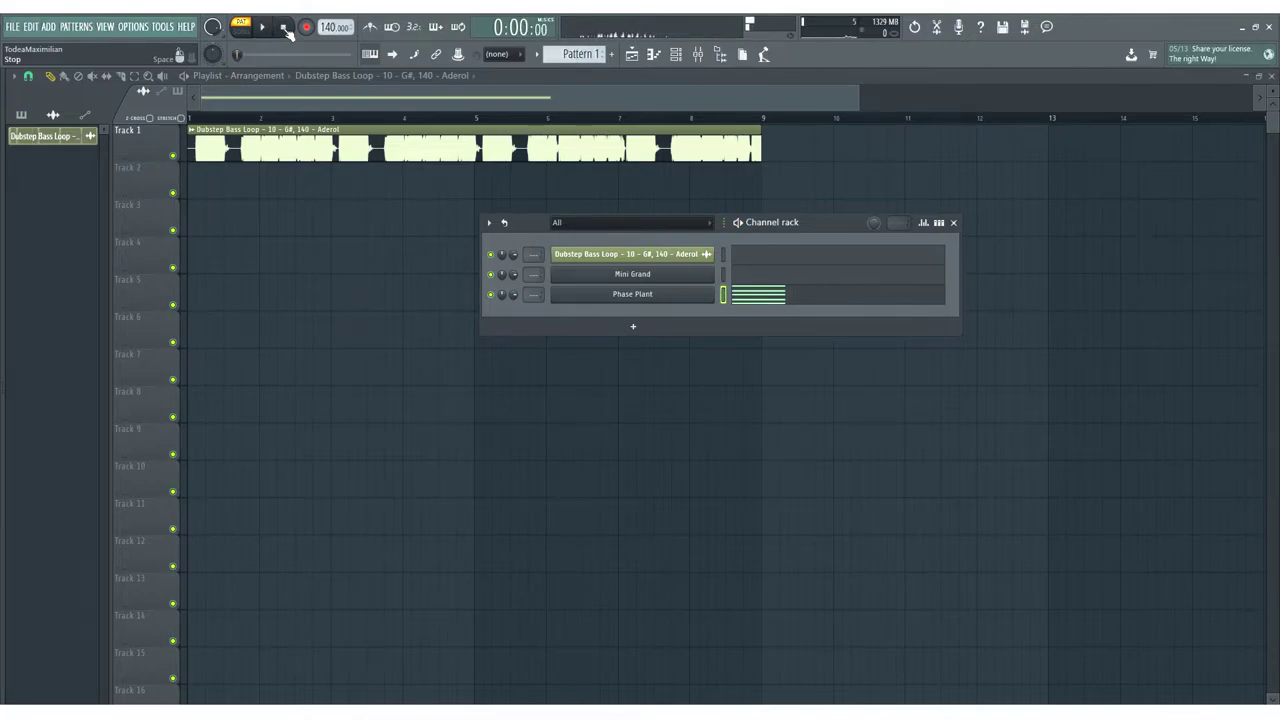
- Load Edison into the first effect slot of the Master mixer track
{"action": "key", "text": "F9"}
{"action": "left_click", "coordinate": [1271, 76]}
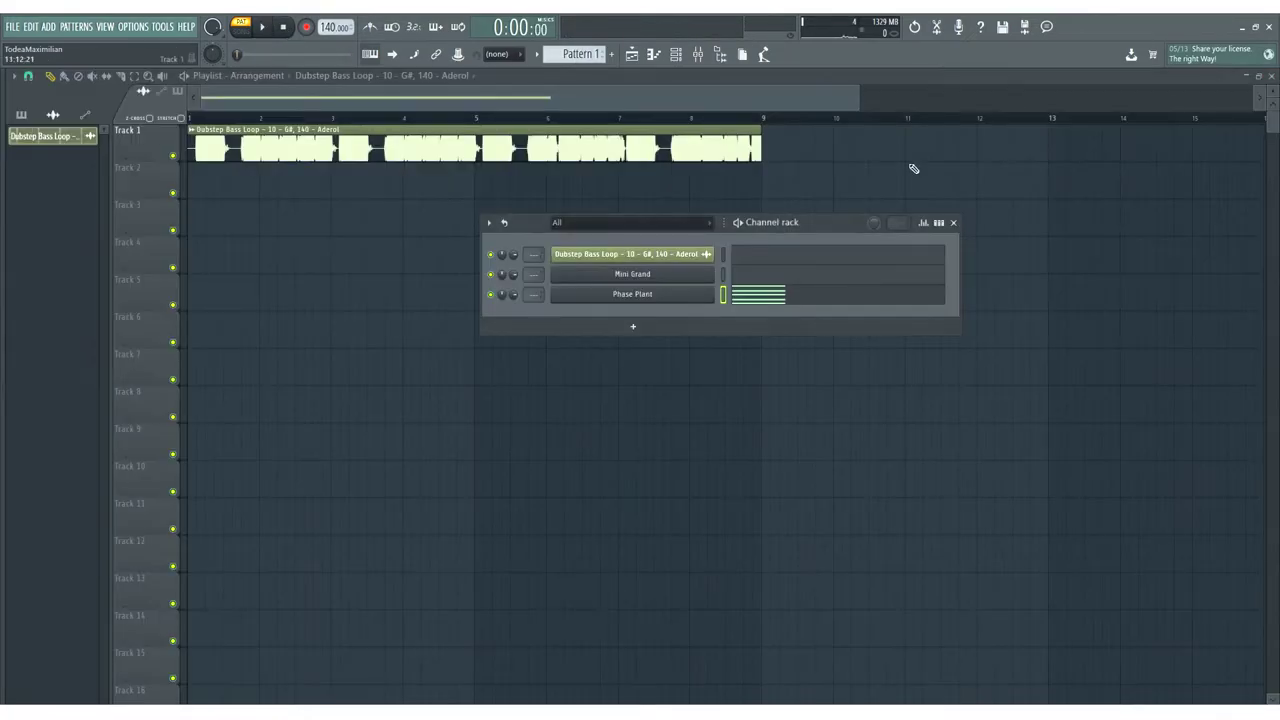
{"action": "left_click", "coordinate": [697, 54]}
{"action": "left_click", "coordinate": [1190, 118]}
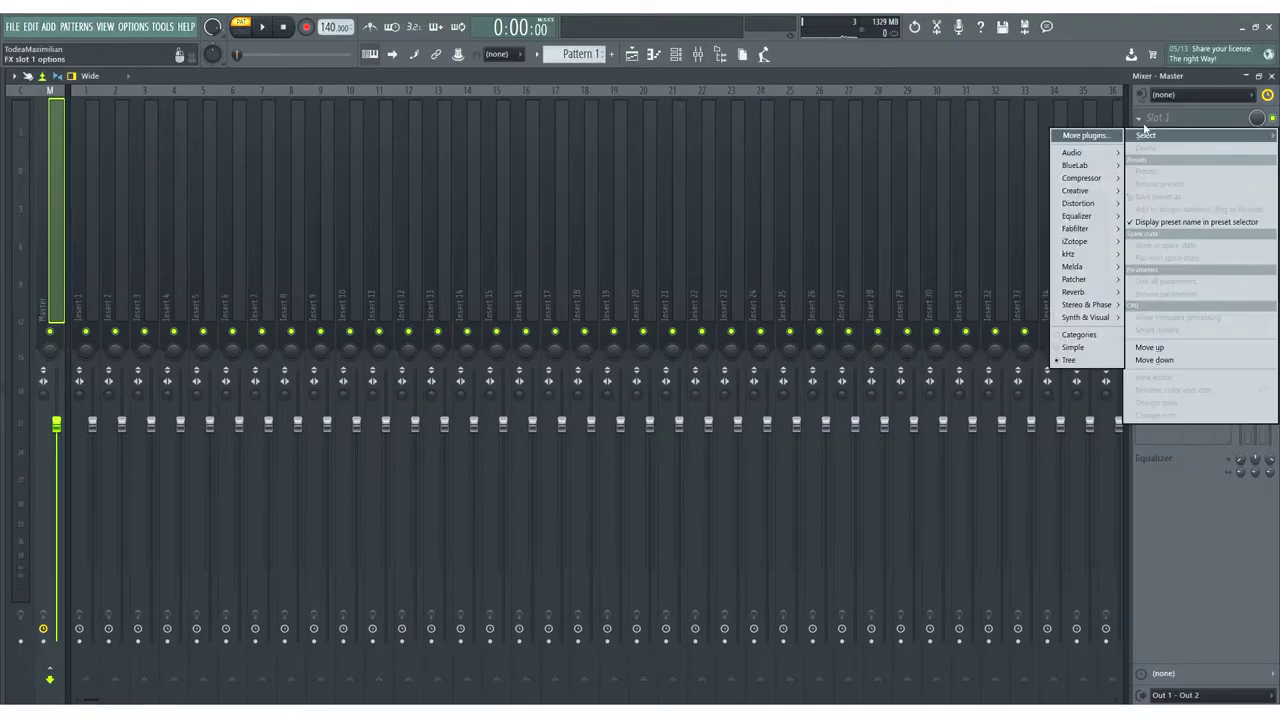
{"action": "mouse_move", "coordinate": [1075, 152]}
{"action": "left_click", "coordinate": [1029, 152]}
- Record the Phase Plant chord pattern into Edison in On Input mode, stopping playback and recording once the chord has rung out
{"action": "left_click", "coordinate": [500, 215]}
{"action": "left_click", "coordinate": [422, 218]}
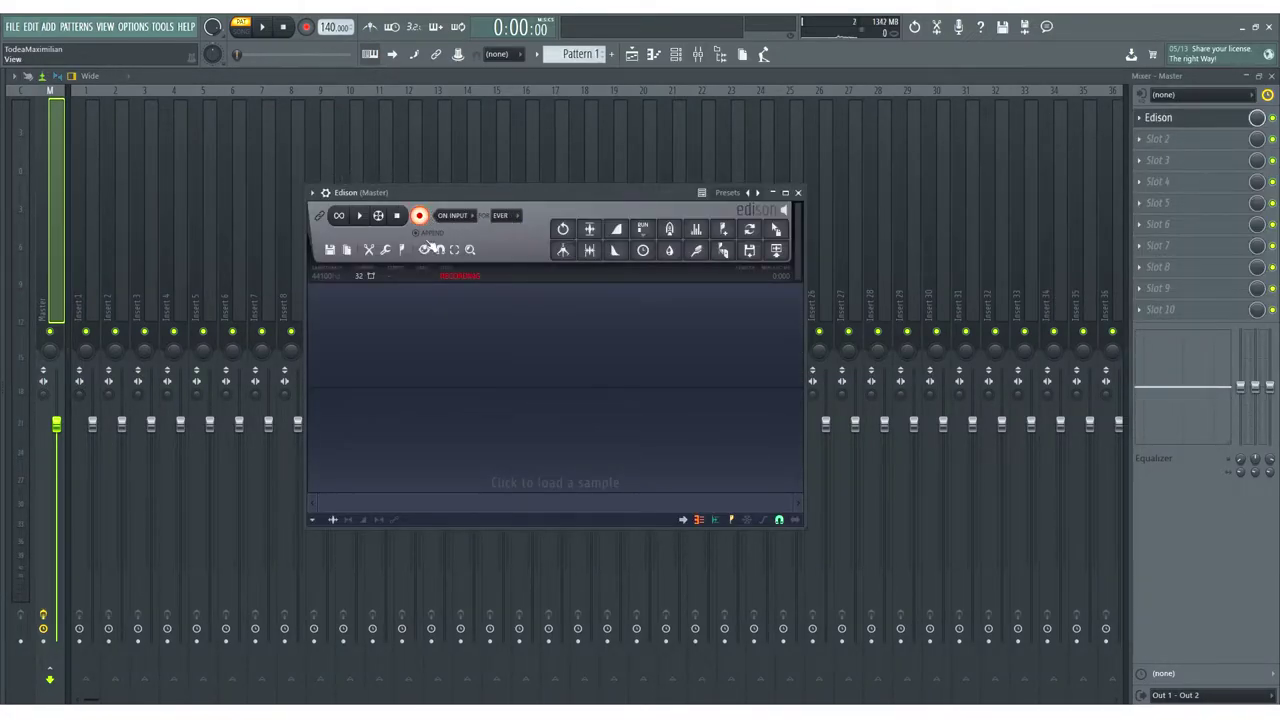
{"action": "left_click", "coordinate": [265, 27]}
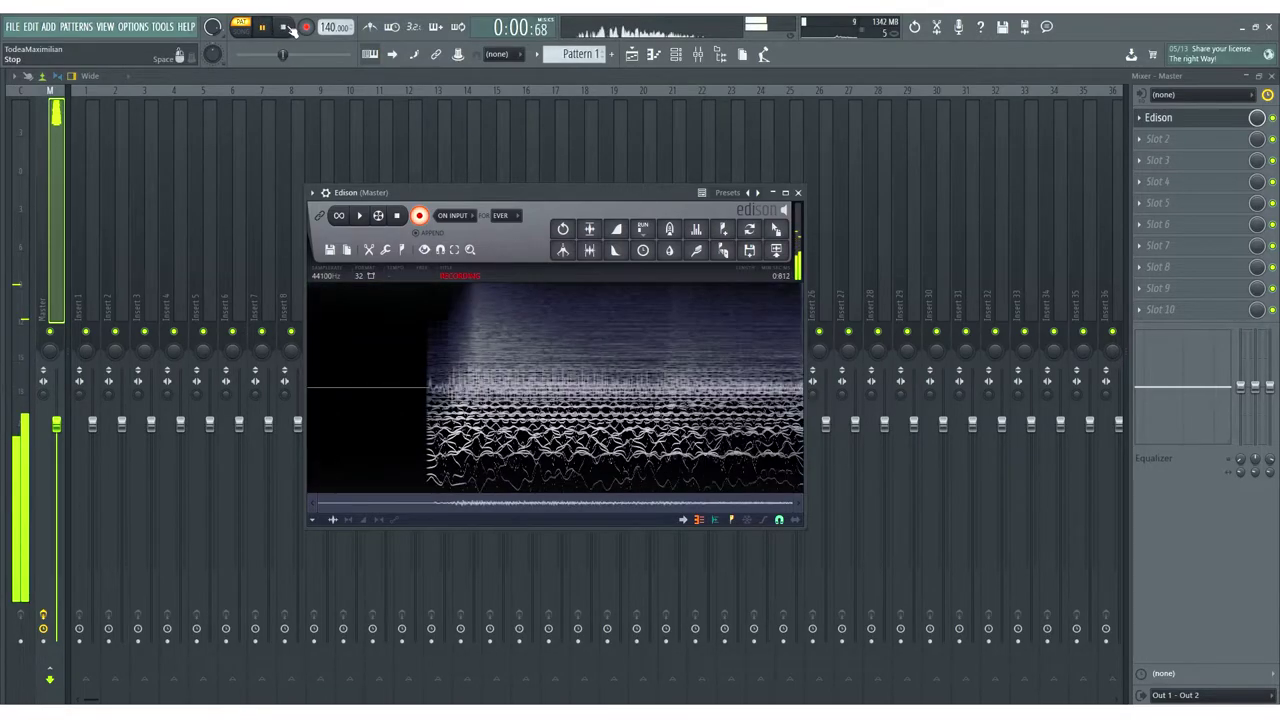
{"action": "left_click", "coordinate": [285, 27]}
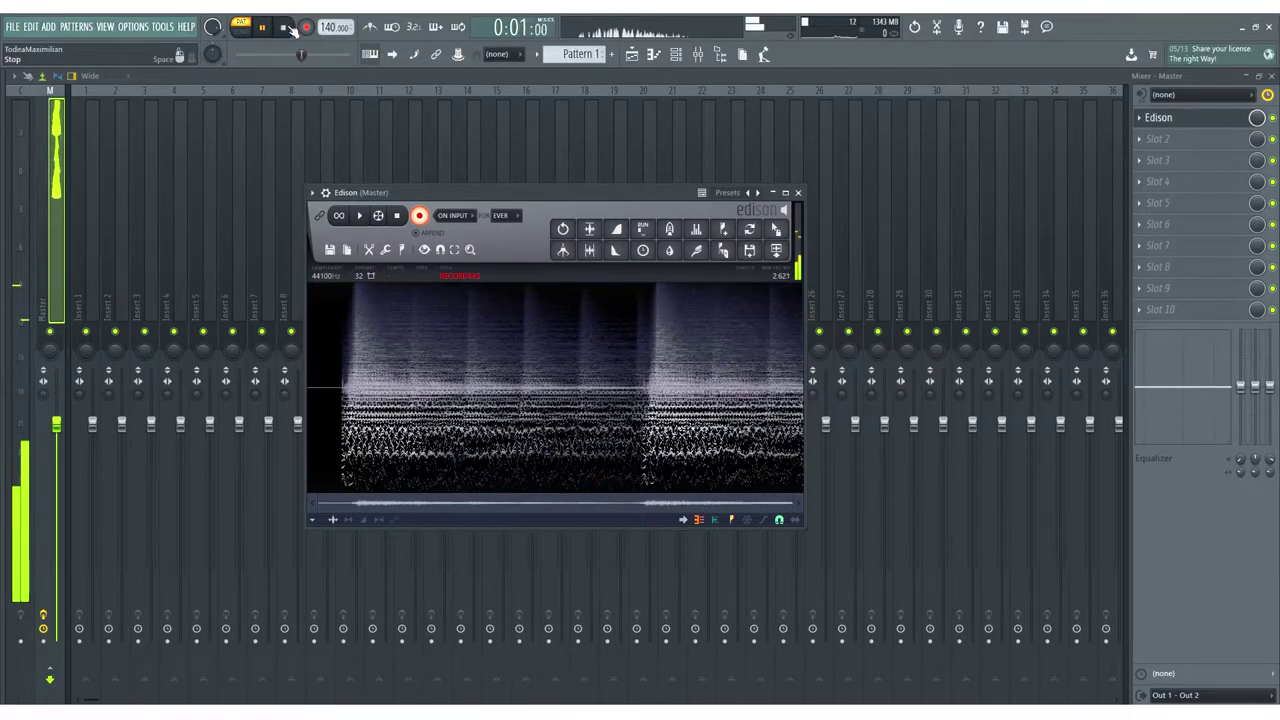
{"action": "left_click", "coordinate": [419, 215]}
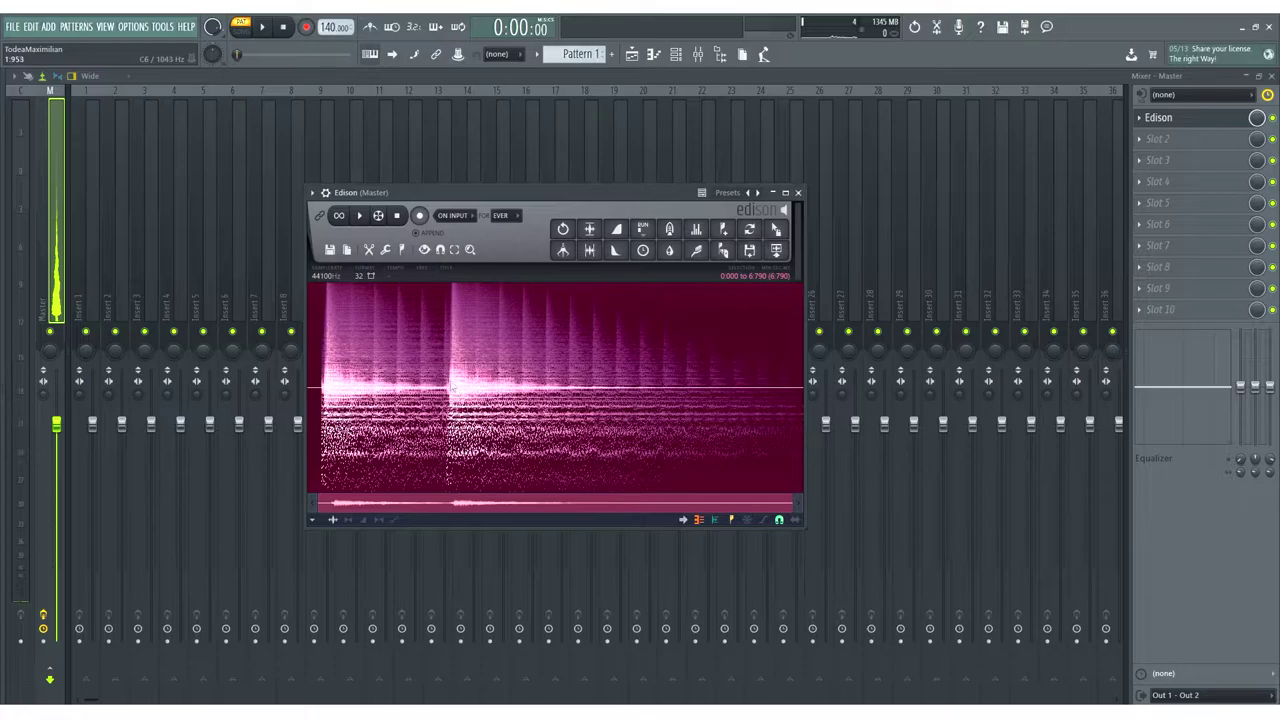
- Select everything before the second chord hit in Edison, from 0:000 to 1:941, and delete it
{"action": "left_click", "coordinate": [445, 385]}
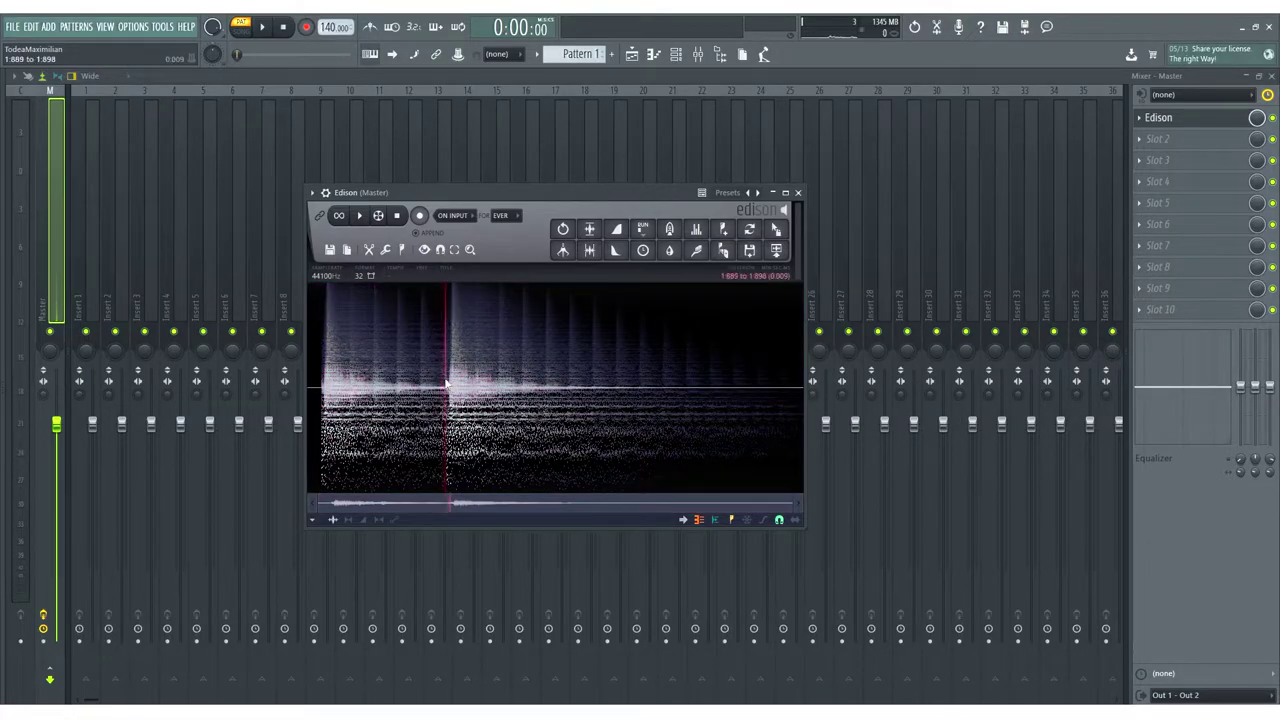
{"action": "left_click_drag", "start_coordinate": [447, 385], "coordinate": [310, 388]}
{"action": "scroll", "coordinate": [458, 400], "scroll_direction": "up", "scroll_amount": 5}
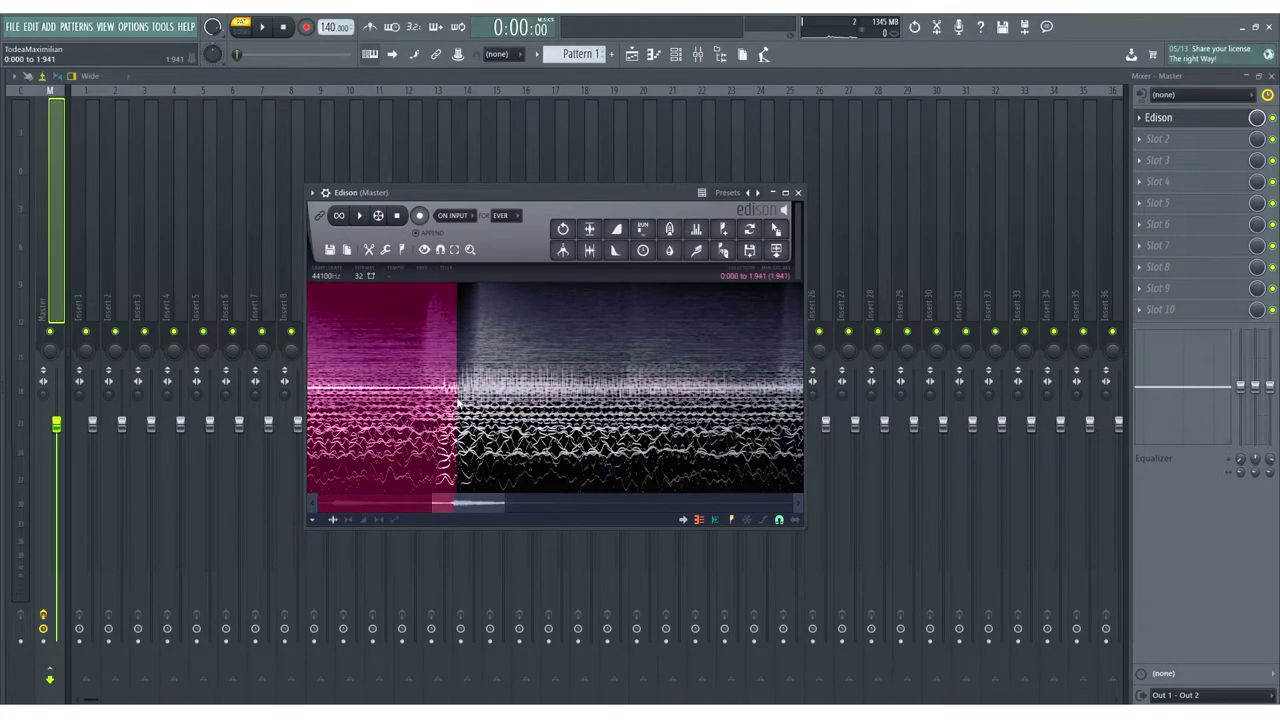
{"action": "key", "text": "Delete"}
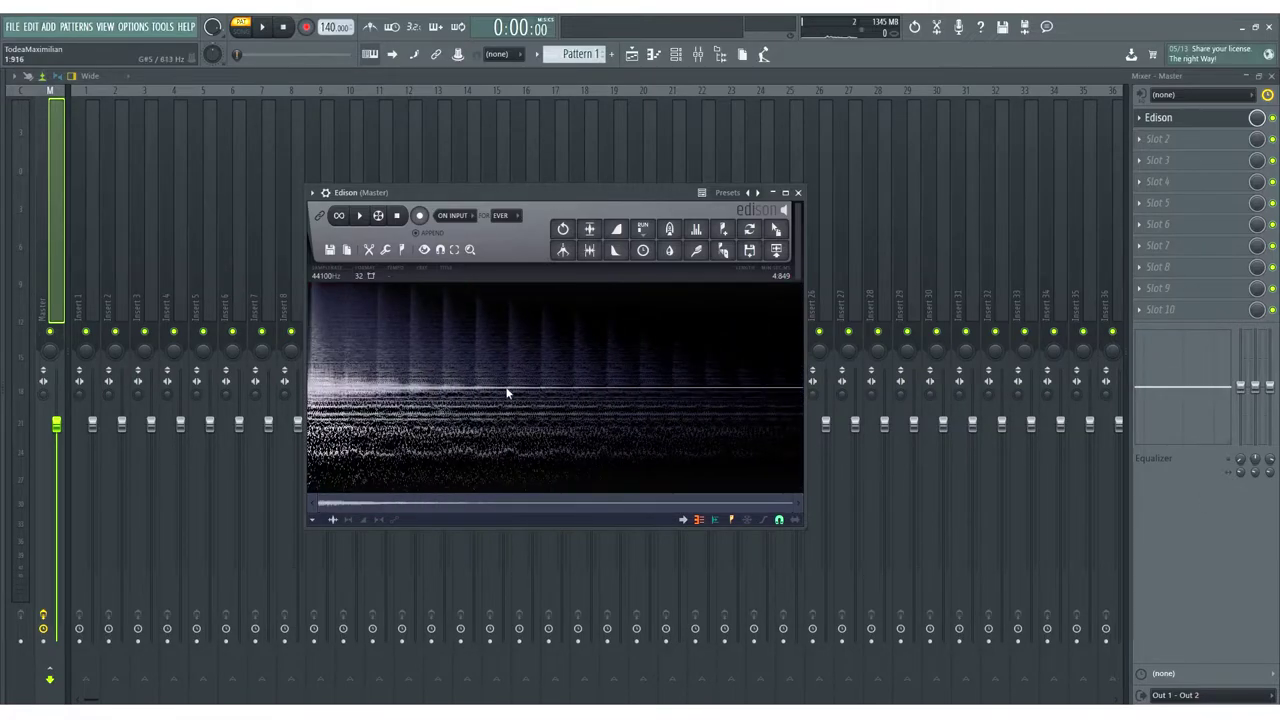
- Cut off the recording's long tail in Edison, fade out its end and play the trimmed chord
{"action": "left_click_drag", "start_coordinate": [561, 384], "coordinate": [783, 523]}
{"action": "key", "text": "Delete"}
{"action": "left_click_drag", "start_coordinate": [733, 405], "coordinate": [804, 405]}
{"action": "left_click", "coordinate": [584, 250]}
{"action": "left_click", "coordinate": [615, 229]}
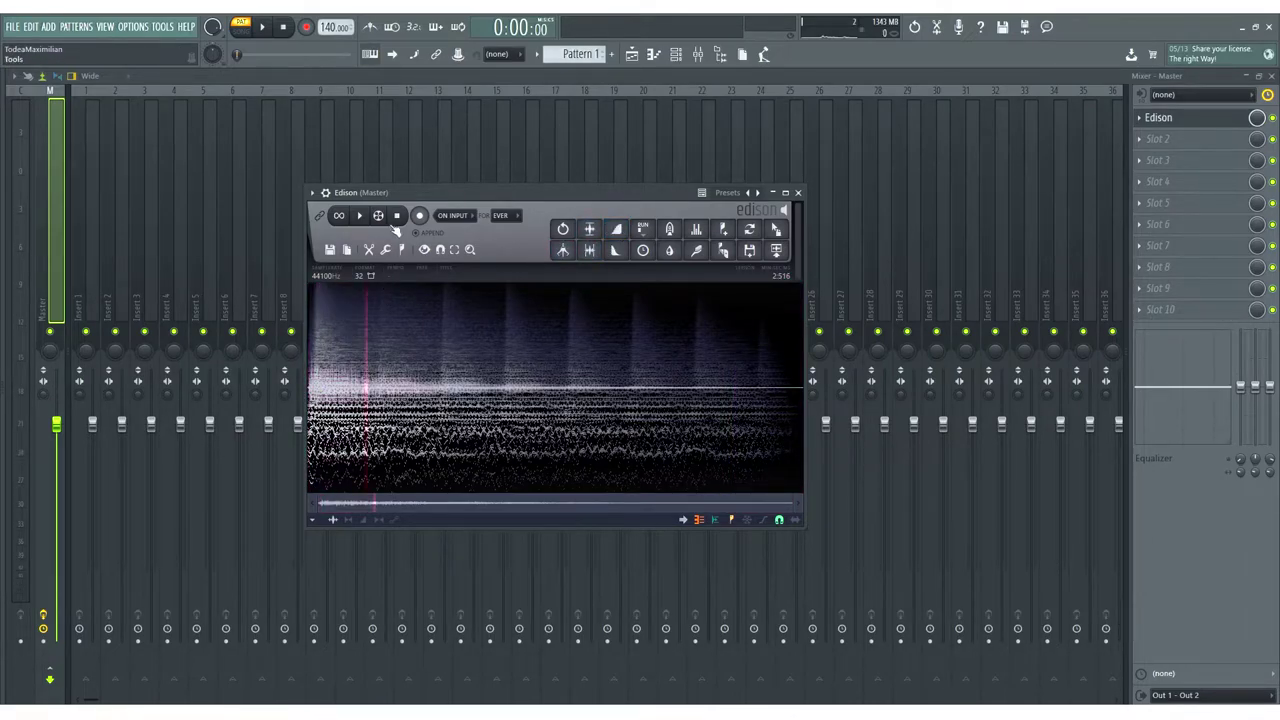
{"action": "key", "text": "space"}
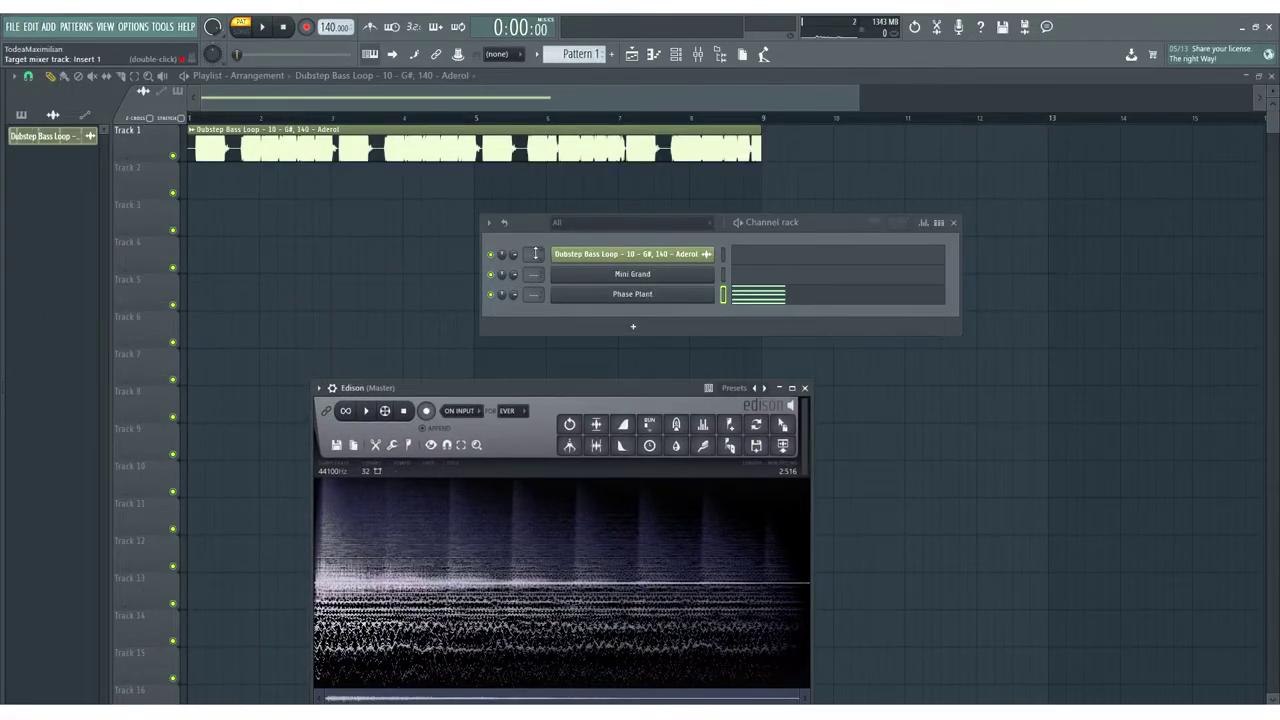
- Show the mixer with the bass loop routed to Insert 1 and rename that track RAW BASS
{"action": "left_click", "coordinate": [700, 55]}
{"action": "key", "text": "F2"}
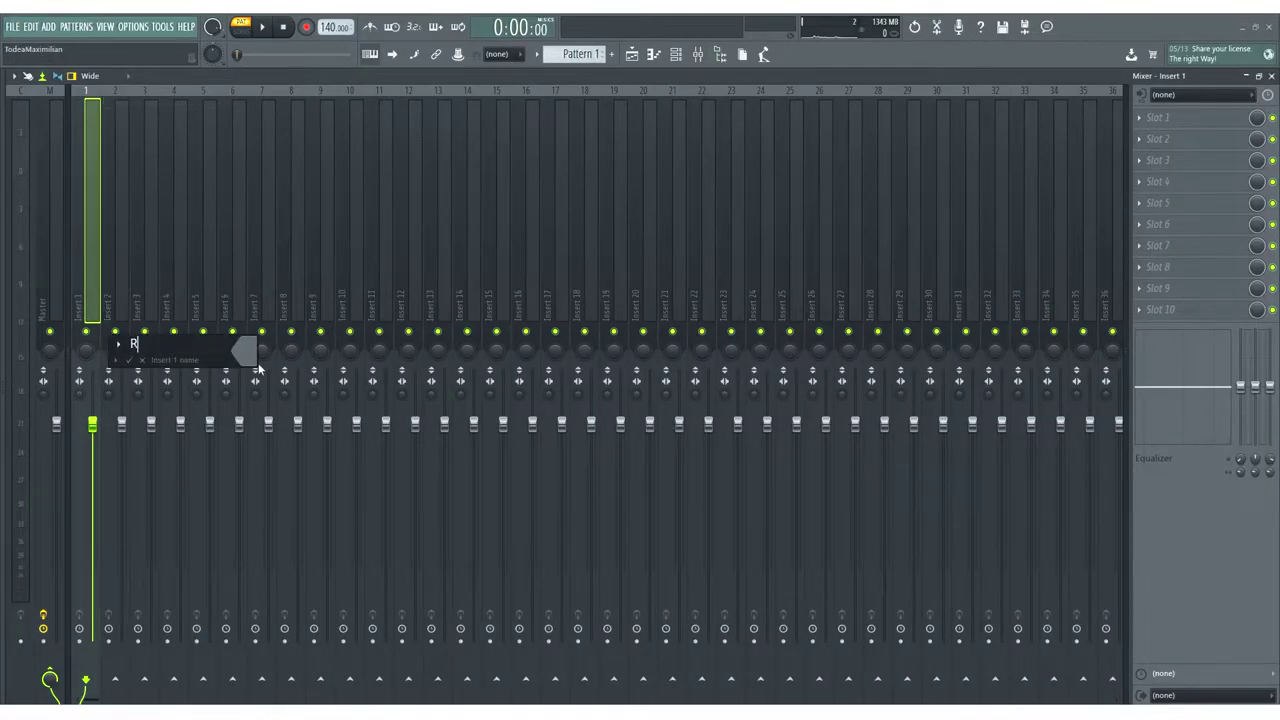
{"action": "type", "text": "RAW BASS"}
{"action": "key", "text": "Return"}
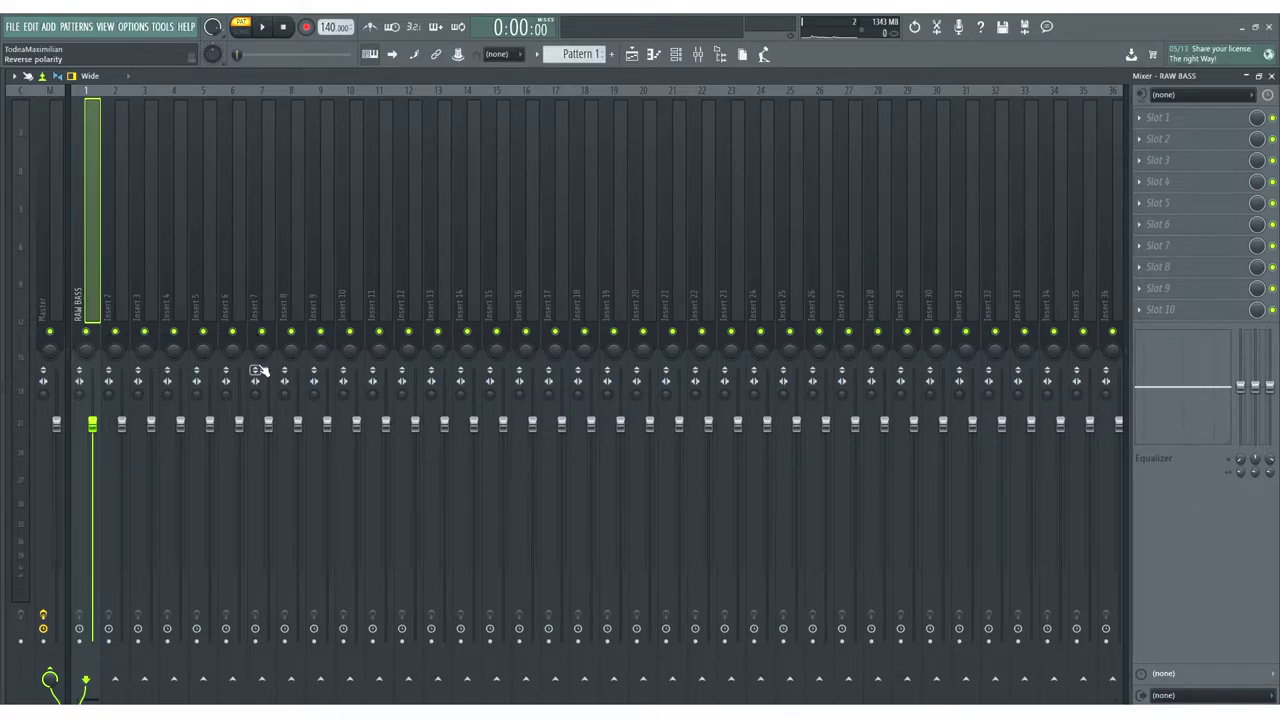
- Route the RAW BASS track only to Insert 2 and rename Insert 2 CONVOLUTION LAYER
{"action": "right_click", "coordinate": [115, 680]}
{"action": "left_click", "coordinate": [127, 657]}
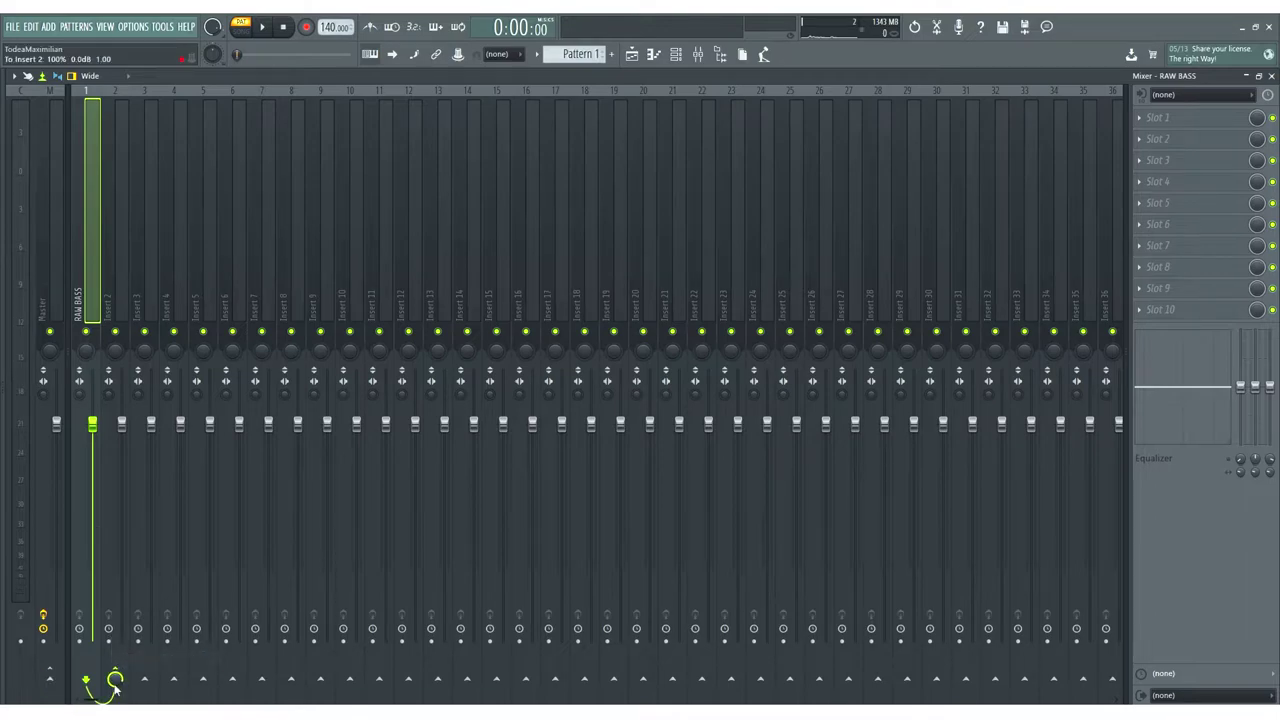
{"action": "right_click", "coordinate": [114, 264]}
{"action": "left_click", "coordinate": [149, 278]}
{"action": "type", "text": "CONVOLUTION LAYER"}
{"action": "key", "text": "Return"}
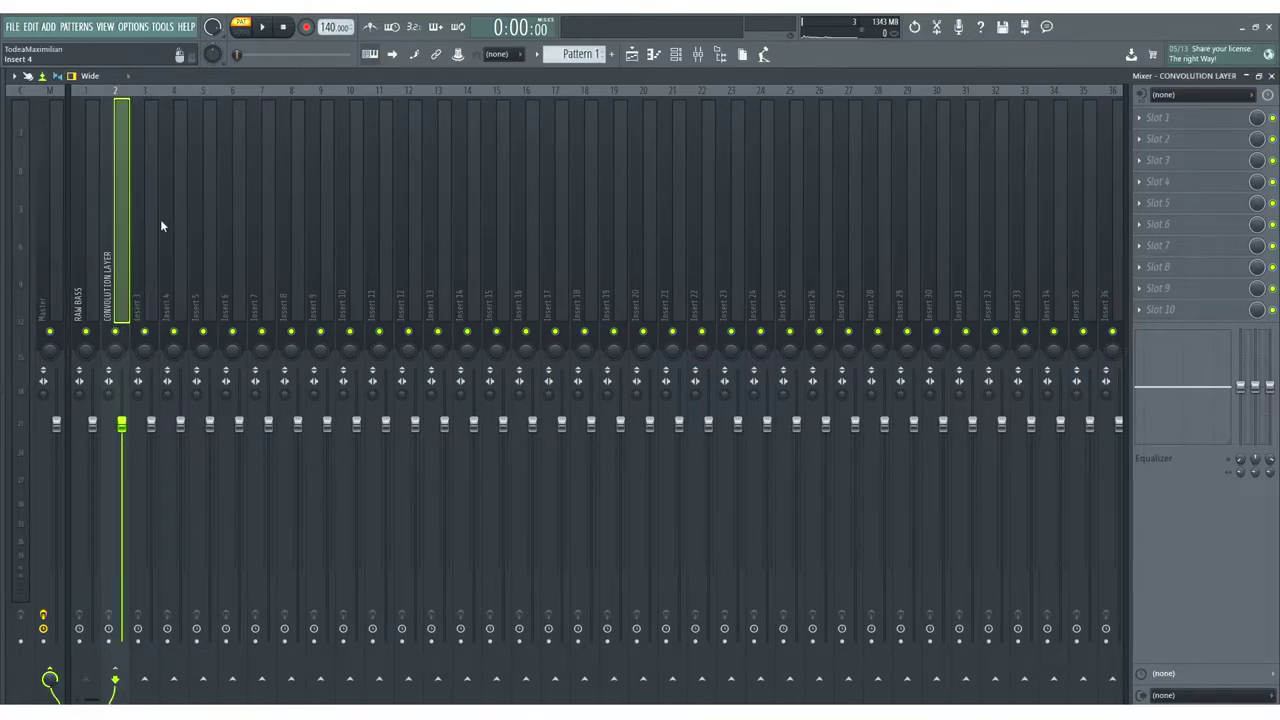
- Lower the faders of RAW BASS and CONVOLUTION LAYER together and load kHz Convolver in the CONVOLUTION LAYER's first slot
{"action": "left_click", "coordinate": [92, 424], "text": "ctrl"}
{"action": "left_click_drag", "start_coordinate": [92, 424], "coordinate": [92, 478]}
{"action": "left_click", "coordinate": [1200, 117]}
{"action": "mouse_move", "coordinate": [1096, 205]}
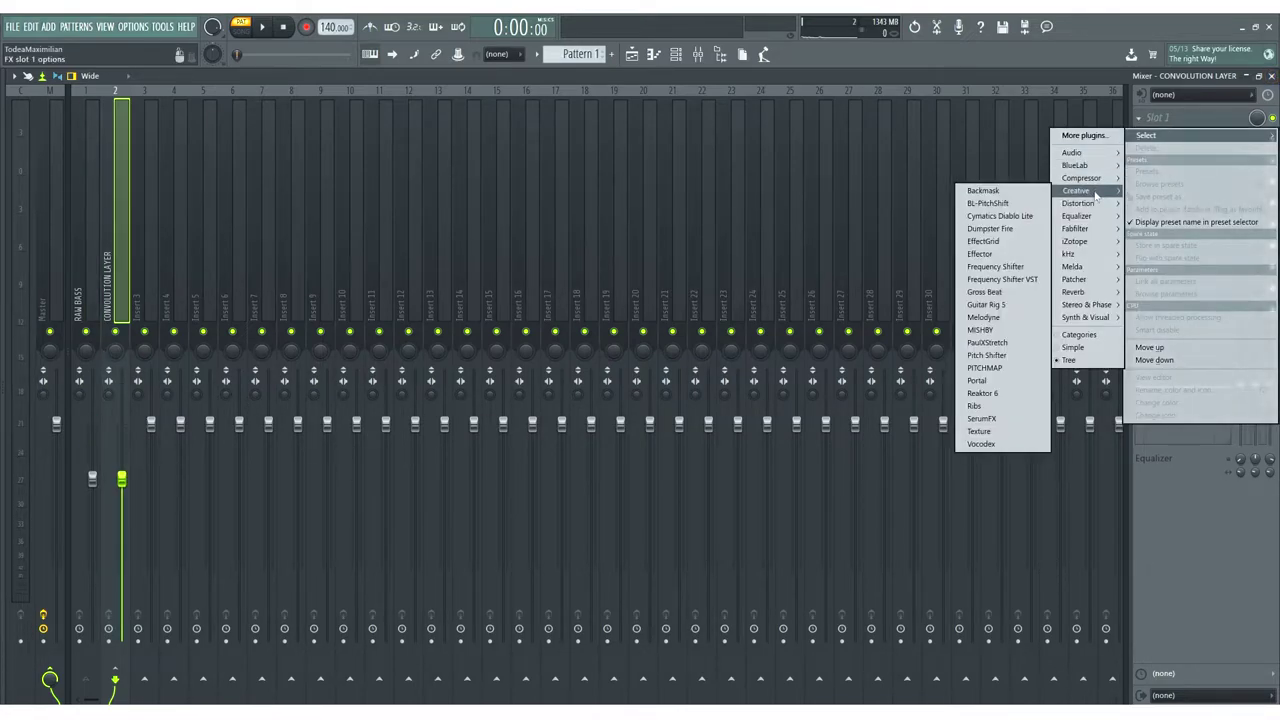
{"action": "mouse_move", "coordinate": [1094, 261]}
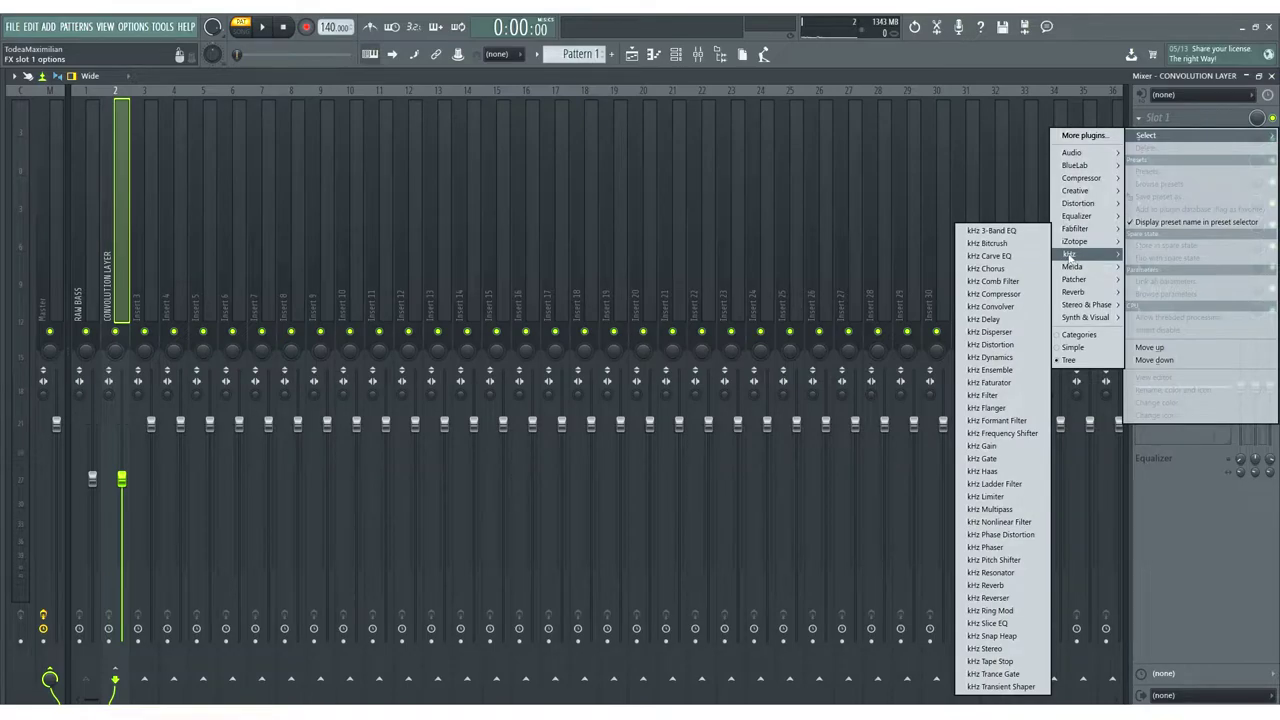
{"action": "left_click", "coordinate": [990, 306]}
{"action": "left_click_drag", "start_coordinate": [221, 247], "coordinate": [571, 224]}
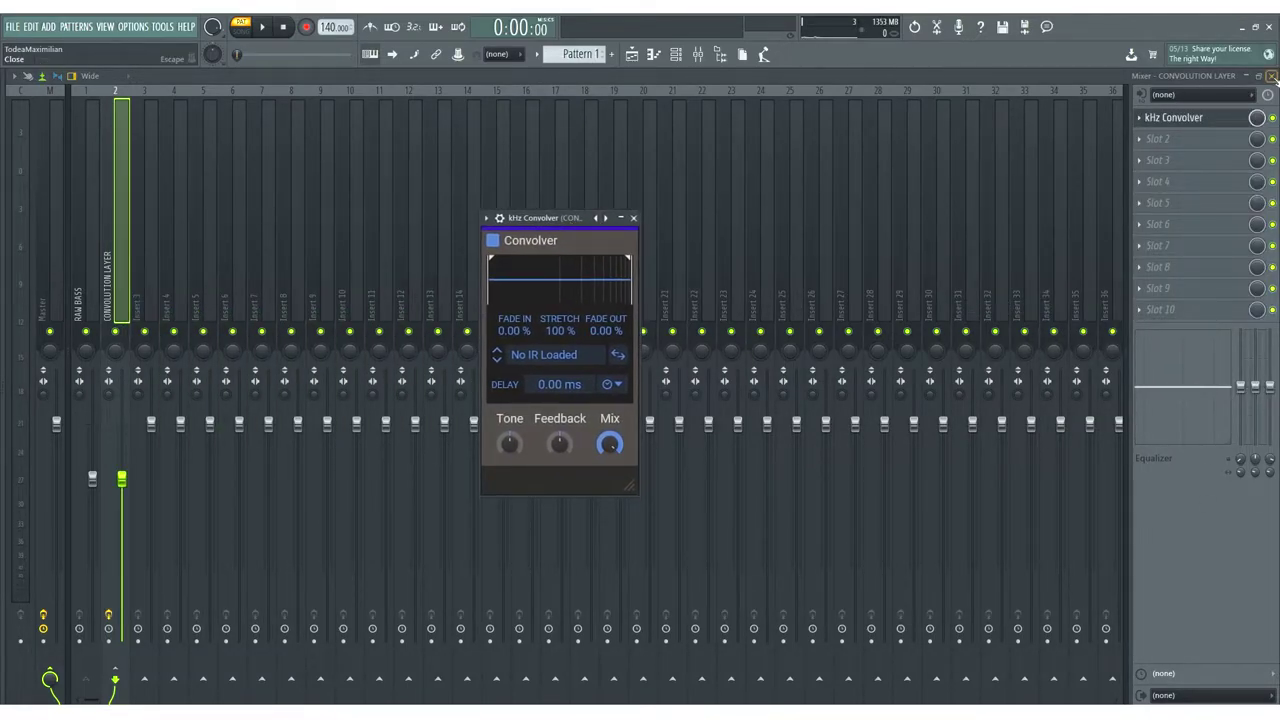
- Close the mixer, send the trimmed Edison recording to the channel rack as a new sampler channel and close Edison
{"action": "left_click", "coordinate": [1272, 77]}
{"action": "left_click_drag", "start_coordinate": [49, 306], "coordinate": [106, 277]}
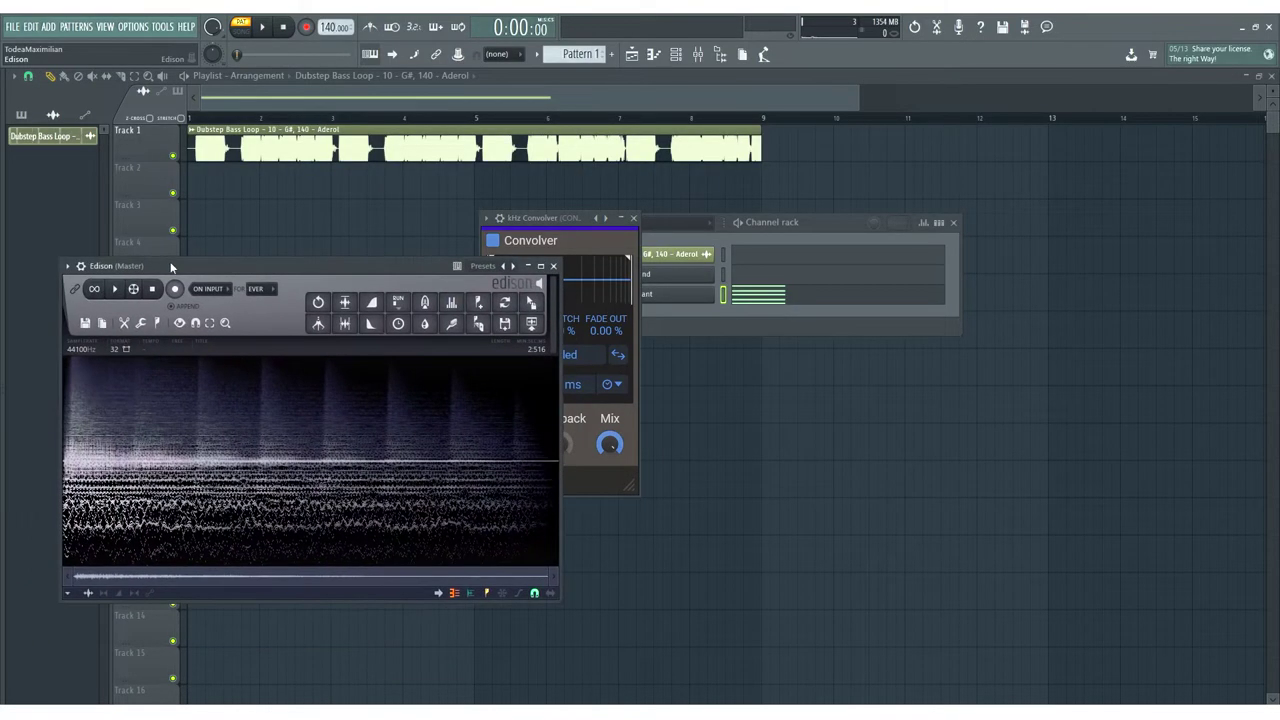
{"action": "left_click_drag", "start_coordinate": [509, 297], "coordinate": [688, 314]}
{"action": "left_click", "coordinate": [465, 257]}
{"action": "left_click", "coordinate": [552, 259]}
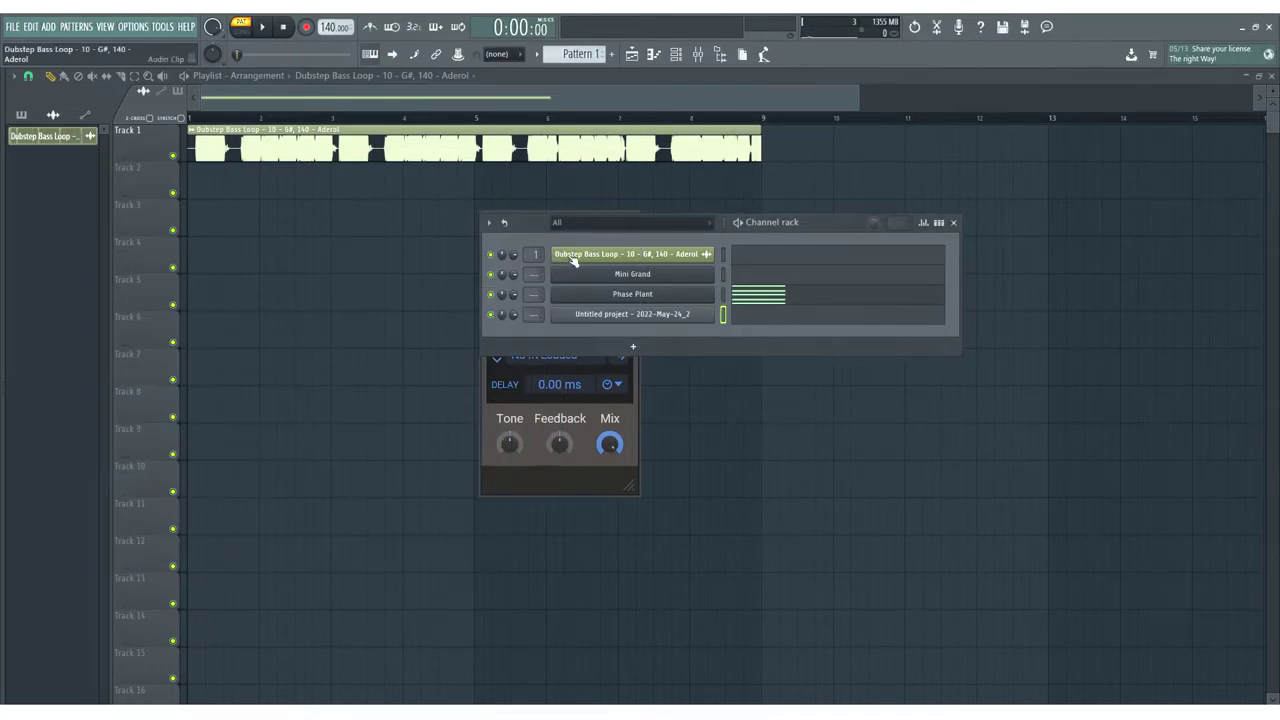
- Load the new sampler channel's chord sample into Convolver as its impulse response, then close the sampler and rack and show the mixer
{"action": "left_click_drag", "start_coordinate": [640, 222], "coordinate": [854, 214]}
{"action": "left_click", "coordinate": [786, 306]}
{"action": "left_click_drag", "start_coordinate": [263, 451], "coordinate": [540, 300]}
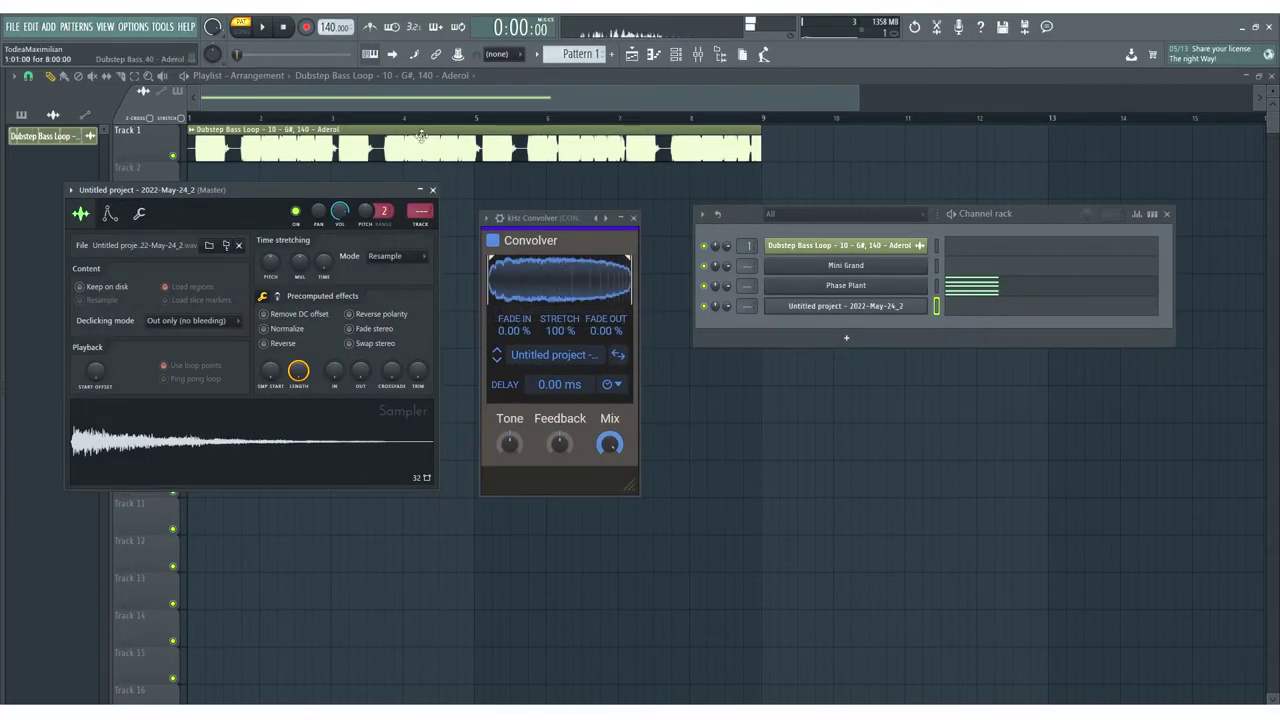
{"action": "left_click", "coordinate": [432, 189]}
{"action": "left_click", "coordinate": [1167, 215]}
{"action": "left_click", "coordinate": [699, 56]}
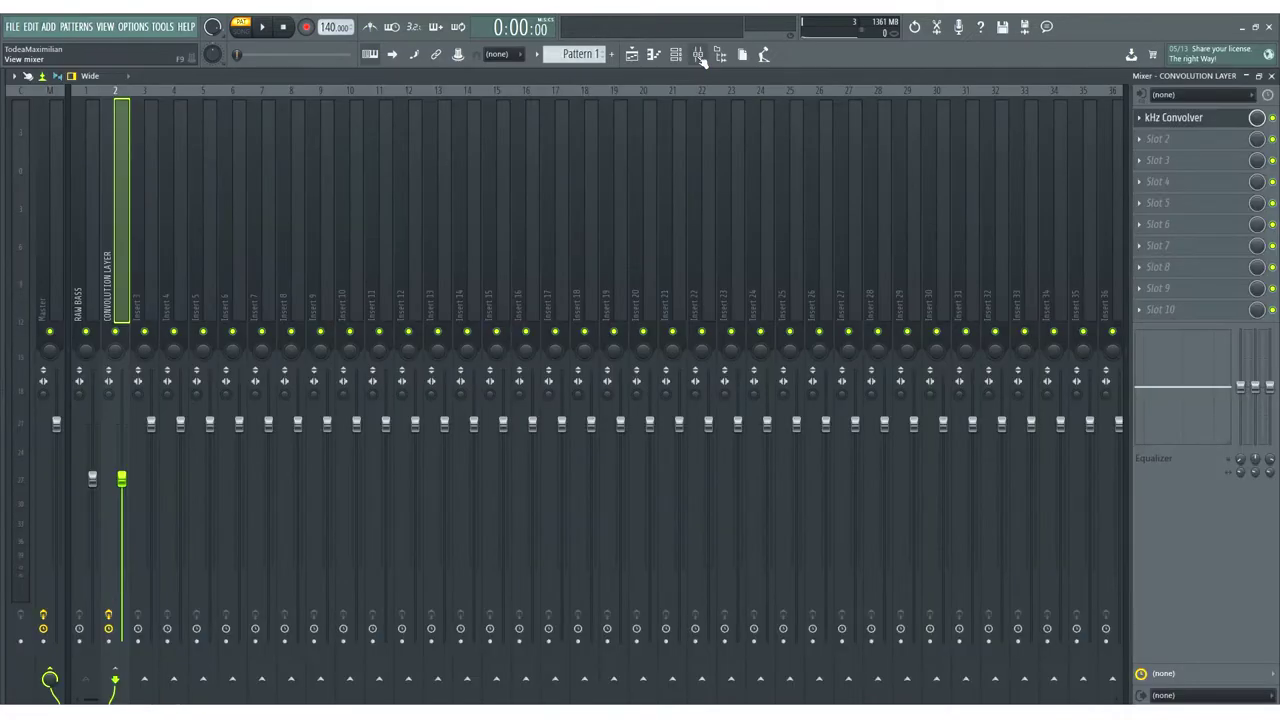
- Start playback in song mode and open the CONVOLUTION LAYER track's Convolver
{"action": "left_click", "coordinate": [1271, 76]}
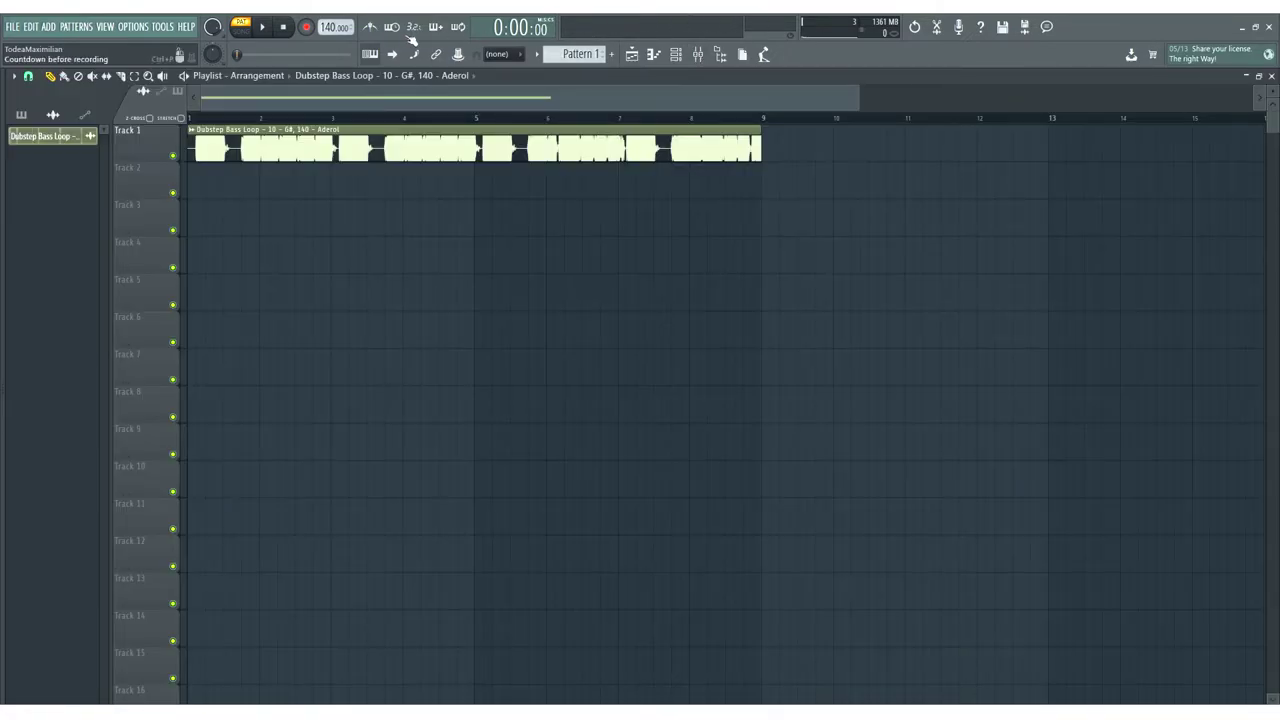
{"action": "left_click", "coordinate": [261, 27]}
{"action": "left_click", "coordinate": [698, 54]}
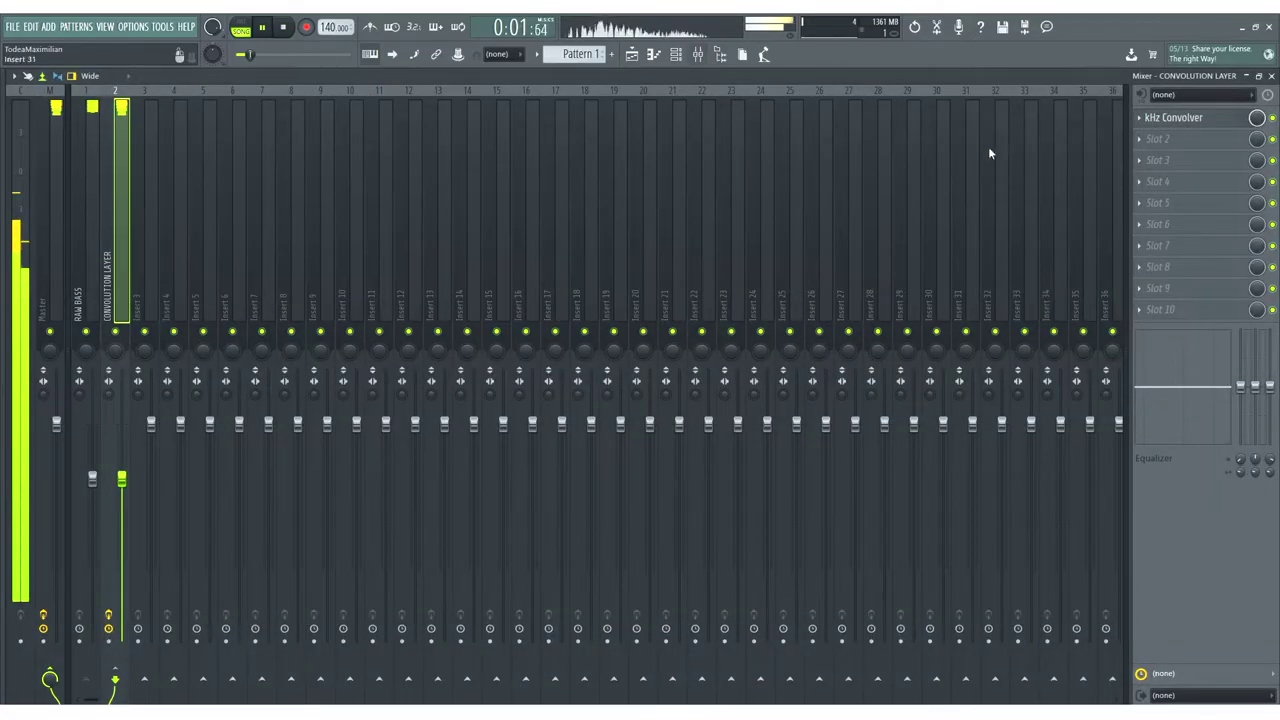
{"action": "left_click", "coordinate": [1207, 127]}
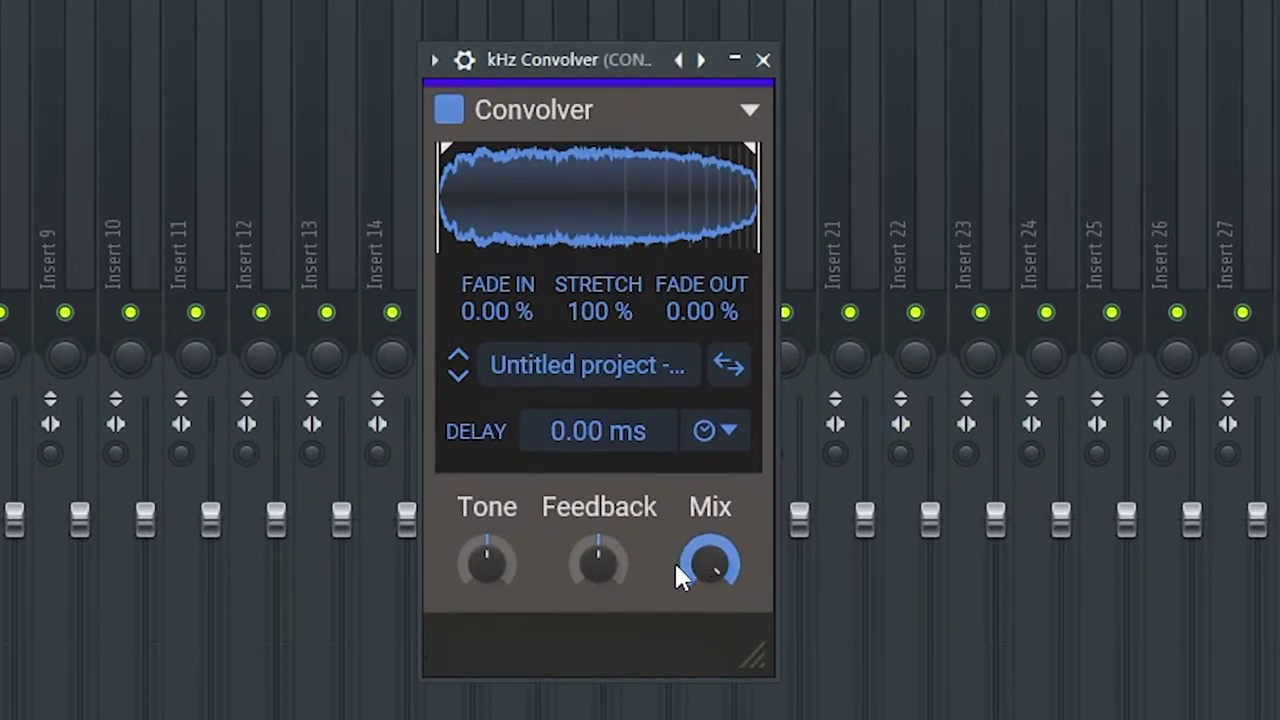
- Audition Convolver with its mix lowered to 56 % and return it to fully wet
{"action": "left_click_drag", "start_coordinate": [677, 574], "coordinate": [677, 605]}
{"action": "left_click_drag", "start_coordinate": [709, 563], "coordinate": [709, 550]}
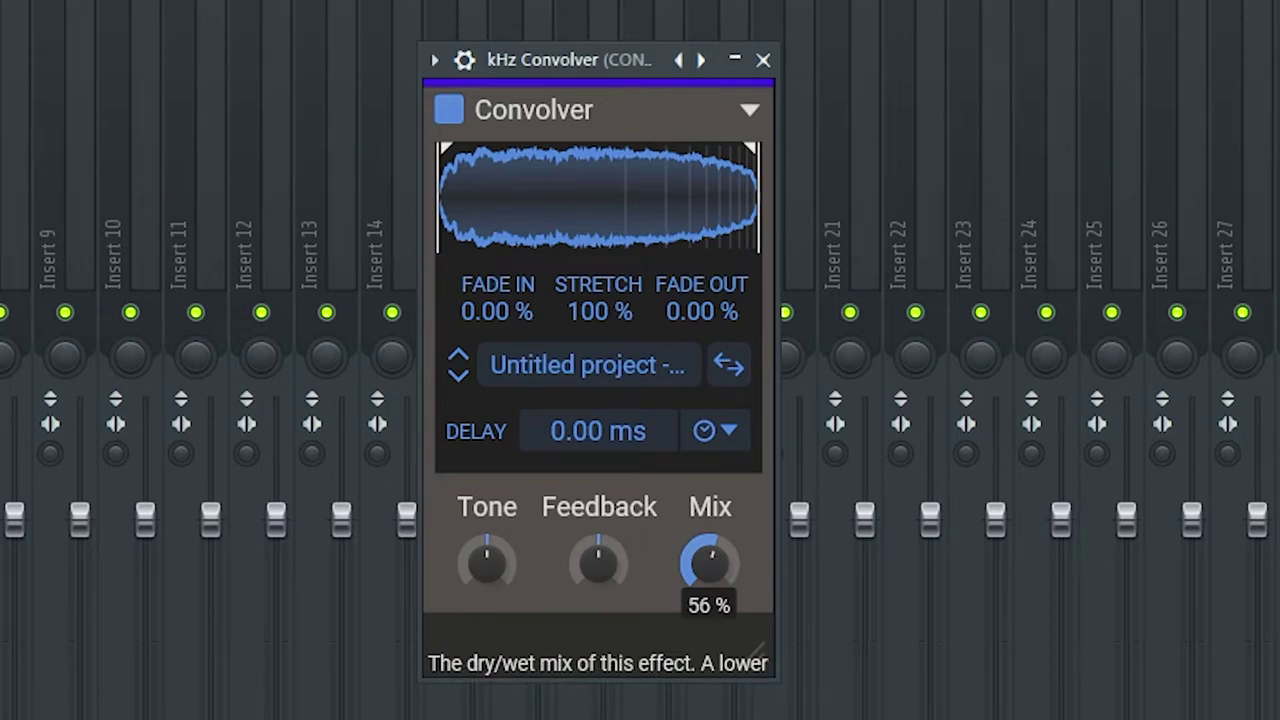
{"action": "left_click_drag", "start_coordinate": [709, 563], "coordinate": [709, 530]}
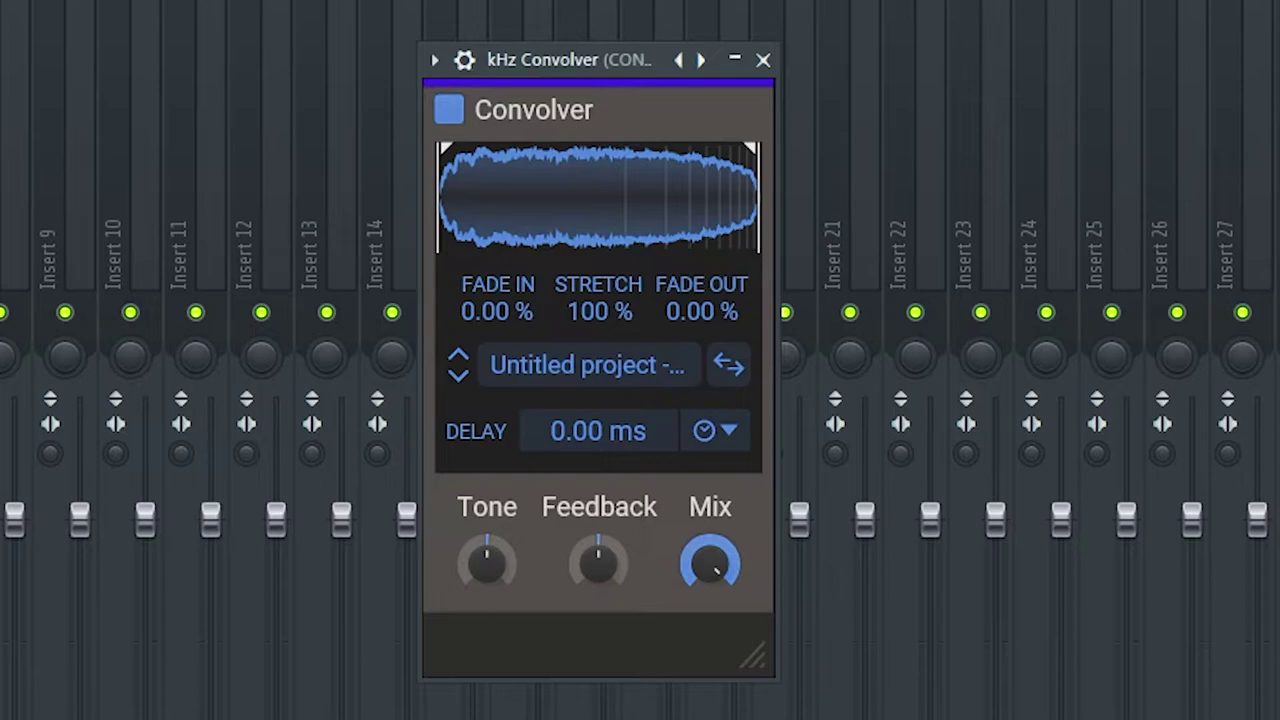
- Cut the impulse response's end near its middle and set both fade-out and fade-in to 100 %
{"action": "mouse_move", "coordinate": [700, 312]}
{"action": "left_mouse_down"}
{"action": "mouse_move", "coordinate": [750, 230]}
{"action": "mouse_move", "coordinate": [580, 250]}
{"action": "left_mouse_up"}
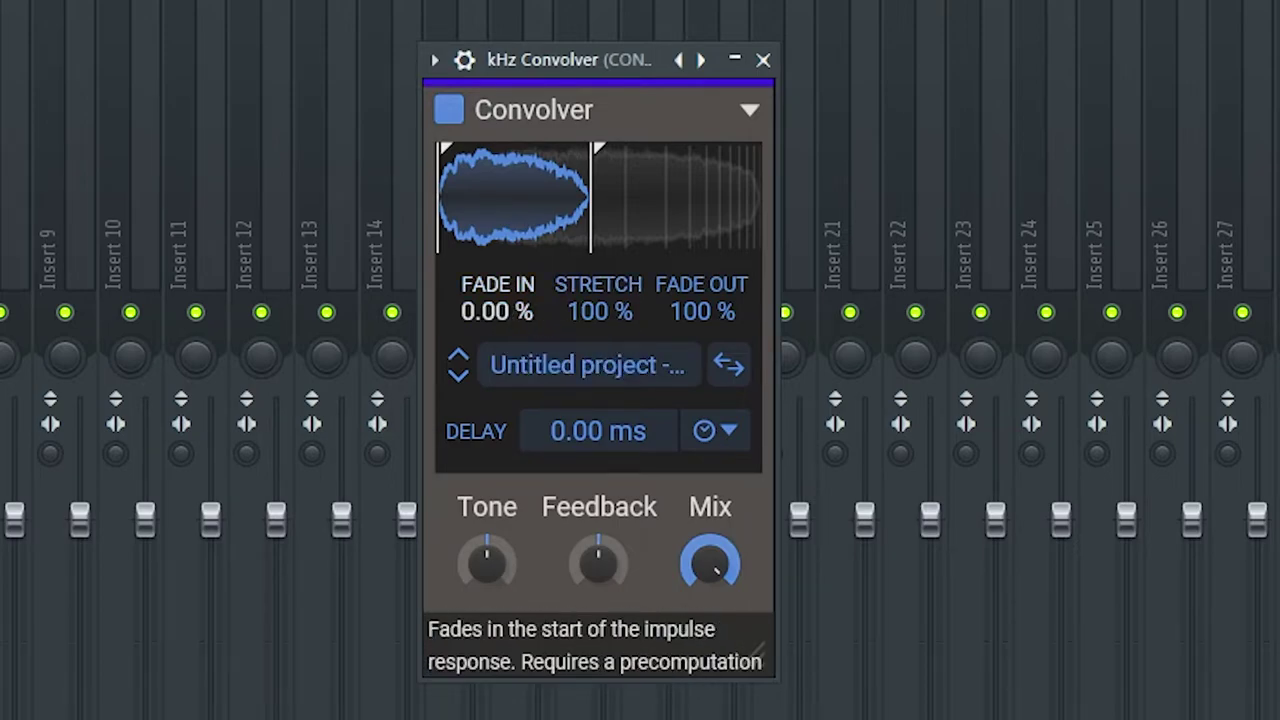
{"action": "left_click_drag", "start_coordinate": [510, 300], "coordinate": [510, 298]}
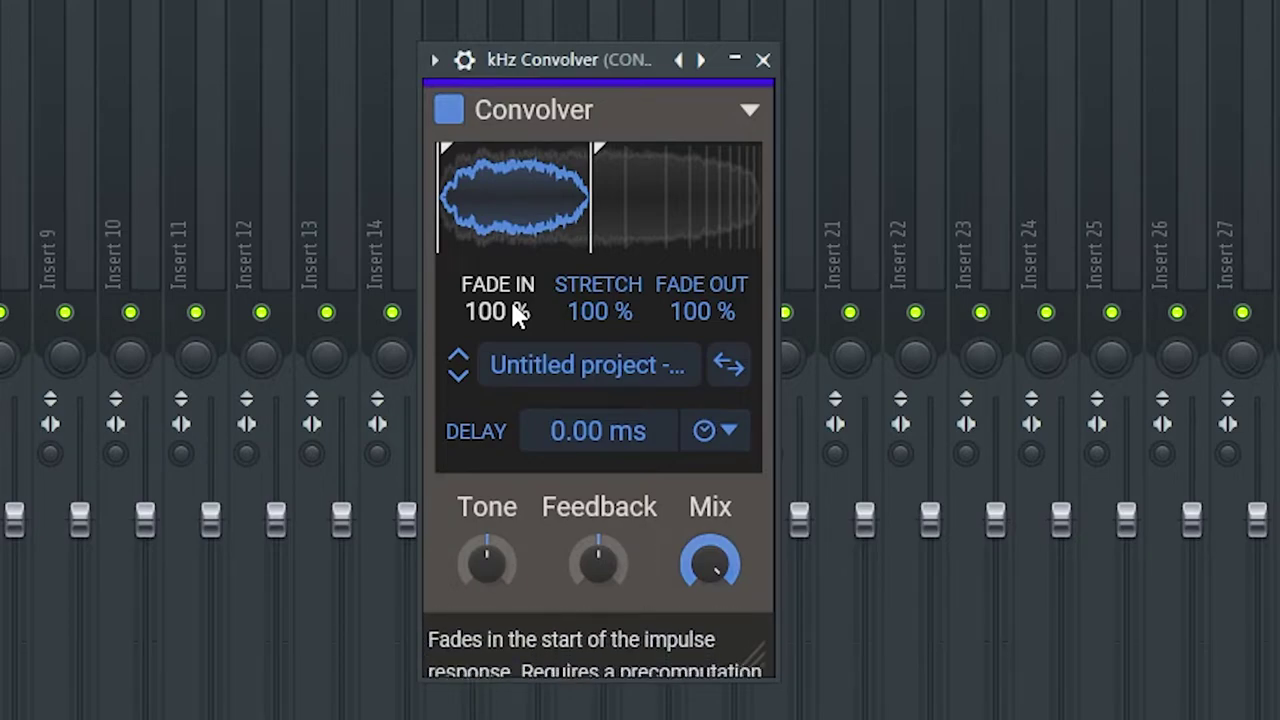
- Try Convolver's Tone at 100 % and return it to neutral
{"action": "scroll", "coordinate": [475, 565], "scroll_direction": "up", "scroll_amount": 5}
{"action": "scroll", "coordinate": [470, 560], "scroll_direction": "up", "scroll_amount": 3}
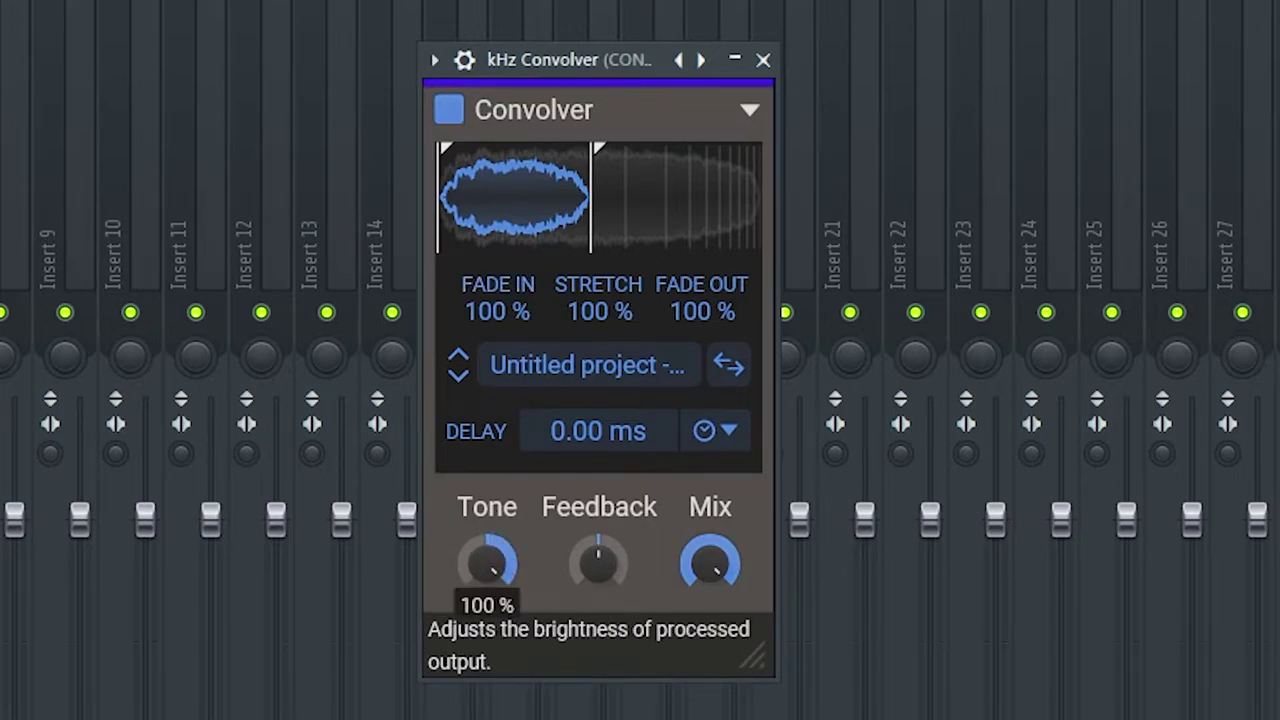
{"action": "left_click_drag", "start_coordinate": [470, 560], "coordinate": [410, 385]}
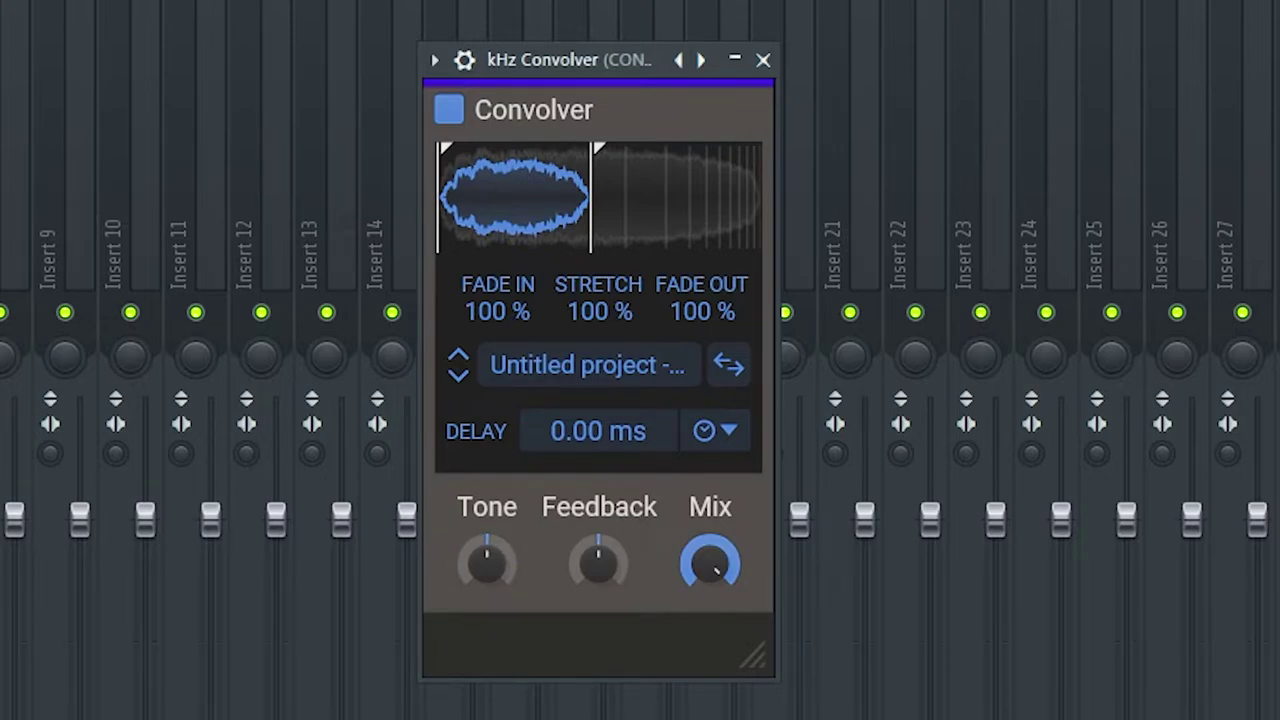
- Shift the impulse response's trim range towards the middle, narrow it to a short section, and close Convolver with playback stopped
{"action": "left_click_drag", "start_coordinate": [537, 220], "coordinate": [654, 197]}
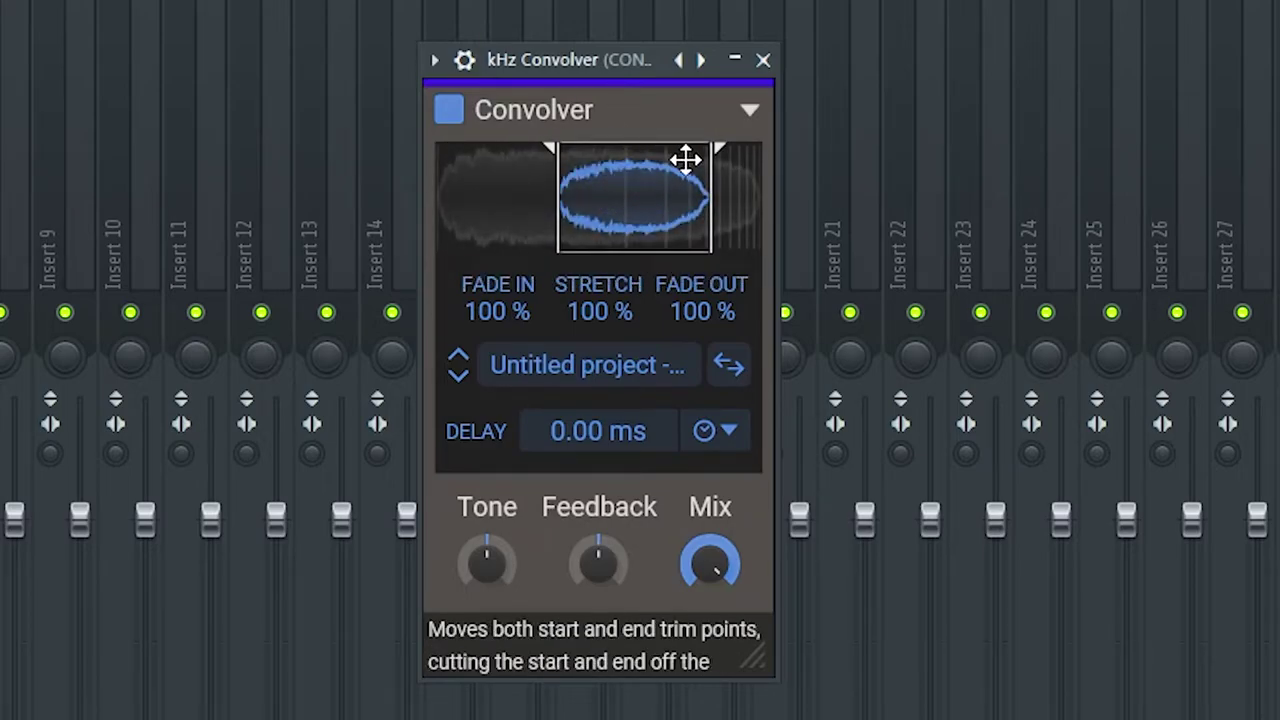
{"action": "mouse_move", "coordinate": [714, 180]}
{"action": "left_mouse_down"}
{"action": "mouse_move", "coordinate": [636, 194]}
{"action": "mouse_move", "coordinate": [660, 203]}
{"action": "left_mouse_up"}
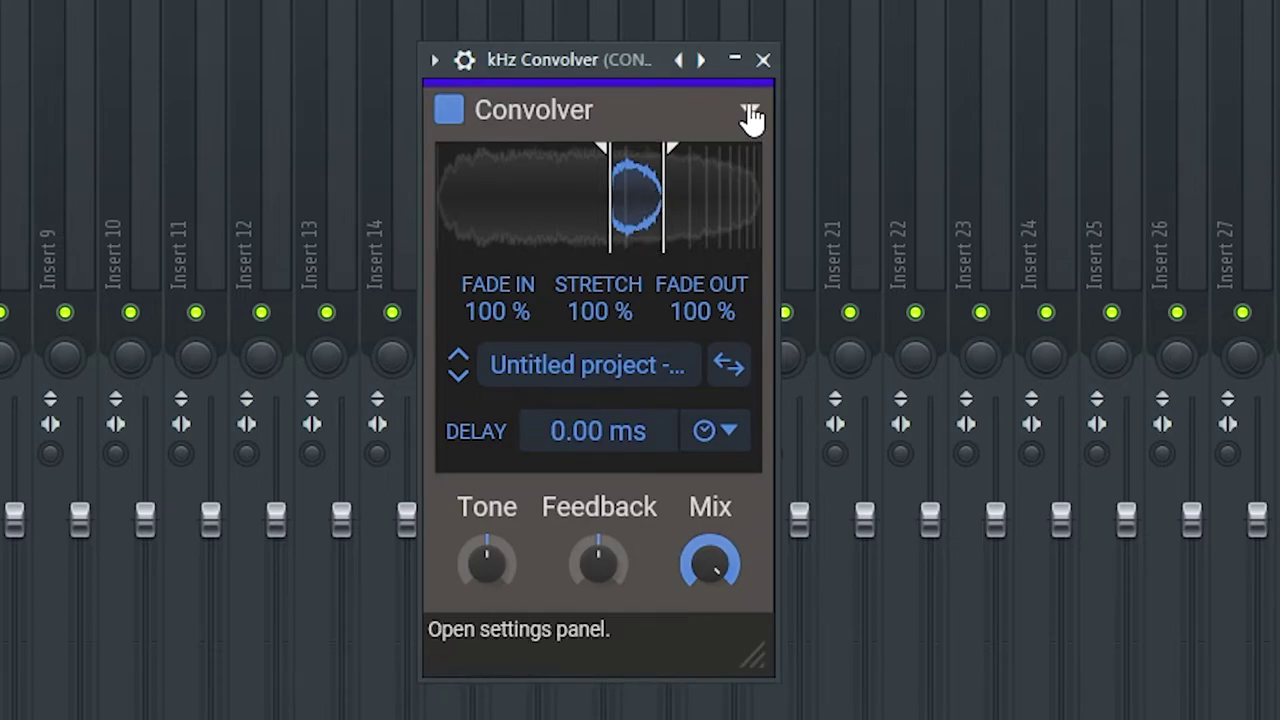
{"action": "left_click", "coordinate": [763, 61]}
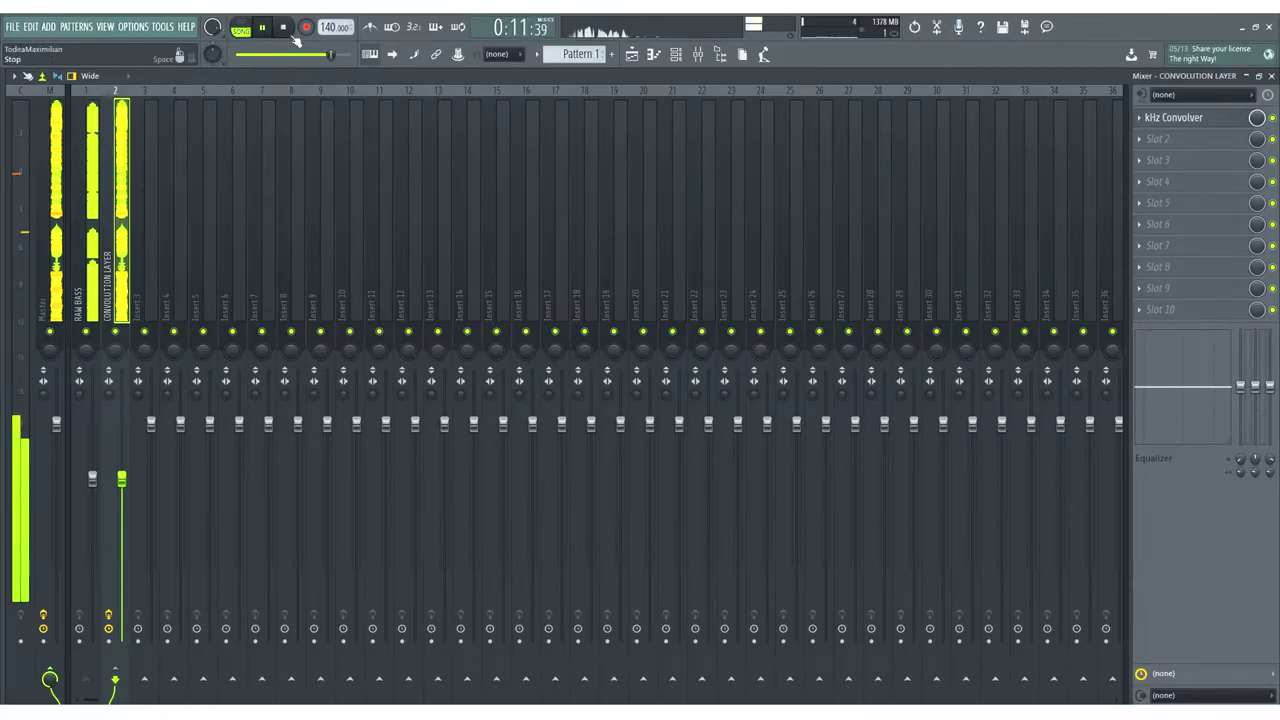
{"action": "left_click", "coordinate": [289, 30]}
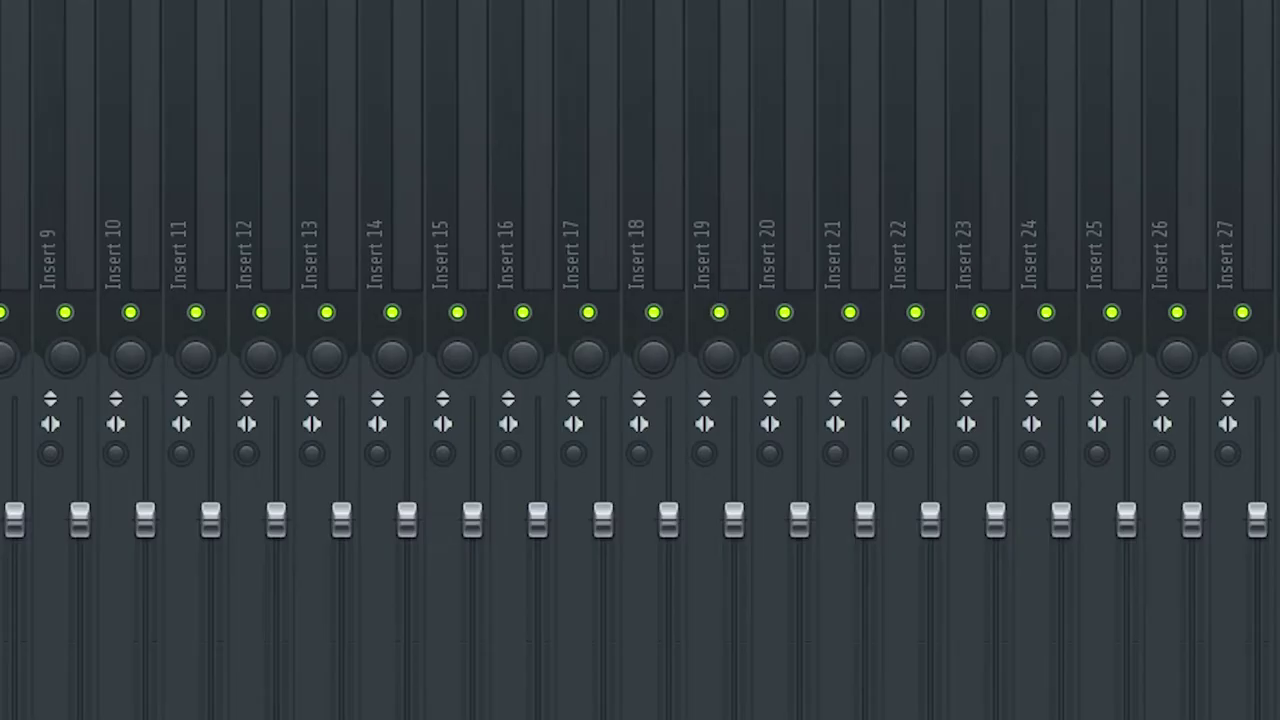
- Reopen Convolver, audition its stretch at 50 % and 212 %, reset it to 100 %, and stop playback with the plugin closed
{"action": "left_click", "coordinate": [1173, 117]}
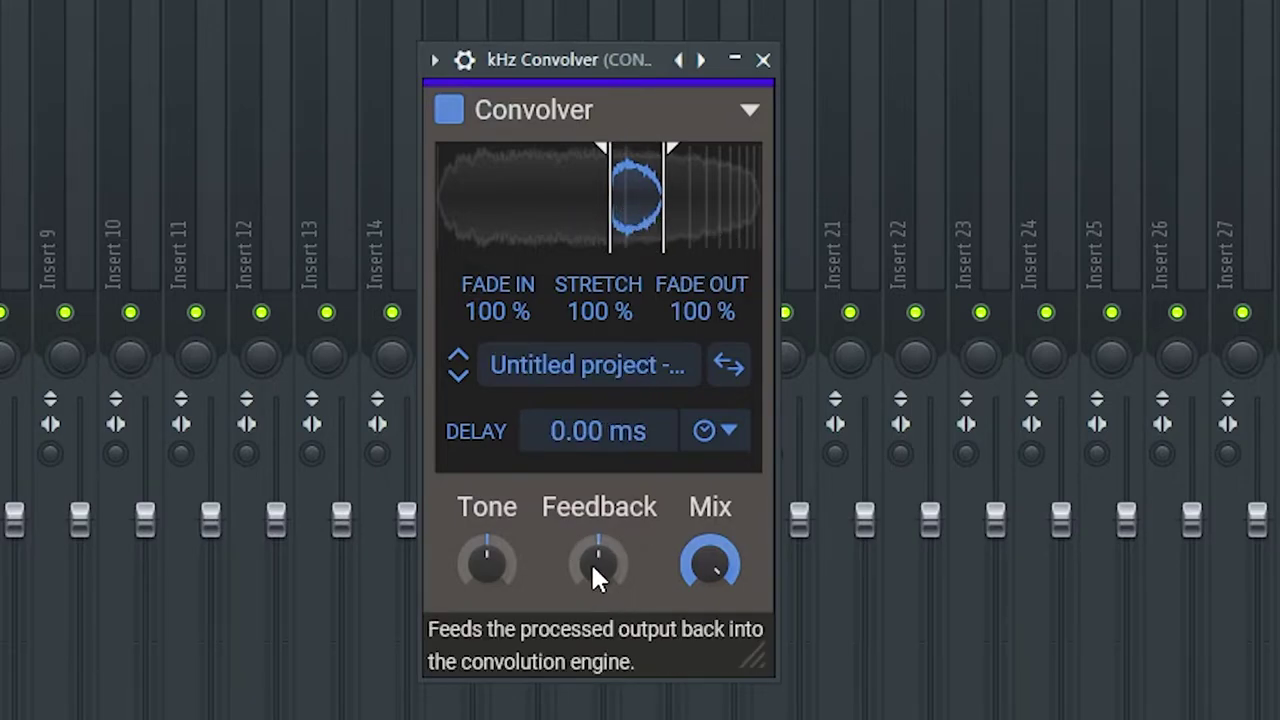
{"action": "left_click_drag", "start_coordinate": [595, 315], "coordinate": [597, 331]}
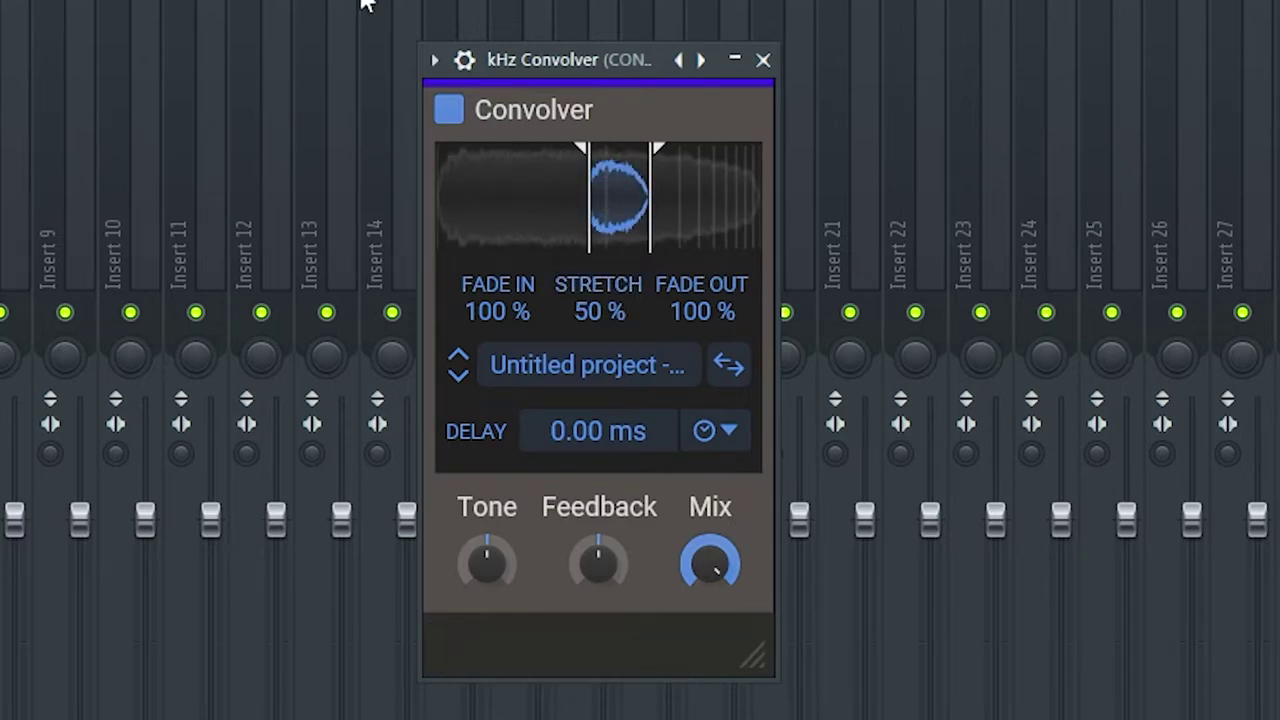
{"action": "mouse_move", "coordinate": [619, 307]}
{"action": "left_mouse_down"}
{"action": "mouse_move", "coordinate": [636, 336]}
{"action": "mouse_move", "coordinate": [632, 262]}
{"action": "left_mouse_up"}
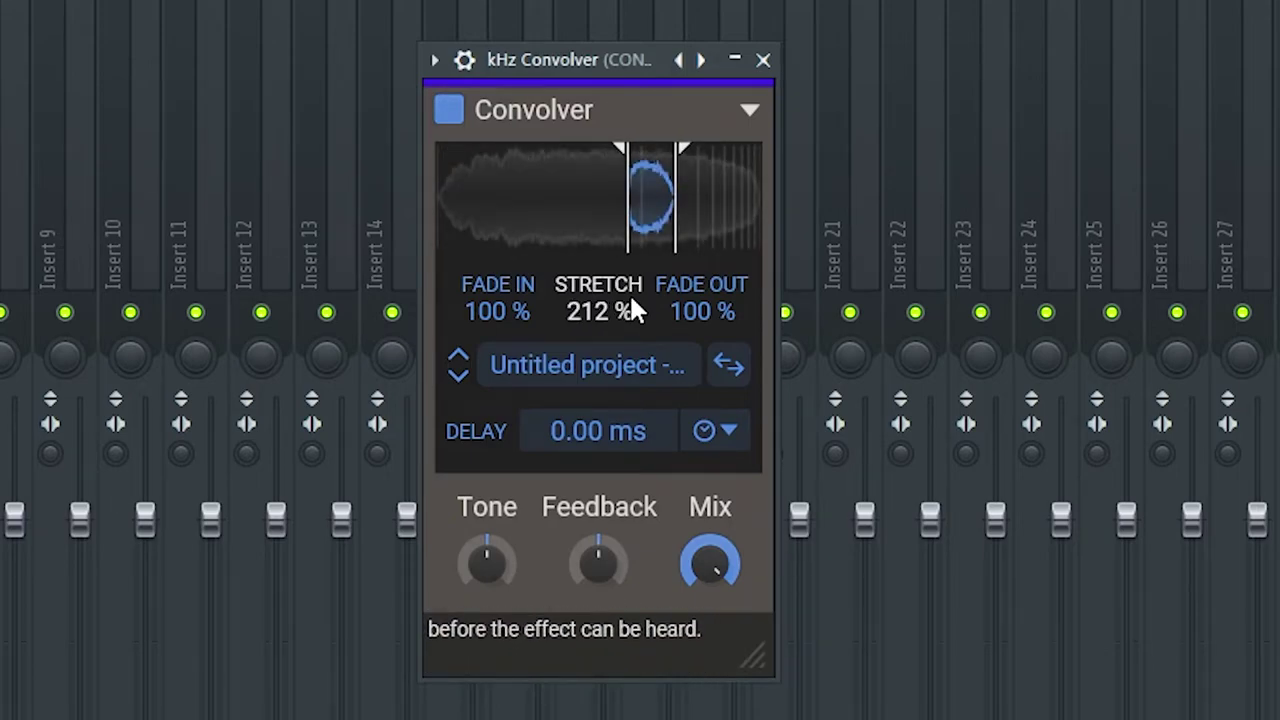
{"action": "double_click", "coordinate": [632, 302]}
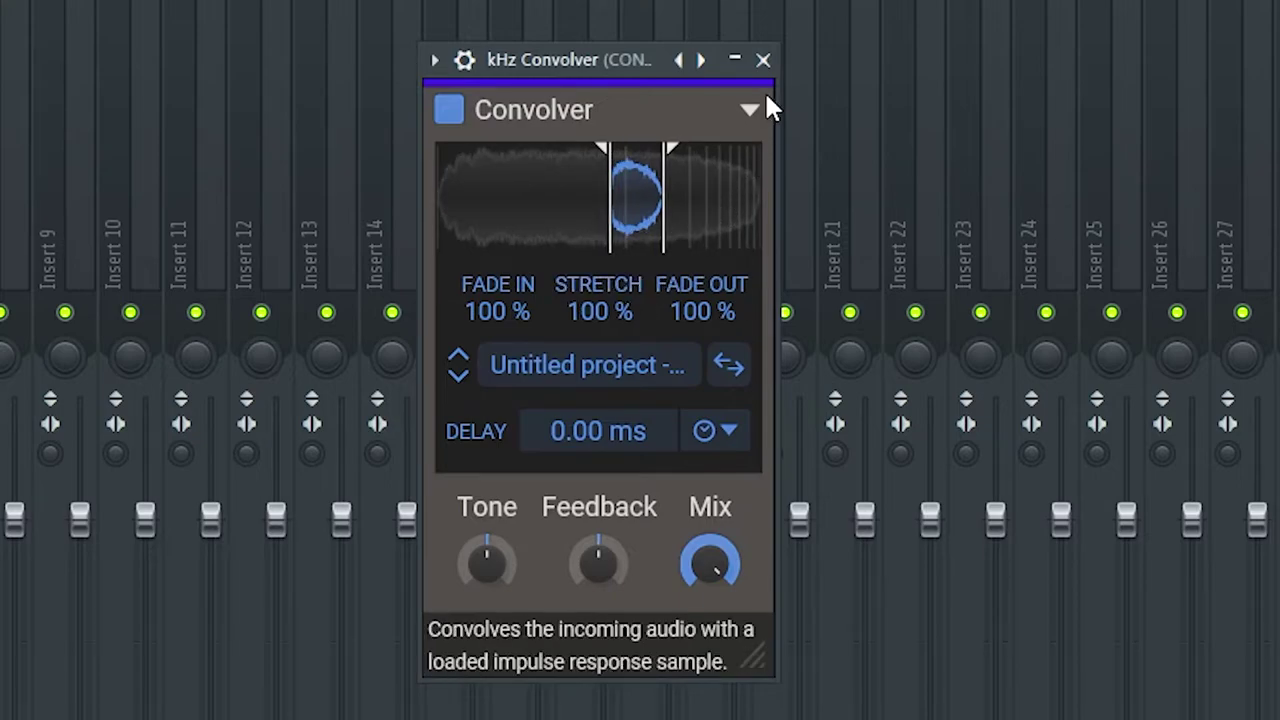
{"action": "left_click", "coordinate": [763, 60]}
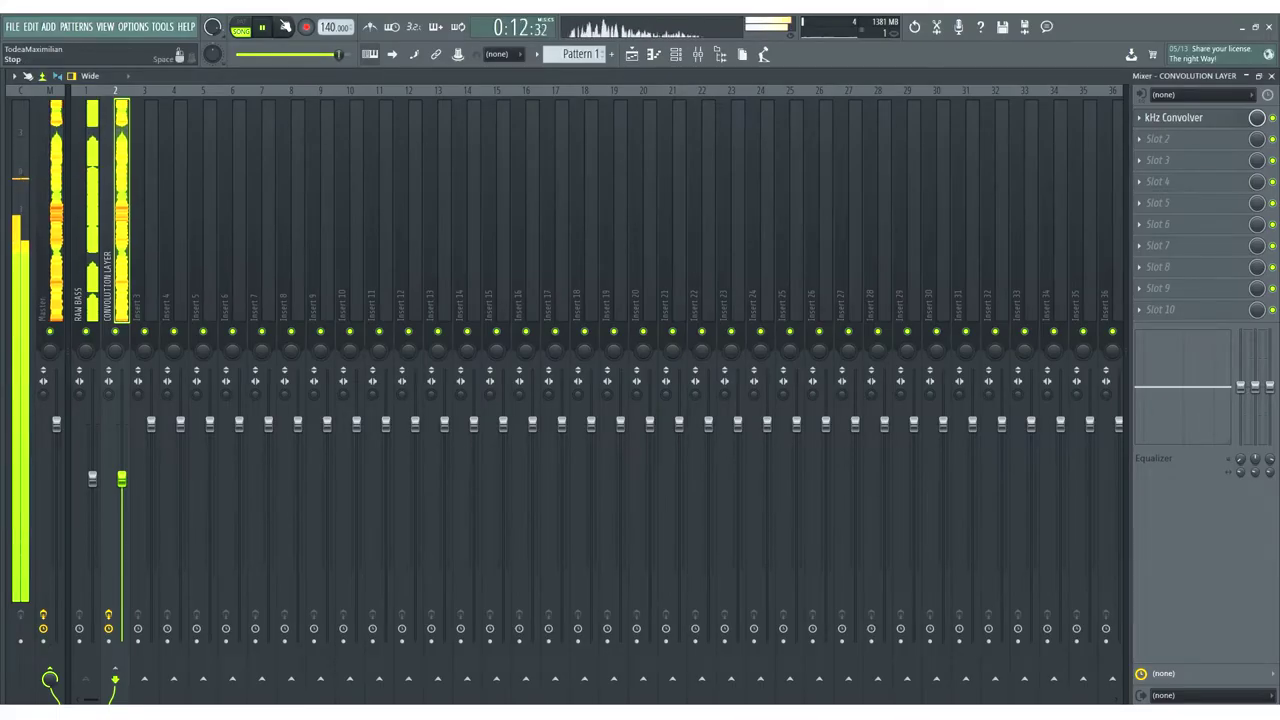
{"action": "left_click", "coordinate": [285, 27]}
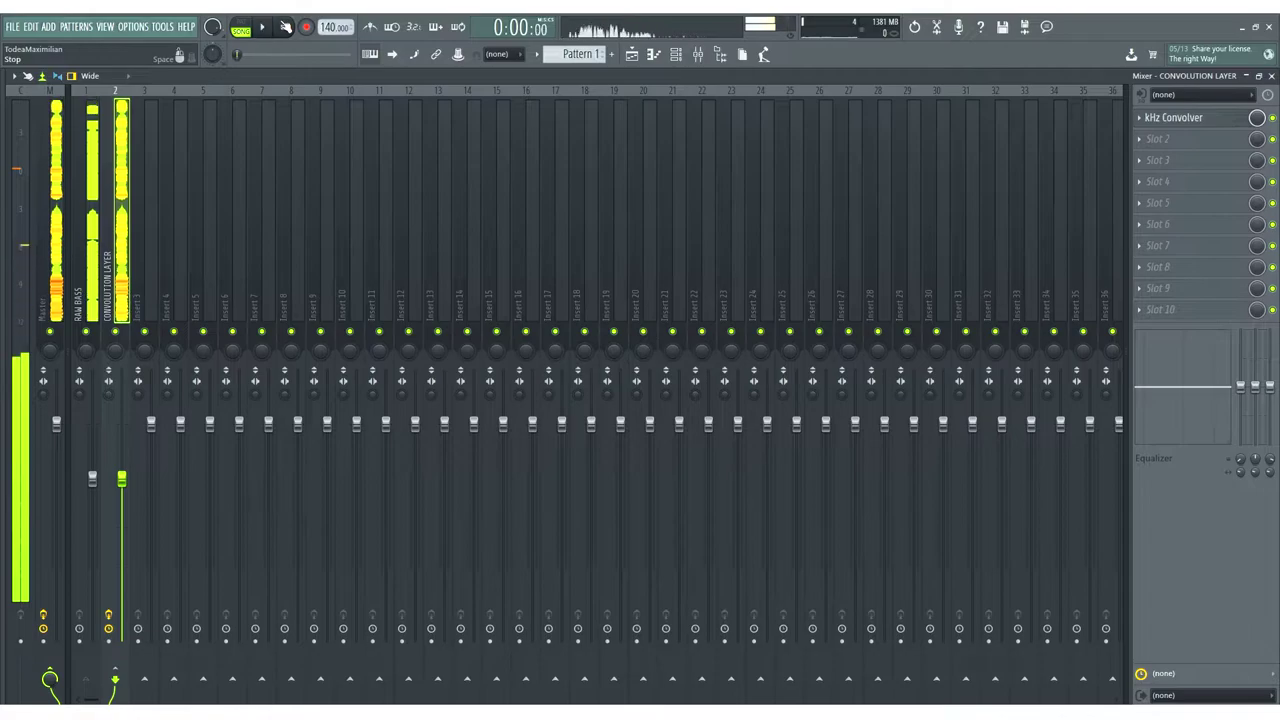
- Send RAW BASS to Insert 3, name that insert BASS and lower its fader to match the first two tracks
{"action": "left_click", "coordinate": [1155, 140]}
{"action": "key", "text": "Escape"}
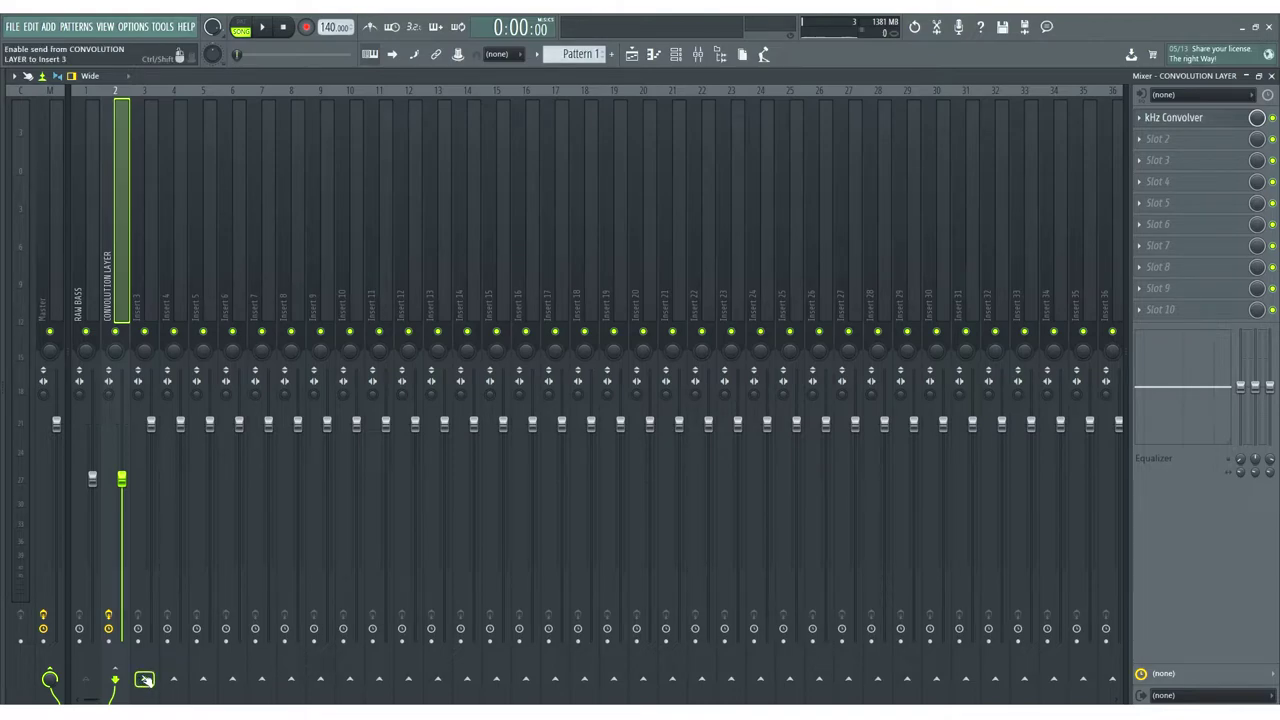
{"action": "key", "text": "Left"}
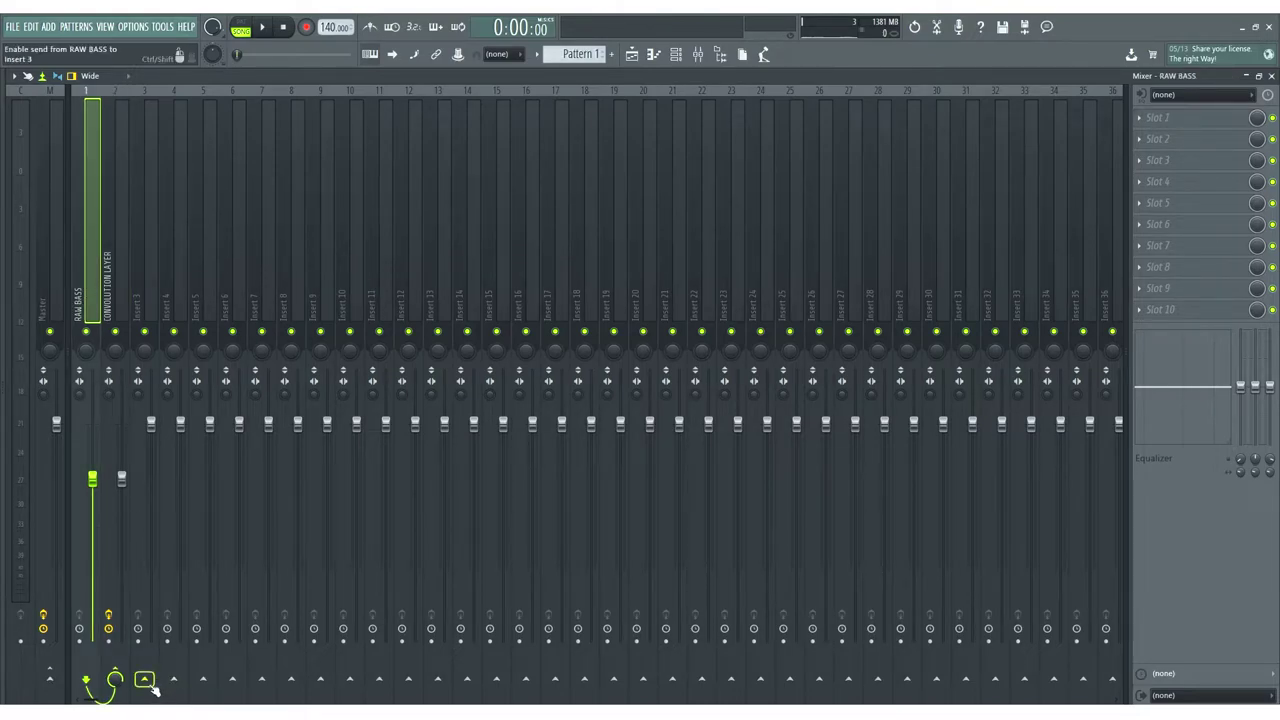
{"action": "left_click", "coordinate": [144, 290]}
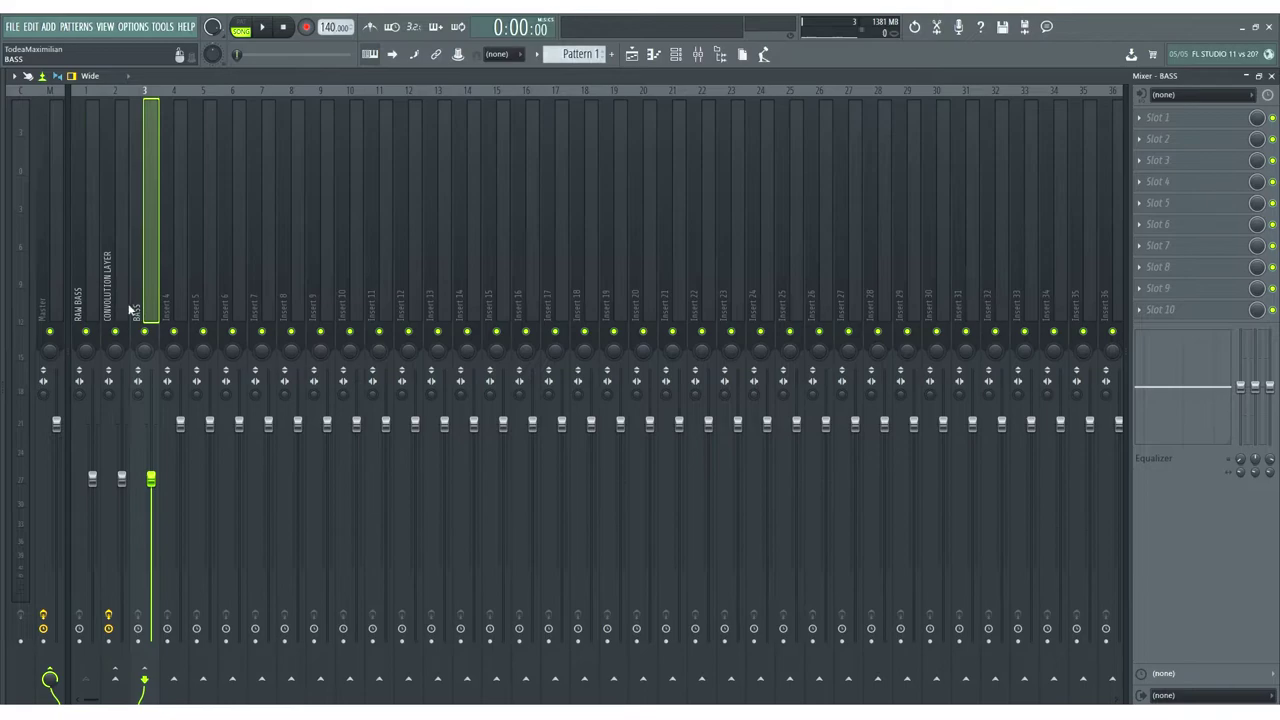
- Route the CONVOLUTION LAYER and BASS tracks together only to Insert 4
{"action": "left_click", "coordinate": [120, 290]}
{"action": "left_click", "coordinate": [141, 290], "text": "ctrl"}
{"action": "right_click", "coordinate": [178, 683]}
{"action": "left_click", "coordinate": [225, 660]}
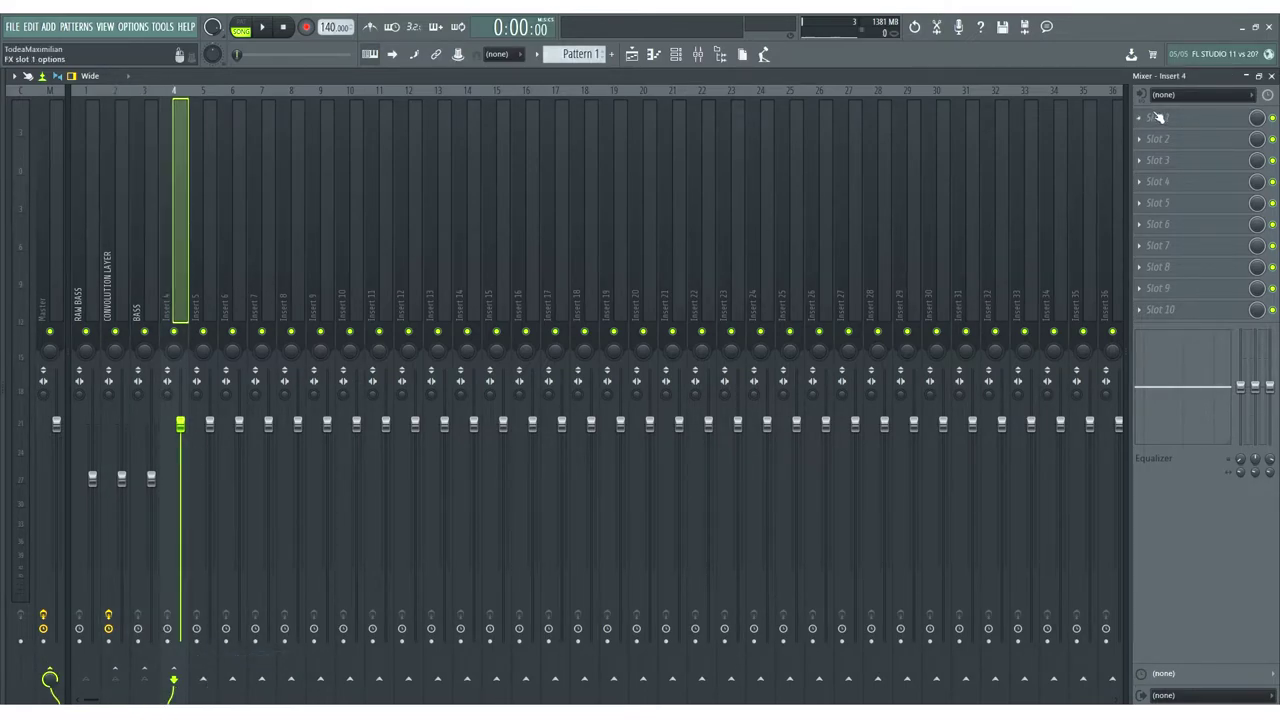
- Play the song and load OTT in Insert 4's first slot with upward strength at 38 % and downward strength at 53 %
{"action": "left_click", "coordinate": [1158, 115]}
{"action": "left_click", "coordinate": [175, 212]}
{"action": "left_click", "coordinate": [264, 28]}
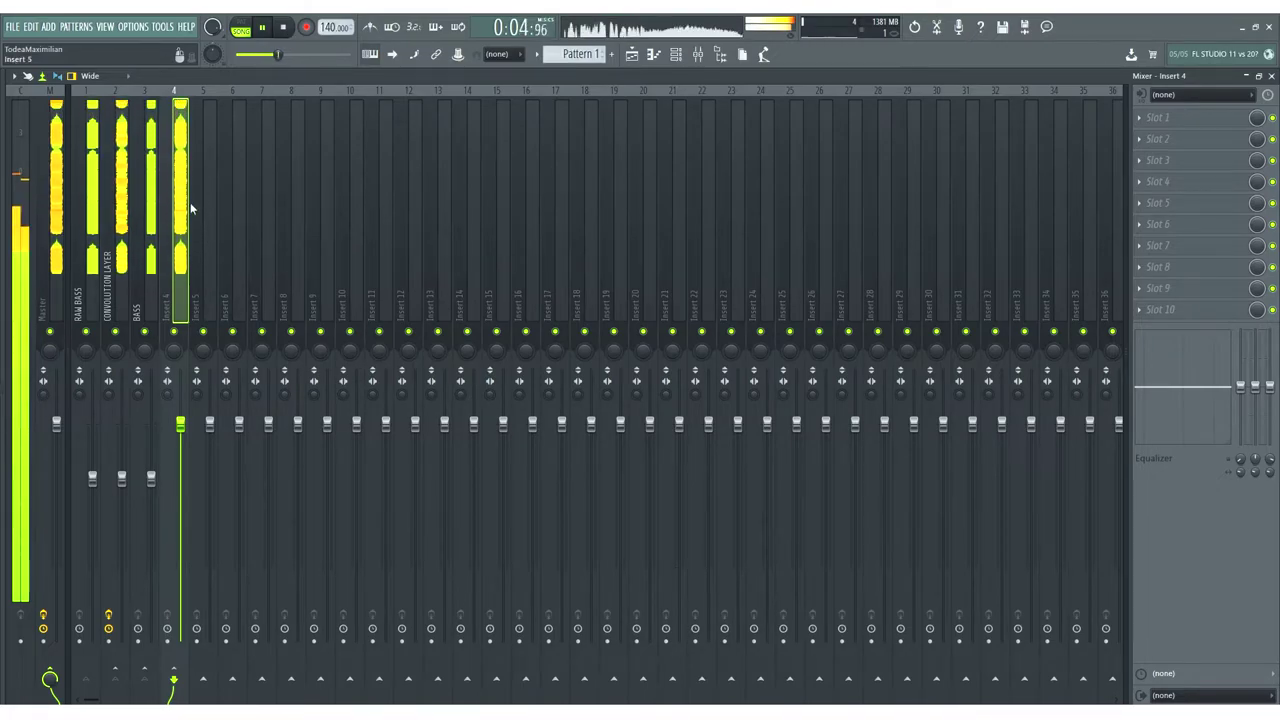
{"action": "left_click", "coordinate": [1157, 119]}
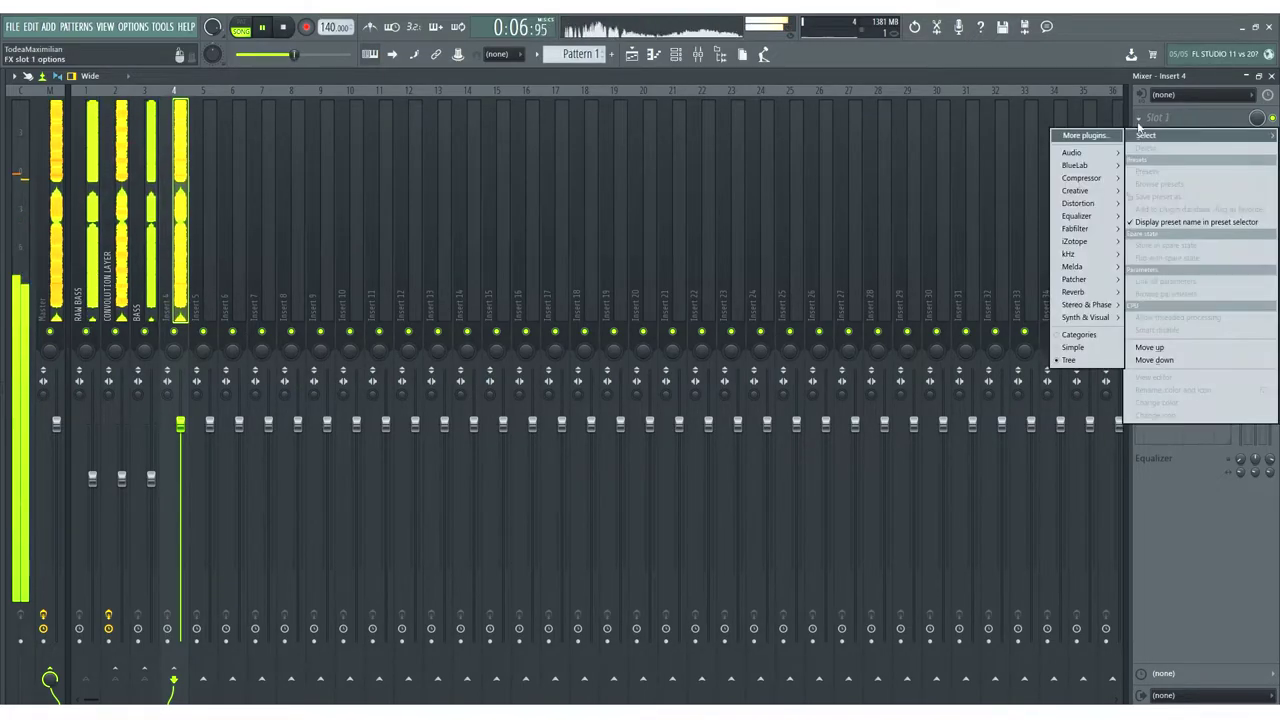
{"action": "mouse_move", "coordinate": [1082, 178]}
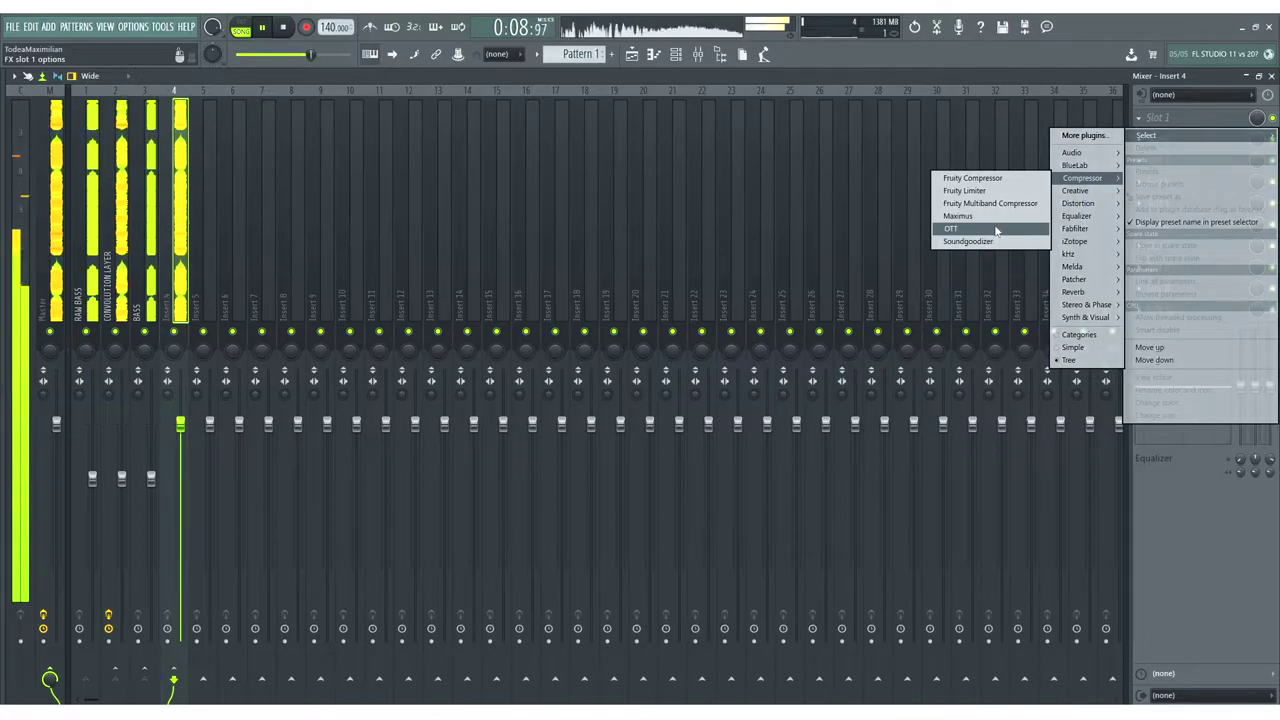
{"action": "left_click", "coordinate": [995, 231]}
{"action": "scroll", "coordinate": [392, 405], "scroll_direction": "down", "scroll_amount": 5}
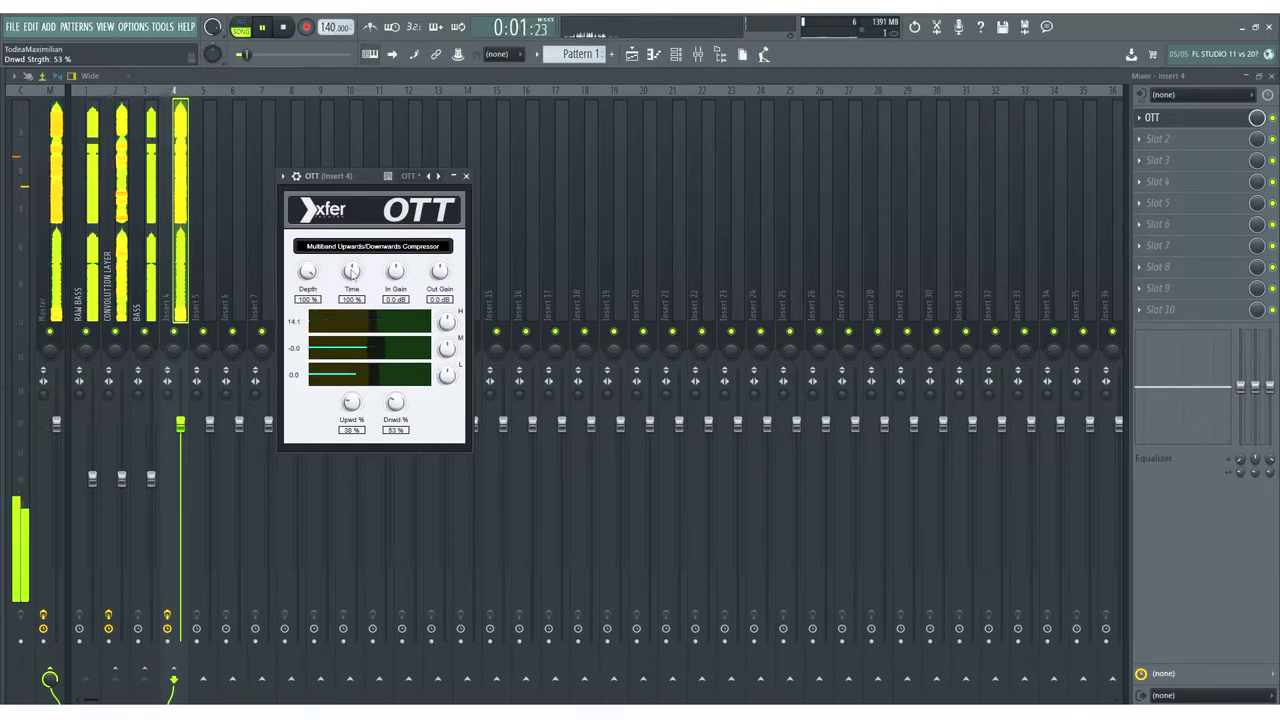
{"action": "left_click", "coordinate": [466, 177]}
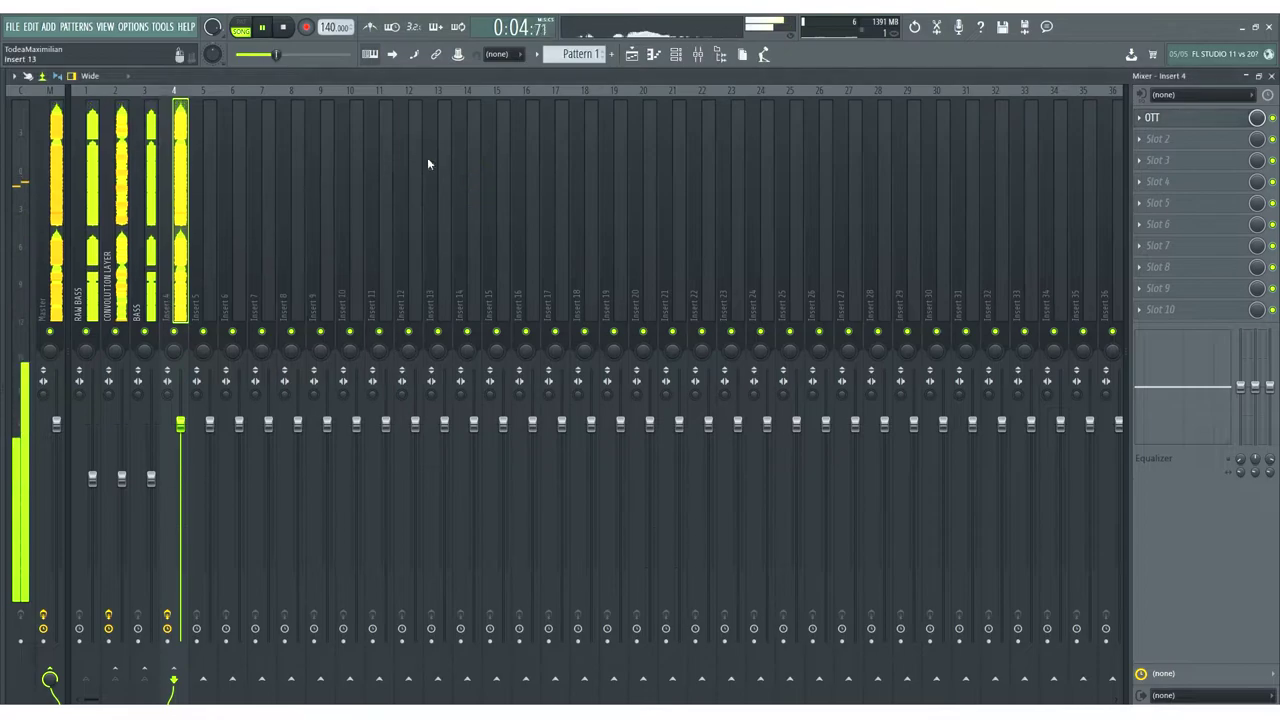
- Stop playback, load Maximus after Convolver on the CONVOLUTION LAYER track and flatten its HIGH band curve at 0 dB
{"action": "left_click", "coordinate": [290, 33]}
{"action": "left_click", "coordinate": [120, 250]}
{"action": "left_click", "coordinate": [1200, 120]}
{"action": "left_click", "coordinate": [1195, 125]}
{"action": "left_click", "coordinate": [1191, 148]}
{"action": "mouse_move", "coordinate": [1100, 199]}
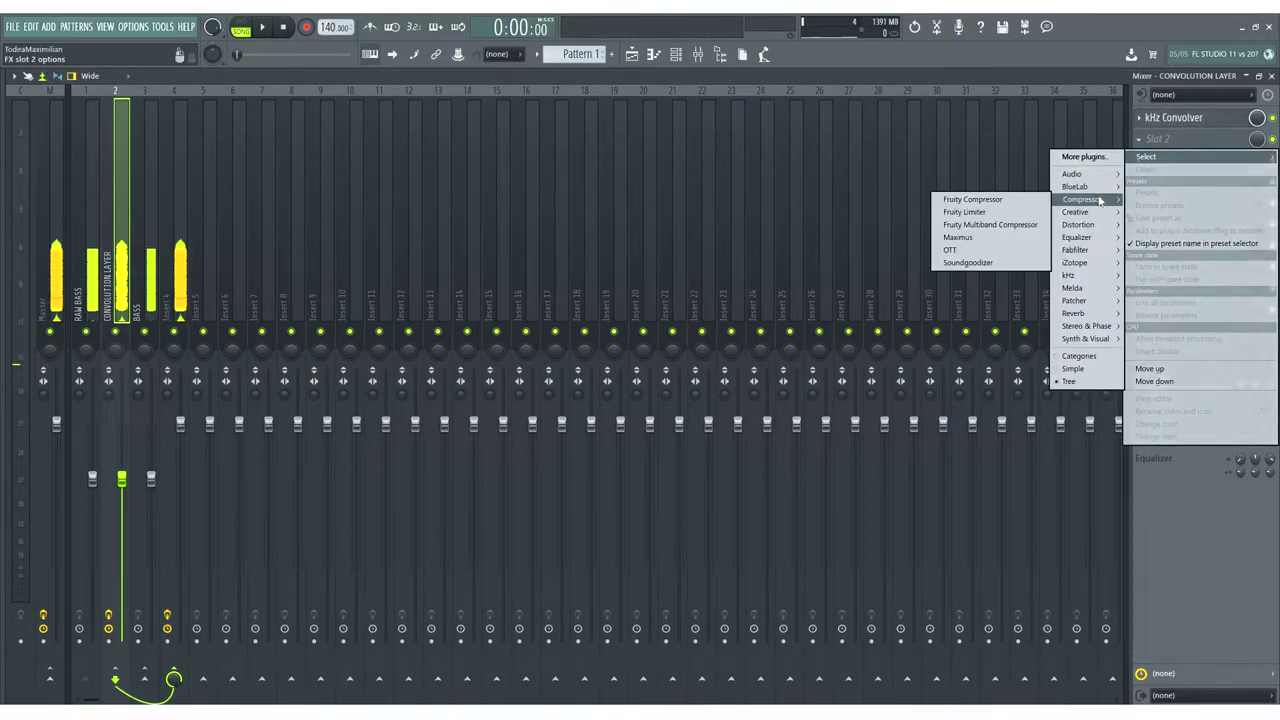
{"action": "left_click", "coordinate": [975, 237]}
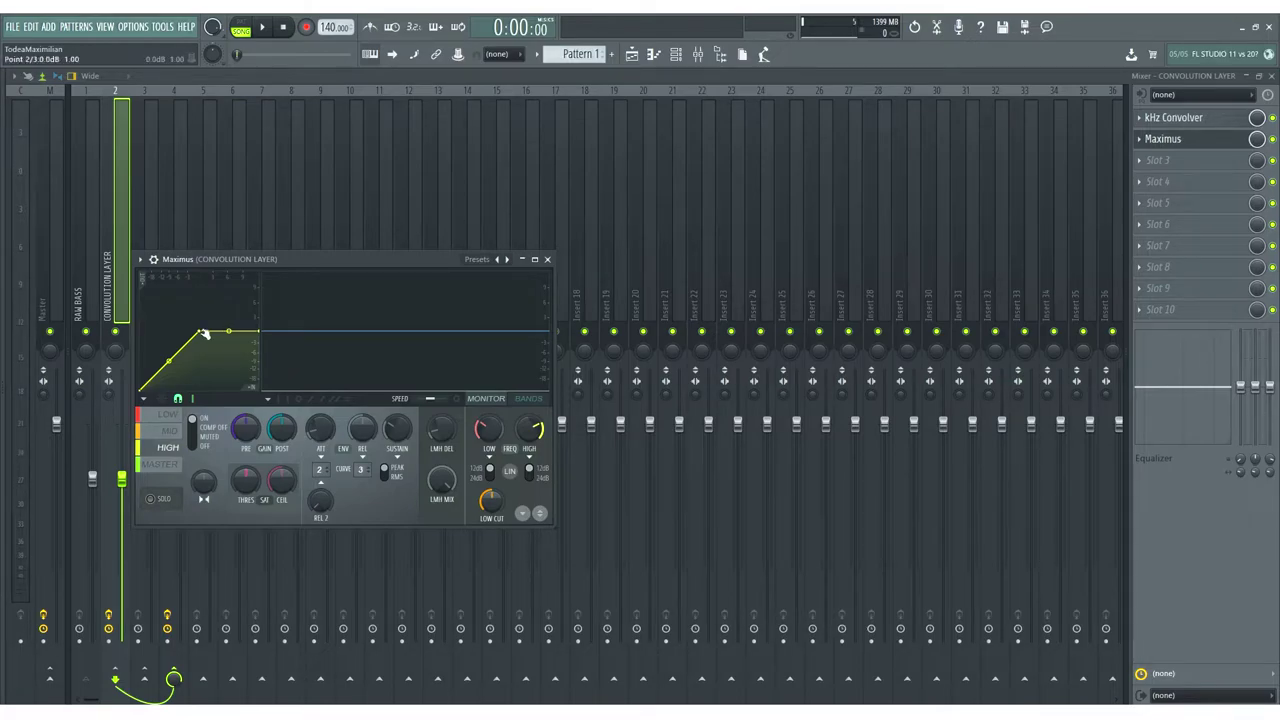
- Shape Maximus's MID band curve like the HIGH band, reaching 0 dB at about -6 dB input and staying flat
{"action": "left_click_drag", "start_coordinate": [270, 262], "coordinate": [532, 215]}
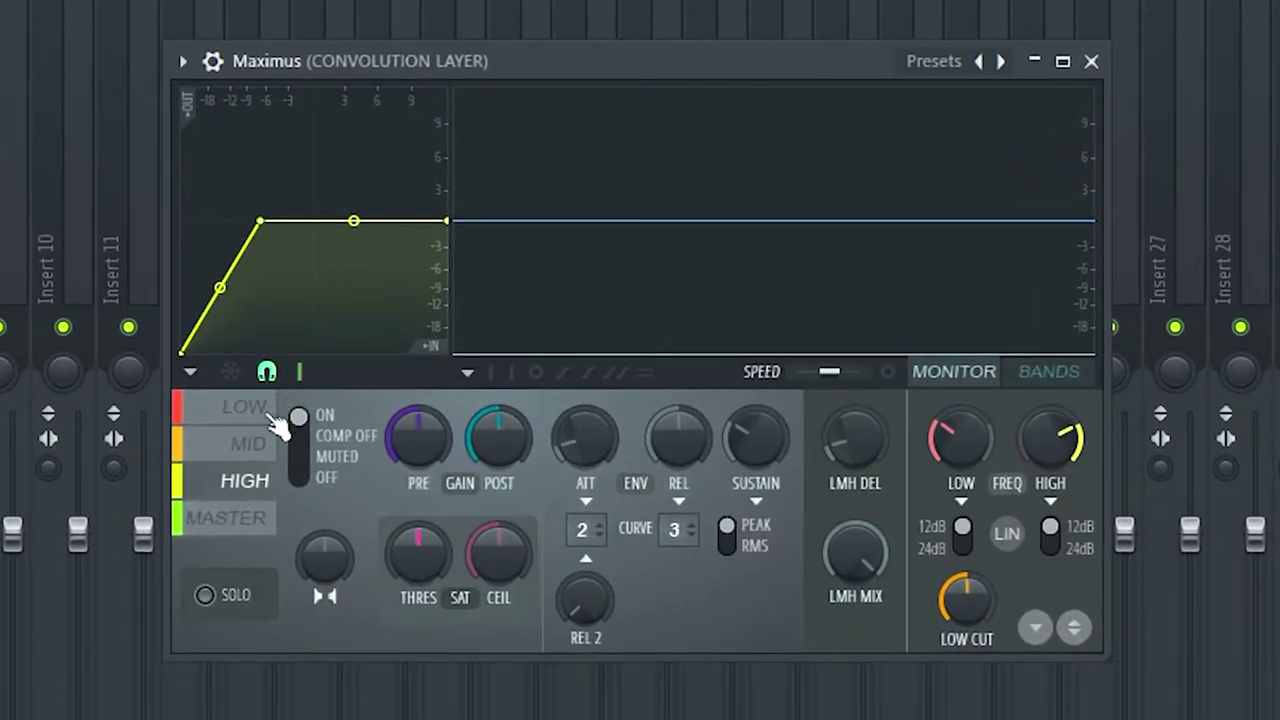
{"action": "left_click", "coordinate": [252, 443]}
{"action": "left_click_drag", "start_coordinate": [325, 234], "coordinate": [266, 223]}
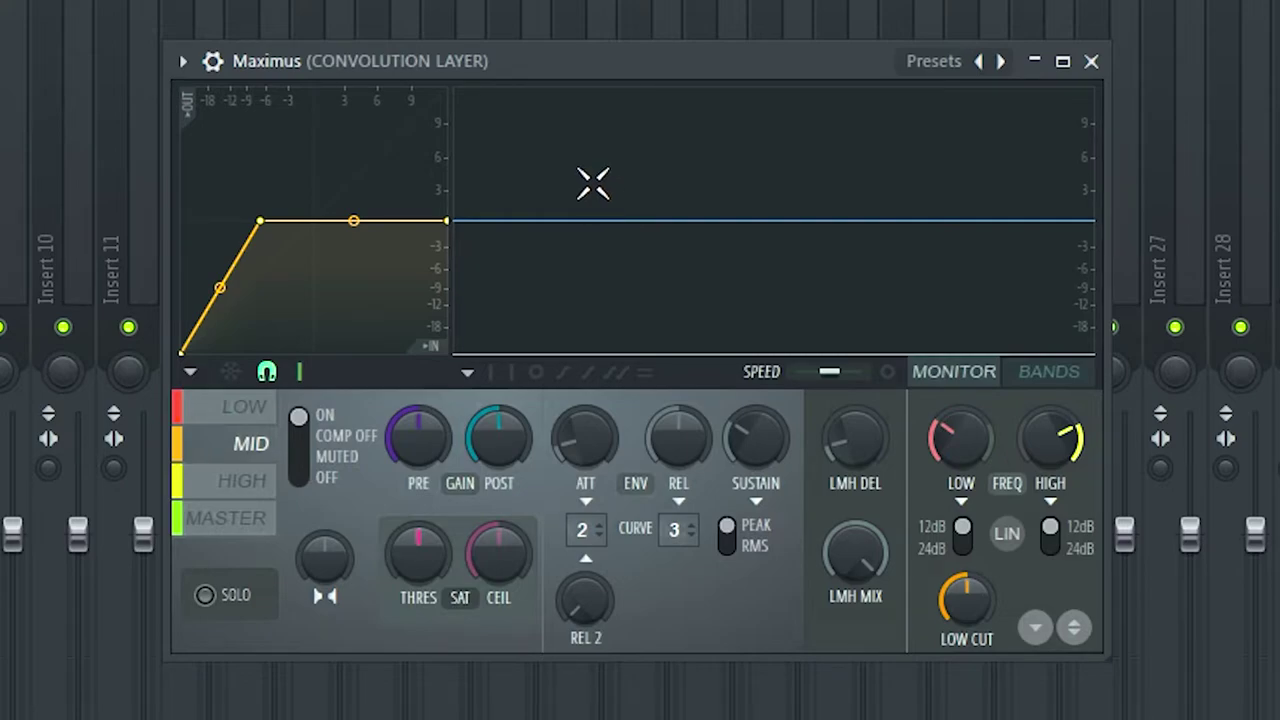
- Play the song and raise the LOW crossover frequency in Maximus
{"action": "key", "text": "space"}
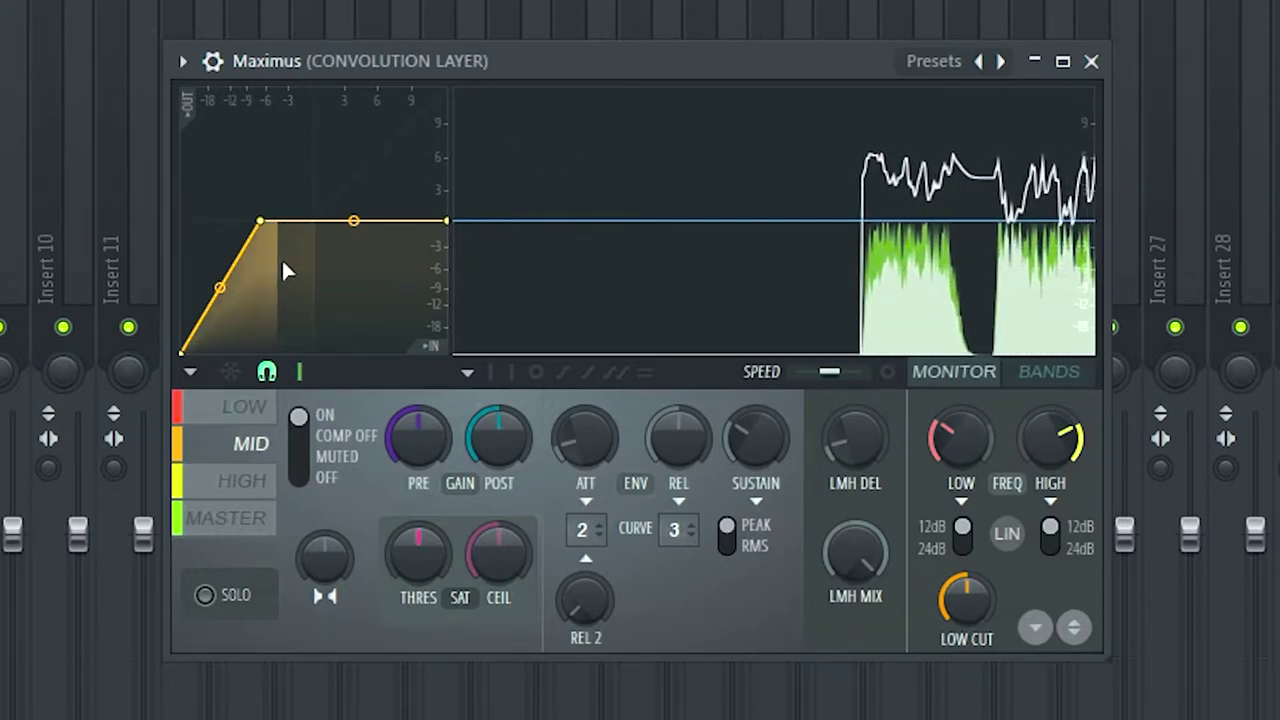
{"action": "scroll", "coordinate": [971, 445], "scroll_direction": "up", "scroll_amount": 2}
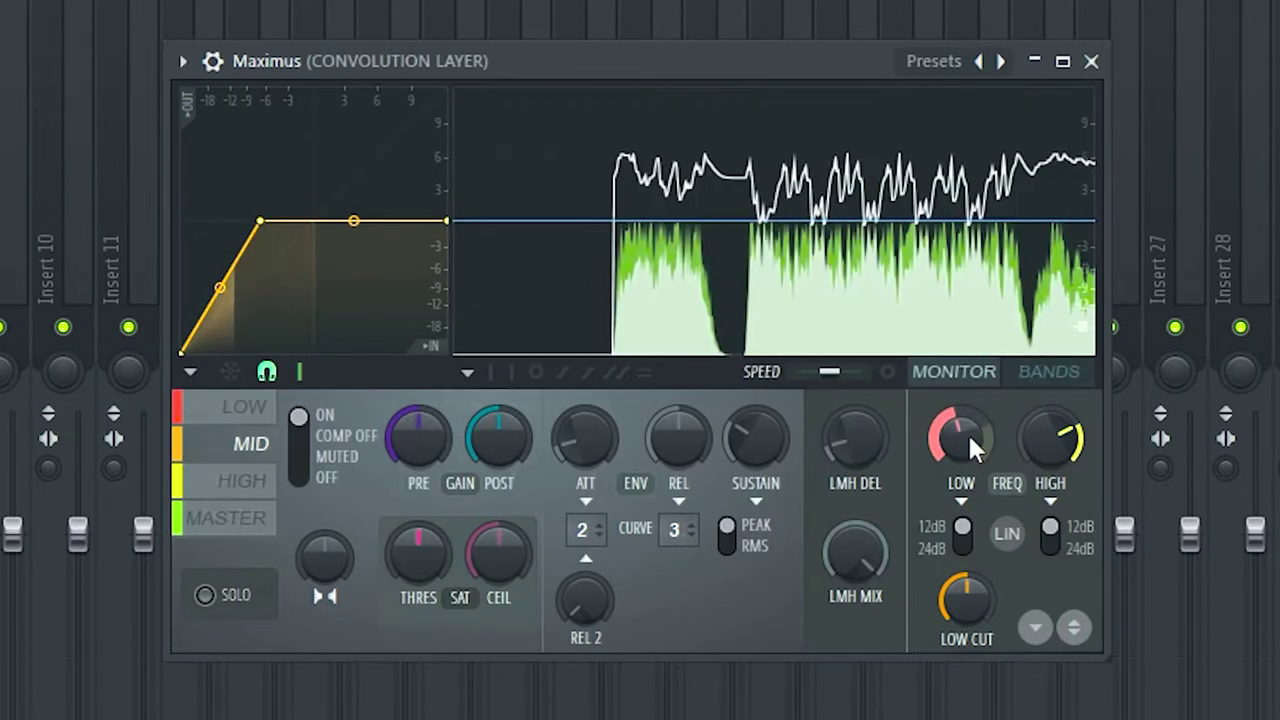
{"action": "scroll", "coordinate": [1040, 440], "scroll_direction": "up", "scroll_amount": 1}
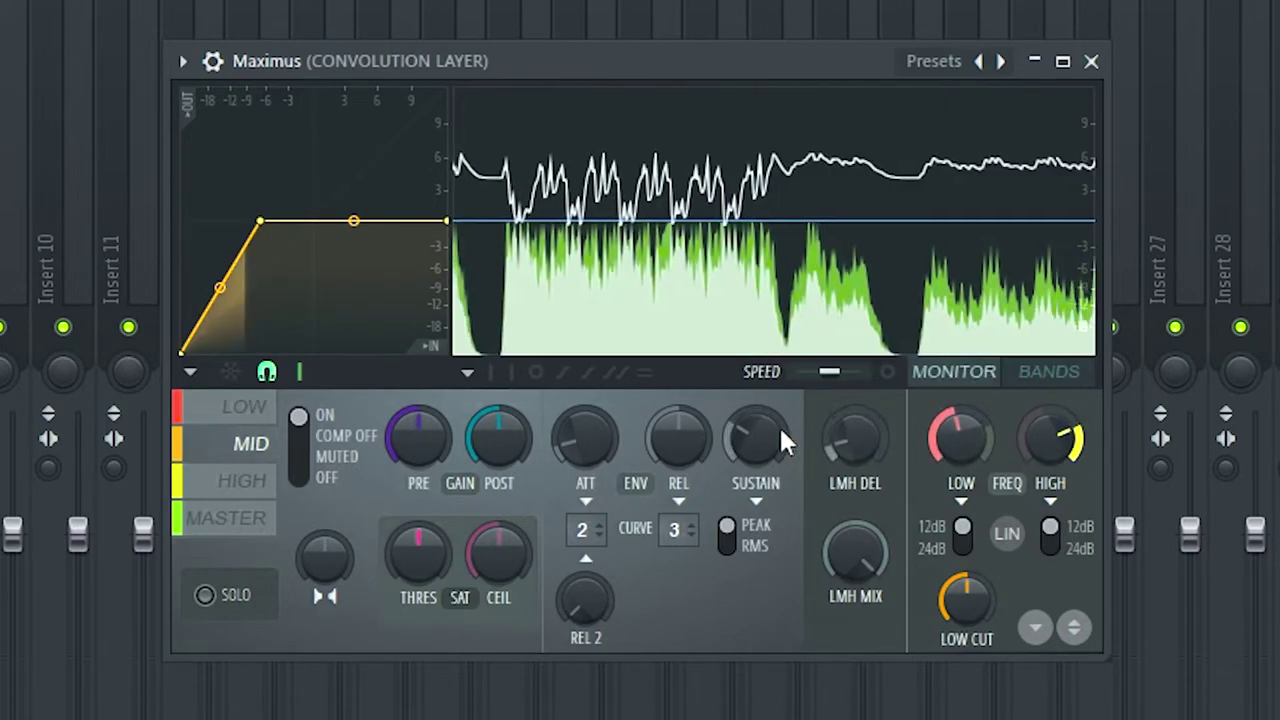
- Shift the knee of Maximus's MID band curve to a lower input level, keeping it at 0 dB
{"action": "left_click_drag", "start_coordinate": [262, 219], "coordinate": [240, 220]}
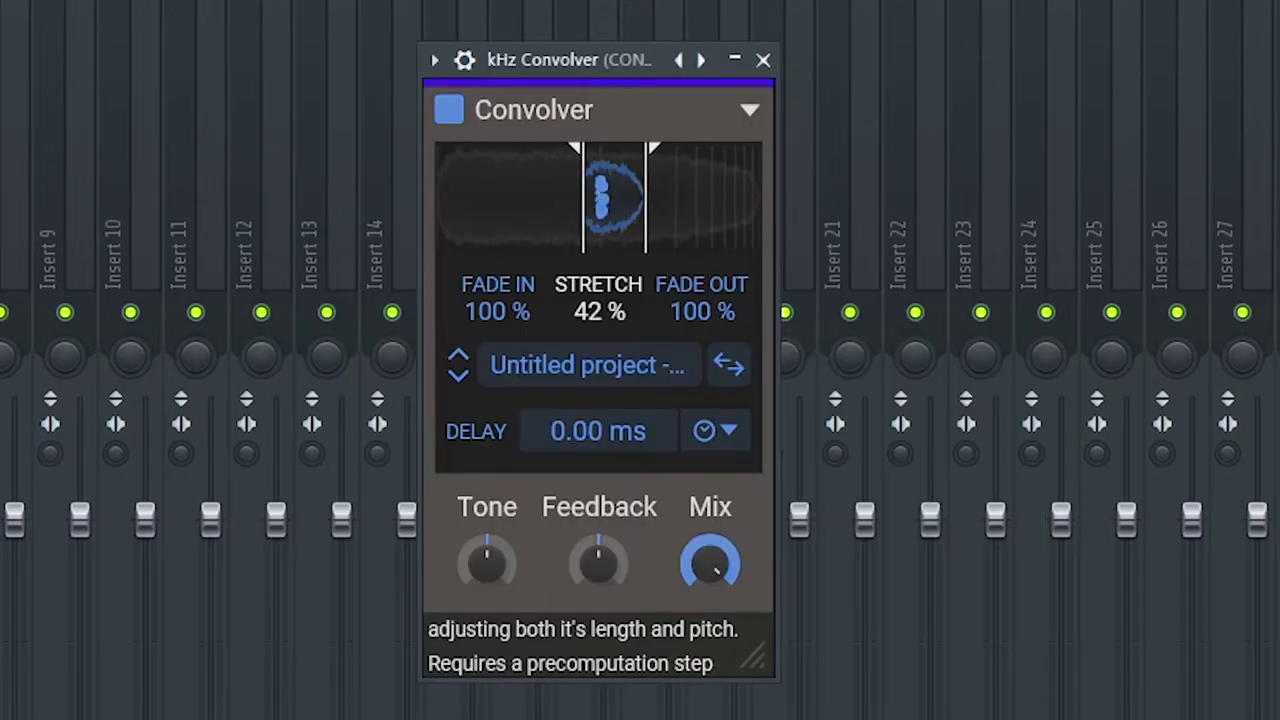
- Try Convolver with the stretch at 50 %, a delay of about 19.5 ms and feedback of about 45 %
{"action": "left_click_drag", "start_coordinate": [599, 311], "coordinate": [599, 300]}
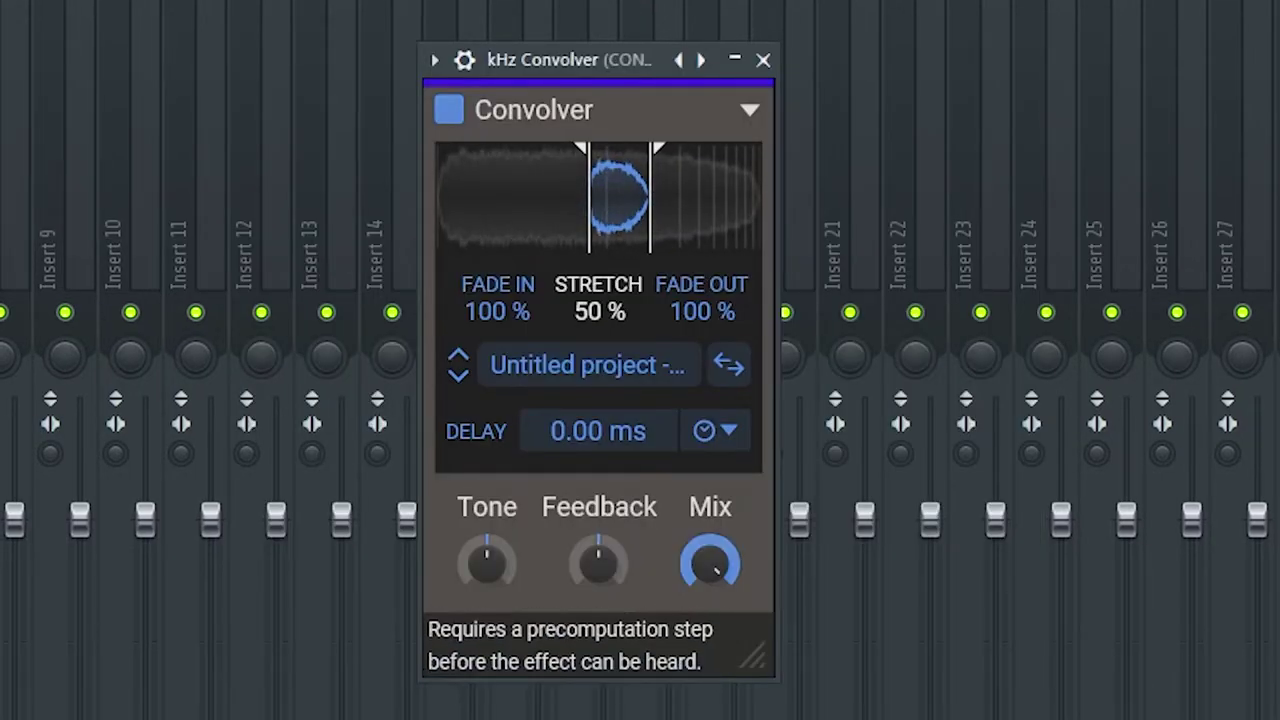
{"action": "left_click_drag", "start_coordinate": [635, 429], "coordinate": [635, 400]}
{"action": "left_click_drag", "start_coordinate": [594, 532], "coordinate": [594, 488]}
{"action": "left_click_drag", "start_coordinate": [598, 431], "coordinate": [598, 400]}
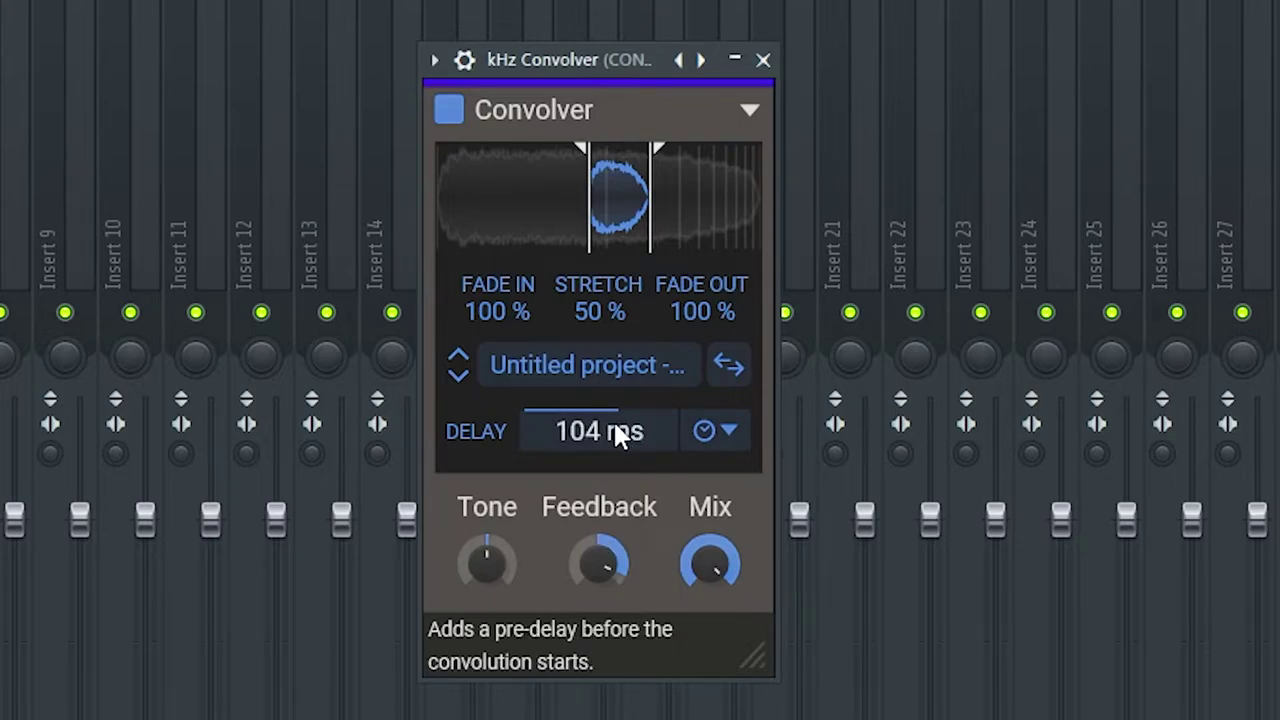
{"action": "scroll", "coordinate": [614, 422], "scroll_direction": "down", "scroll_amount": 4}
{"action": "left_click_drag", "start_coordinate": [598, 431], "coordinate": [598, 470]}
{"action": "left_click_drag", "start_coordinate": [600, 562], "coordinate": [600, 600]}
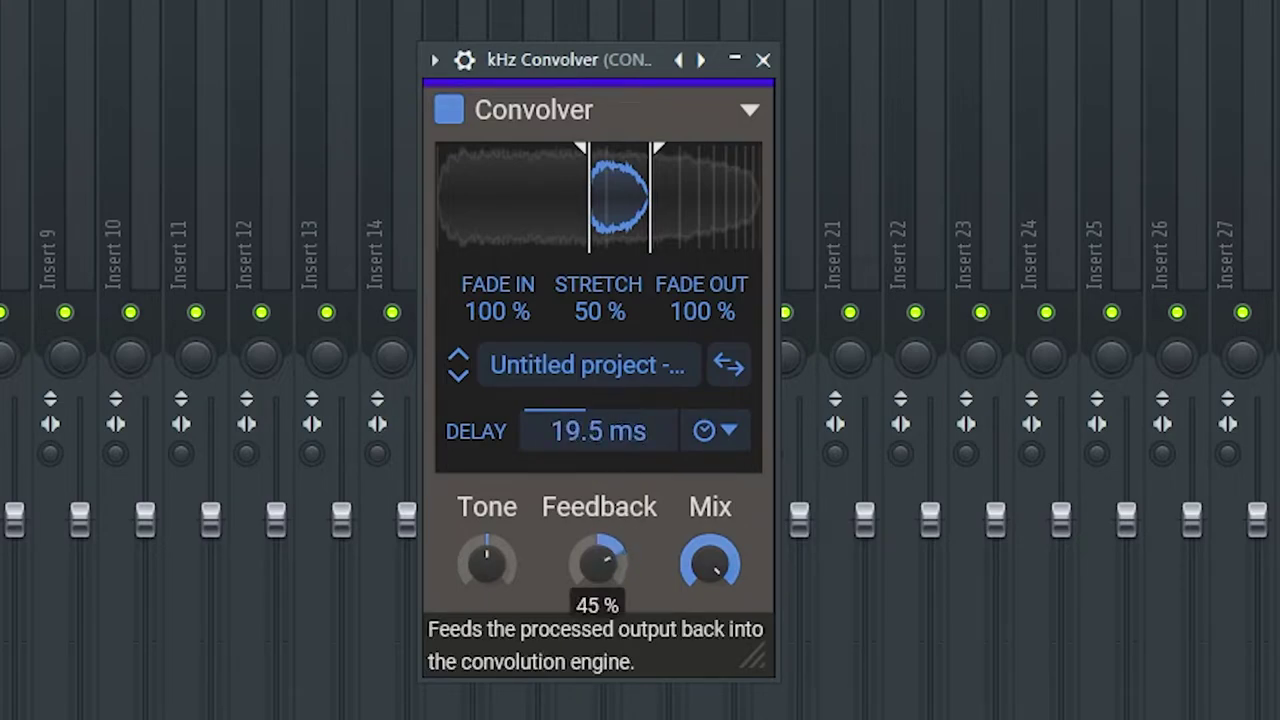
{"action": "left_click", "coordinate": [487, 563]}
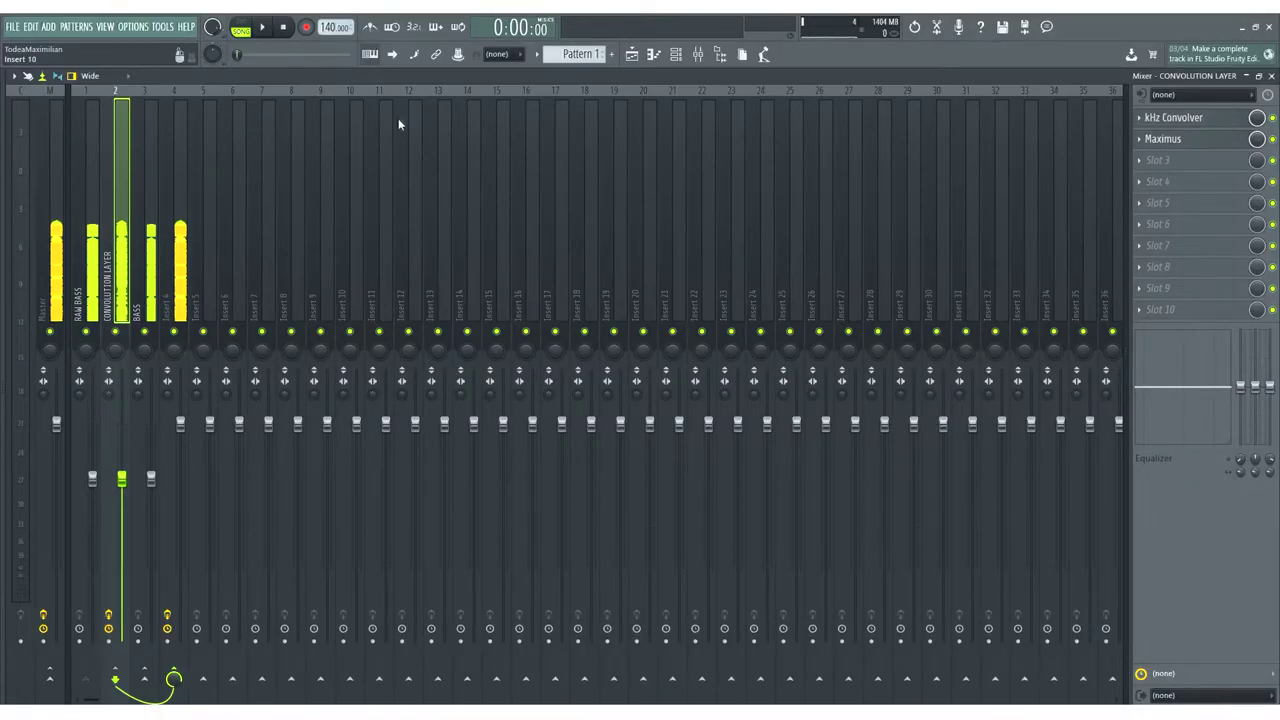
- Load kHz Chorus in slot 3 of the CONVOLUTION LAYER track and move it ahead of Maximus while the song plays
{"action": "left_click", "coordinate": [1197, 159]}
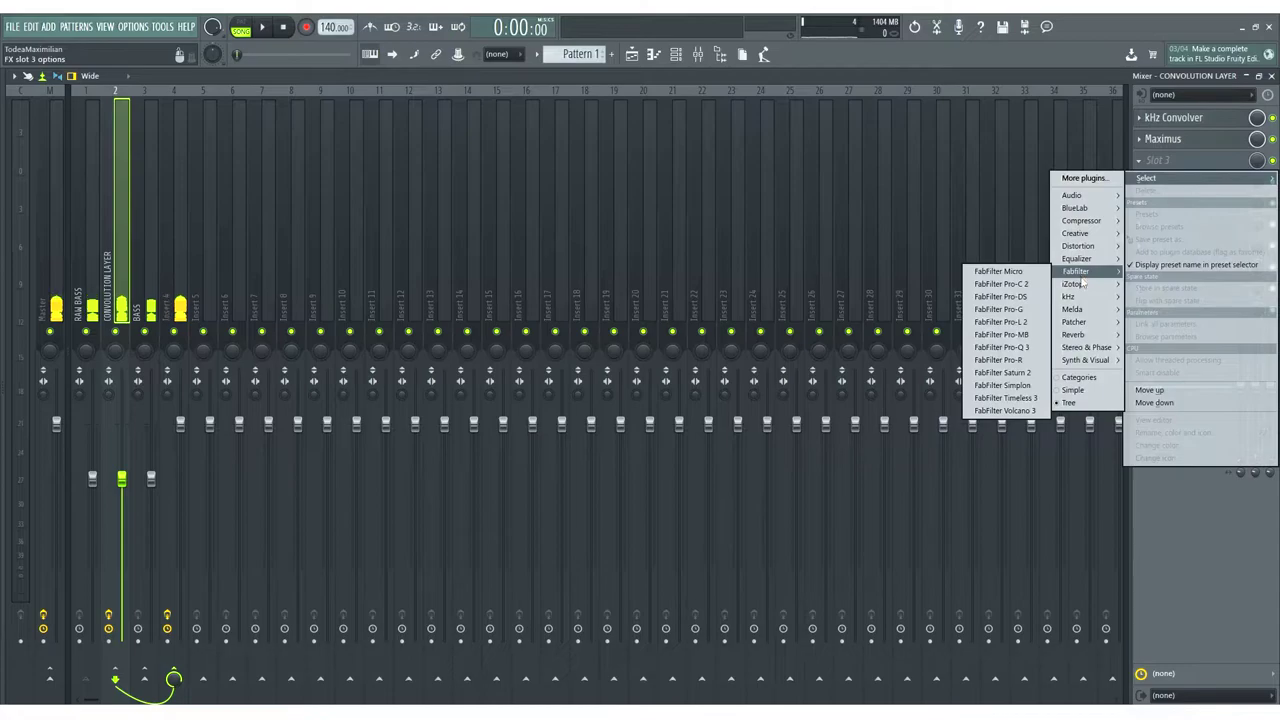
{"action": "mouse_move", "coordinate": [1080, 296]}
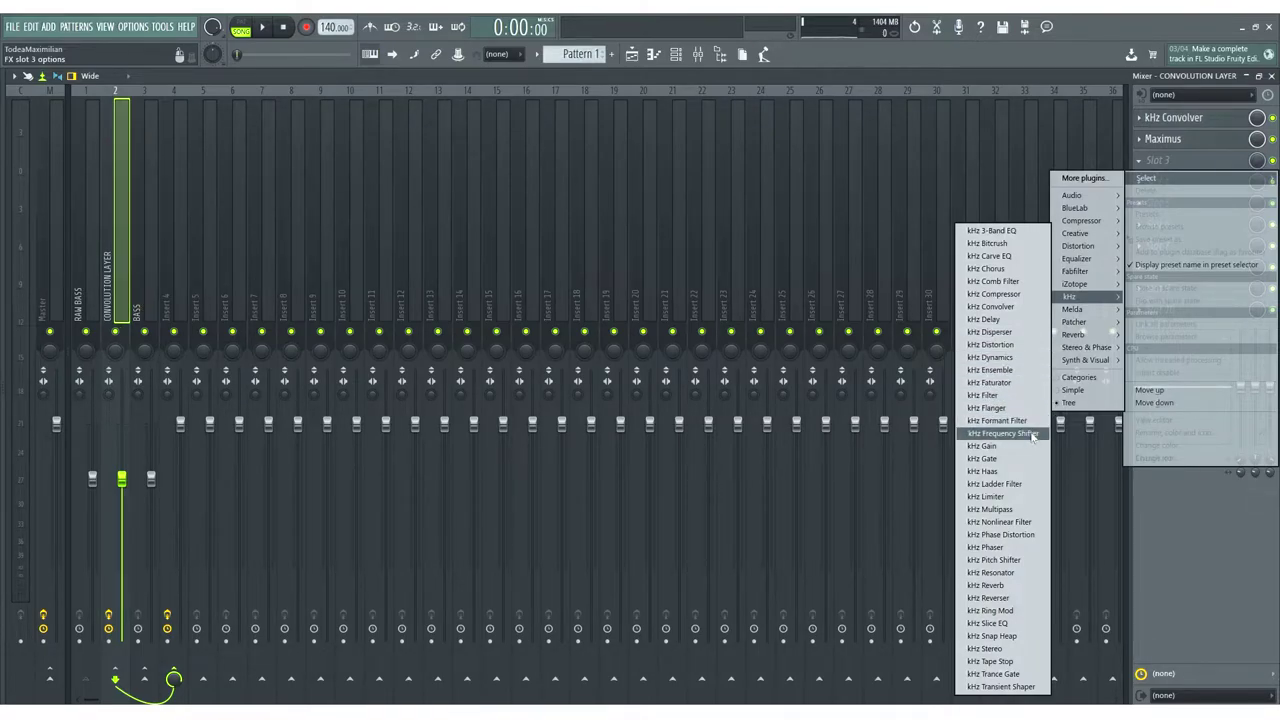
{"action": "left_click", "coordinate": [988, 268]}
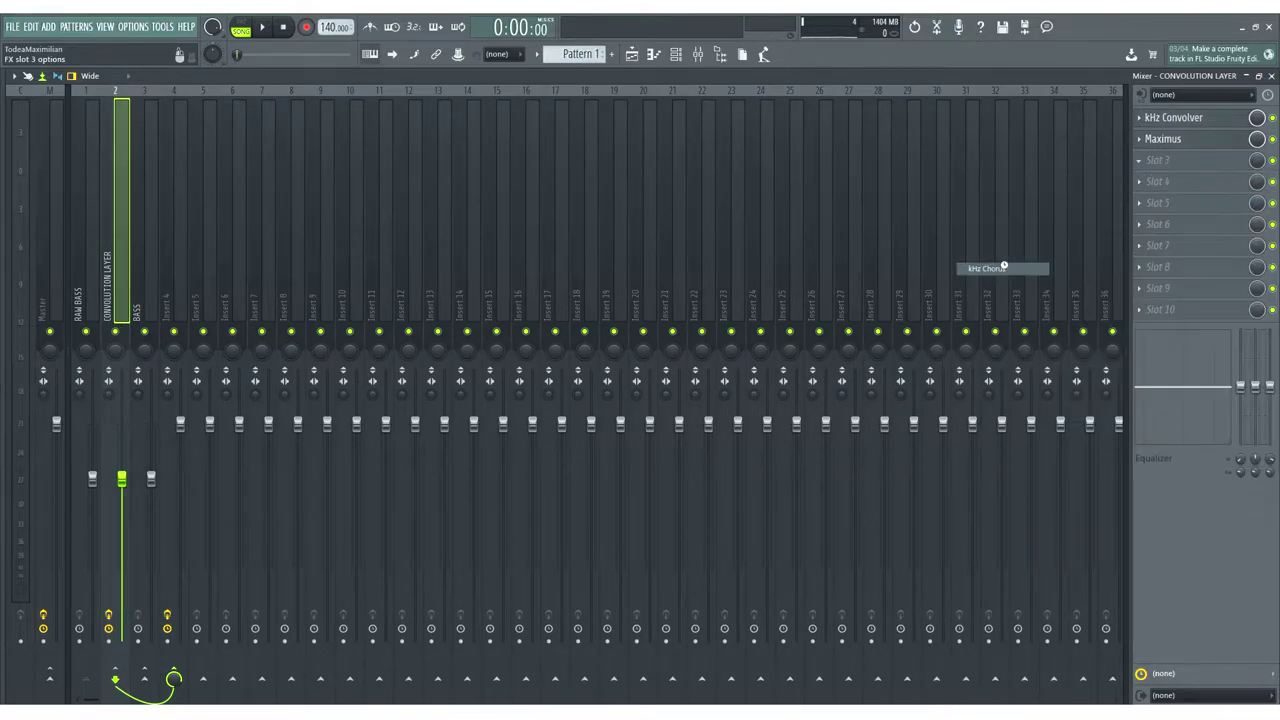
{"action": "key", "text": "space"}
{"action": "left_click_drag", "start_coordinate": [109, 138], "coordinate": [549, 162]}
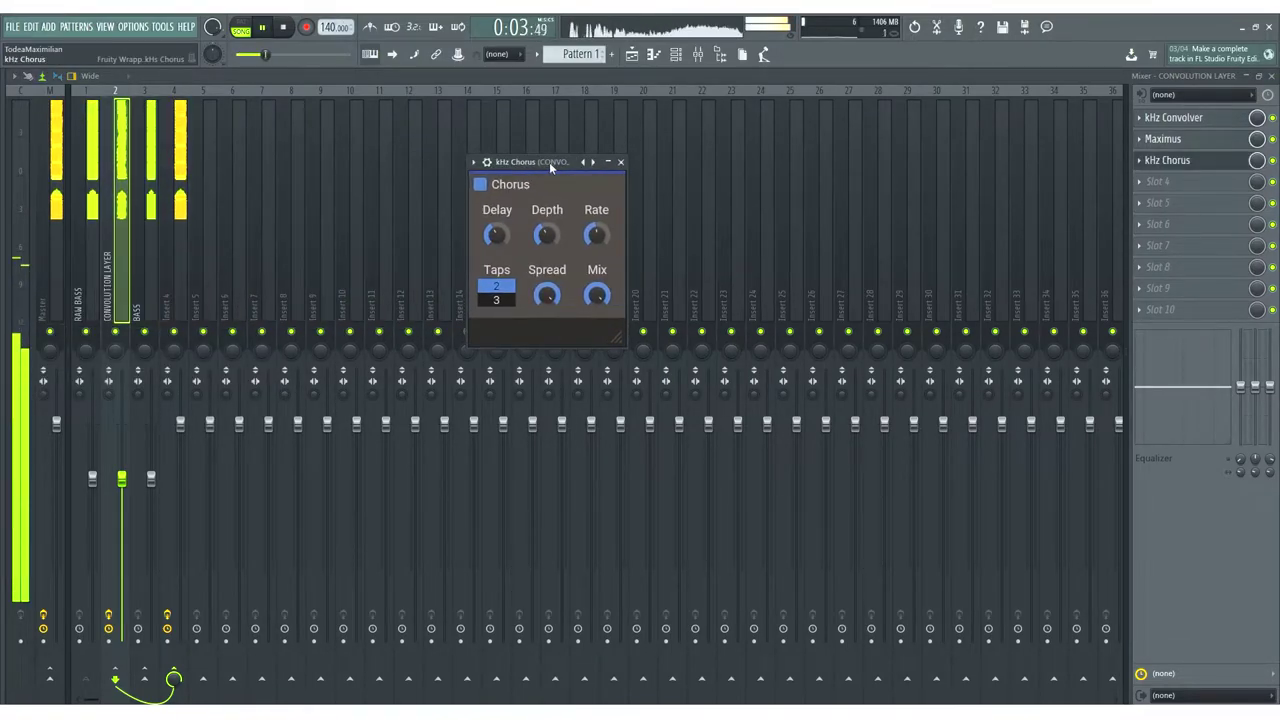
{"action": "left_click", "coordinate": [620, 161]}
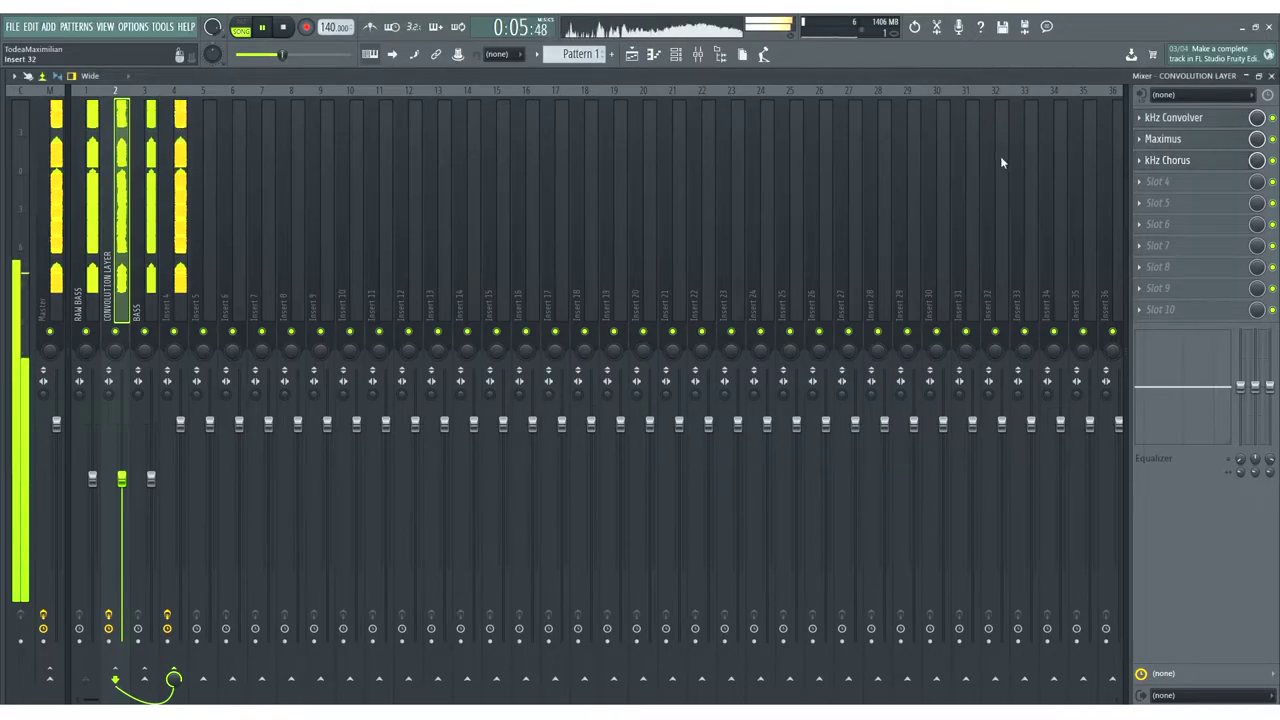
{"action": "left_click_drag", "start_coordinate": [1175, 162], "coordinate": [1175, 141]}
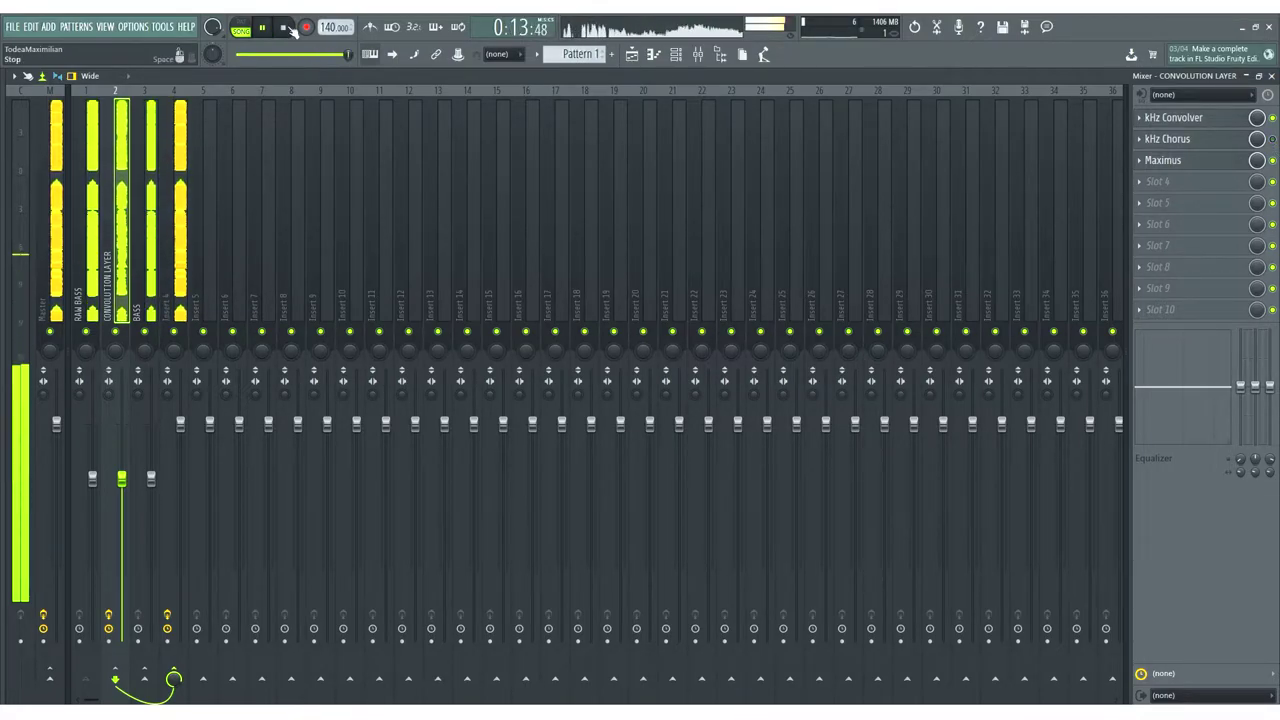
{"action": "key", "text": "space"}
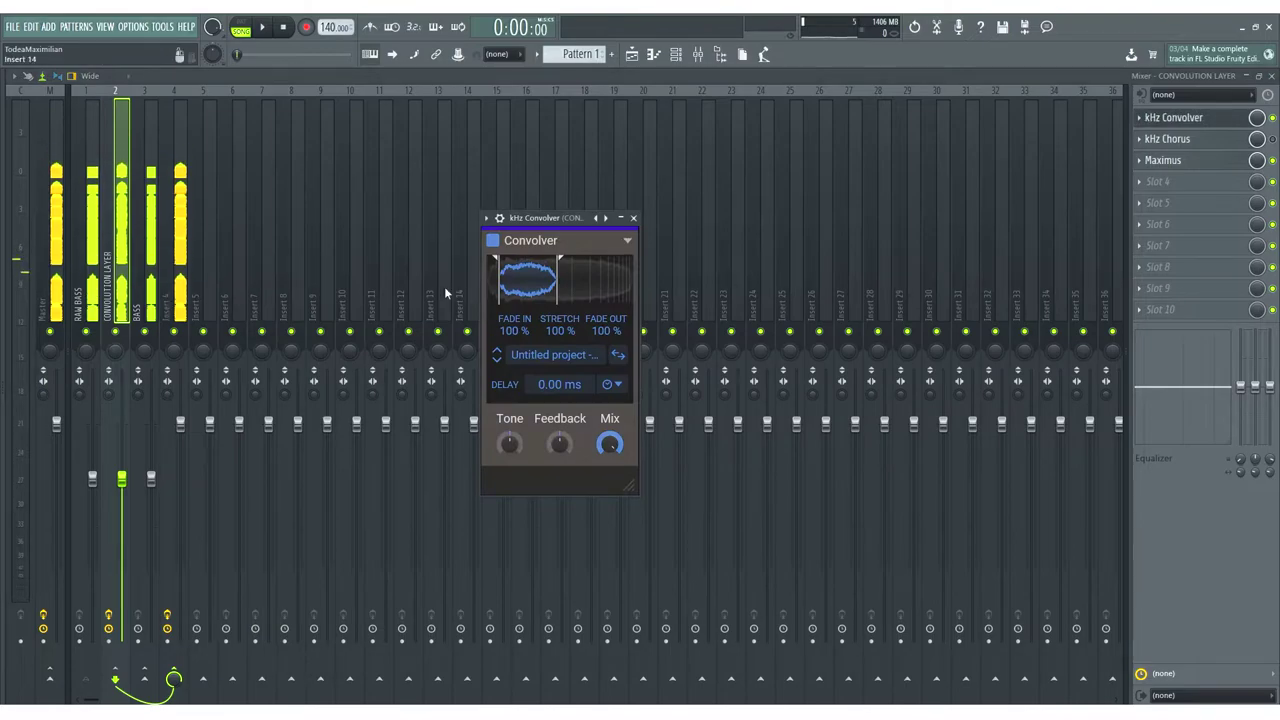
{"action": "key", "text": "alt+F8"}
{"action": "key", "text": "alt+F8"}
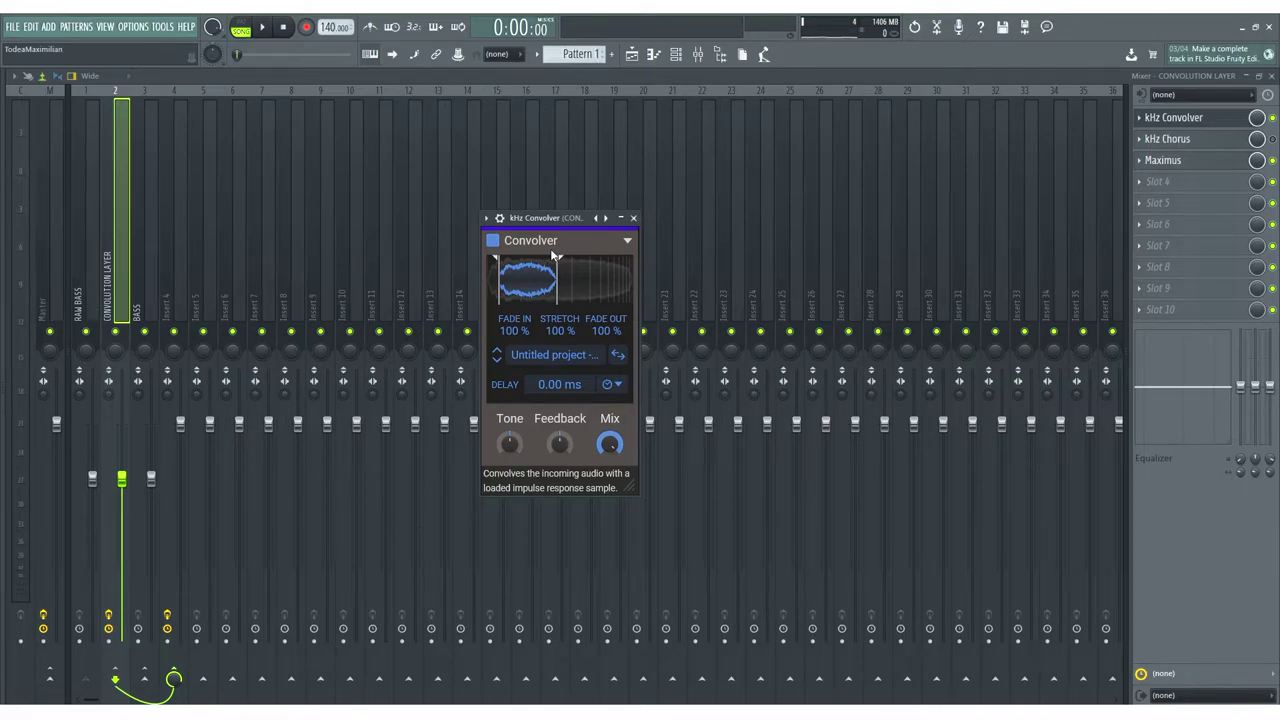
{"action": "left_click_drag", "start_coordinate": [556, 257], "coordinate": [593, 299]}
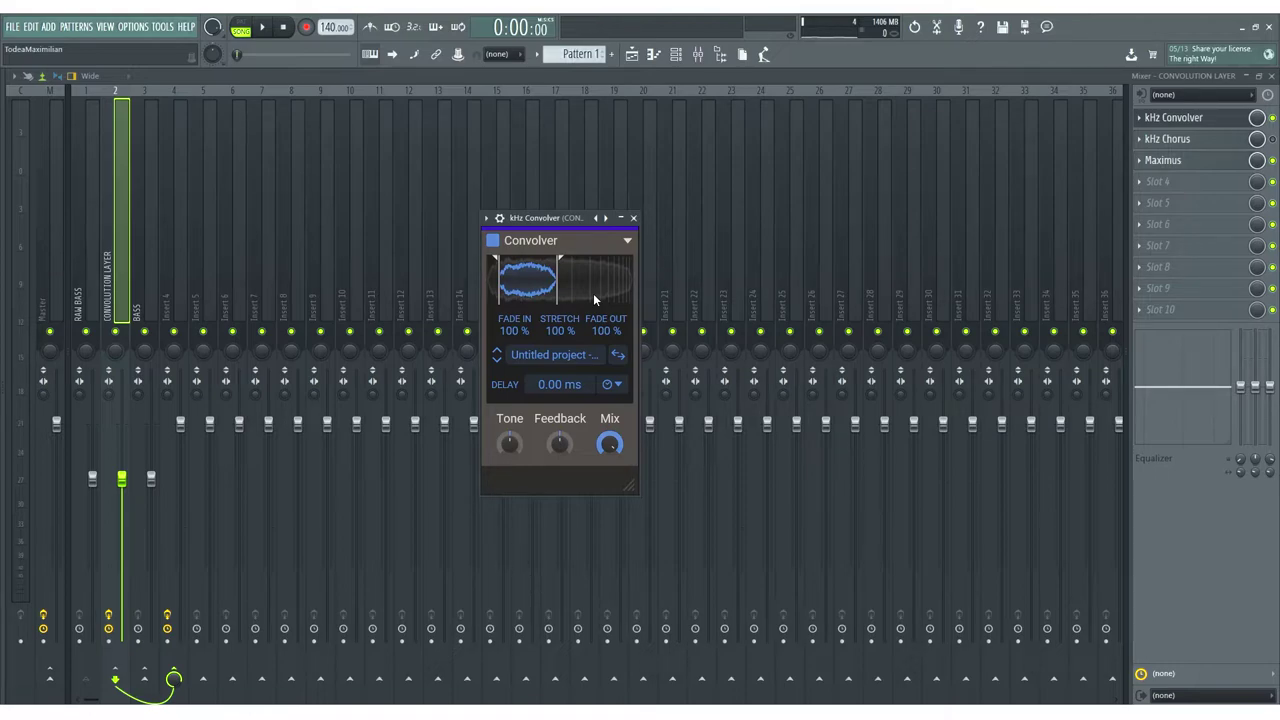
{"action": "left_click", "coordinate": [139, 300]}
{"action": "left_click", "coordinate": [121, 280]}
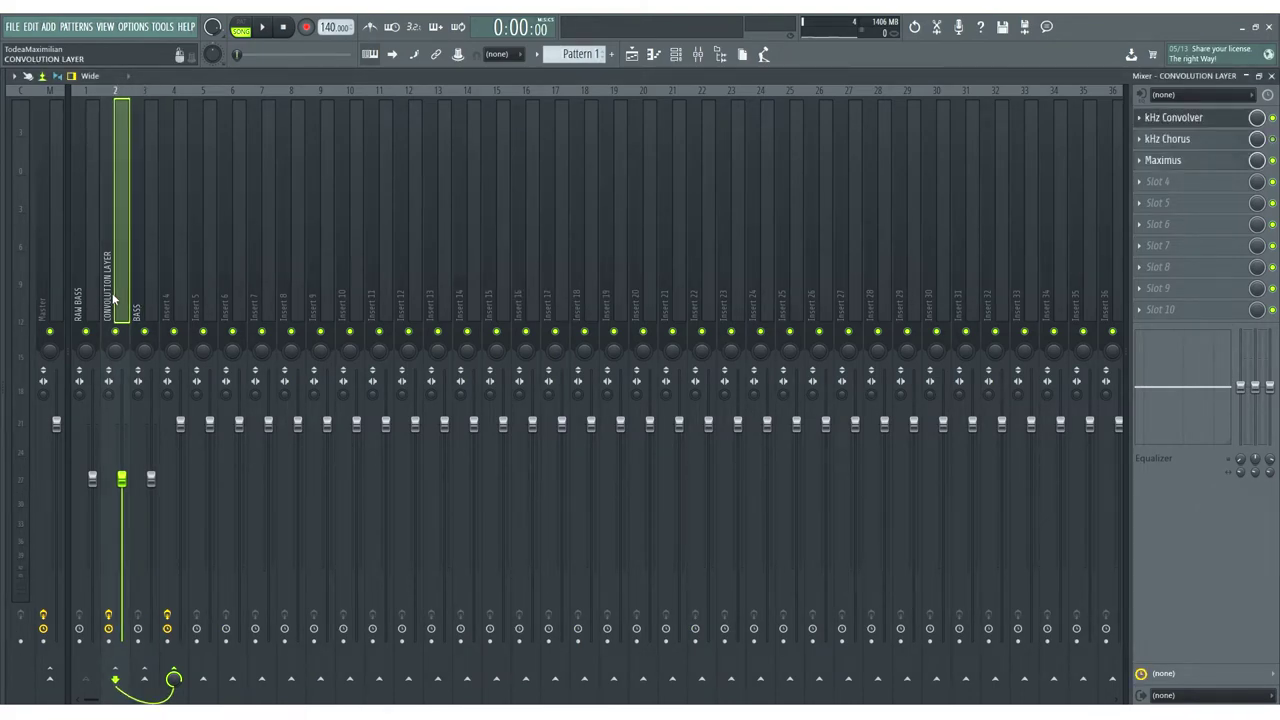
- Close the mixer and the Convolver window to return to the playlist
{"action": "left_click", "coordinate": [1271, 77]}
{"action": "left_click_drag", "start_coordinate": [555, 224], "coordinate": [541, 250]}
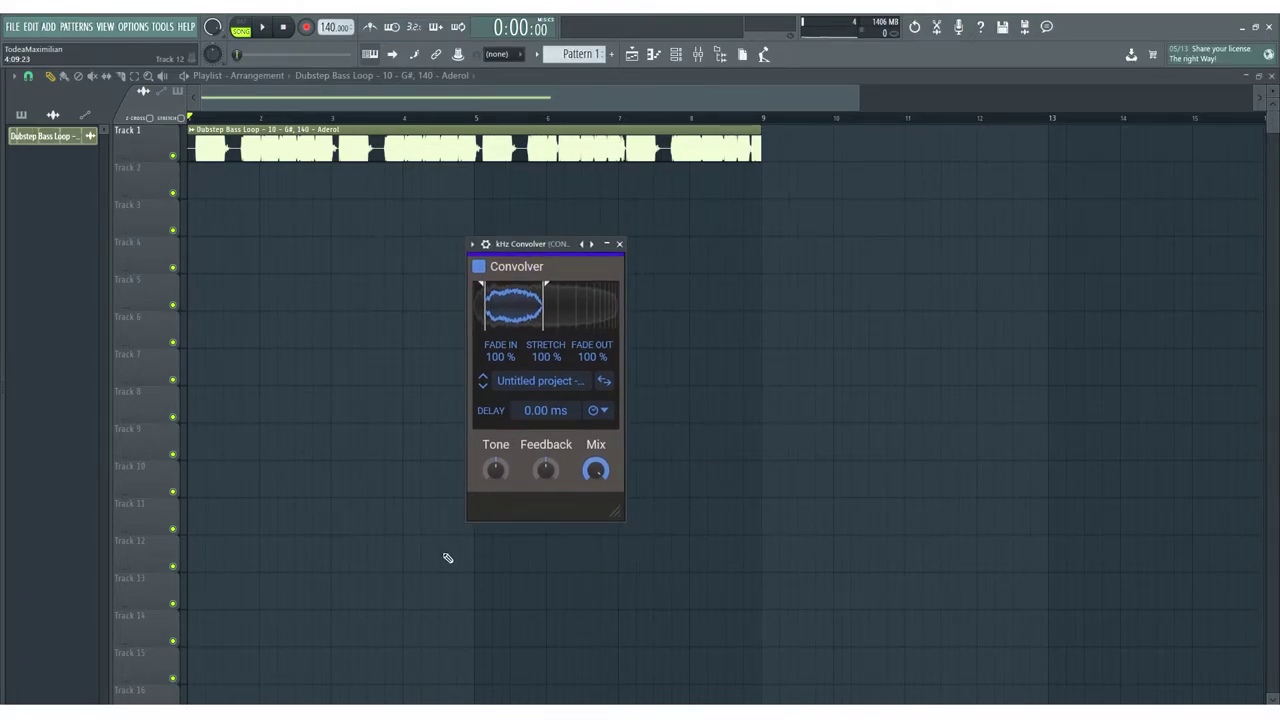
{"action": "left_click", "coordinate": [619, 244]}
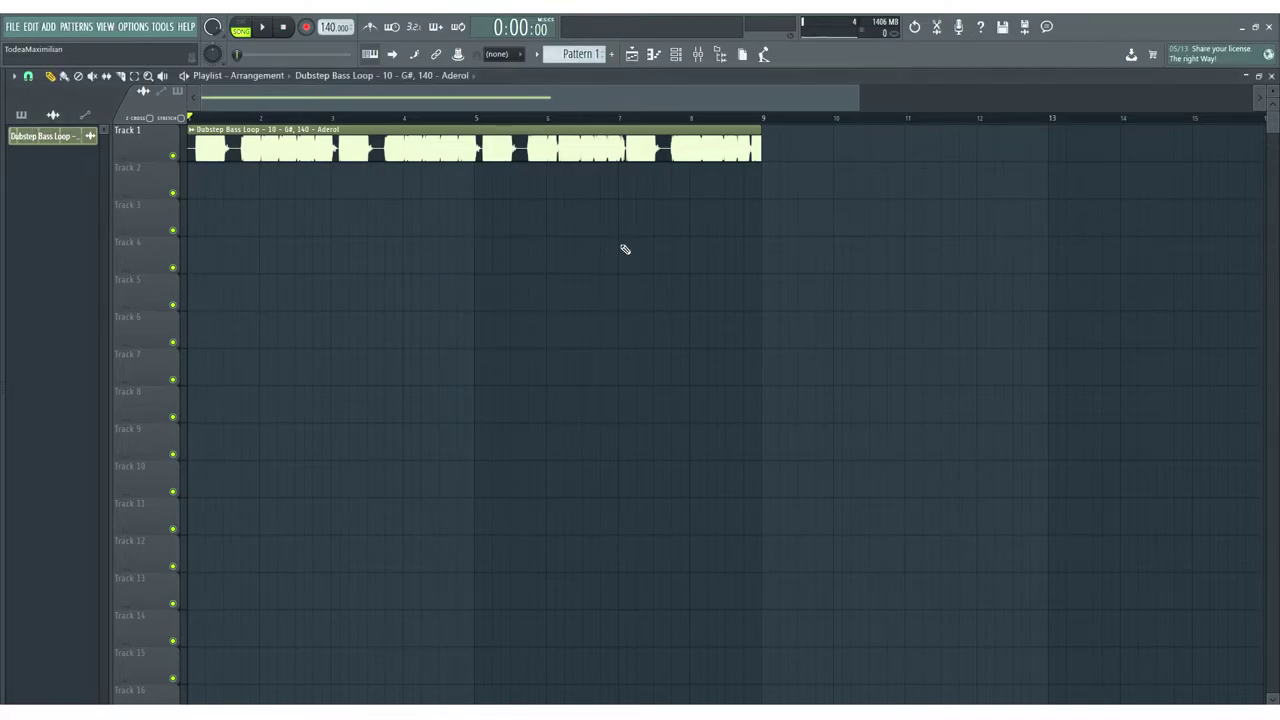
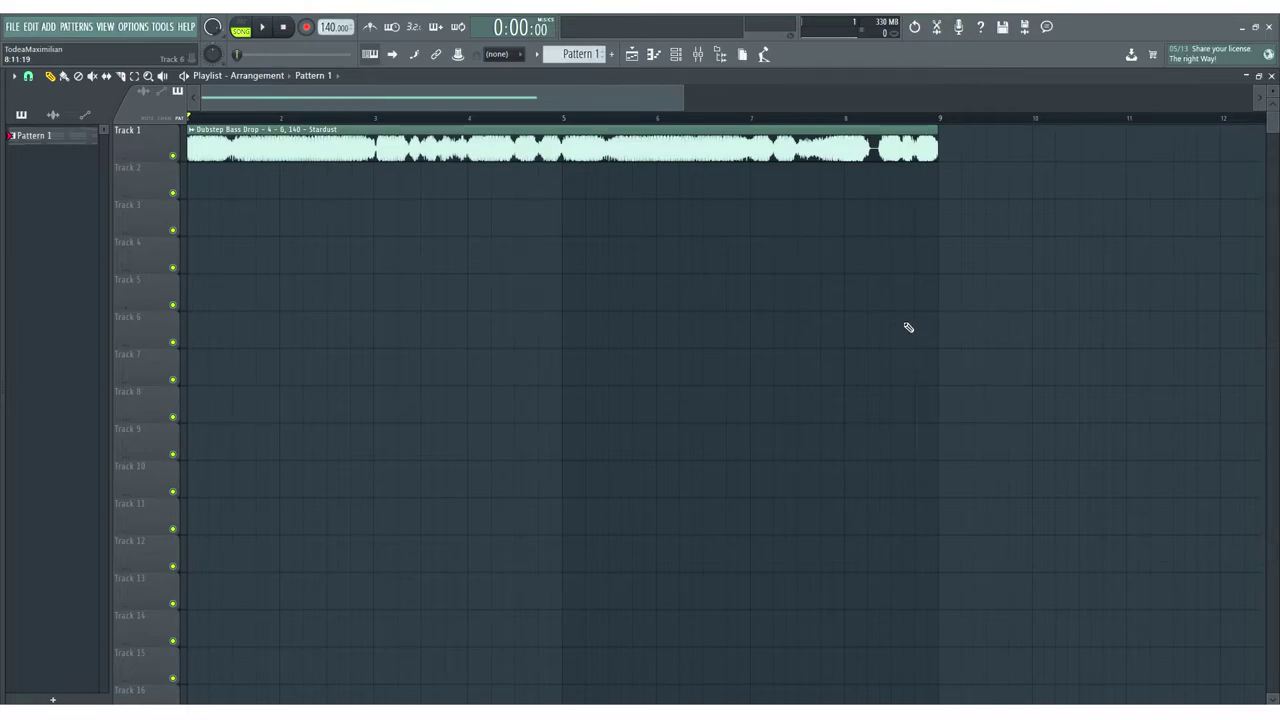
{"action": "right_click", "coordinate": [740, 232]}
{"action": "left_click", "coordinate": [741, 257]}
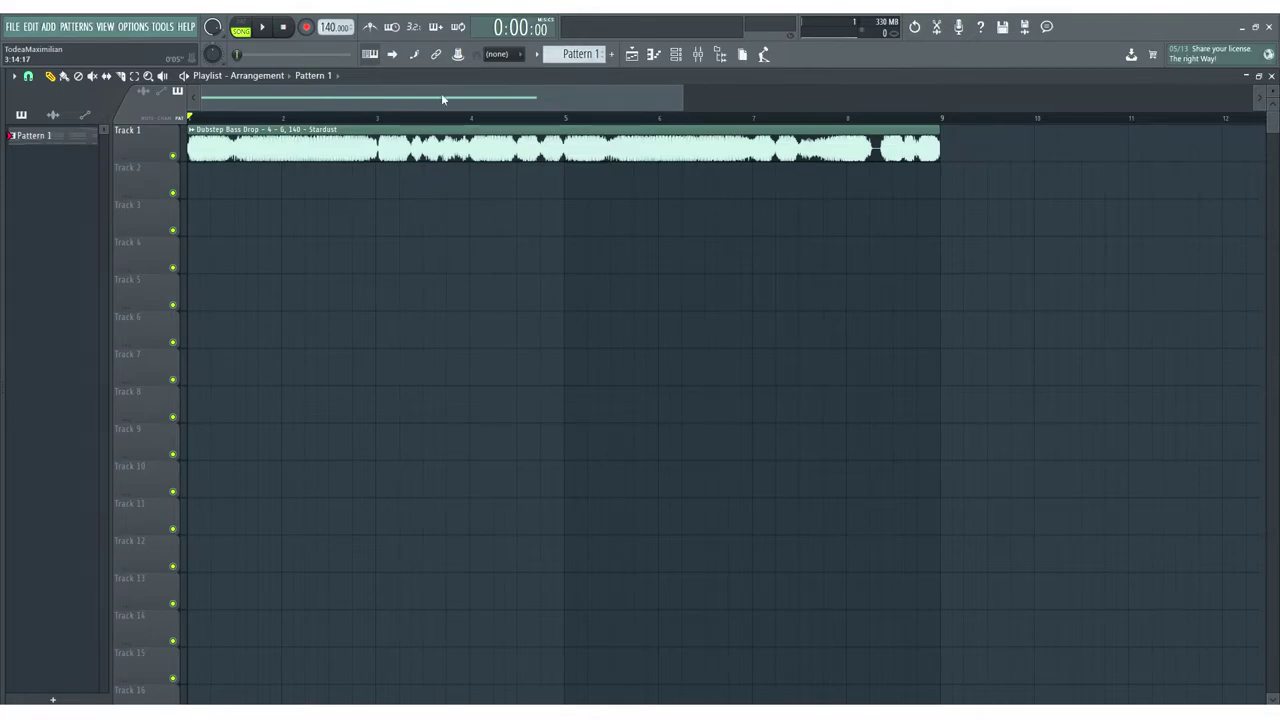
{"action": "scroll", "coordinate": [353, 93], "scroll_direction": "up", "scroll_amount": 2}
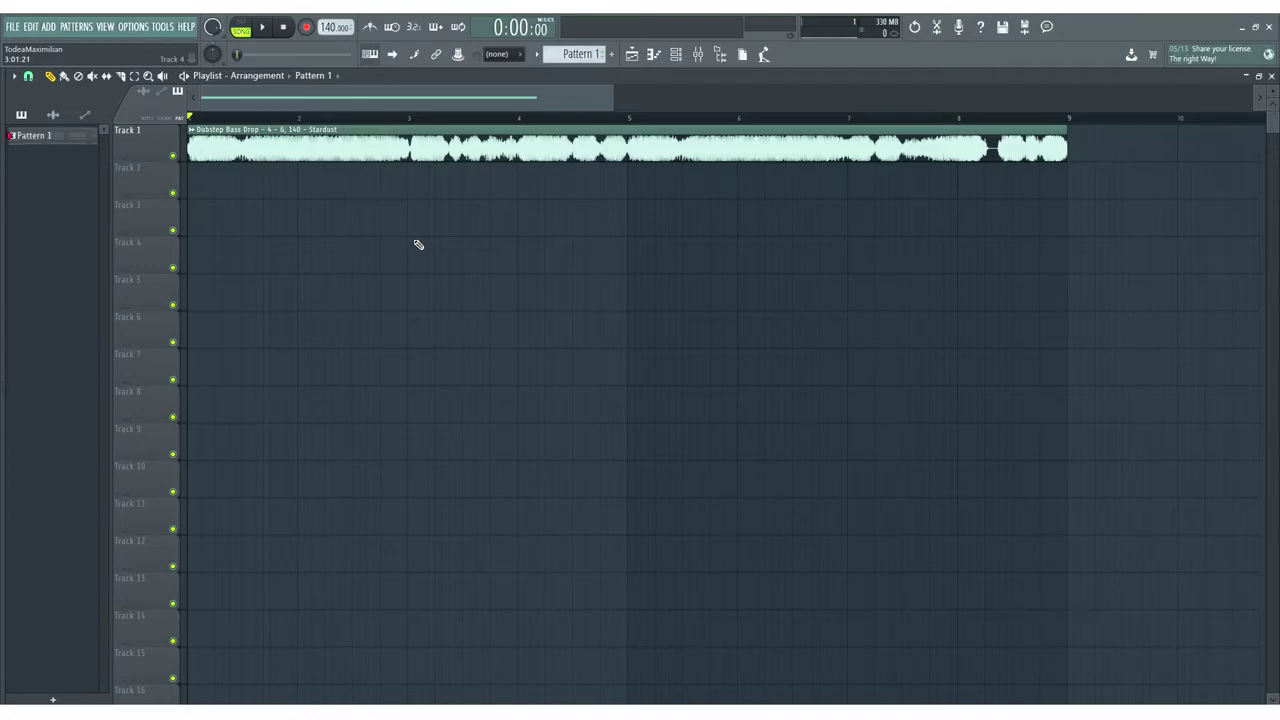
{"action": "right_click", "coordinate": [418, 245]}
{"action": "left_click", "coordinate": [429, 263]}
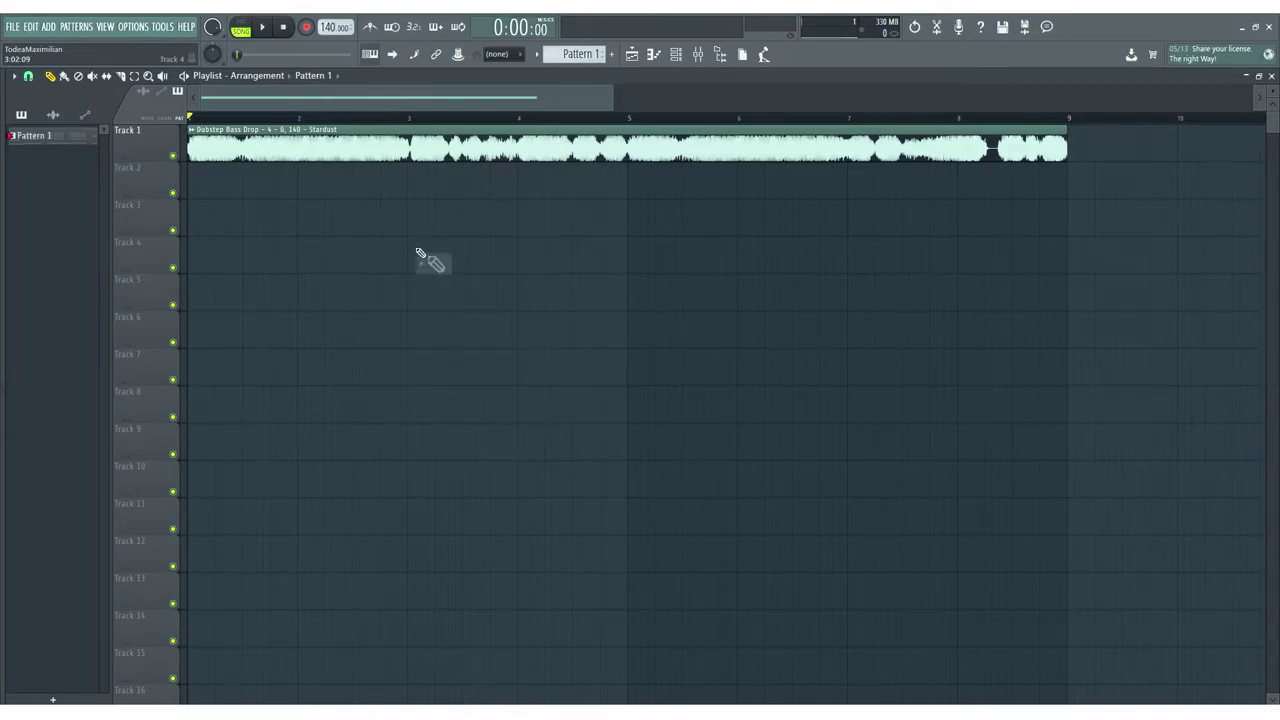
{"action": "scroll", "coordinate": [343, 120], "scroll_direction": "up", "scroll_amount": 2}
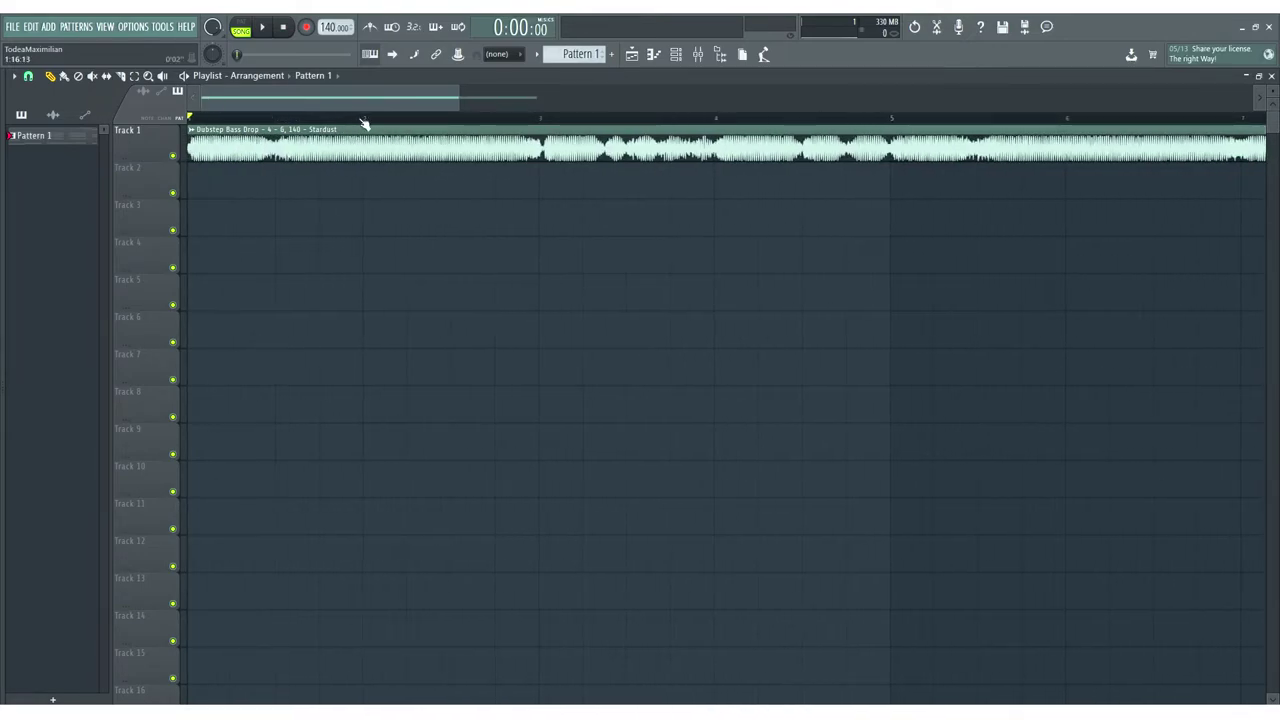
{"action": "scroll", "coordinate": [363, 120], "scroll_direction": "down", "scroll_amount": 4}
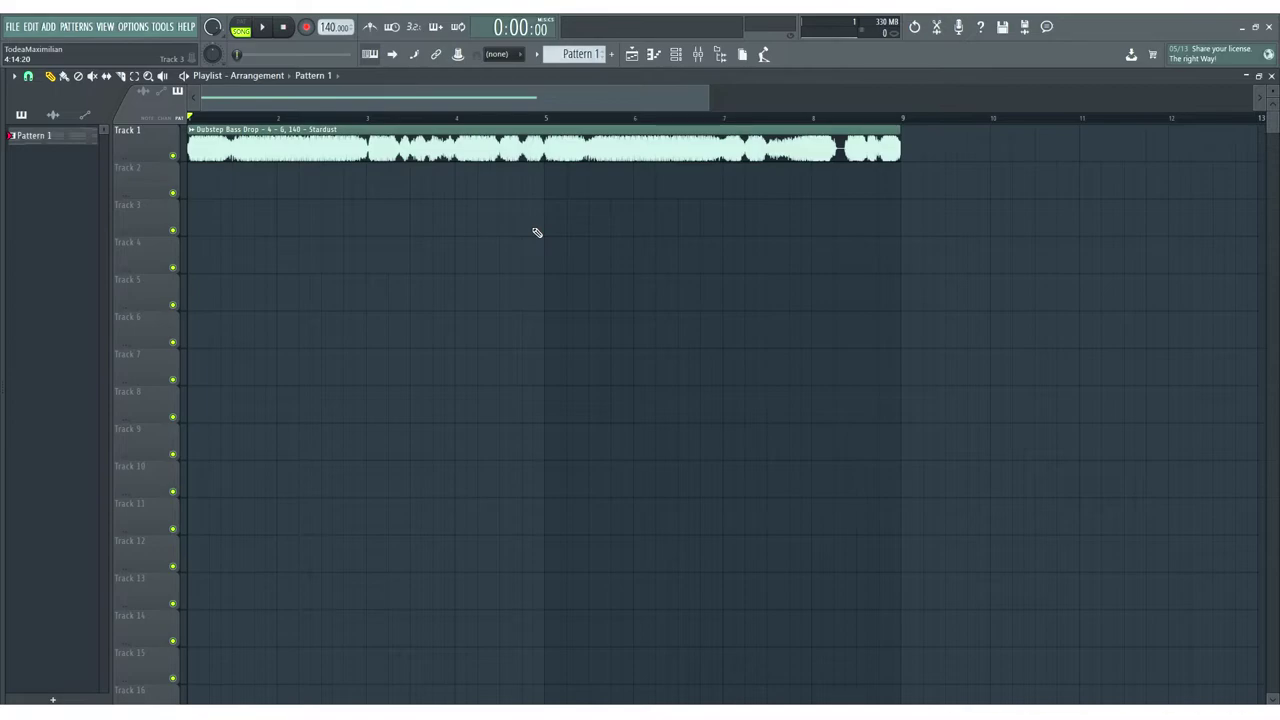
{"action": "right_click", "coordinate": [554, 245]}
{"action": "left_click", "coordinate": [568, 258]}
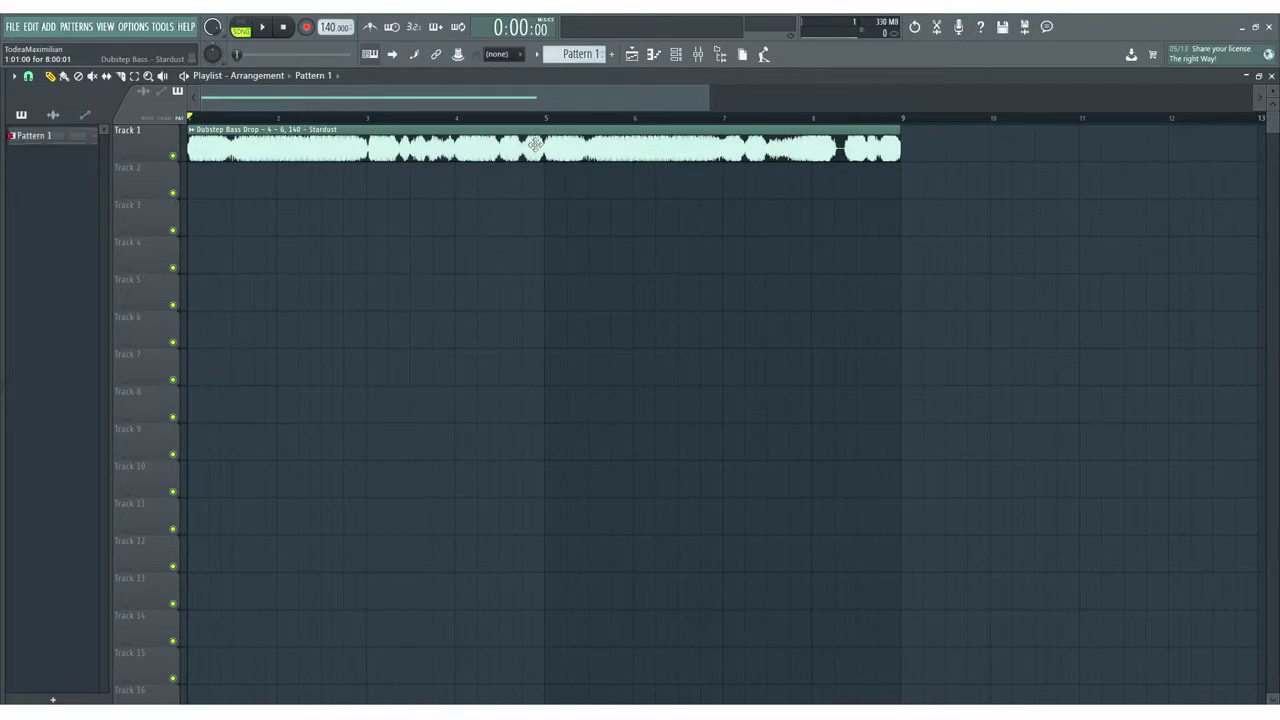
{"action": "scroll", "coordinate": [536, 101], "scroll_direction": "up", "scroll_amount": 2}
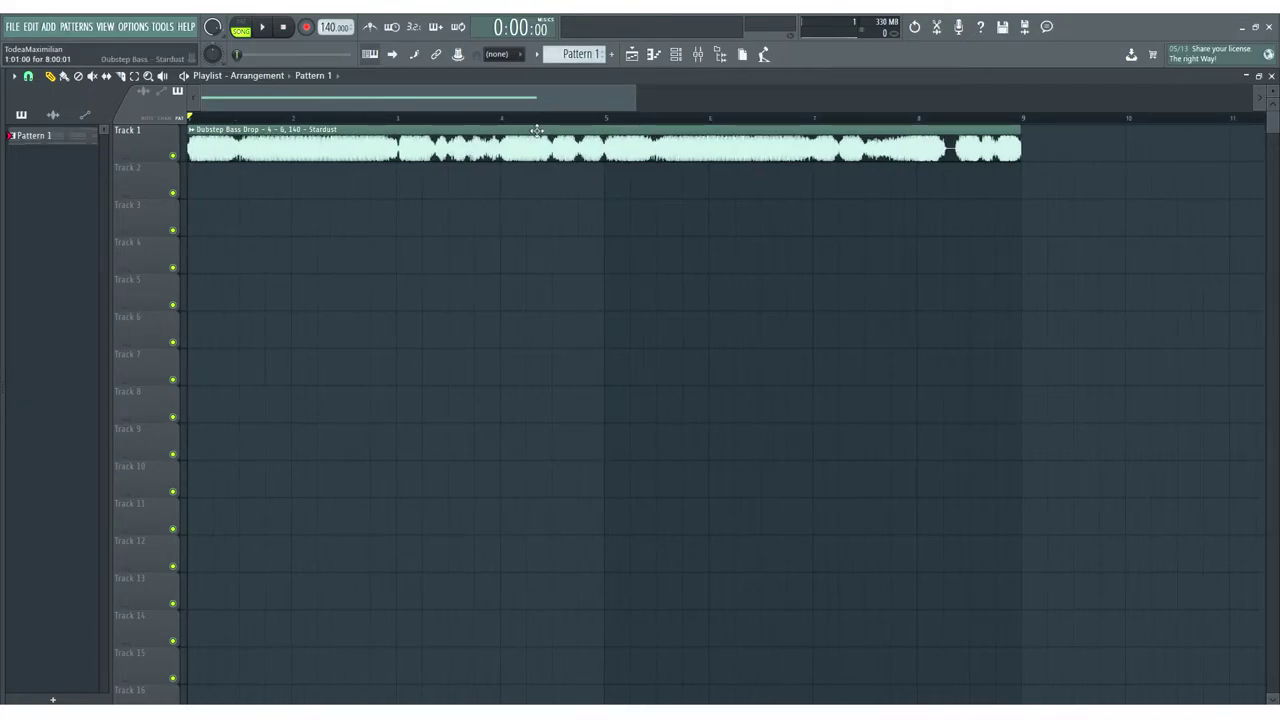
{"action": "key", "text": "F6"}
{"action": "key", "text": "F6"}
- Listen to the Dubstep Bass Drop clip in the song and to the Mini Grand chord pattern from the channel rack
{"action": "left_click", "coordinate": [263, 30]}
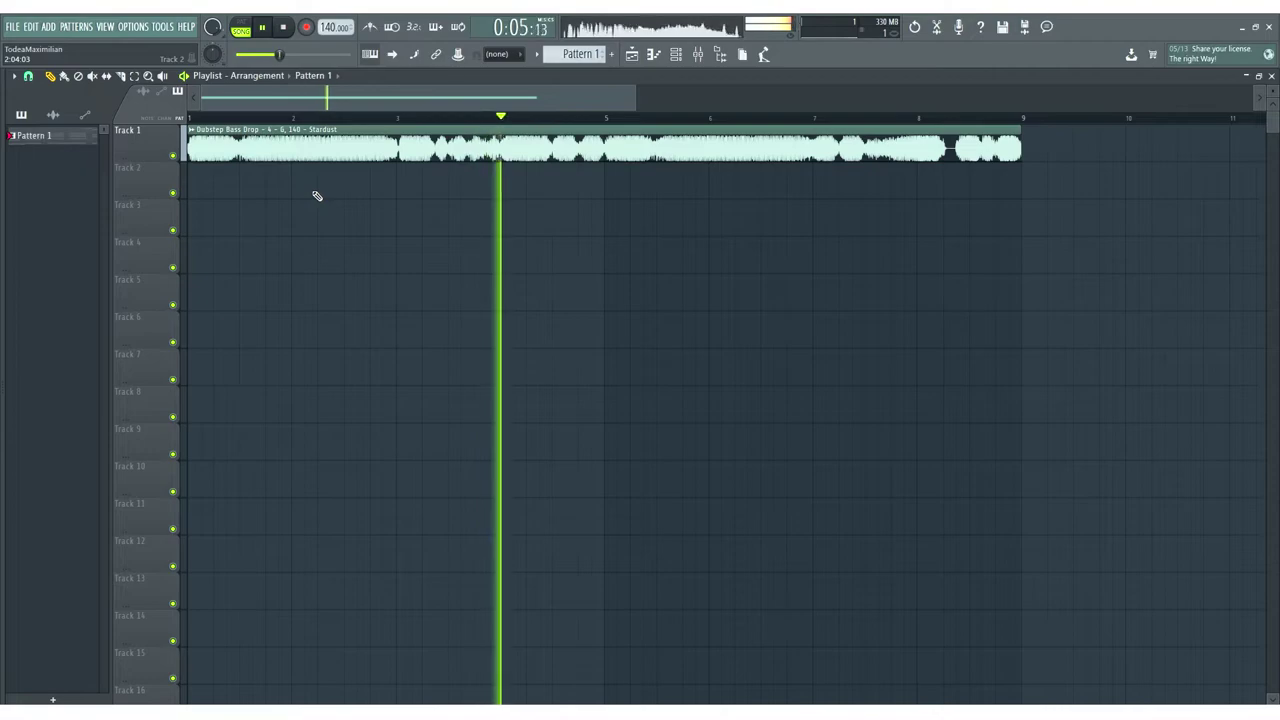
{"action": "left_click", "coordinate": [285, 28]}
{"action": "left_click", "coordinate": [677, 55]}
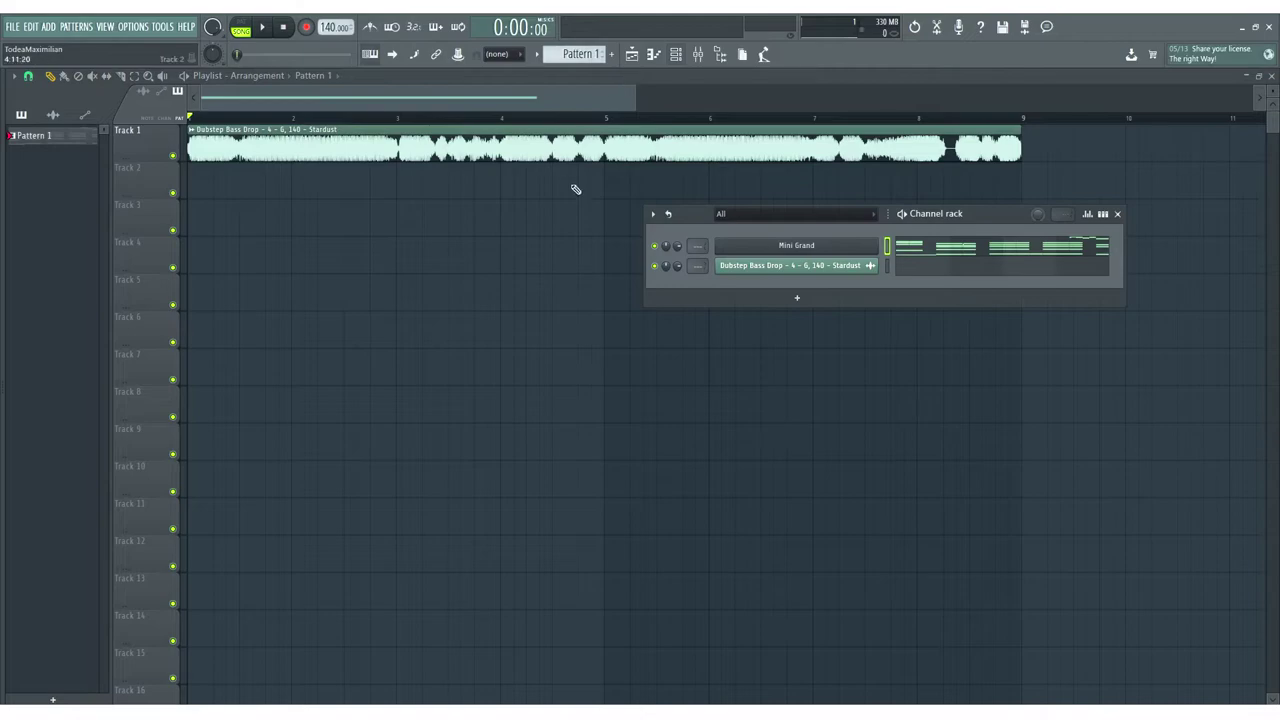
{"action": "key", "text": "space"}
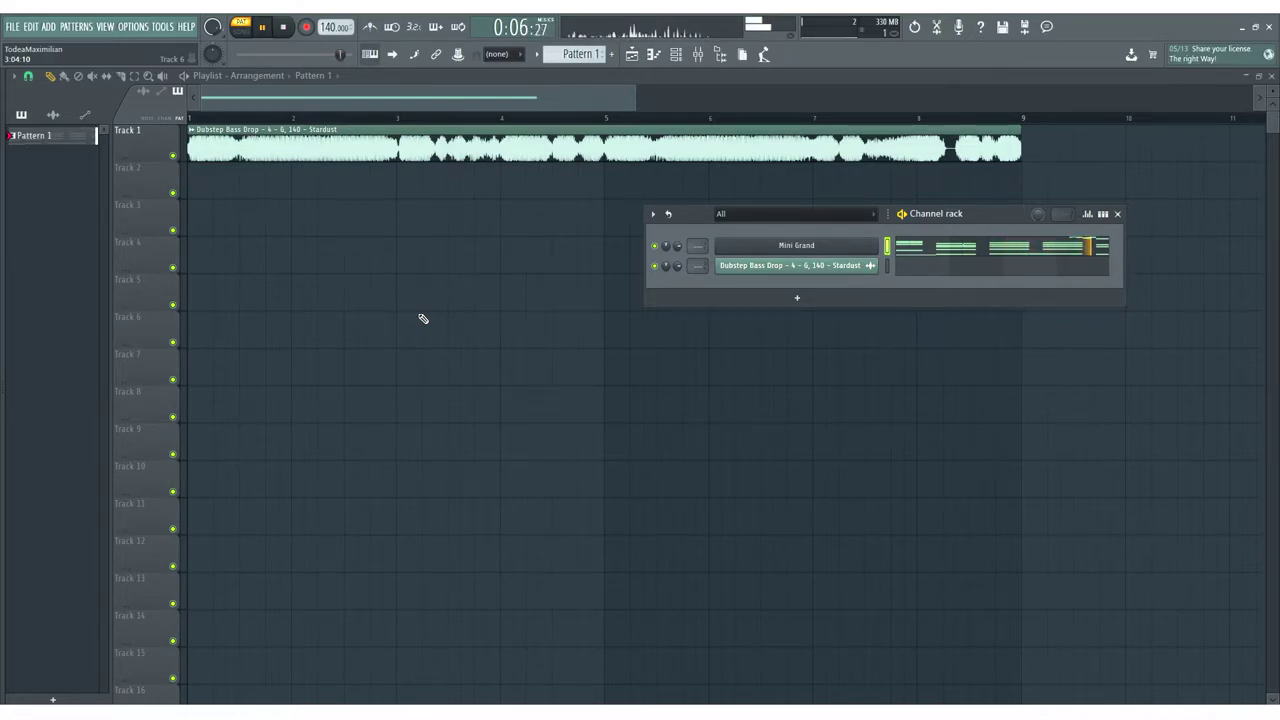
{"action": "key", "text": "space"}
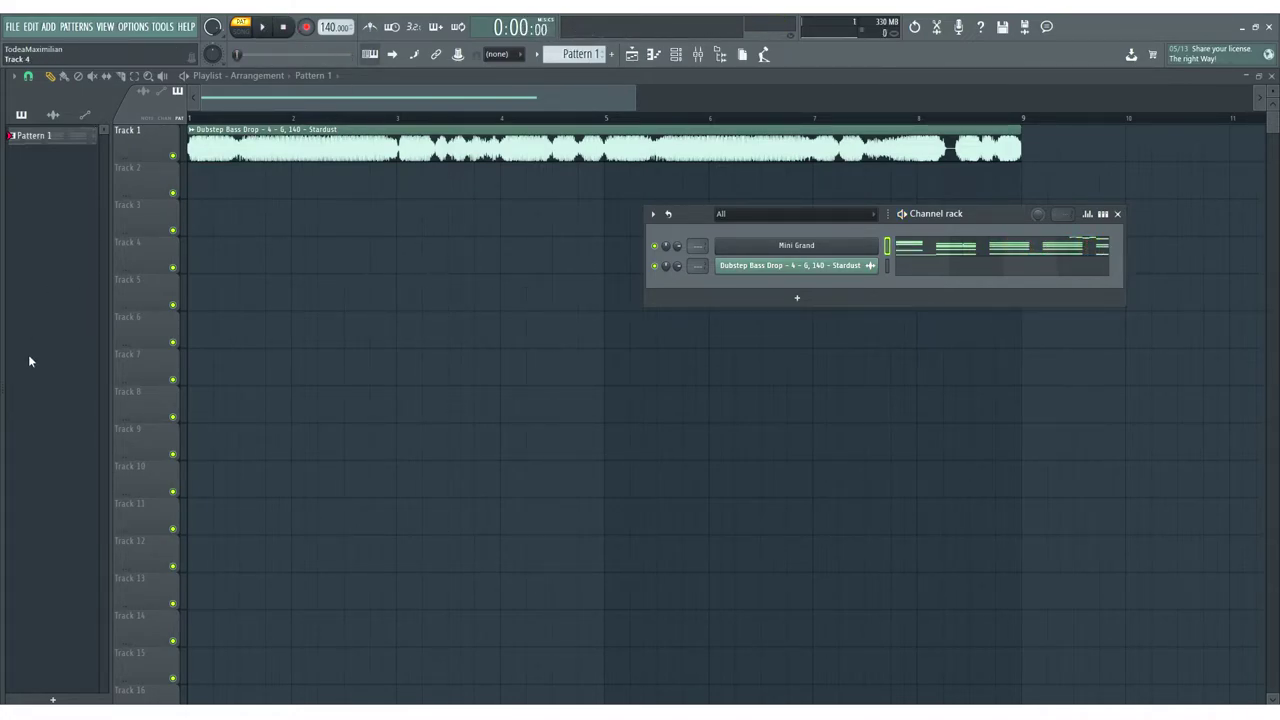
- Place Pattern 1 on Track 2 at bars 1 and 5 under the bass drop clip
{"action": "mouse_move", "coordinate": [35, 341]}
{"action": "scroll", "coordinate": [60, 340], "scroll_direction": "up", "scroll_amount": 5}
{"action": "left_click", "coordinate": [33, 137]}
{"action": "left_click", "coordinate": [198, 180]}
{"action": "left_click", "coordinate": [612, 180]}
{"action": "right_click", "coordinate": [640, 300]}
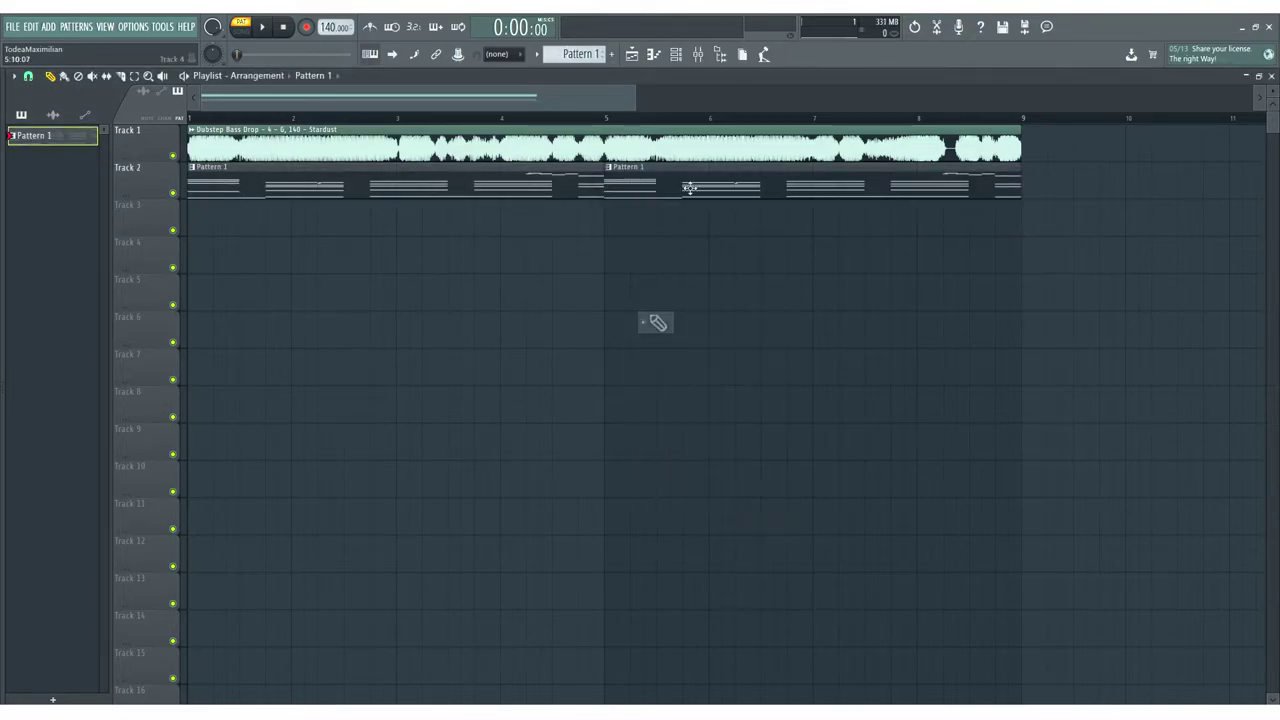
- Play the bass drop with the chord pattern in song mode, stop playback and show the channel rack
{"action": "left_click", "coordinate": [241, 27]}
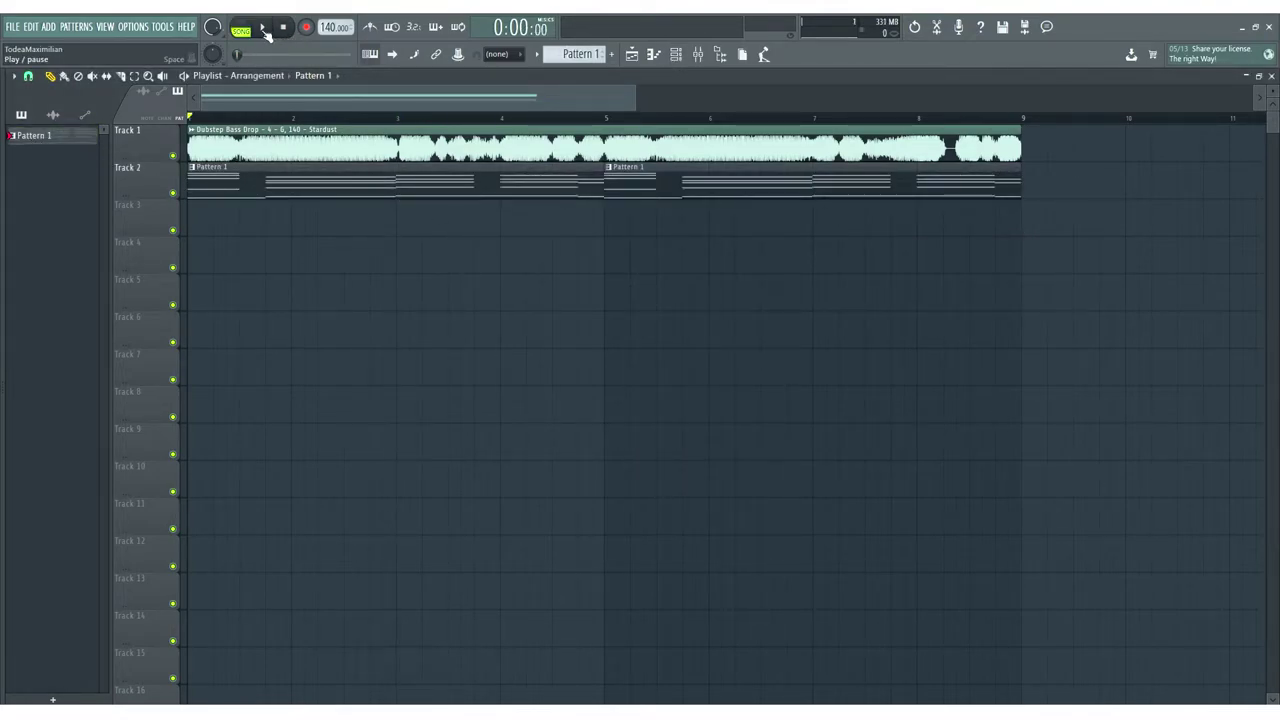
{"action": "left_click", "coordinate": [264, 29]}
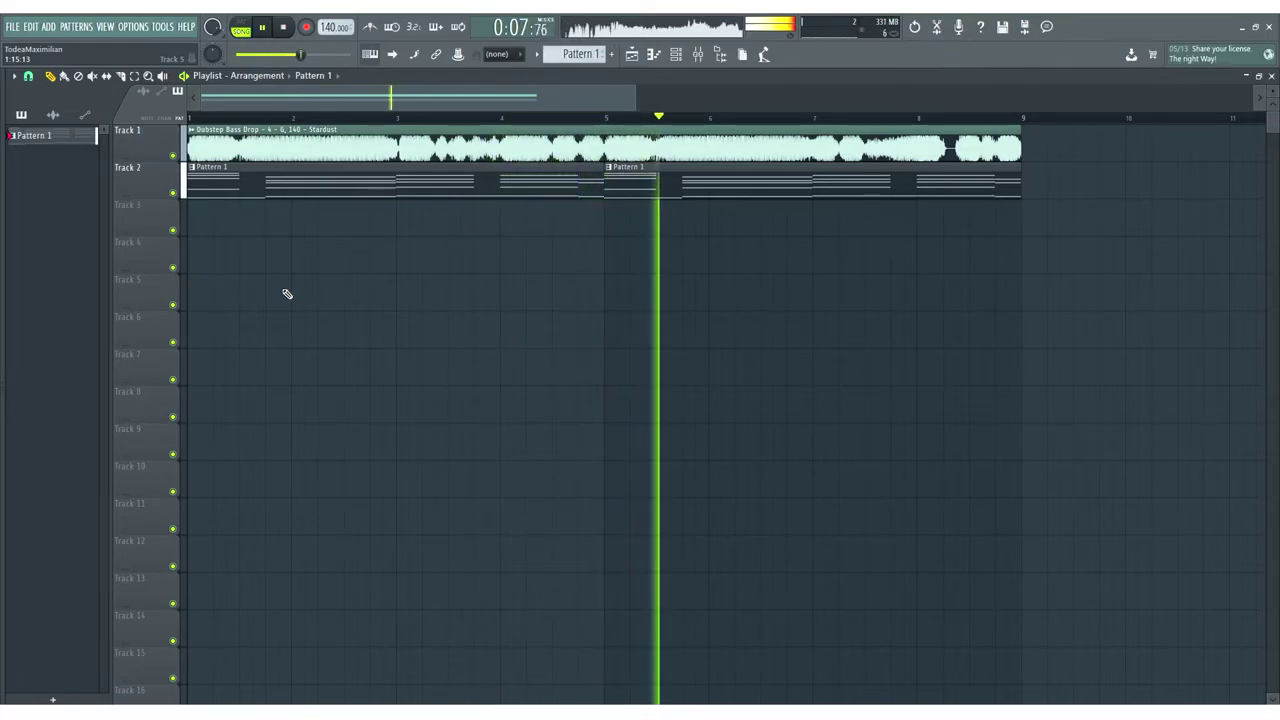
{"action": "left_click", "coordinate": [676, 54]}
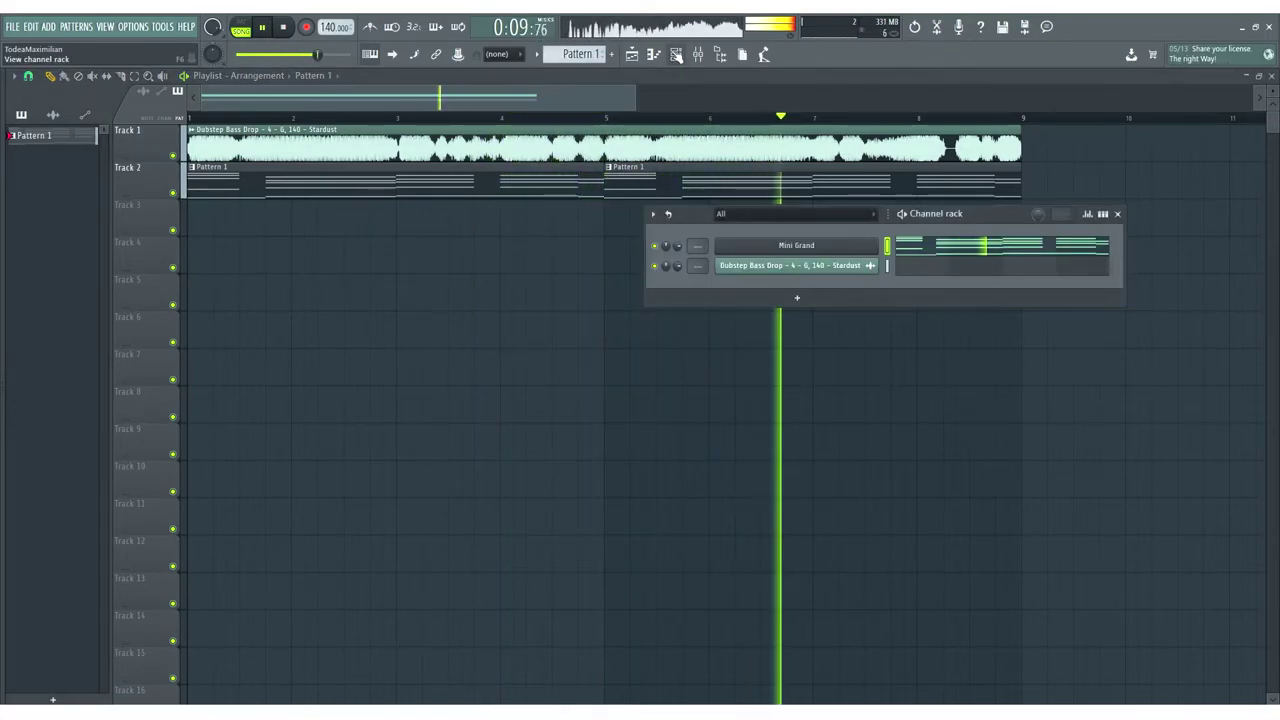
{"action": "left_click", "coordinate": [676, 54]}
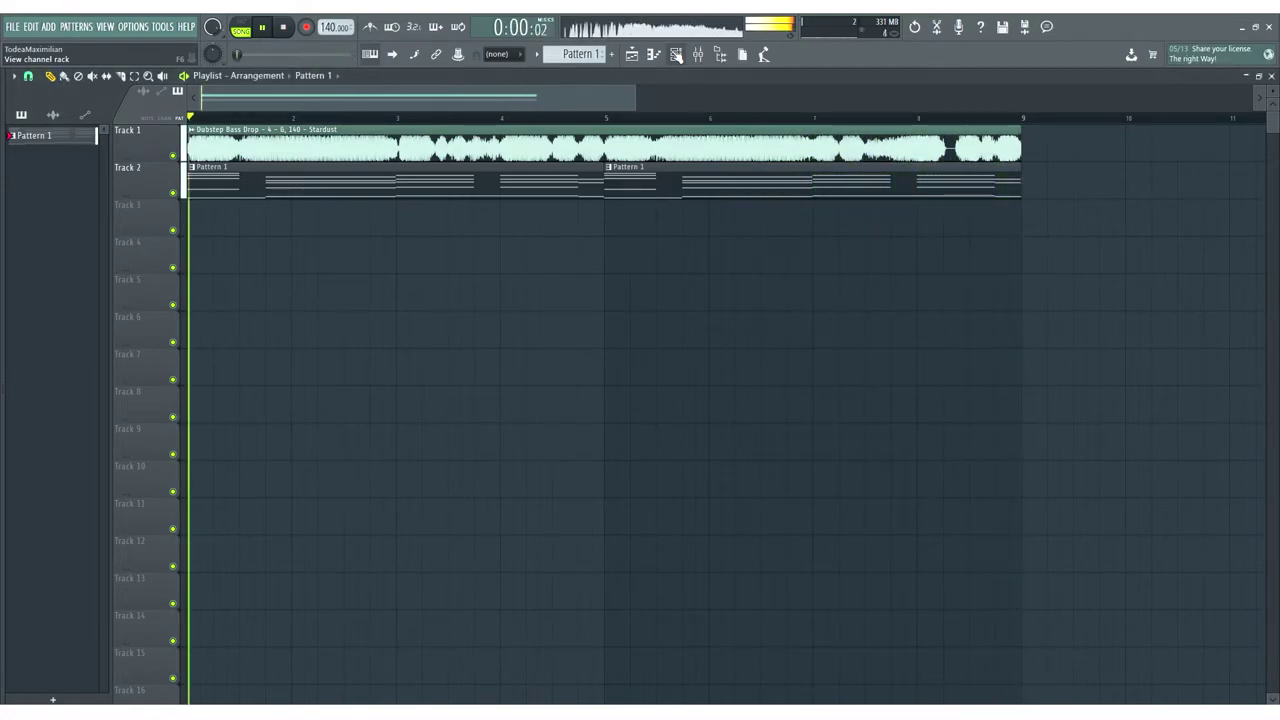
{"action": "key", "text": "space"}
{"action": "left_click", "coordinate": [676, 54]}
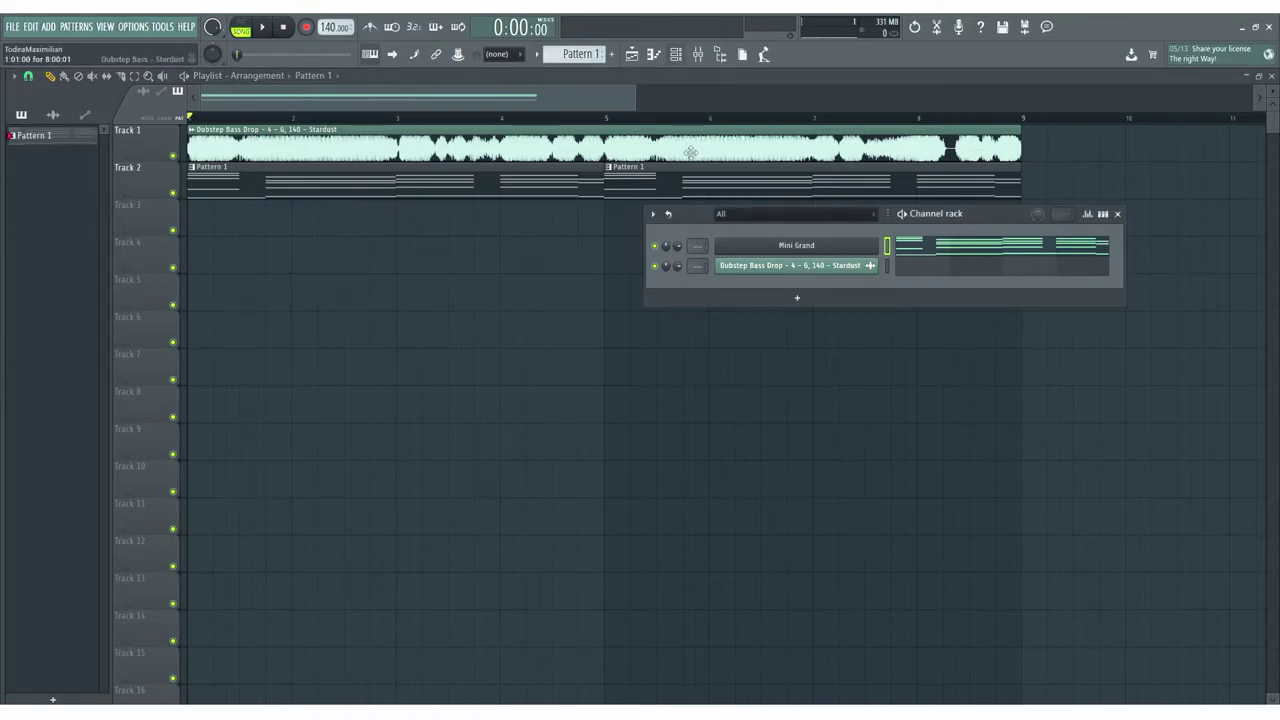
- Add a Phase Plant channel with an Analog generator to the channel rack and close its window
{"action": "left_click", "coordinate": [783, 297]}
{"action": "mouse_move", "coordinate": [756, 382]}
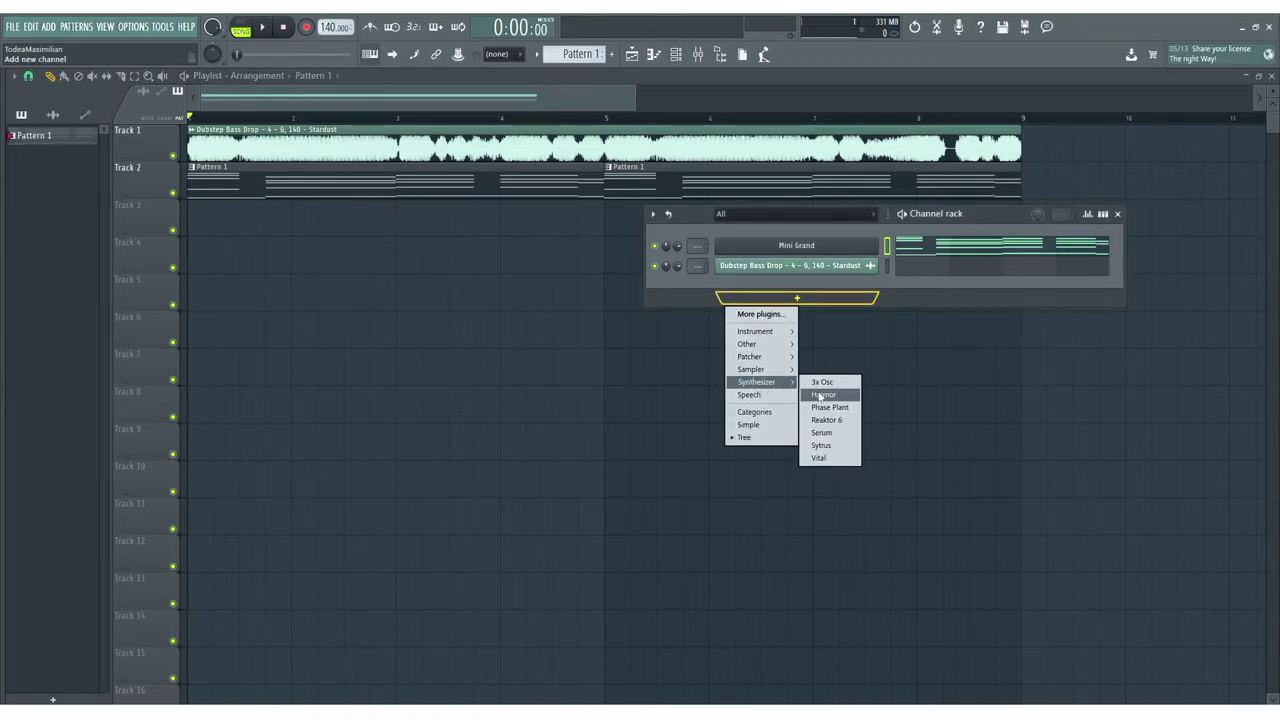
{"action": "left_click", "coordinate": [830, 408]}
{"action": "left_click_drag", "start_coordinate": [348, 189], "coordinate": [366, 76]}
{"action": "left_click", "coordinate": [232, 228]}
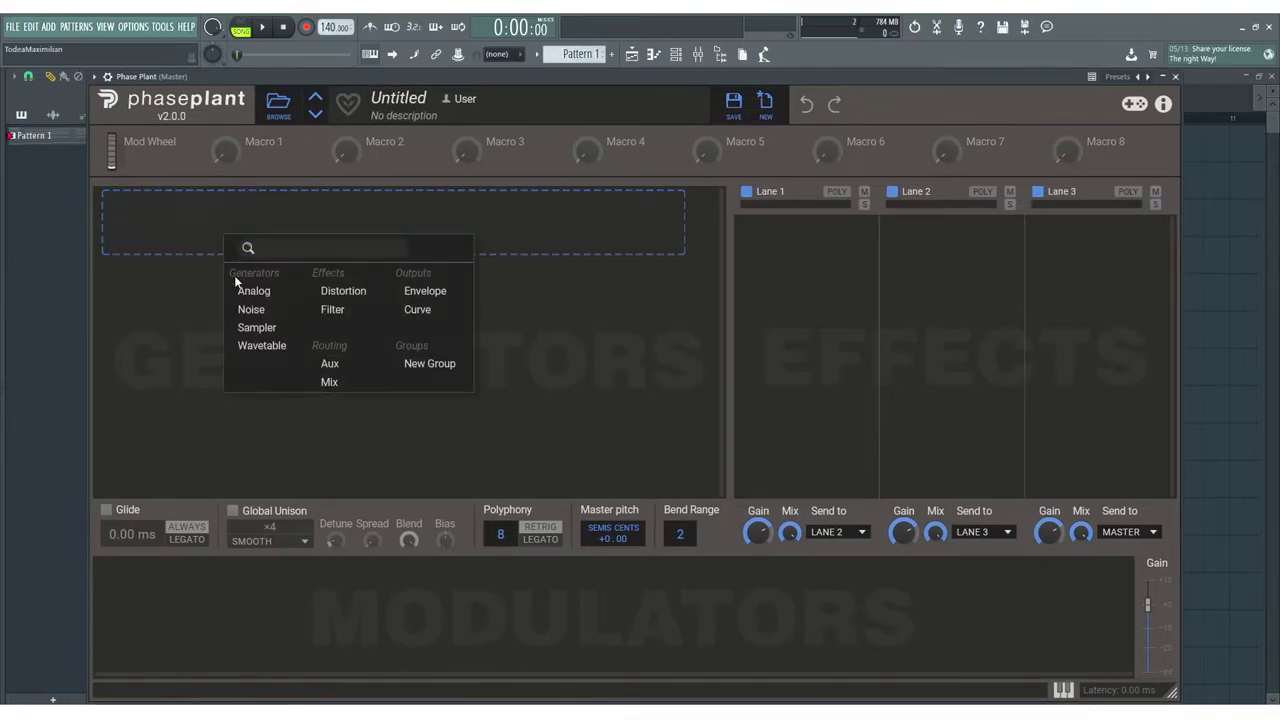
{"action": "left_click", "coordinate": [251, 289]}
{"action": "left_click", "coordinate": [1175, 78]}
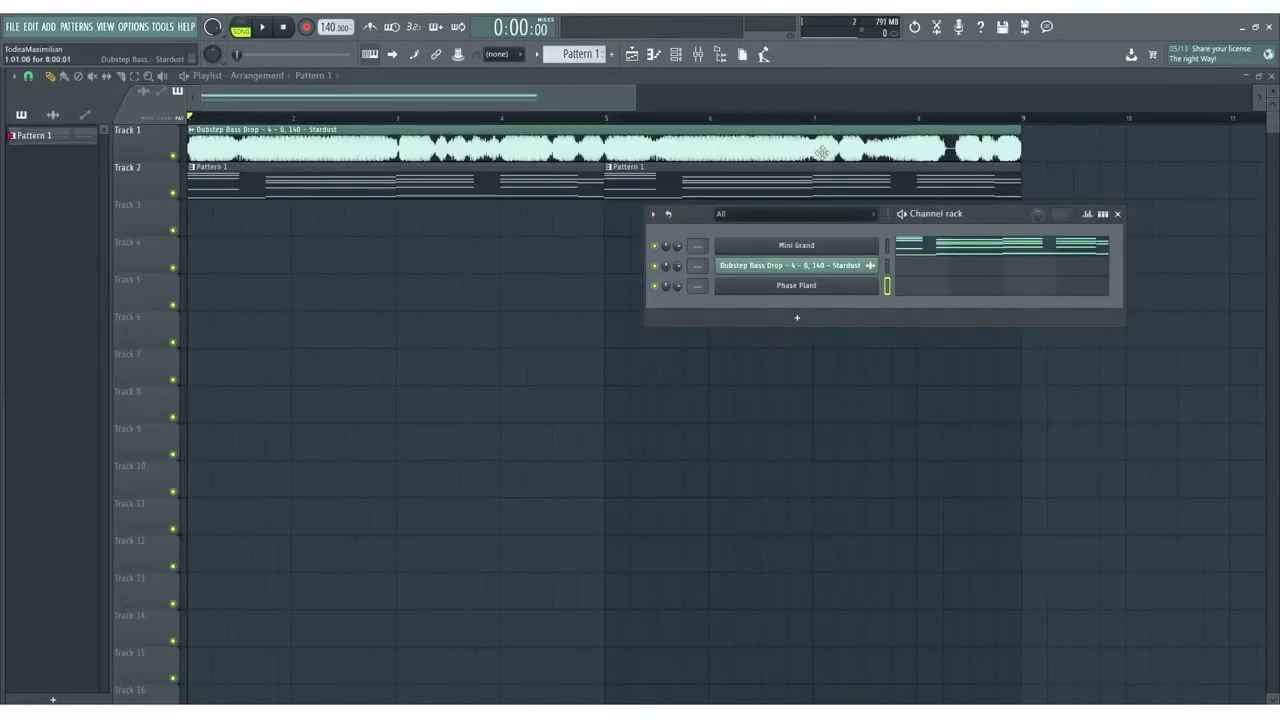
- Cut the chord notes from the Mini Grand channel and paste them into the Phase Plant channel
{"action": "right_click", "coordinate": [821, 247]}
{"action": "left_click", "coordinate": [1030, 251]}
{"action": "right_click", "coordinate": [830, 287]}
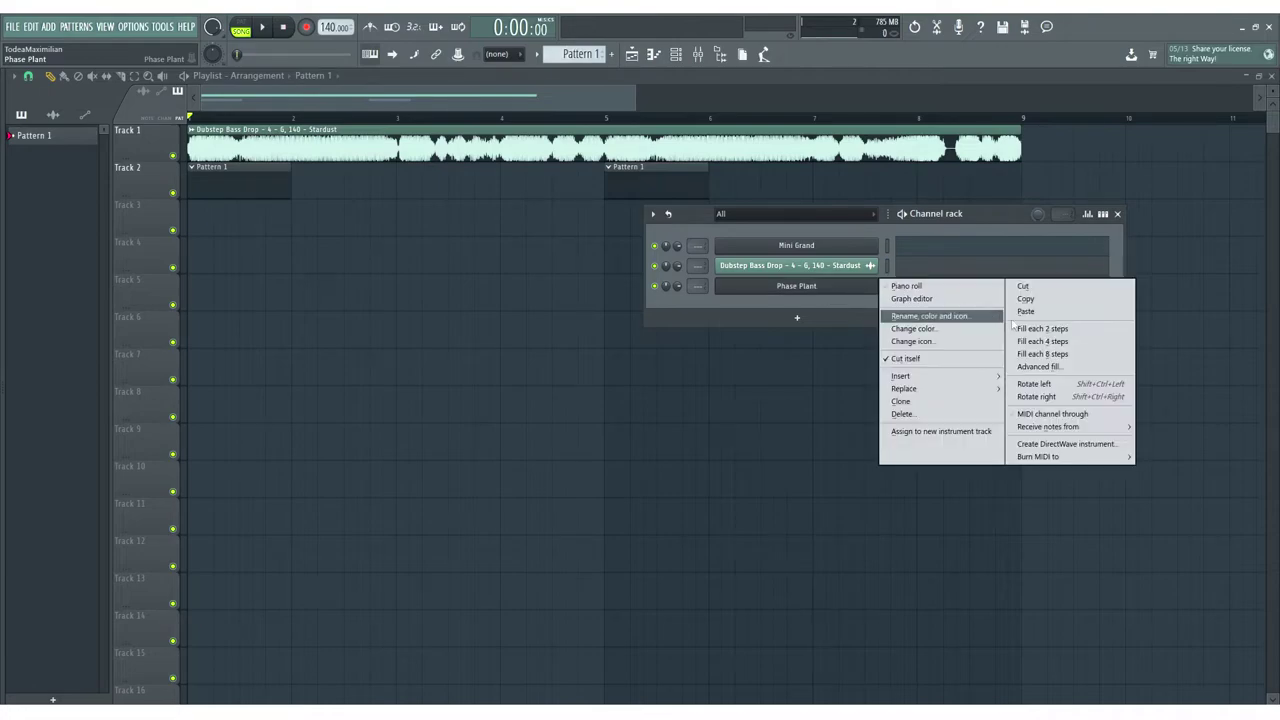
{"action": "left_click", "coordinate": [1033, 313]}
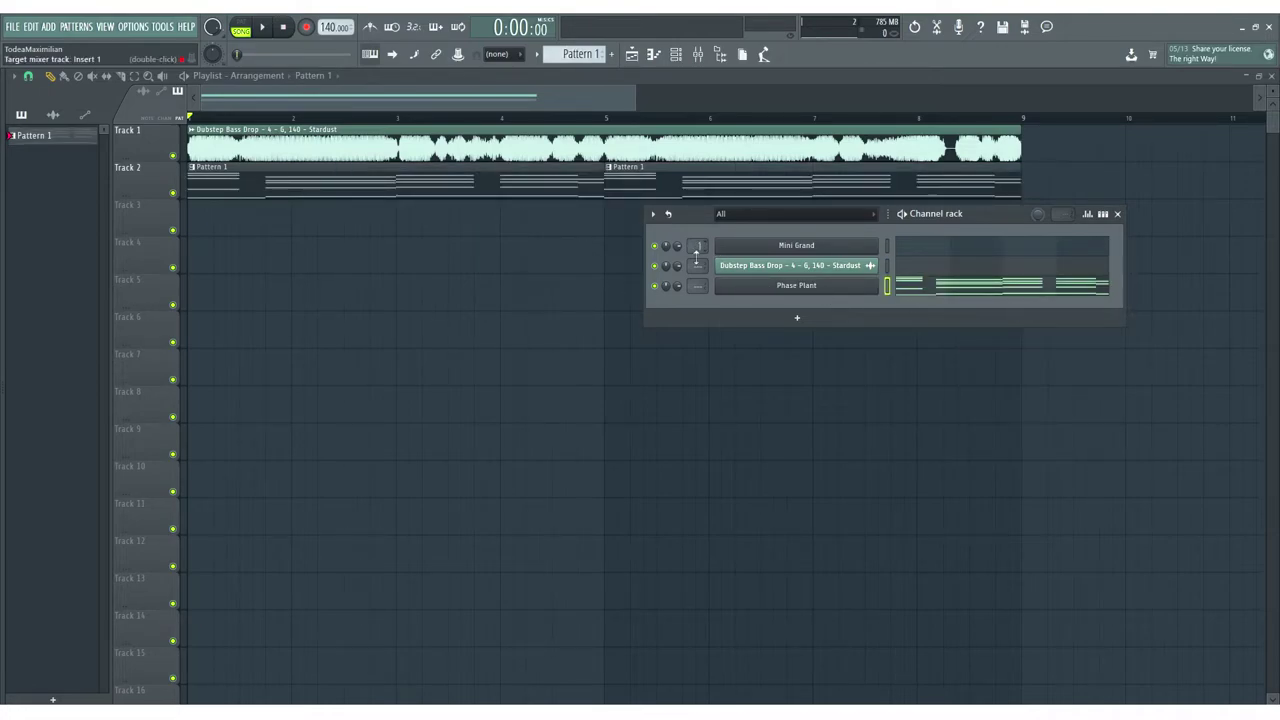
- Name mixer inserts 1 and 2 RAW BASS and RAW CHORDS, lower both faders together and play the song to check levels
{"action": "left_click", "coordinate": [654, 56]}
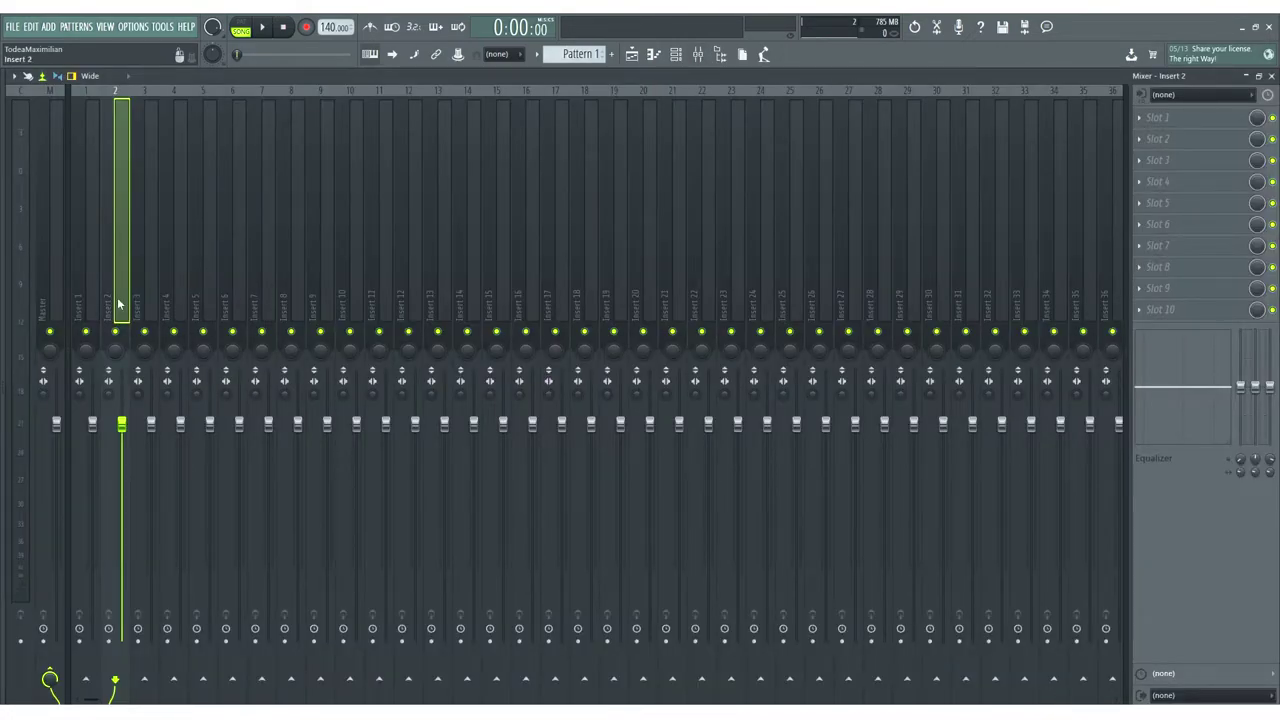
{"action": "left_click", "coordinate": [92, 200]}
{"action": "left_click", "coordinate": [121, 346], "text": "ctrl"}
{"action": "key", "text": "space"}
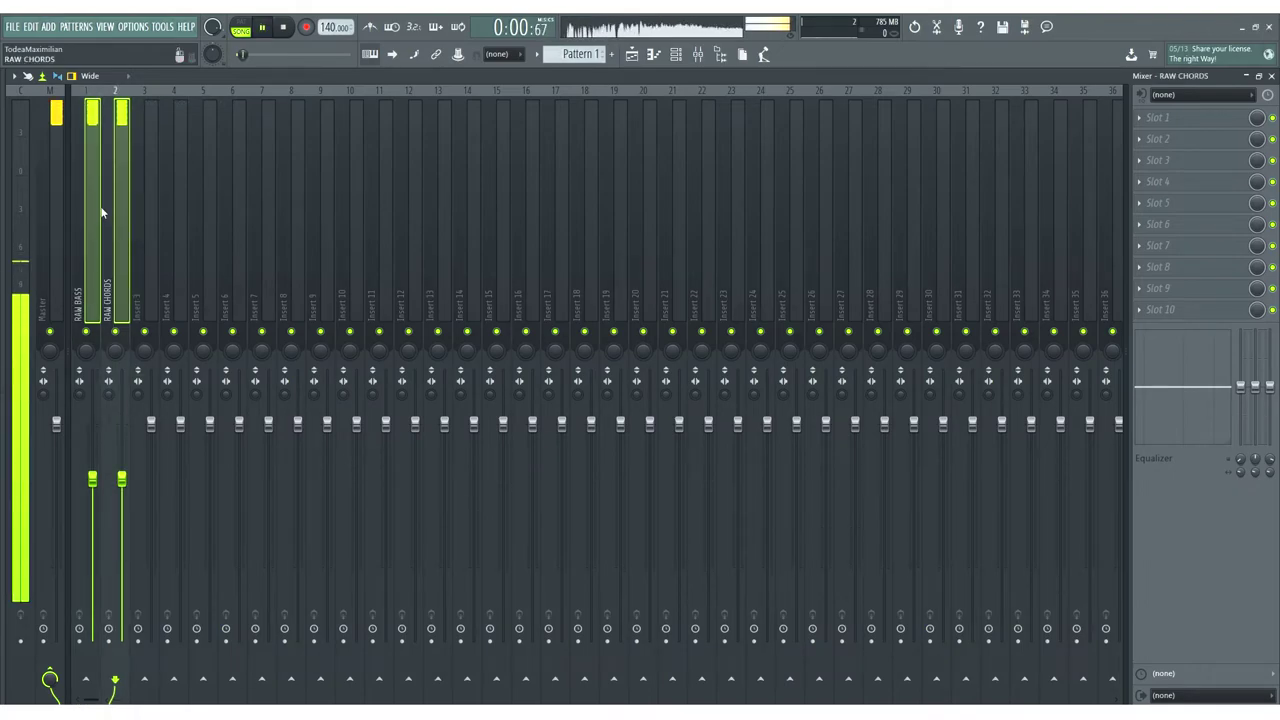
{"action": "left_click", "coordinate": [140, 198]}
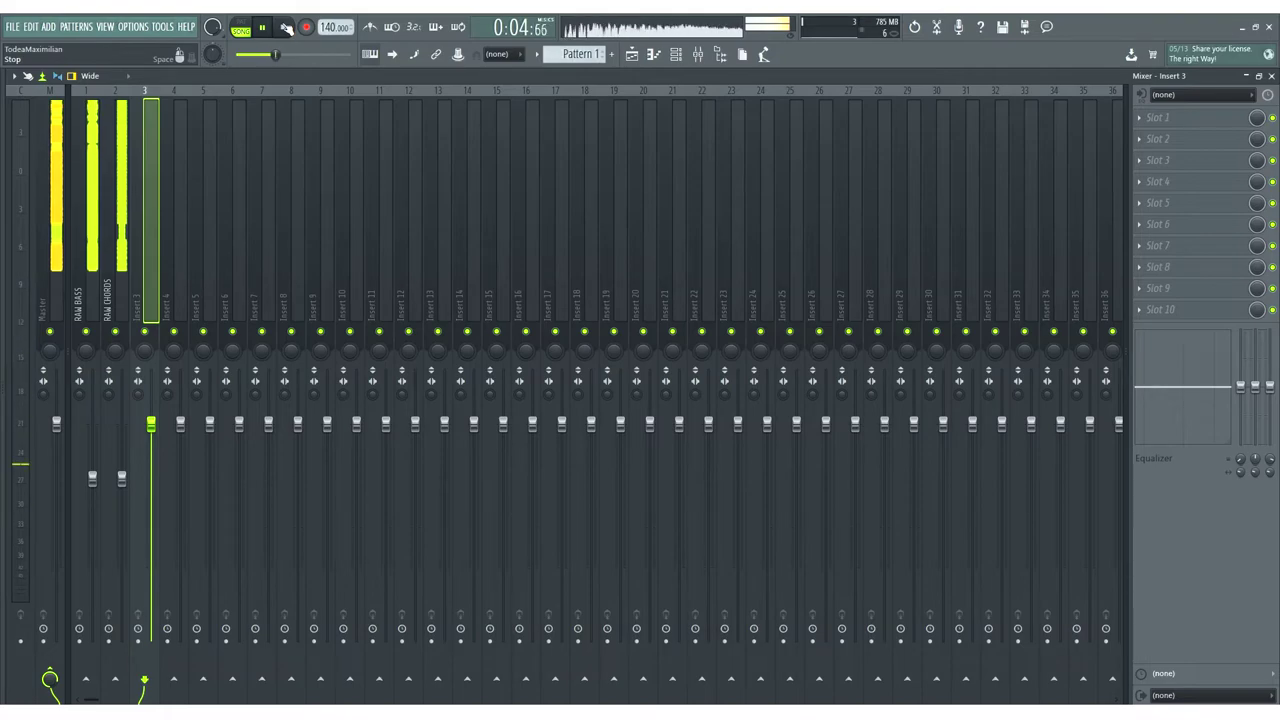
{"action": "left_click", "coordinate": [284, 27]}
- Load kHz Snap Heap in the first effect slot of the RAW CHORDS mixer track
{"action": "left_click", "coordinate": [96, 232]}
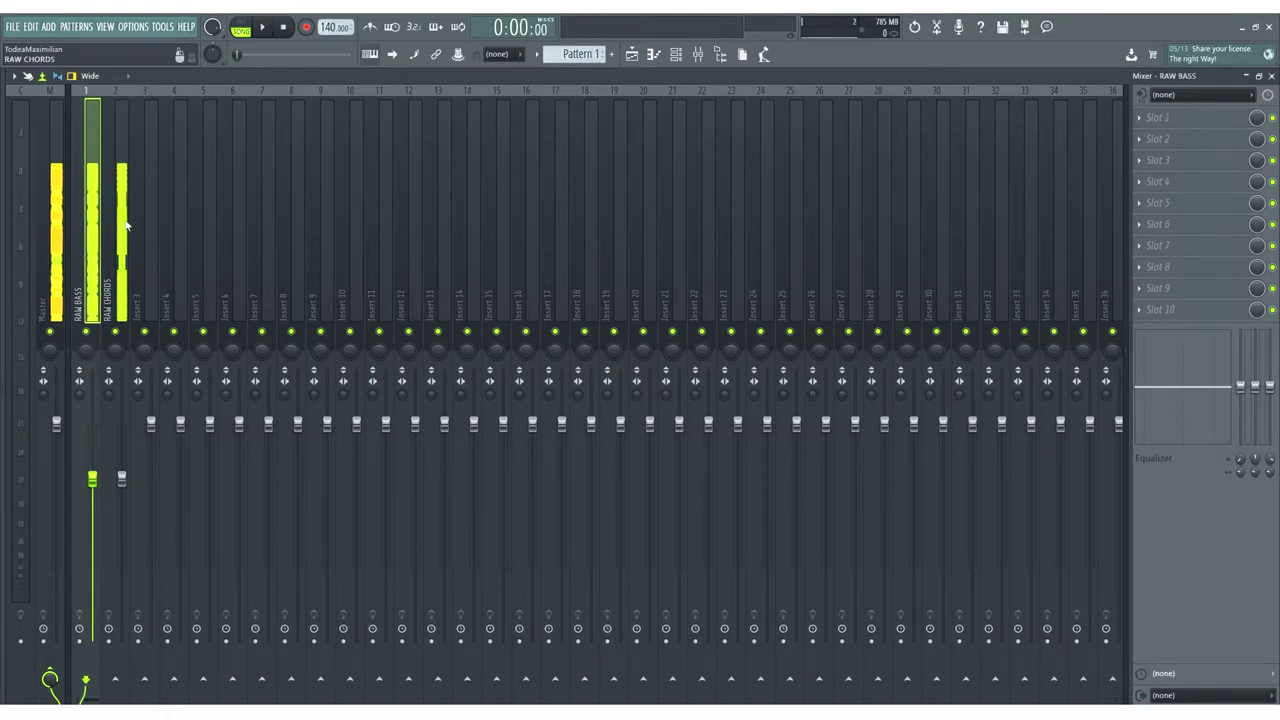
{"action": "left_click", "coordinate": [121, 200]}
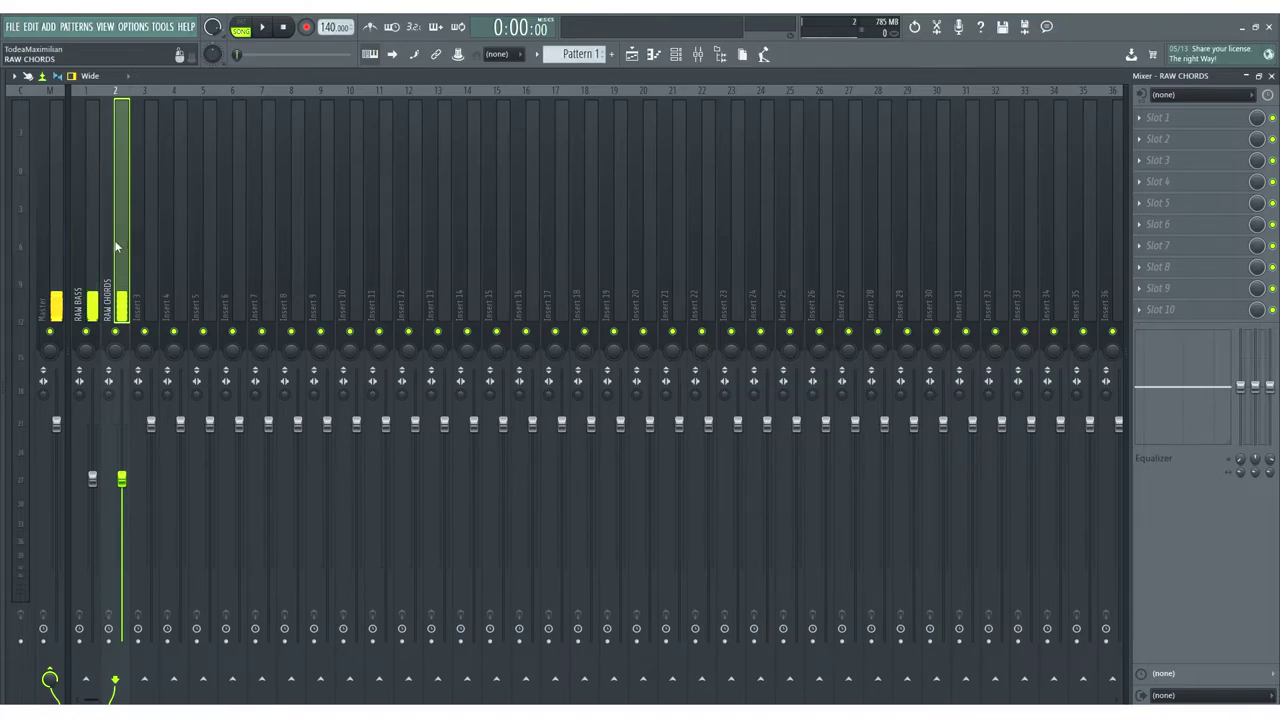
{"action": "left_click", "coordinate": [1155, 118]}
{"action": "mouse_move", "coordinate": [1080, 254]}
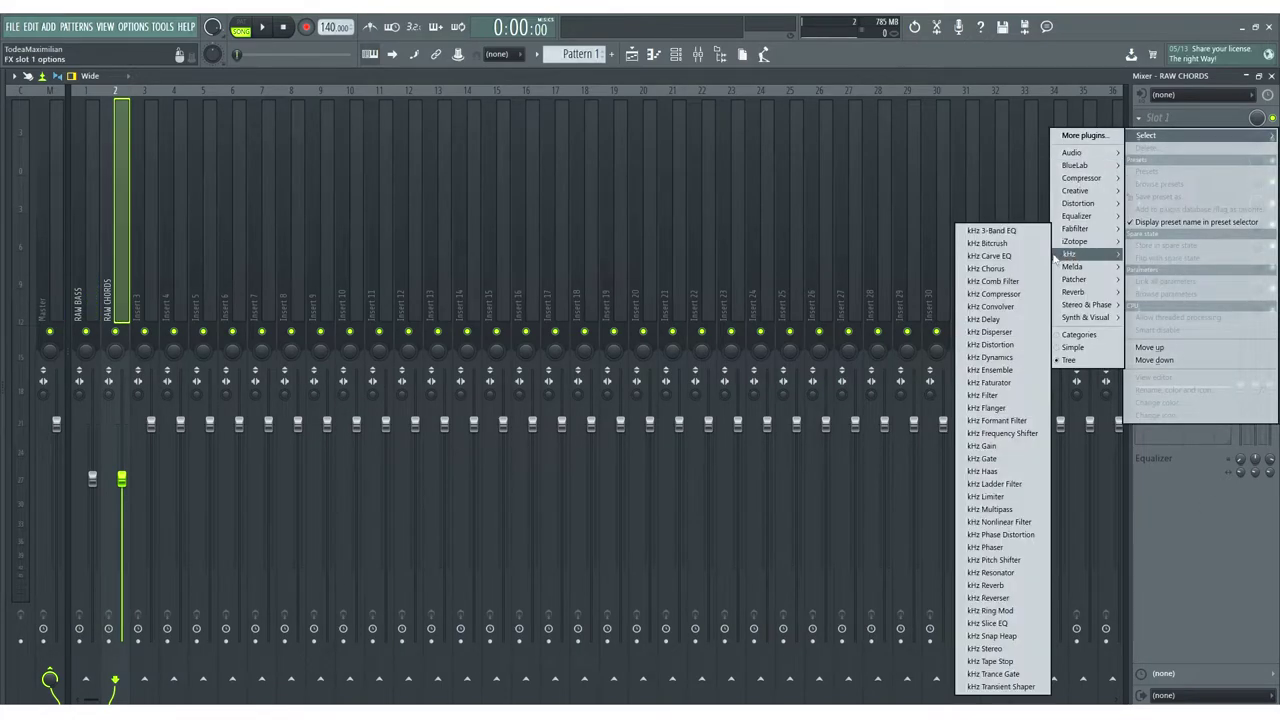
{"action": "left_click", "coordinate": [1026, 640]}
{"action": "left_click_drag", "start_coordinate": [270, 235], "coordinate": [311, 74]}
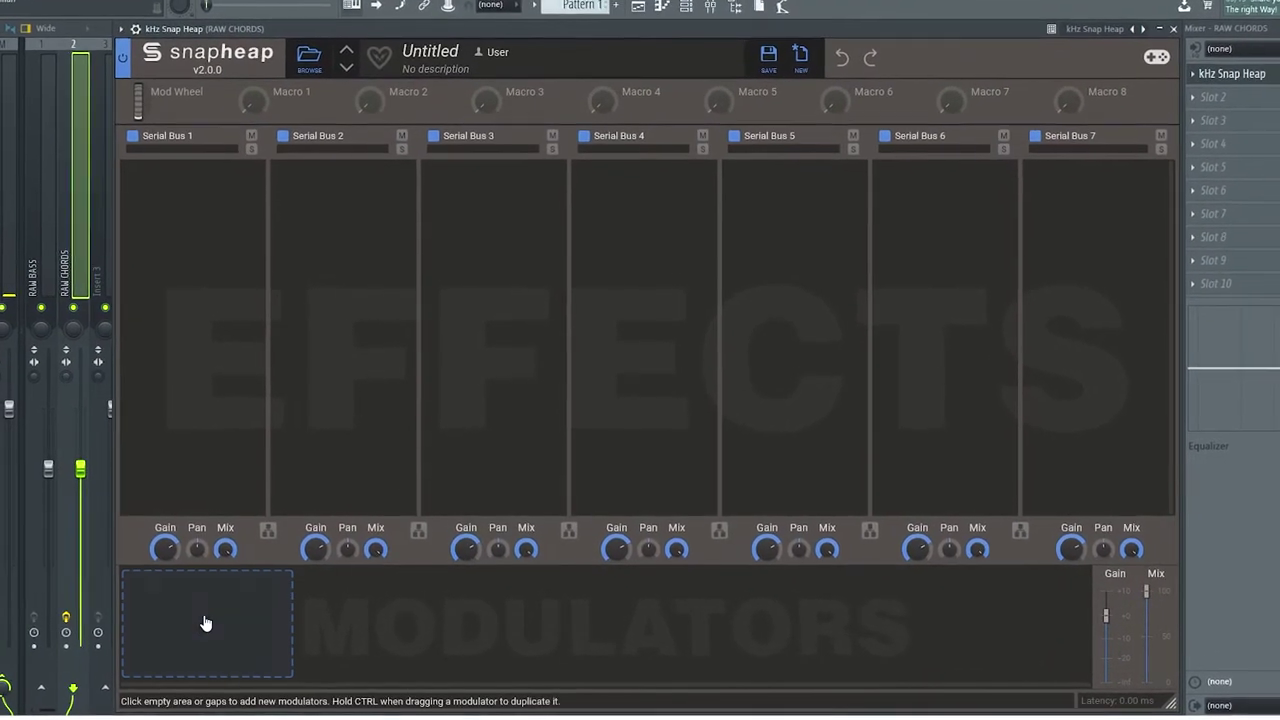
- Add an Audio Follower modulator and a Gain effect on Serial Bus 1, with the gain in percent mode at 0.0 %
{"action": "left_click", "coordinate": [224, 624]}
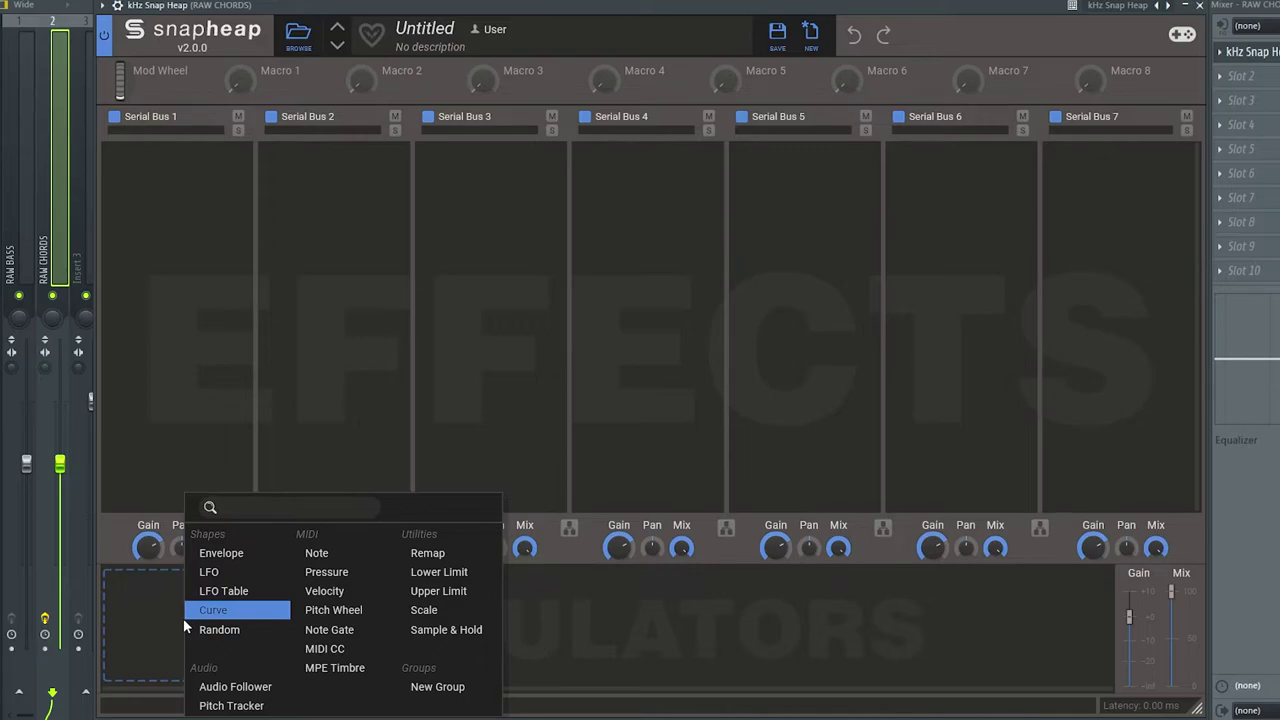
{"action": "left_click", "coordinate": [250, 689]}
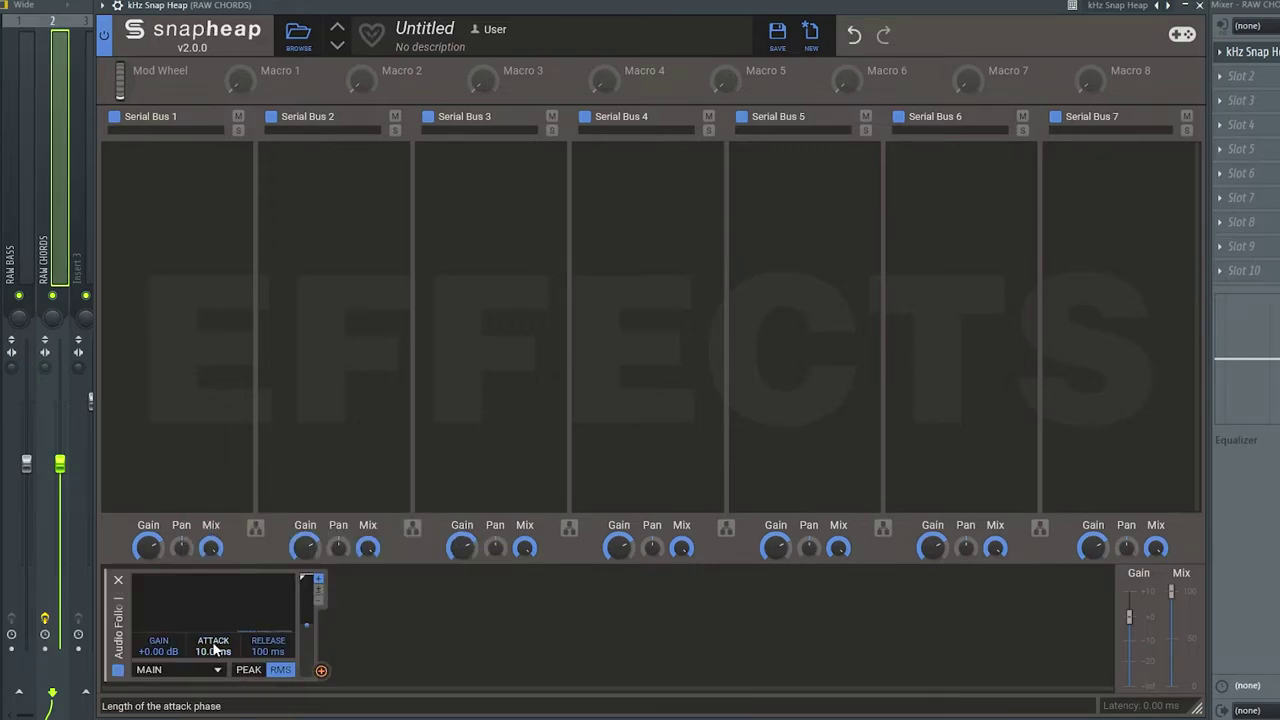
{"action": "left_click", "coordinate": [180, 203]}
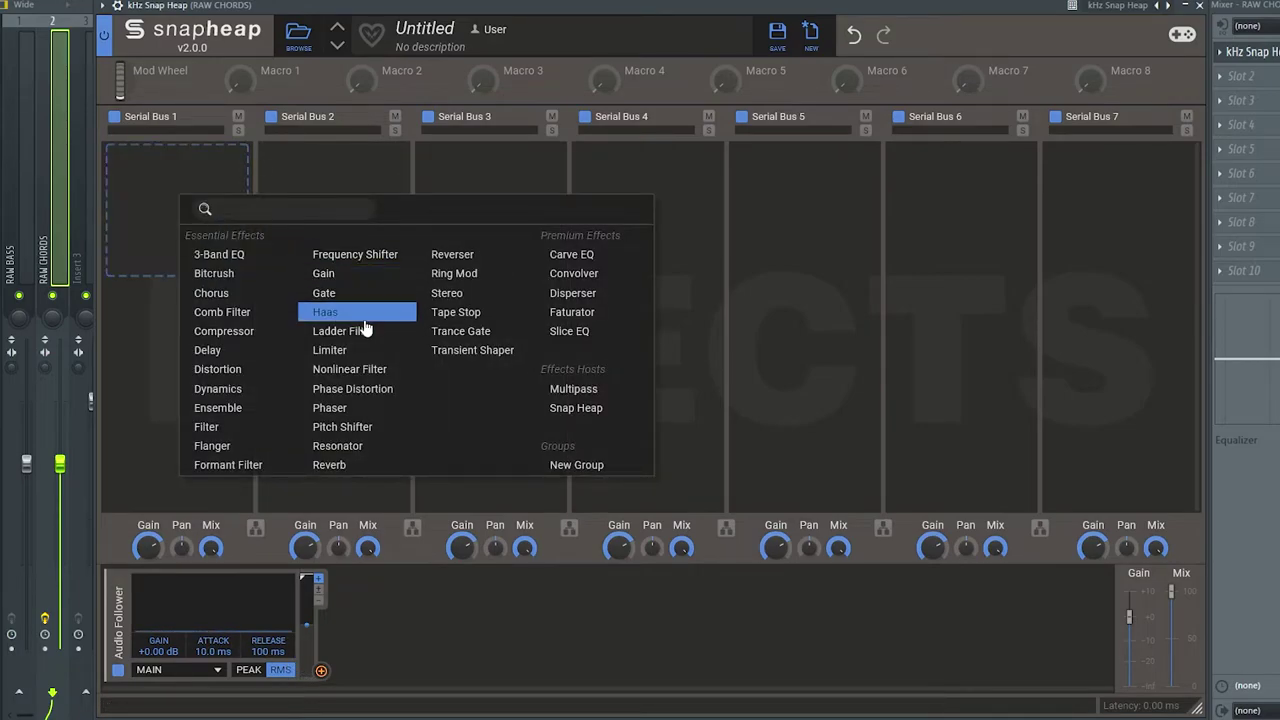
{"action": "left_click", "coordinate": [351, 282]}
{"action": "left_click", "coordinate": [232, 197]}
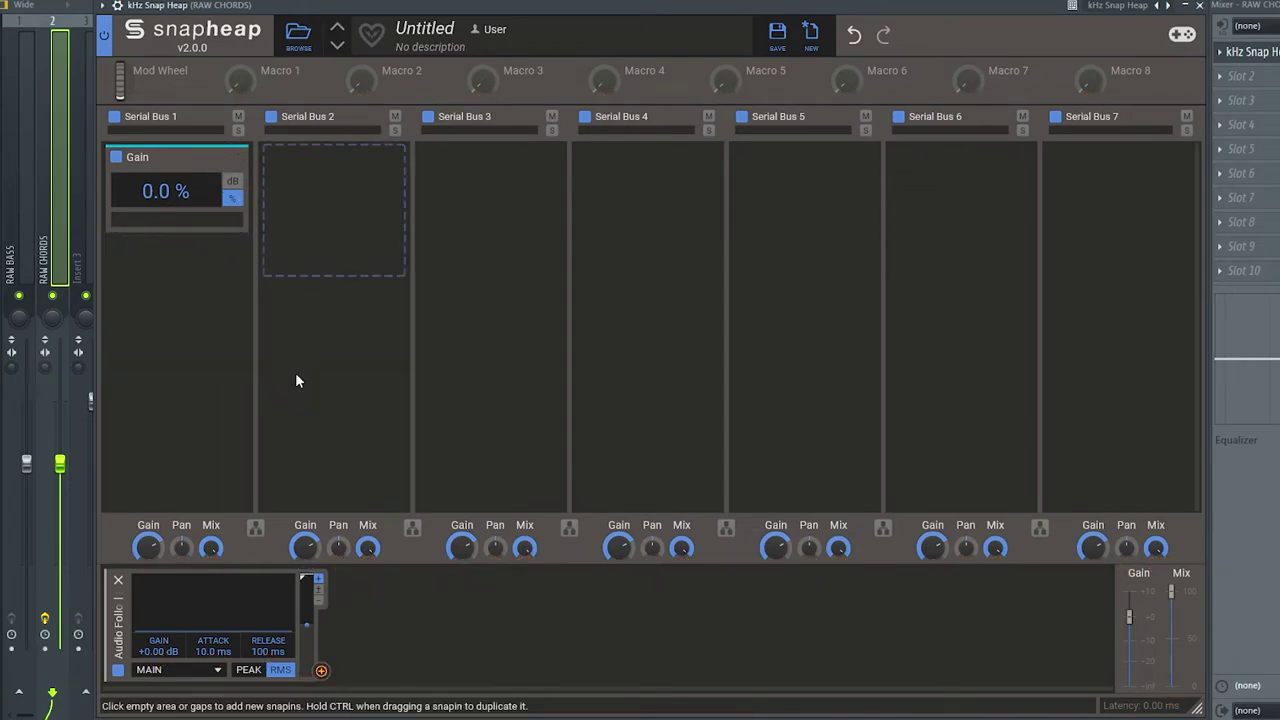
- Open the Phase Plant channel to review its Analog generator patch and close it
{"action": "key", "text": "F6"}
{"action": "left_click", "coordinate": [857, 252]}
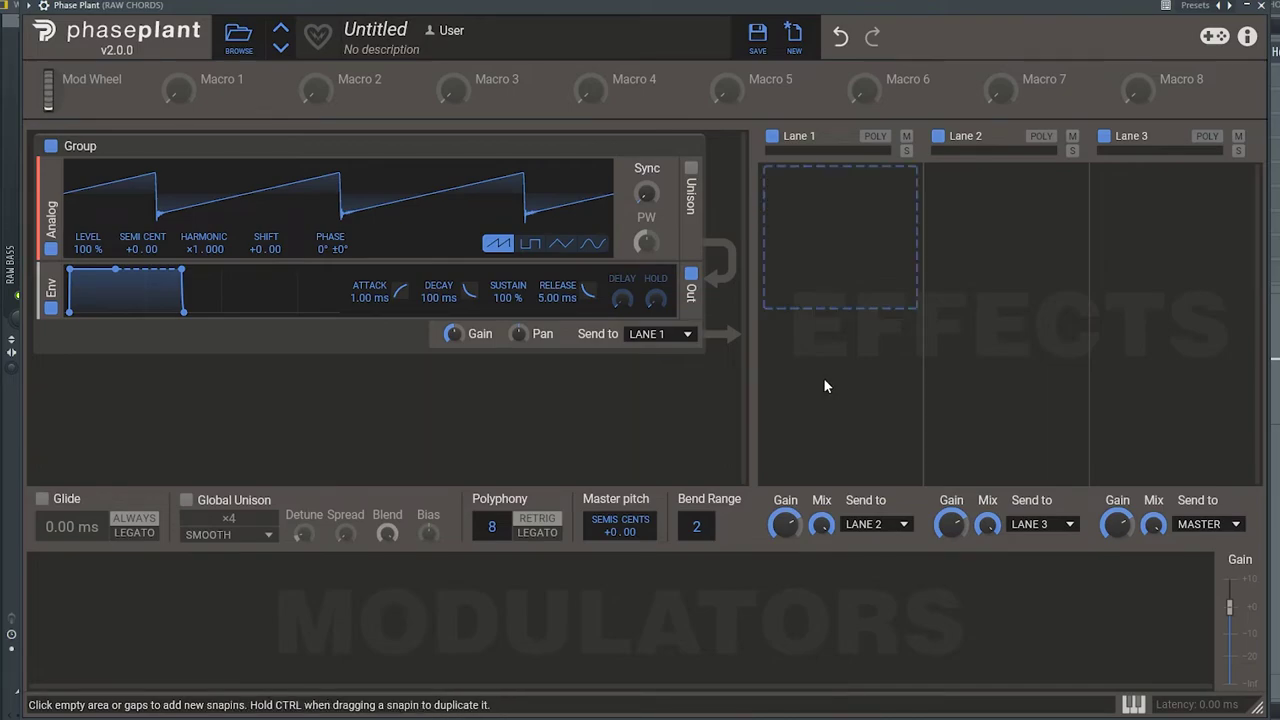
{"action": "left_click", "coordinate": [1261, 5]}
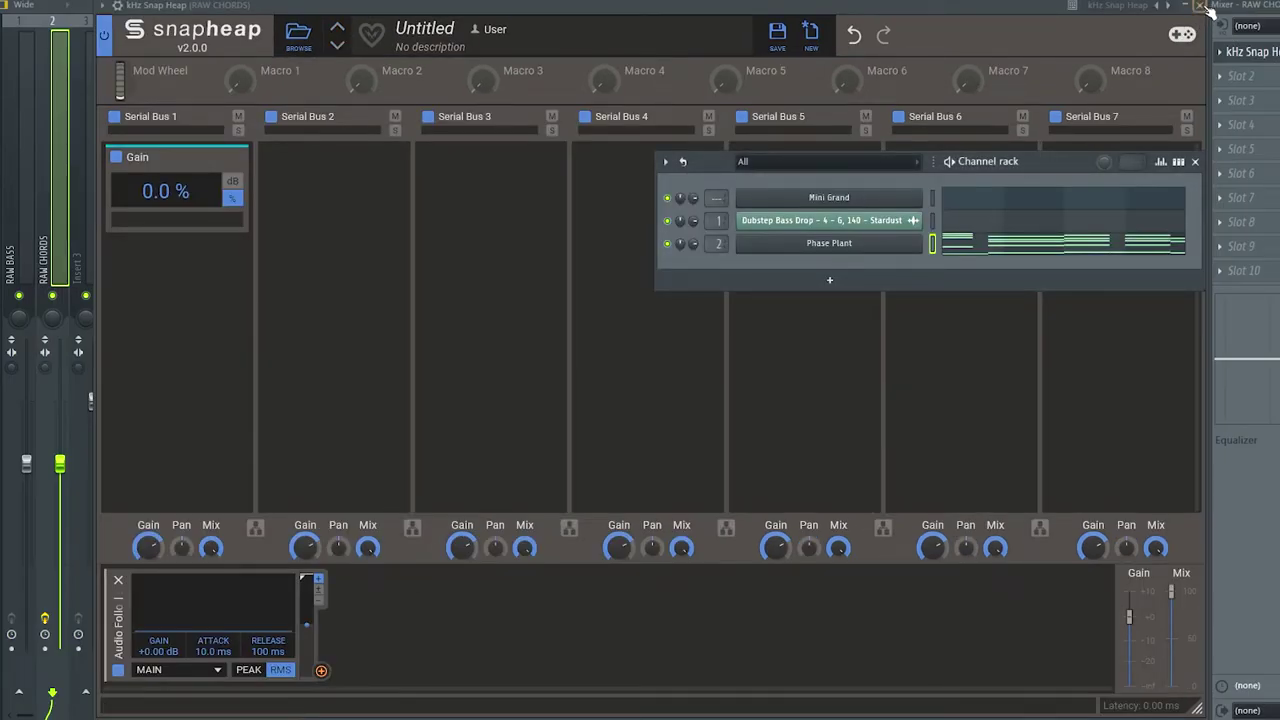
- Set the Audio Follower's attack to 31.4 ms and assign it to modulate the Gain effect's amount
{"action": "left_click", "coordinate": [1027, 9]}
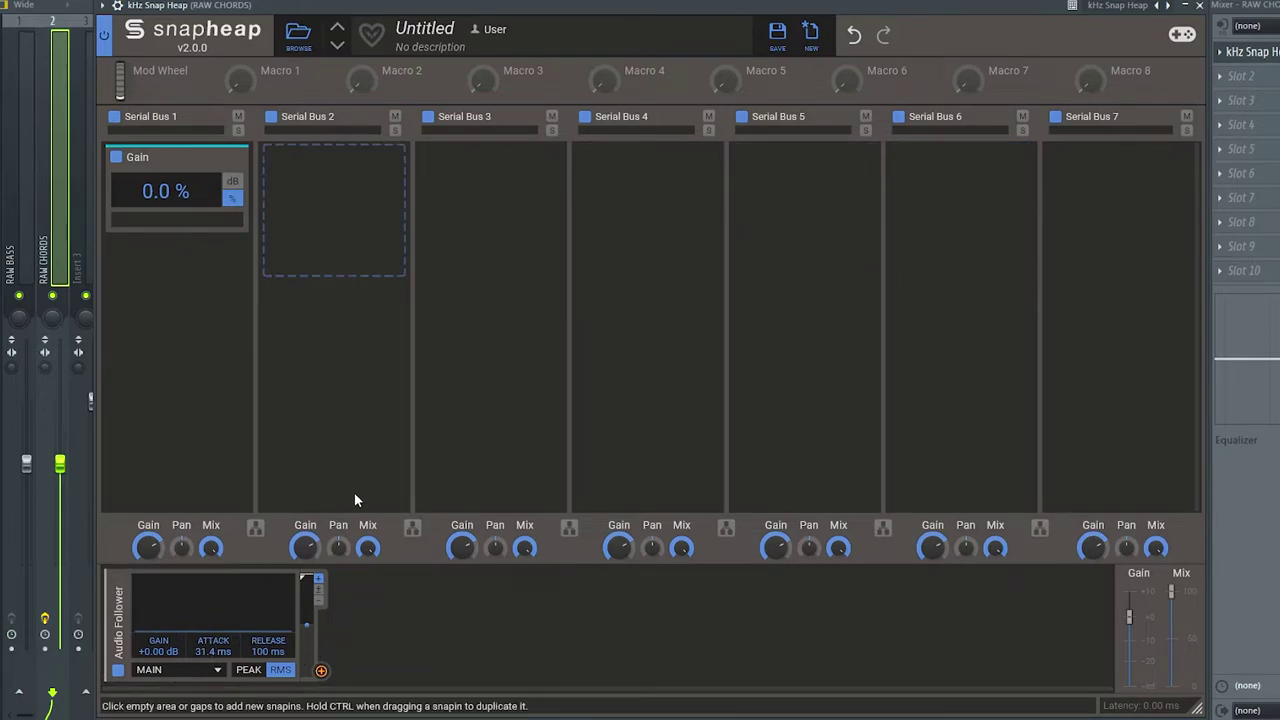
{"action": "left_click_drag", "start_coordinate": [321, 670], "coordinate": [166, 211]}
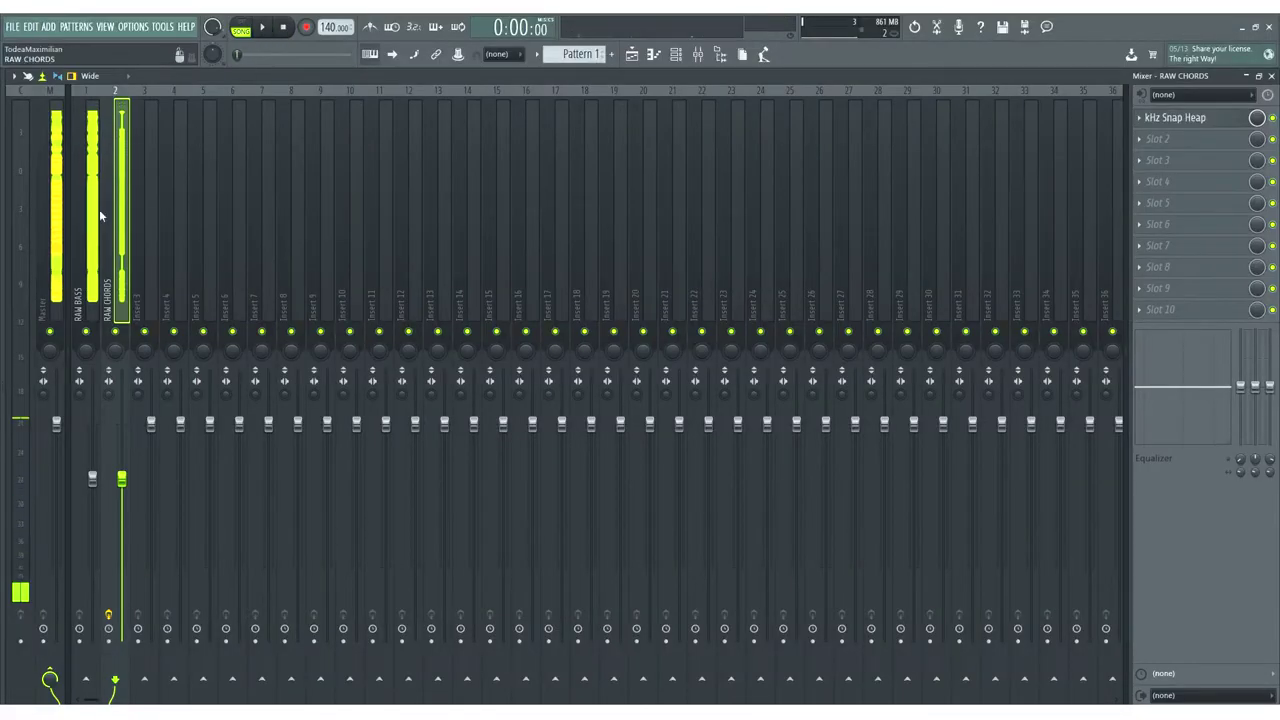
- Sidechain RAW BASS into Snap Heap's Aux 1 input on RAW CHORDS and set the Audio Follower's source to External
{"action": "left_click", "coordinate": [100, 215]}
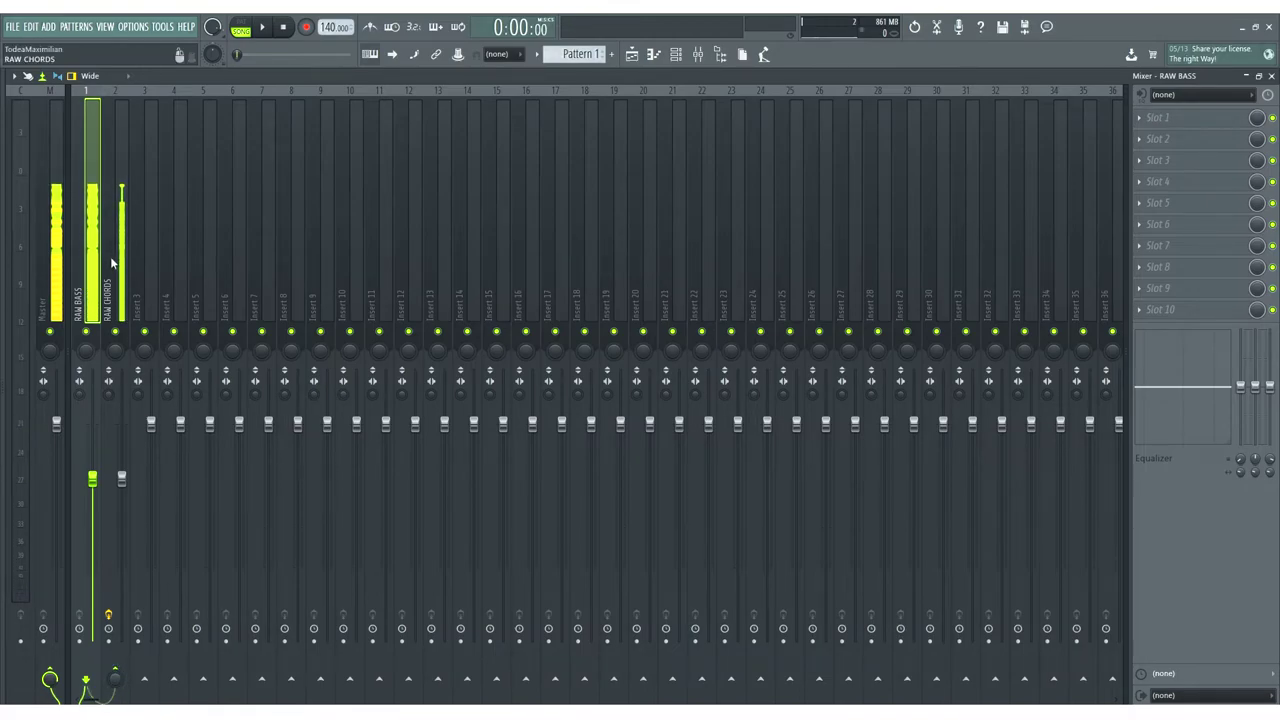
{"action": "left_click", "coordinate": [113, 263]}
{"action": "left_click", "coordinate": [1180, 122]}
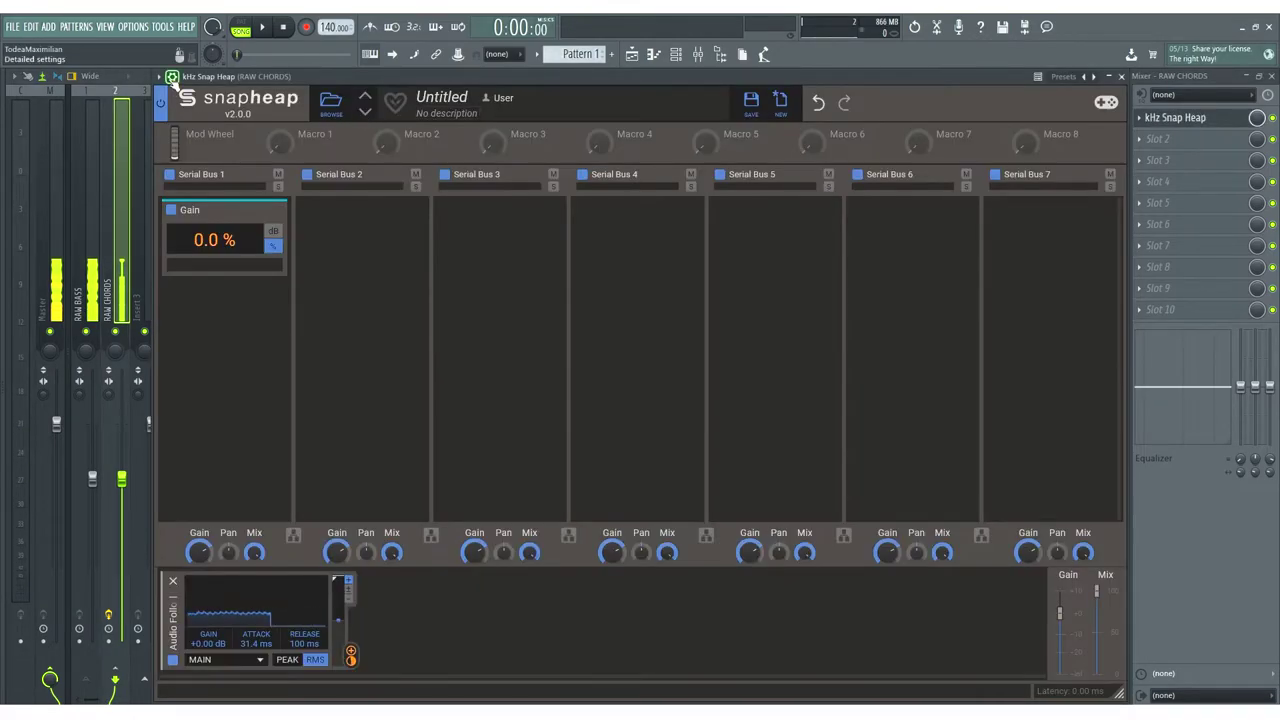
{"action": "left_click", "coordinate": [198, 100]}
{"action": "left_click", "coordinate": [213, 130]}
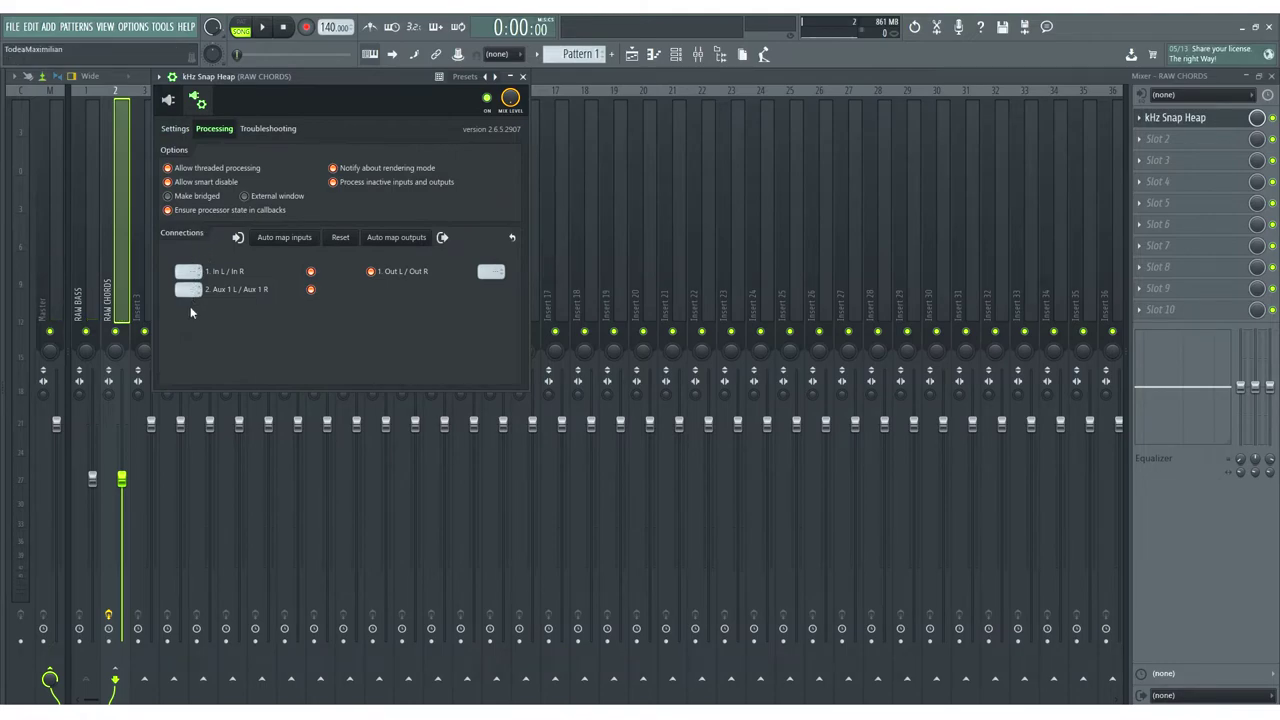
{"action": "left_click", "coordinate": [199, 104]}
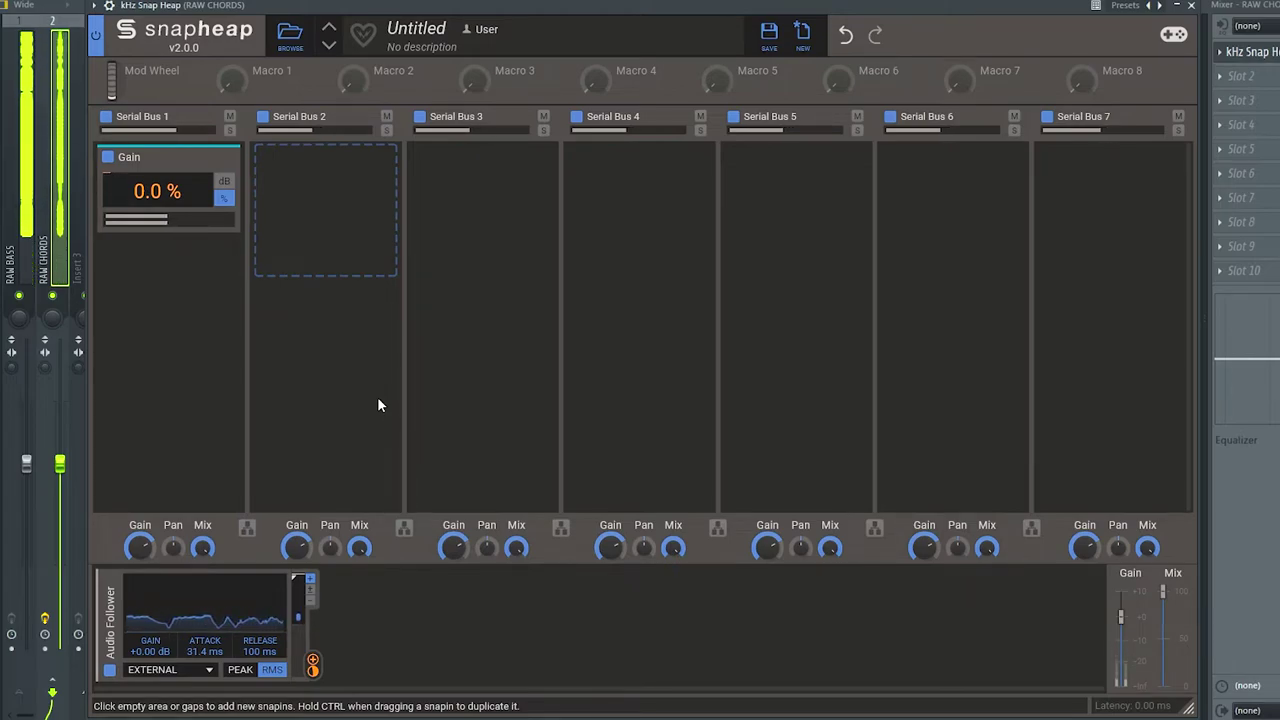
- Set the Audio Follower's gain to +11.63 dB, attack to 21.1 ms and release to 22.3 ms, and close Snap Heap
{"action": "left_click_drag", "start_coordinate": [150, 651], "coordinate": [150, 612]}
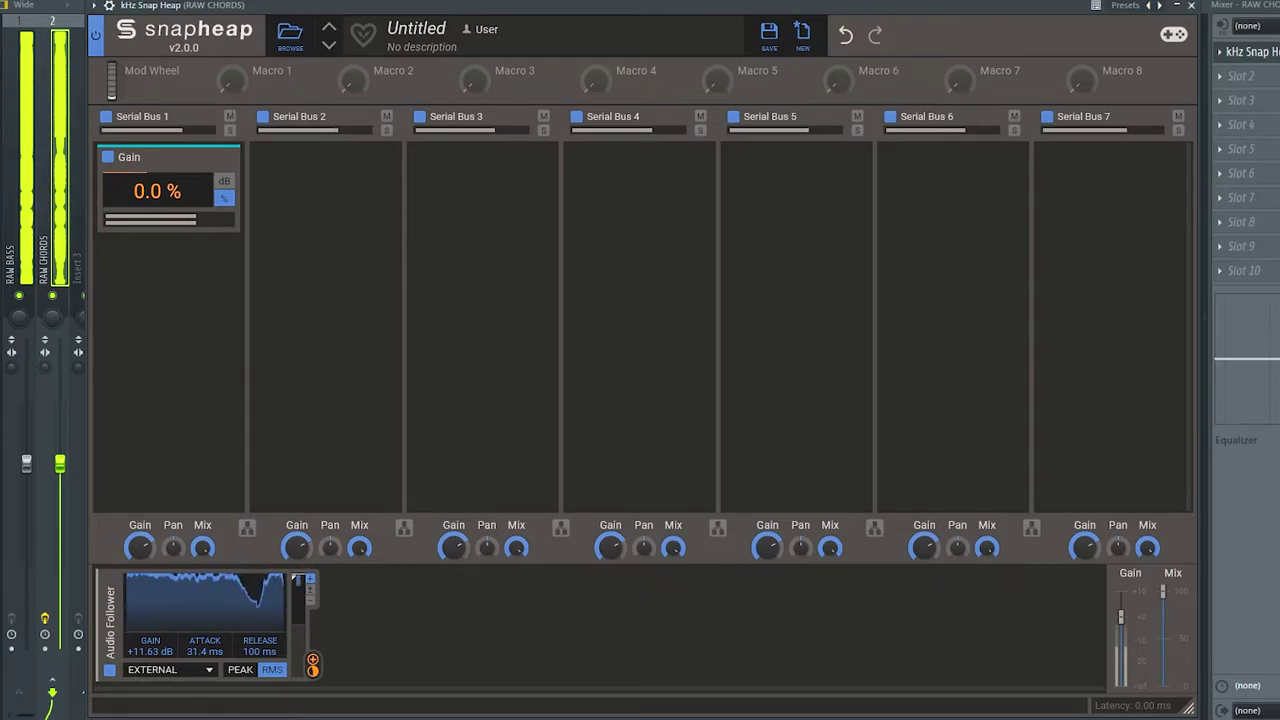
{"action": "left_click_drag", "start_coordinate": [260, 650], "coordinate": [260, 705]}
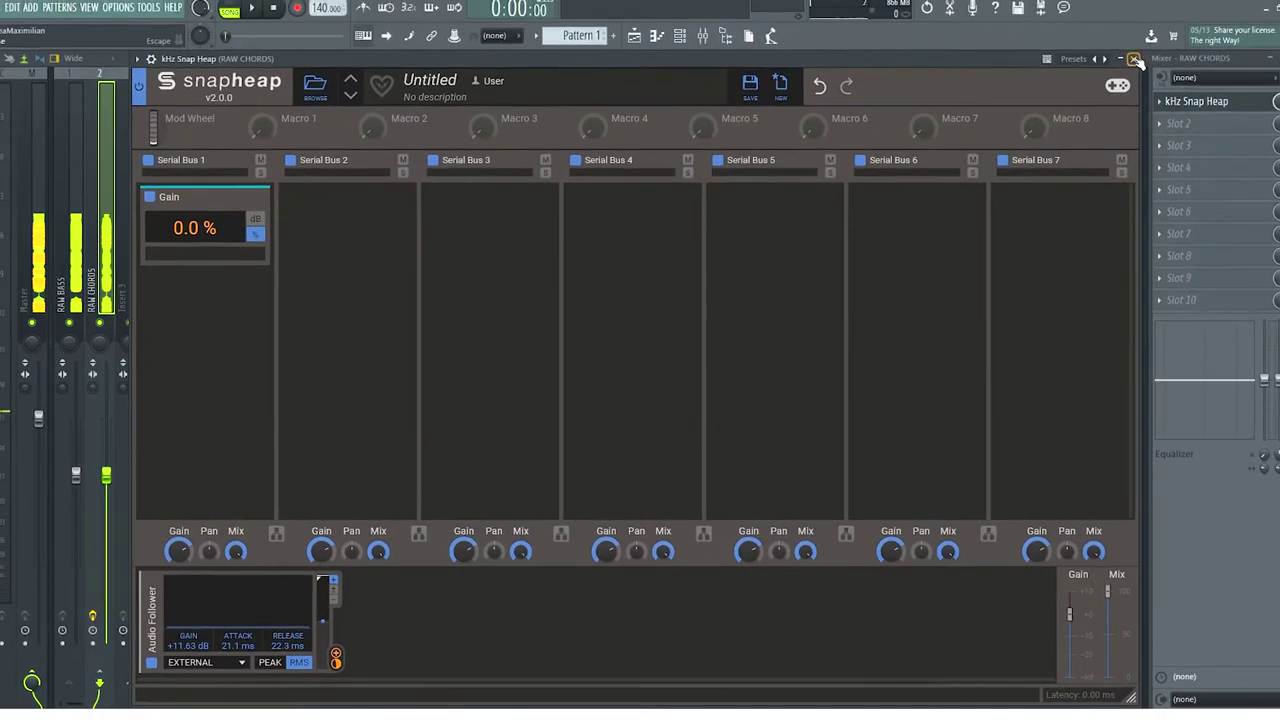
{"action": "left_click", "coordinate": [1173, 21]}
- Open the Phase Plant chords in the piano roll, undo the last note edit and play the song
{"action": "left_click", "coordinate": [676, 55]}
{"action": "left_click", "coordinate": [957, 289]}
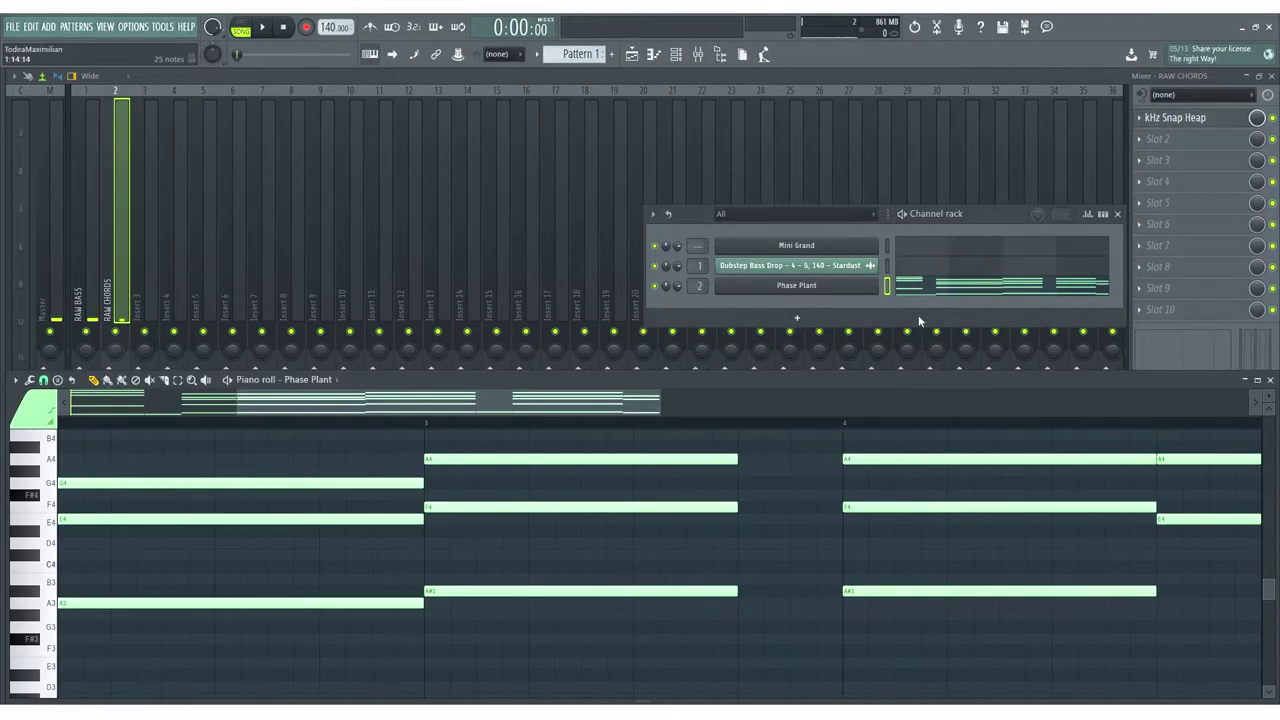
{"action": "key", "text": "ctrl+z"}
{"action": "key", "text": "space"}
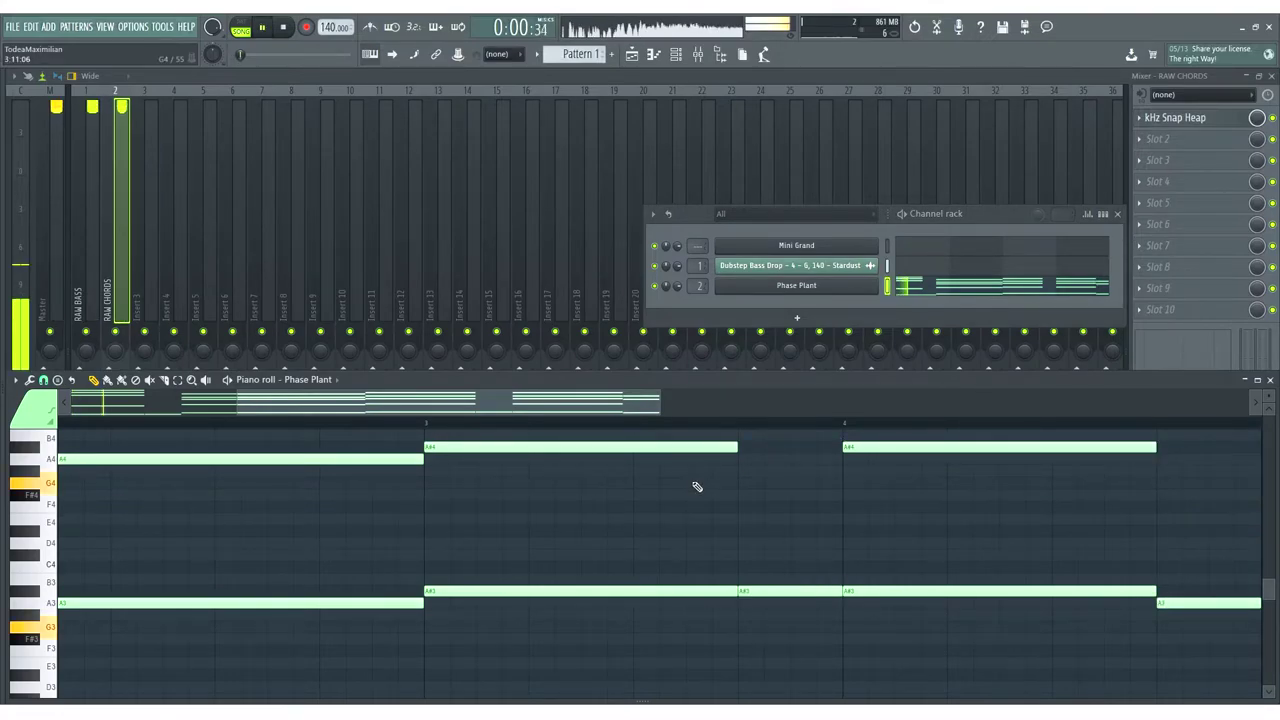
{"action": "left_click", "coordinate": [1268, 381]}
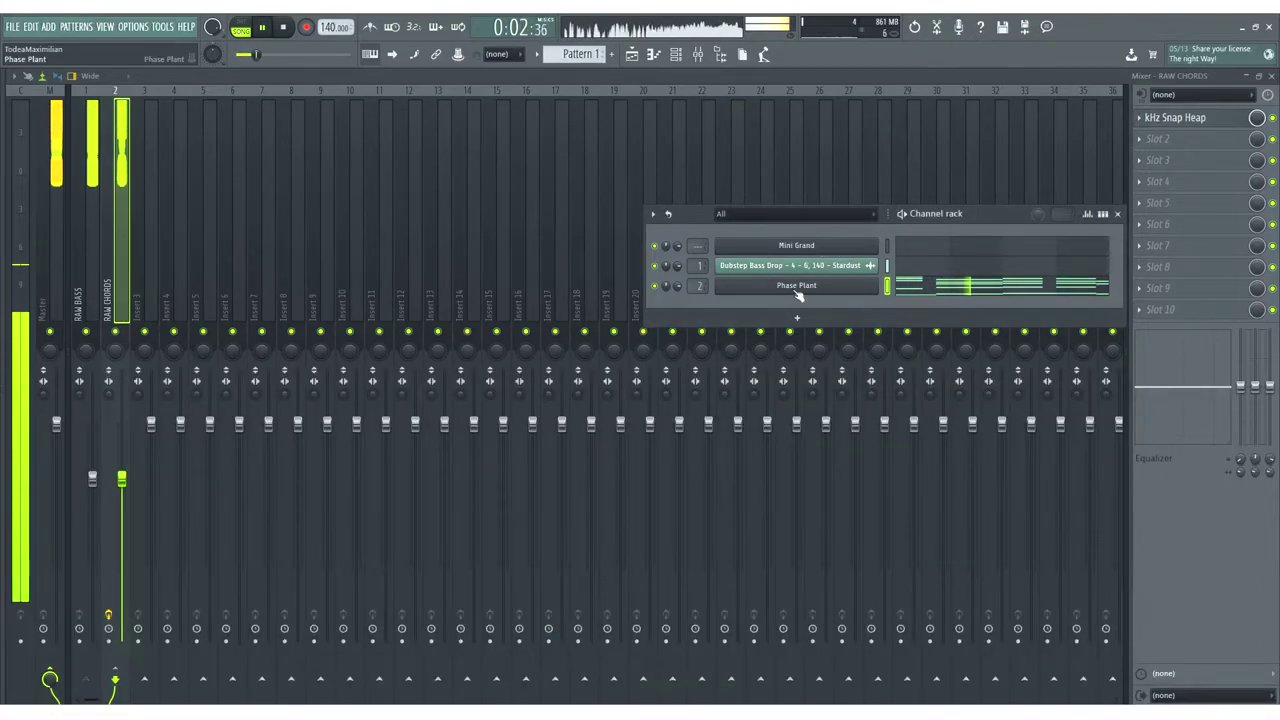
- Enable Smooth unison on Phase Plant's Analog generator with 8 voices and 100 % spread, and listen to it in the song
{"action": "left_click", "coordinate": [797, 286]}
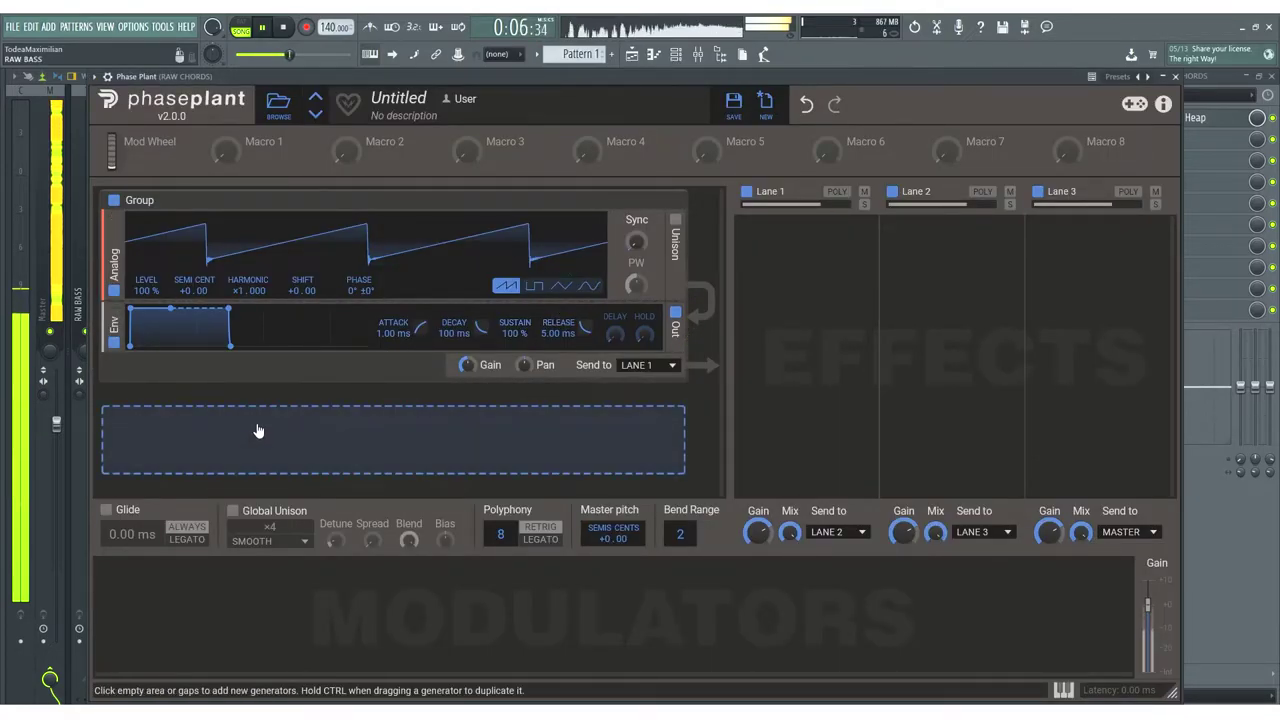
{"action": "left_click", "coordinate": [1176, 78]}
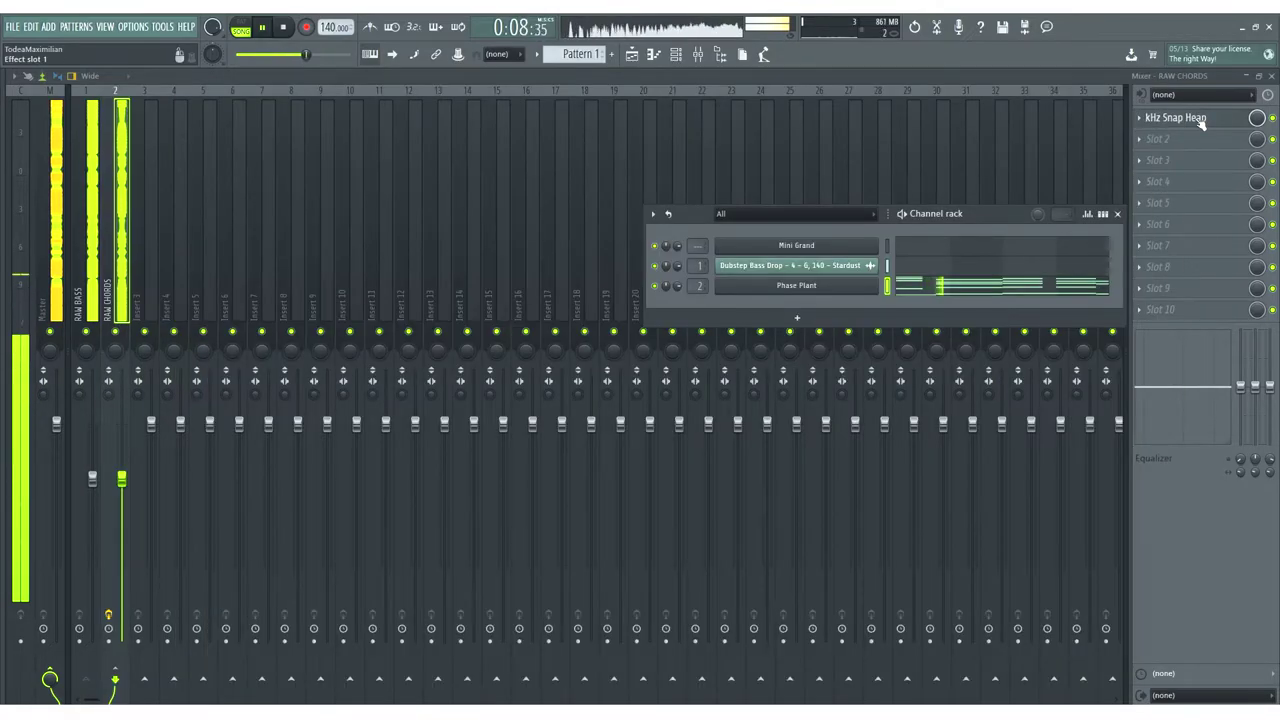
{"action": "left_click", "coordinate": [846, 284]}
{"action": "left_click", "coordinate": [283, 30]}
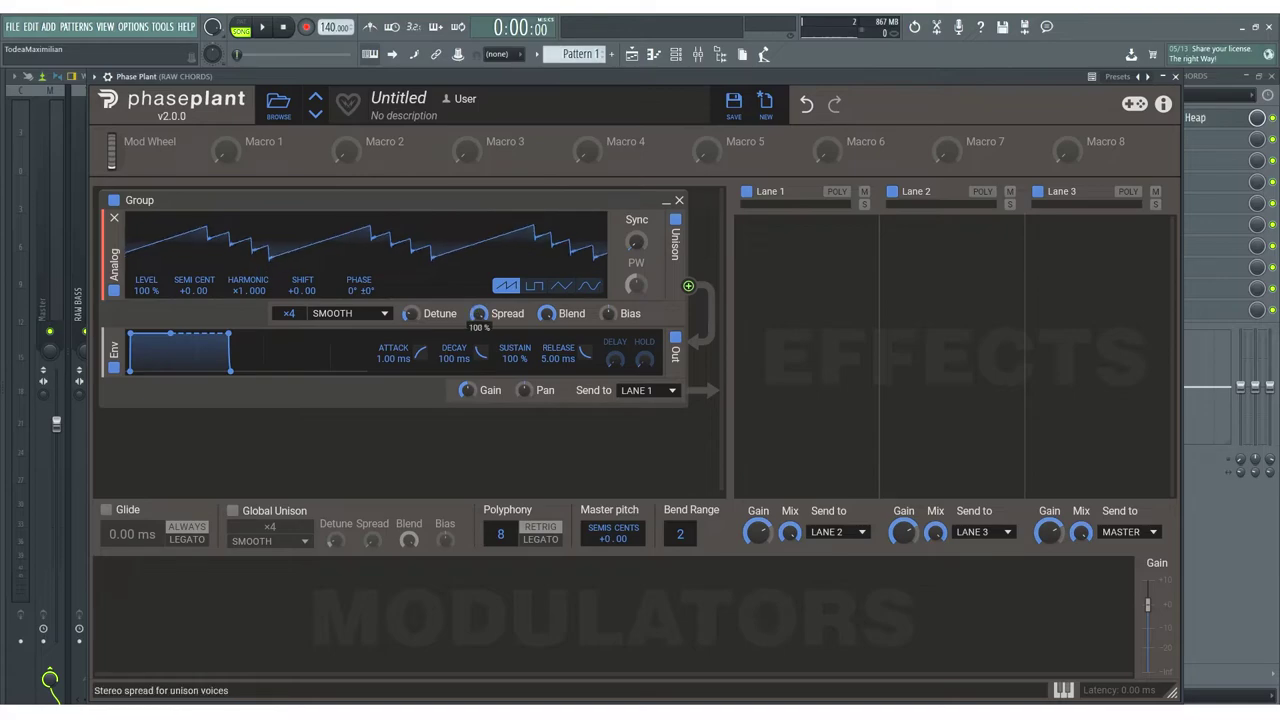
{"action": "scroll", "coordinate": [289, 313], "scroll_direction": "up", "scroll_amount": 4}
{"action": "key", "text": "space"}
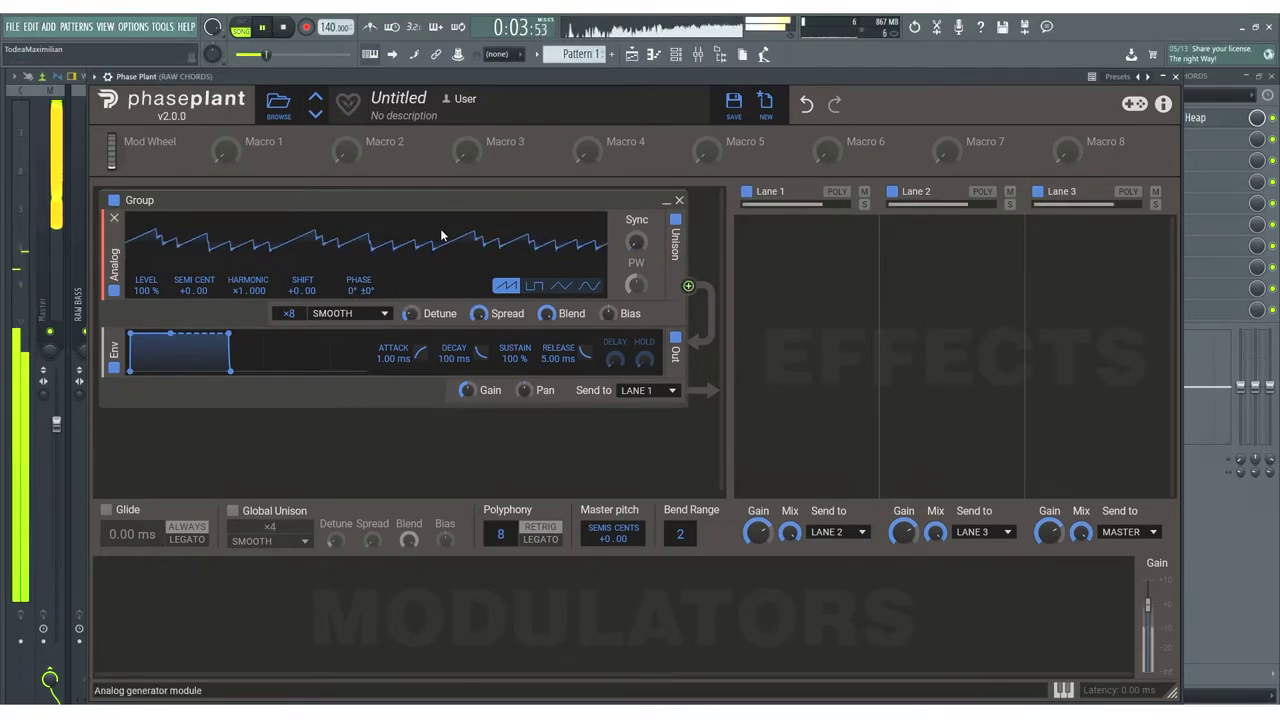
{"action": "left_click", "coordinate": [1176, 80]}
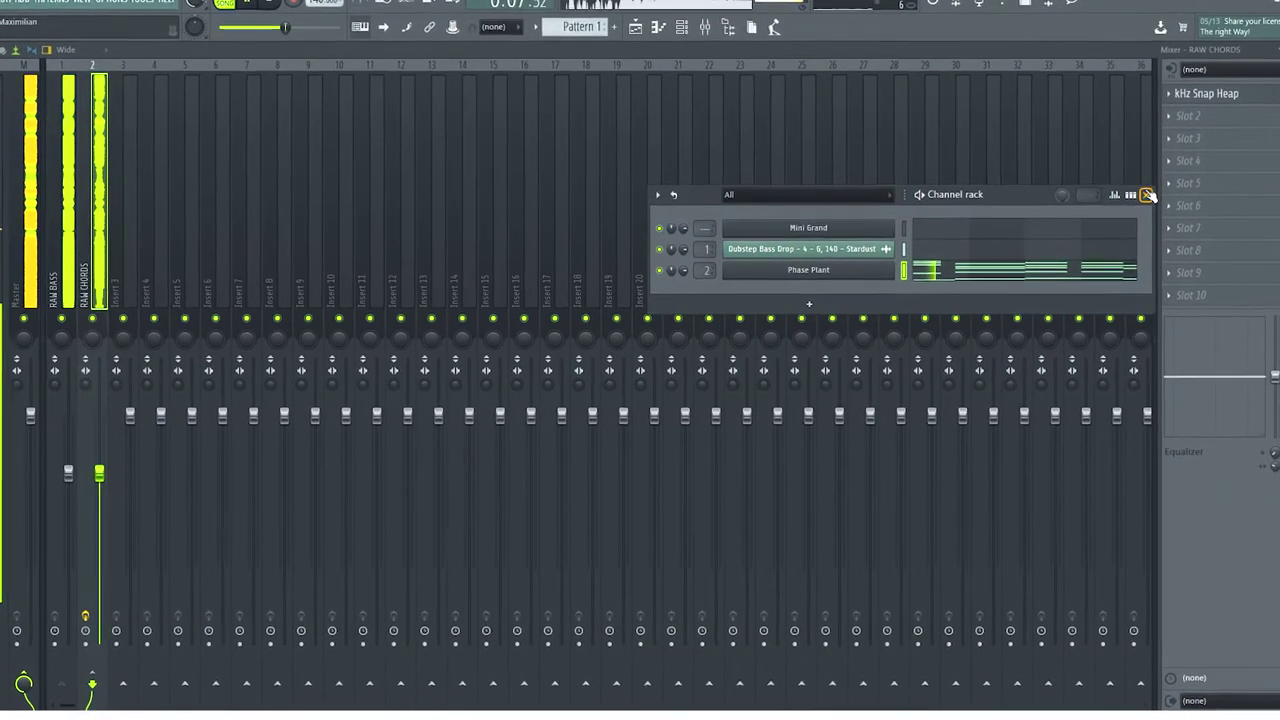
- Close the channel rack and reopen Snap Heap on RAW CHORDS to watch the Audio Follower respond
{"action": "left_click", "coordinate": [1148, 196]}
{"action": "left_click", "coordinate": [1210, 94]}
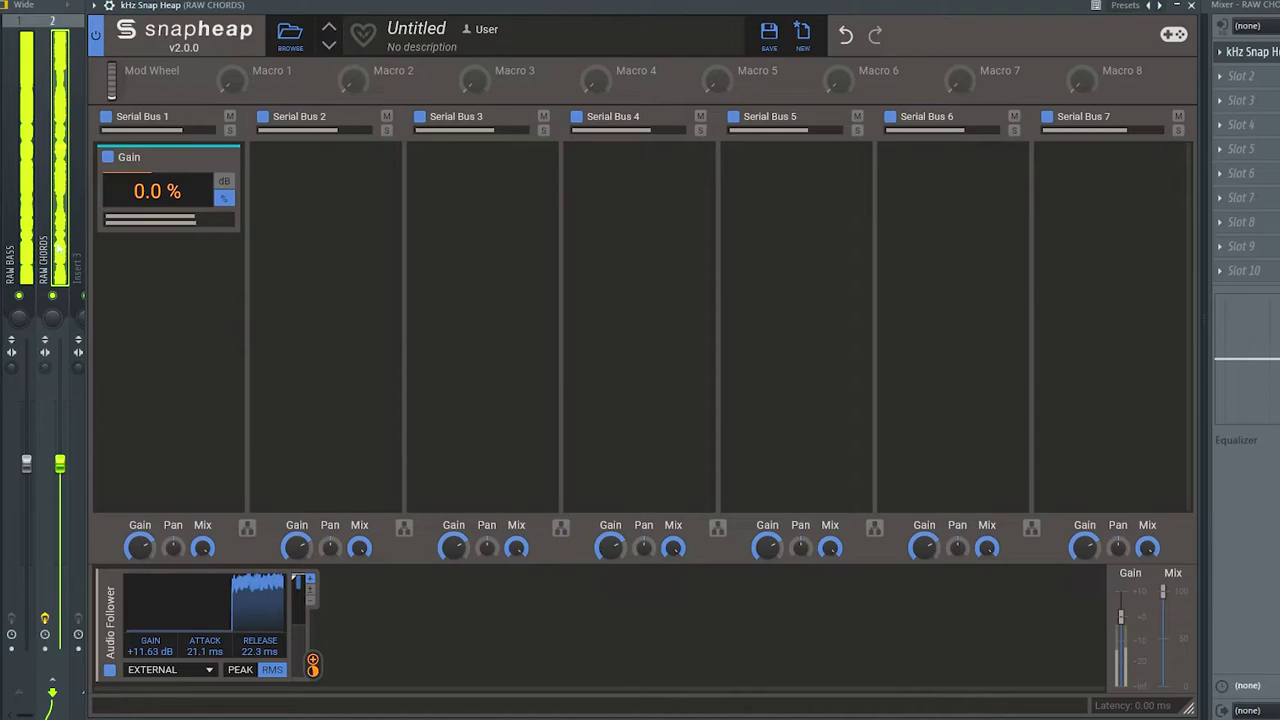
- Collapse the Gain effect, add a Filter below it in Serial Bus 1 and modulate its cutoff with the Audio Follower
{"action": "left_click", "coordinate": [156, 284]}
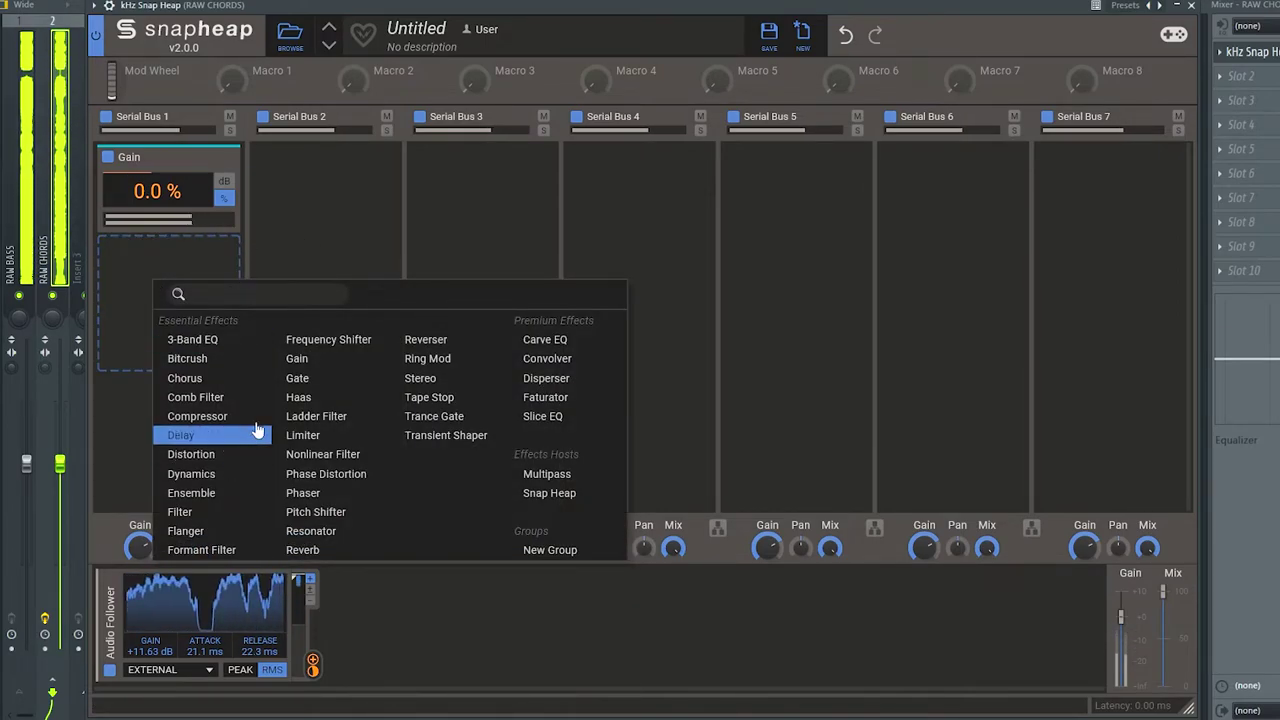
{"action": "left_click", "coordinate": [338, 167]}
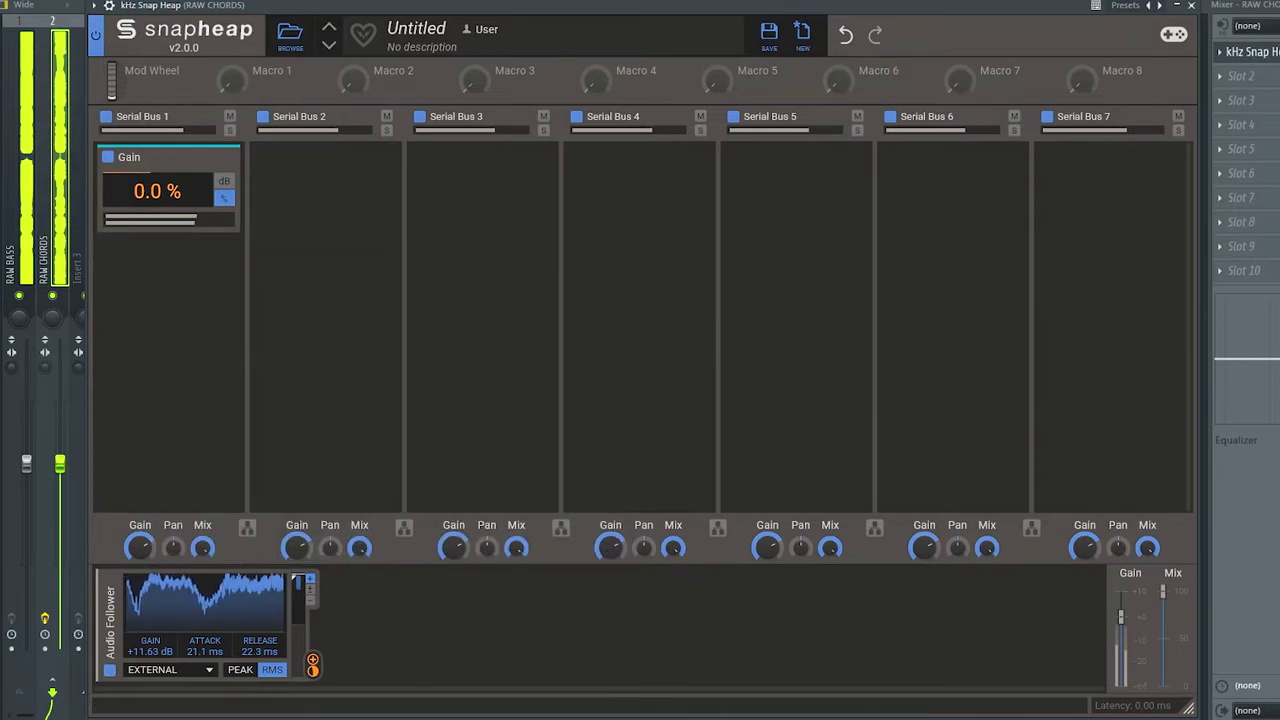
{"action": "left_click", "coordinate": [218, 158]}
{"action": "left_click", "coordinate": [148, 240]}
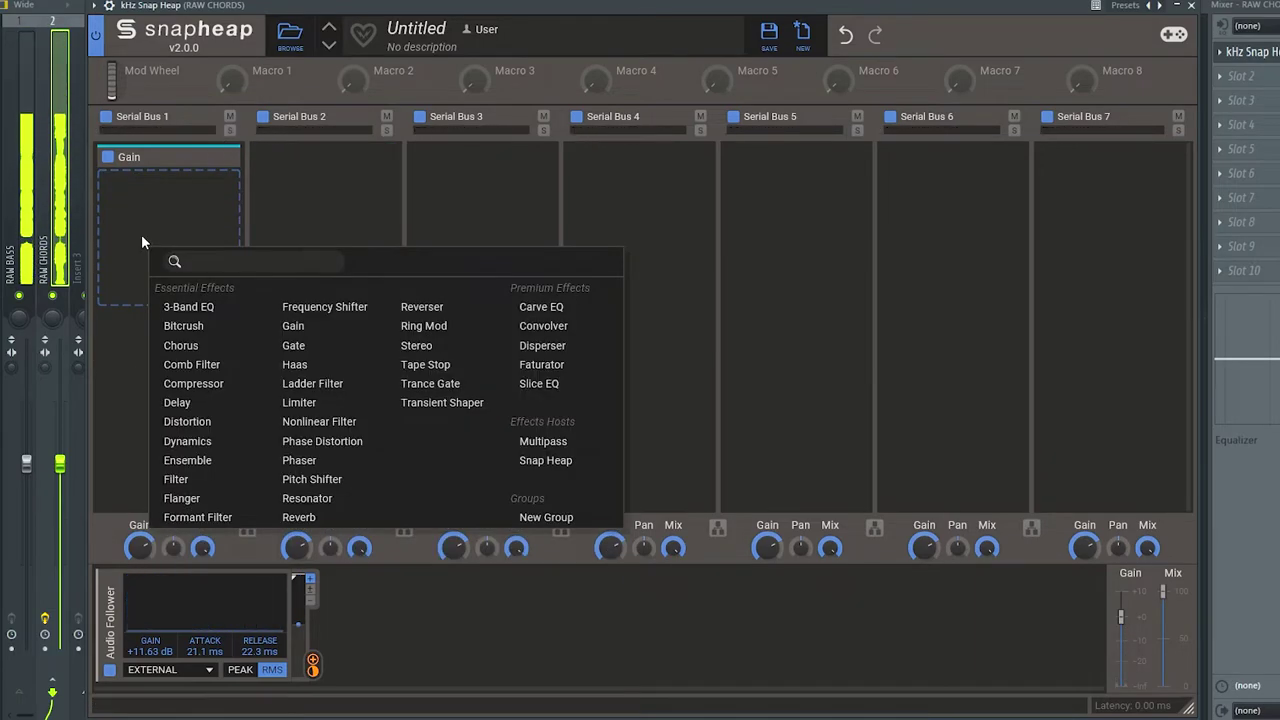
{"action": "left_click", "coordinate": [225, 481]}
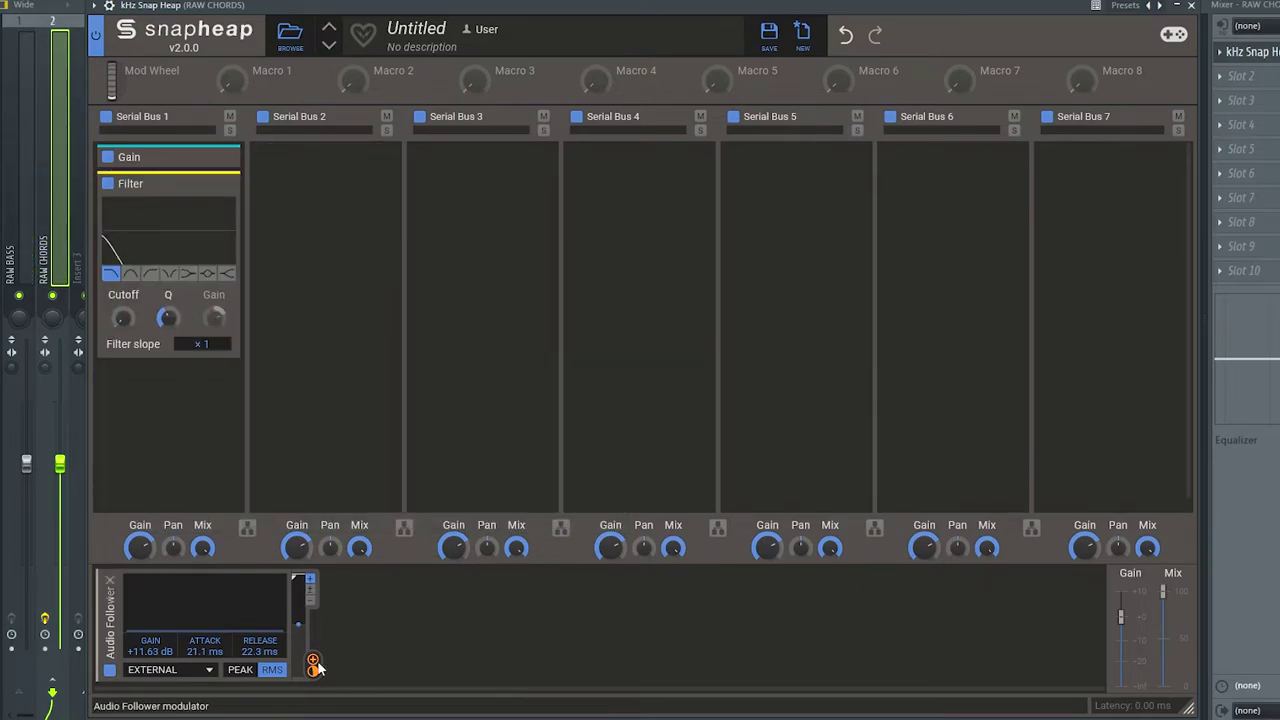
{"action": "left_click_drag", "start_coordinate": [313, 667], "coordinate": [123, 318]}
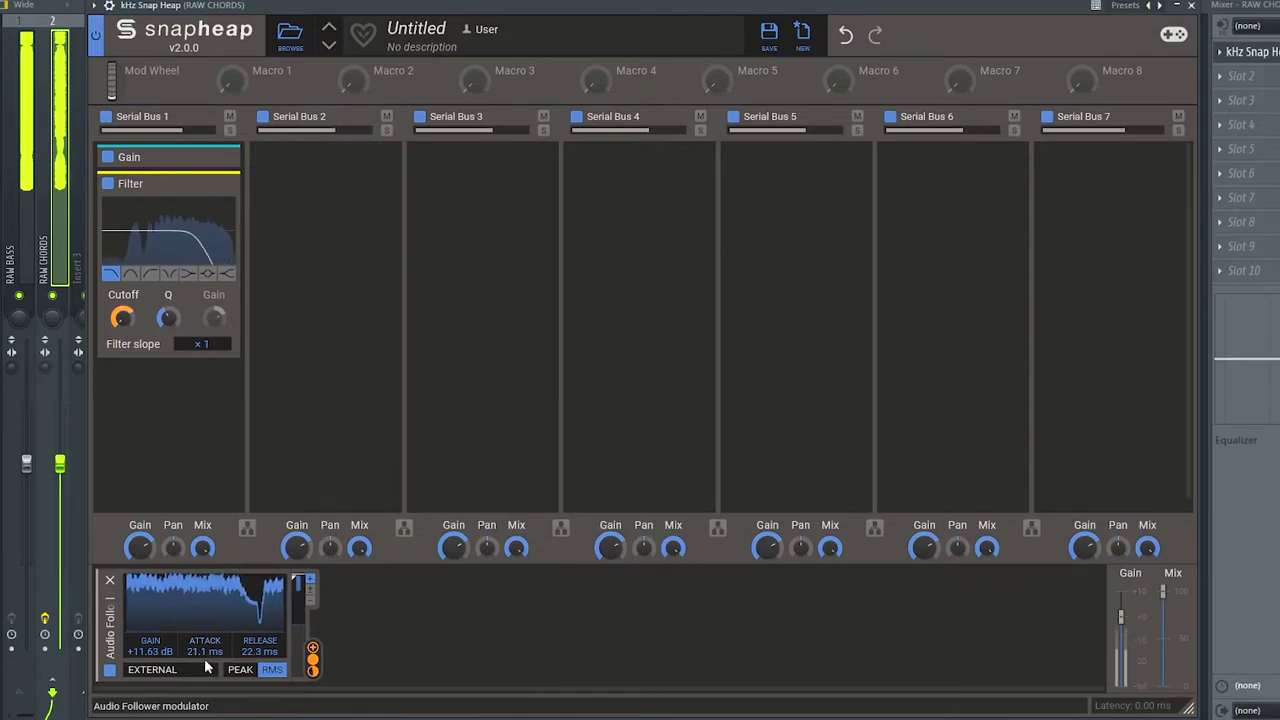
- Set the Audio Follower's release to 26.0 ms, the Filter's cutoff to 230 Hz and the cutoff modulation amount to +60.8 %
{"action": "scroll", "coordinate": [242, 652], "scroll_direction": "up", "scroll_amount": 2}
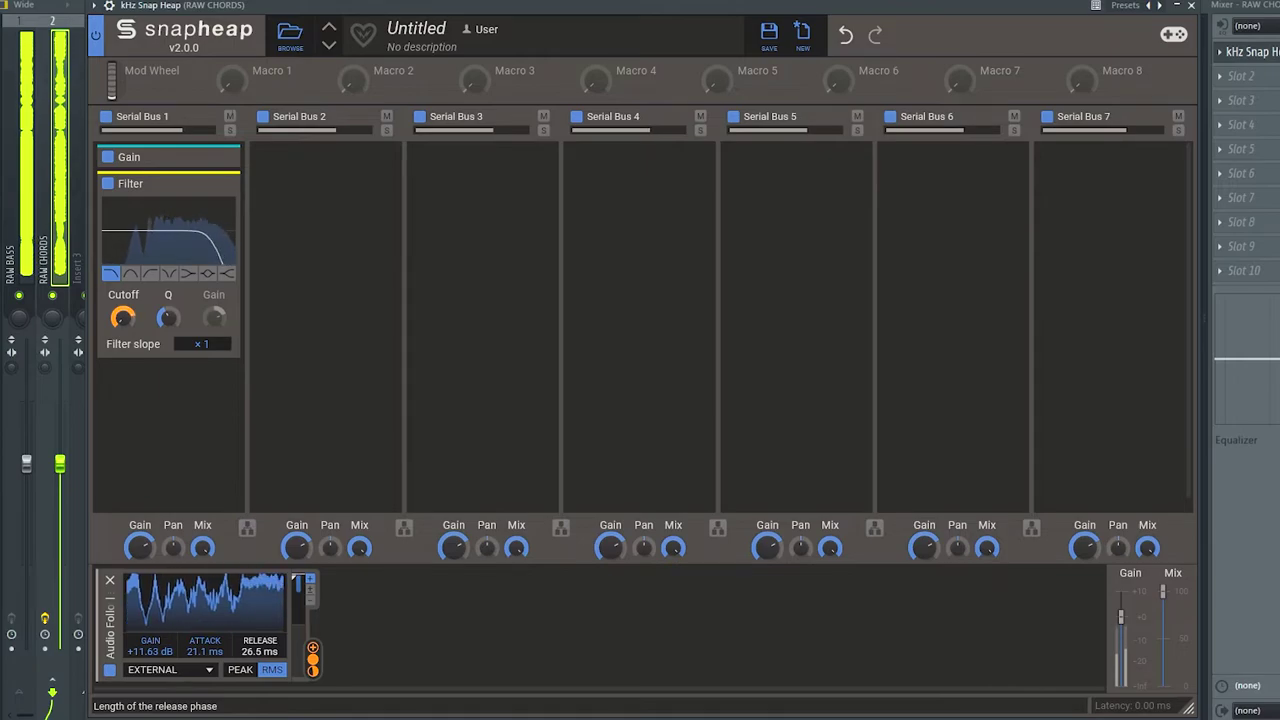
{"action": "mouse_move", "coordinate": [123, 333]}
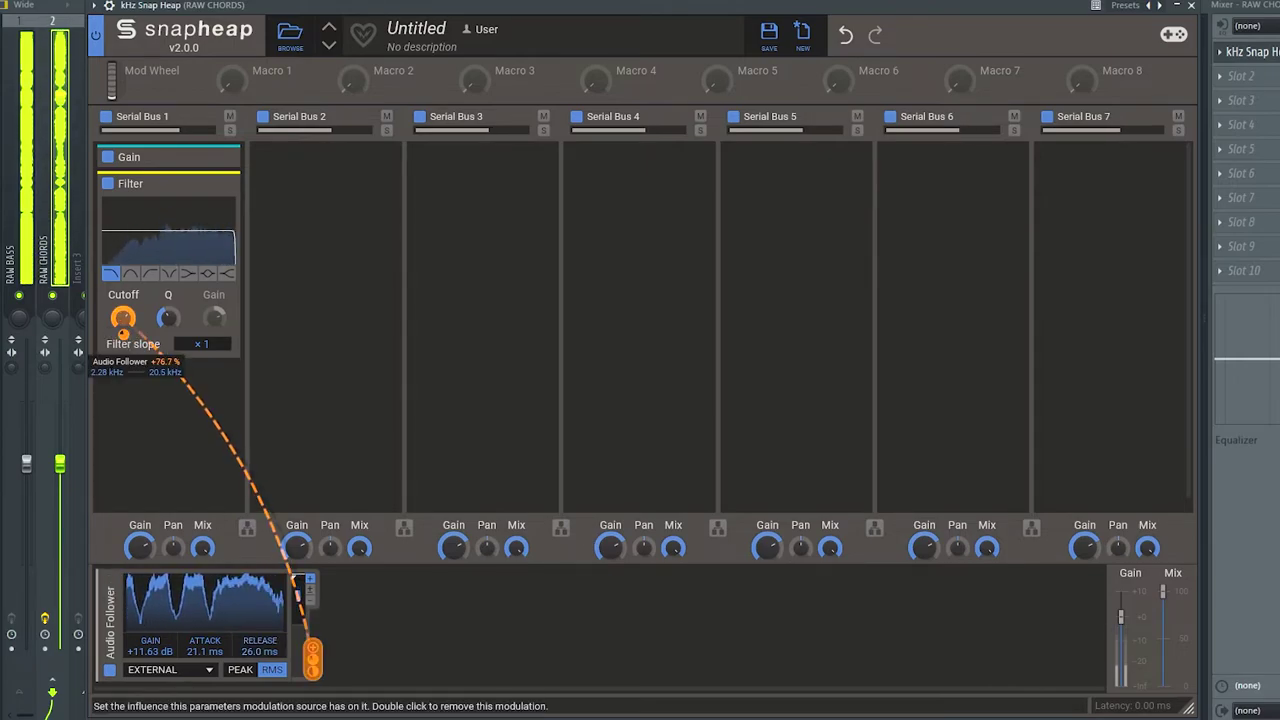
{"action": "scroll", "coordinate": [122, 322], "scroll_direction": "down", "scroll_amount": 5}
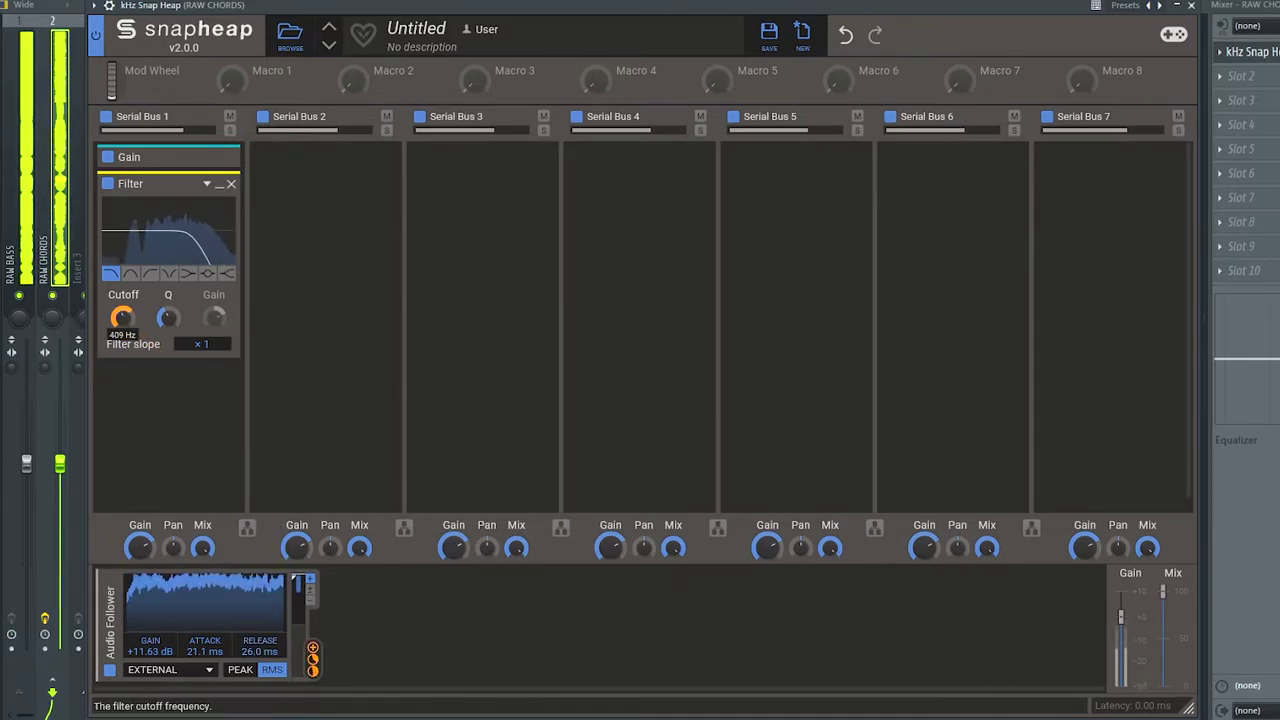
{"action": "scroll", "coordinate": [130, 345], "scroll_direction": "up", "scroll_amount": 3}
{"action": "scroll", "coordinate": [130, 345], "scroll_direction": "up", "scroll_amount": 3}
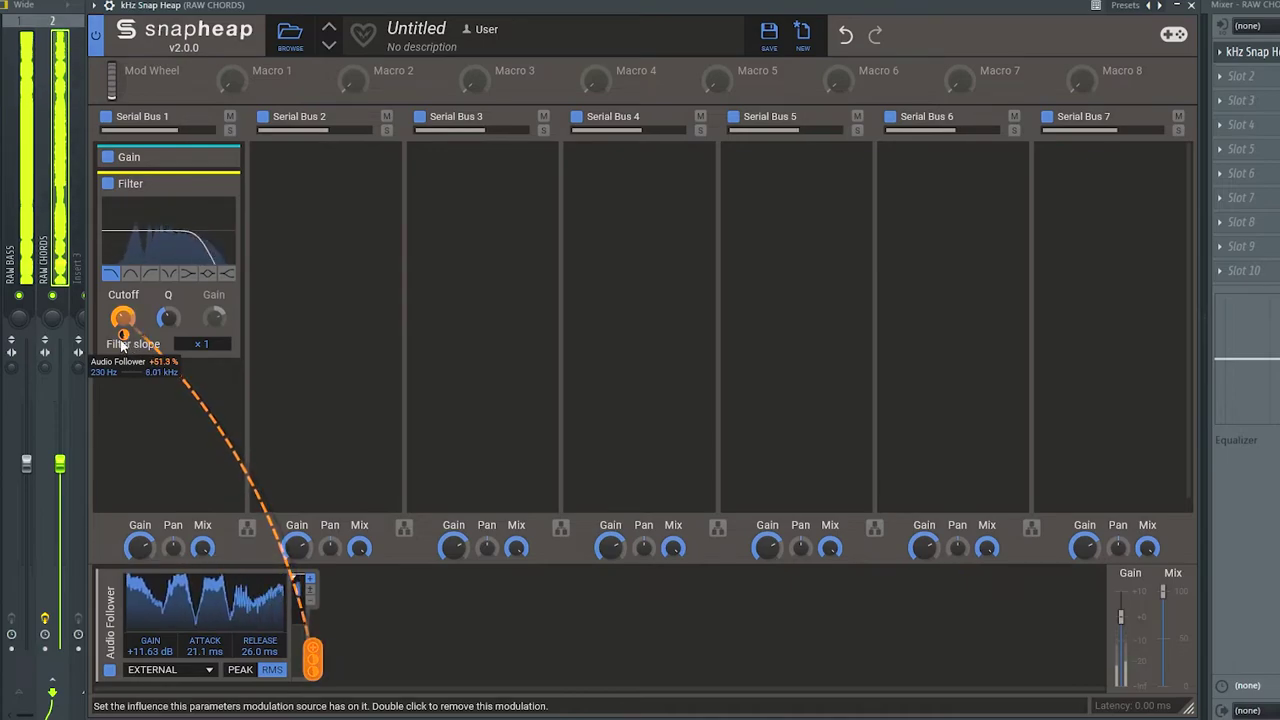
{"action": "scroll", "coordinate": [123, 333], "scroll_direction": "up", "scroll_amount": 8}
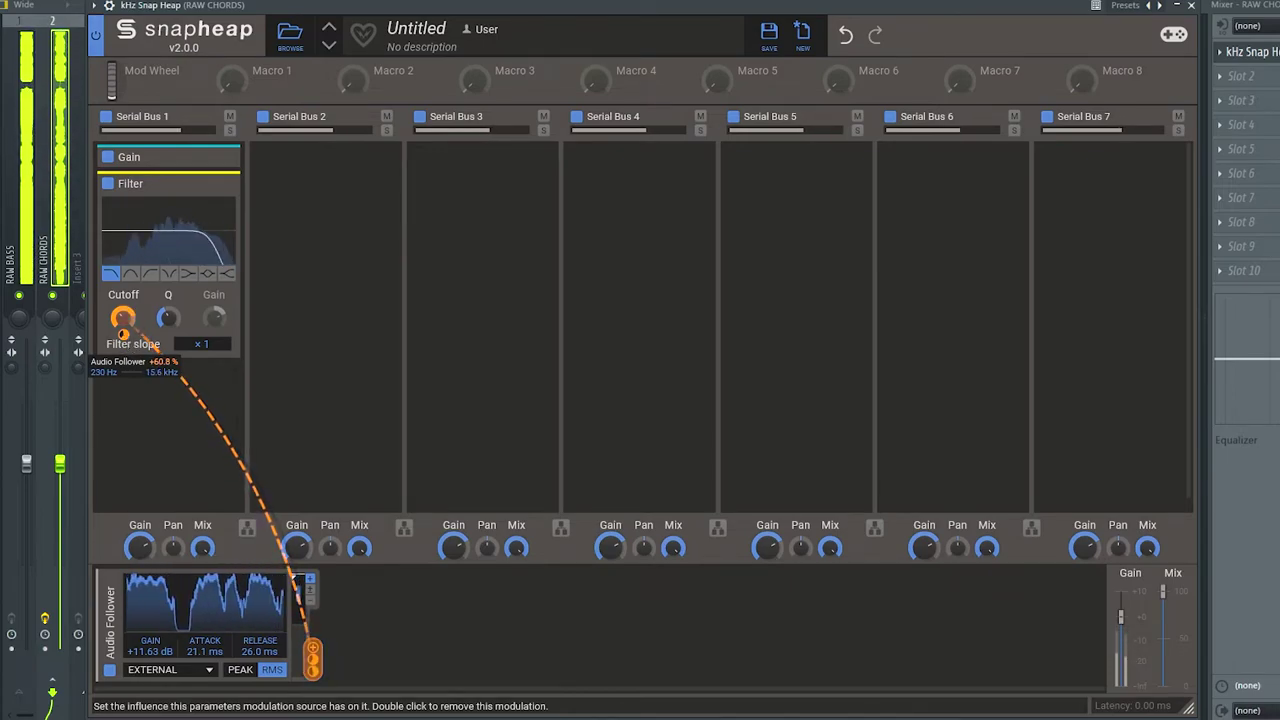
- Add a second Filter and a Comb Filter to Serial Bus 1, and modulate the Comb Filter's frequency with the Audio Follower
{"action": "left_click", "coordinate": [168, 430]}
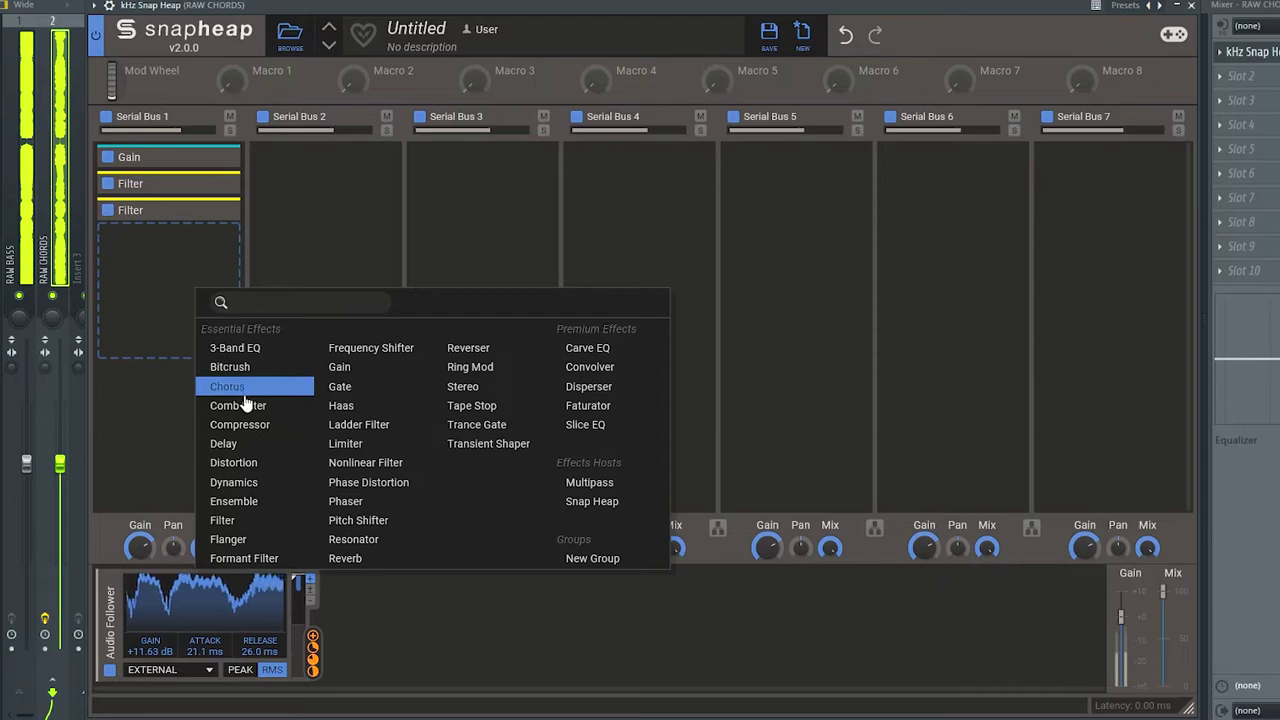
{"action": "left_click", "coordinate": [249, 406]}
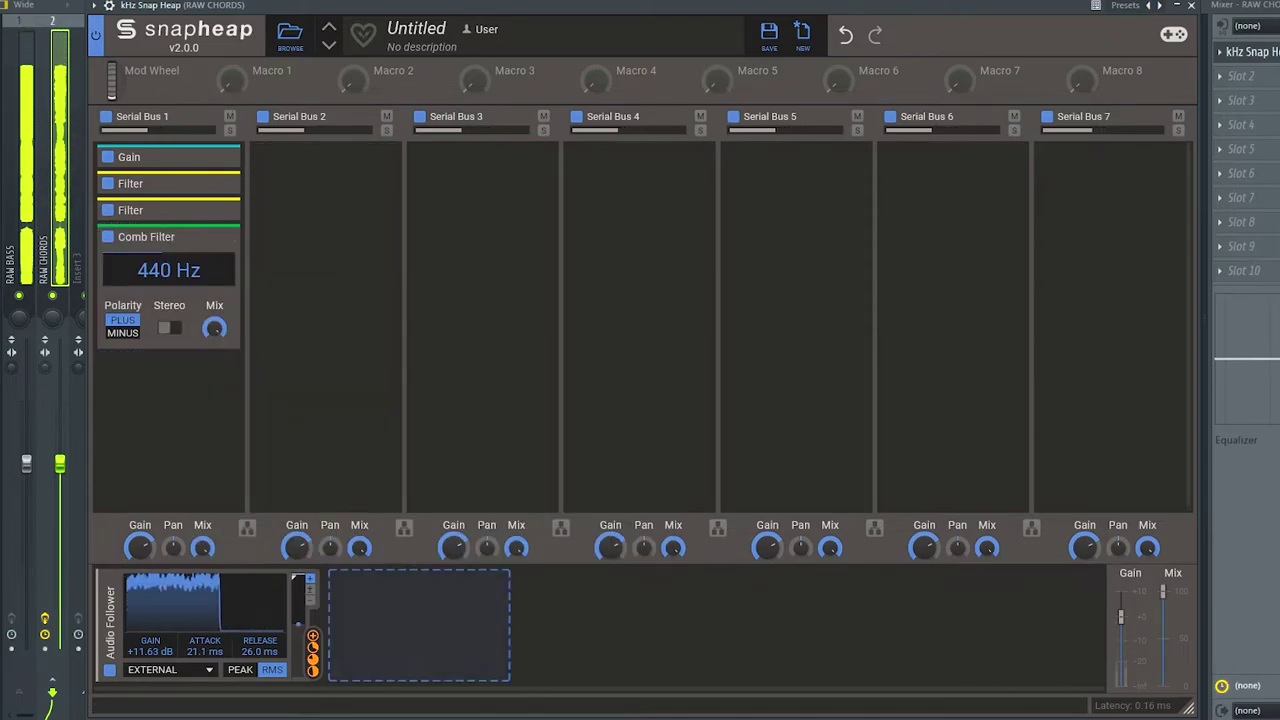
{"action": "left_click_drag", "start_coordinate": [314, 645], "coordinate": [169, 278]}
{"action": "left_click", "coordinate": [334, 311]}
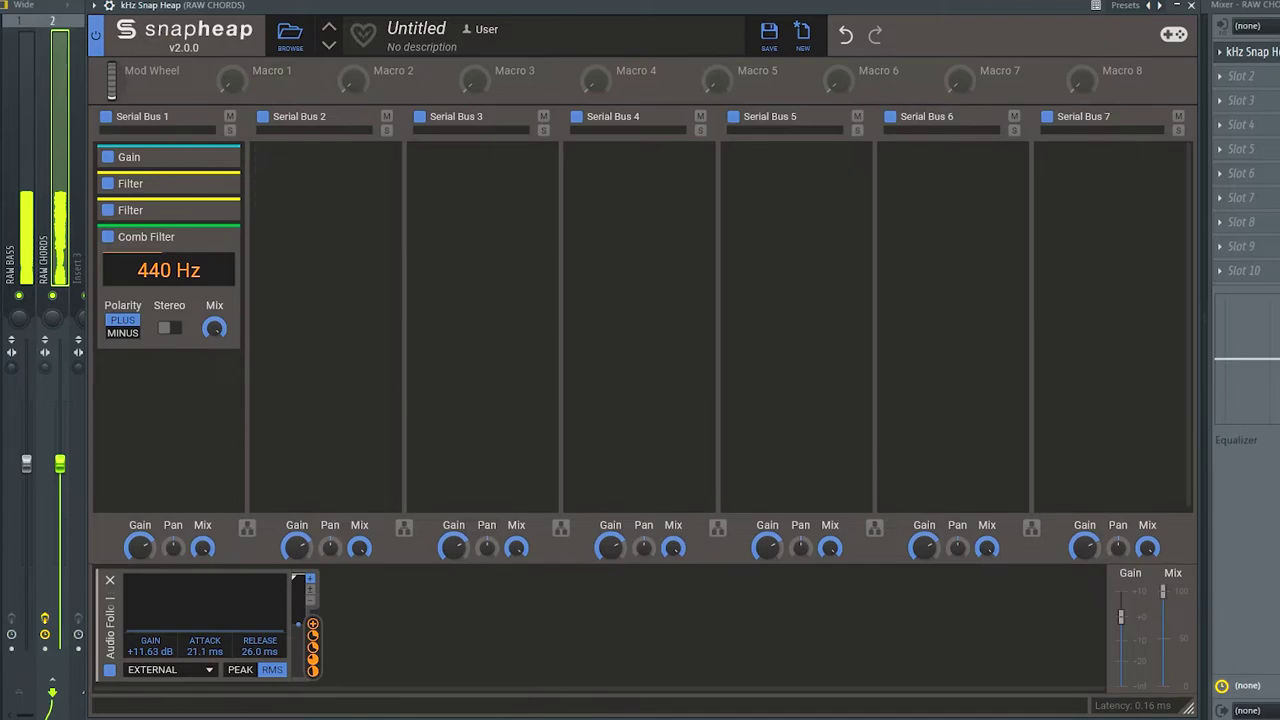
{"action": "left_click", "coordinate": [219, 240]}
- Replace a trial Delay below the Comb Filter with a Filter modulated by the Audio Follower
{"action": "left_click", "coordinate": [180, 309]}
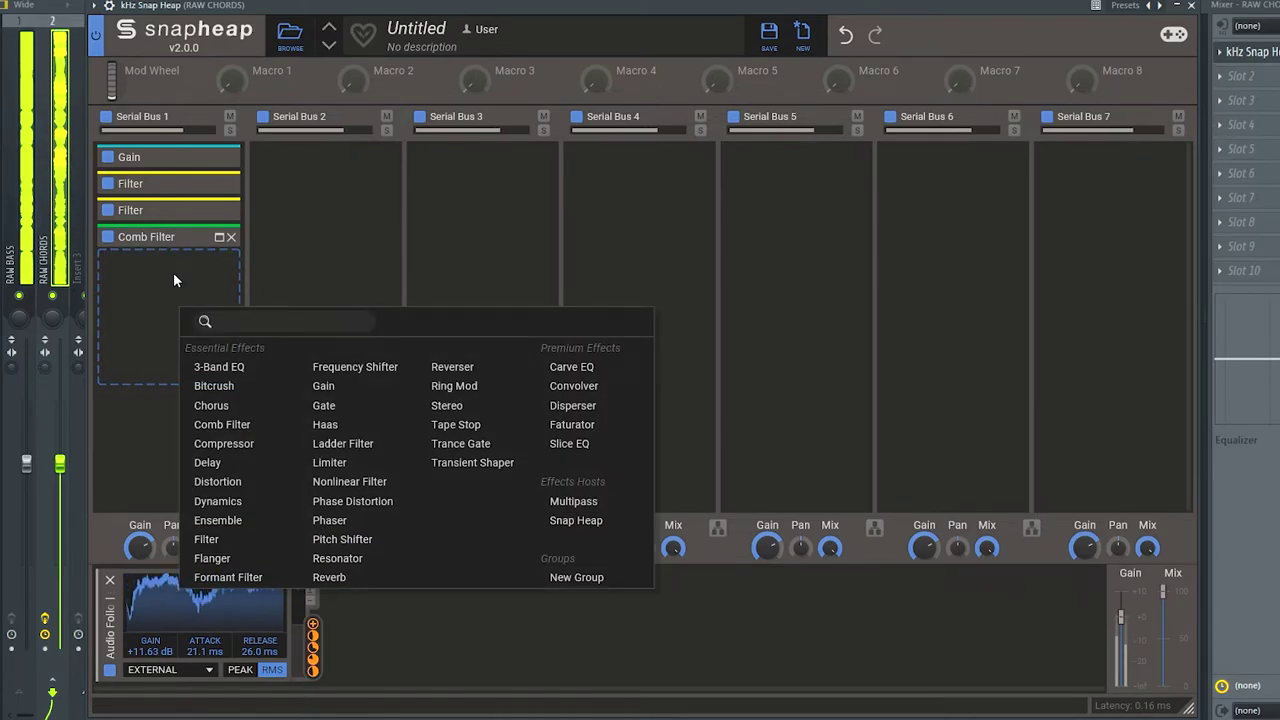
{"action": "left_click", "coordinate": [185, 464]}
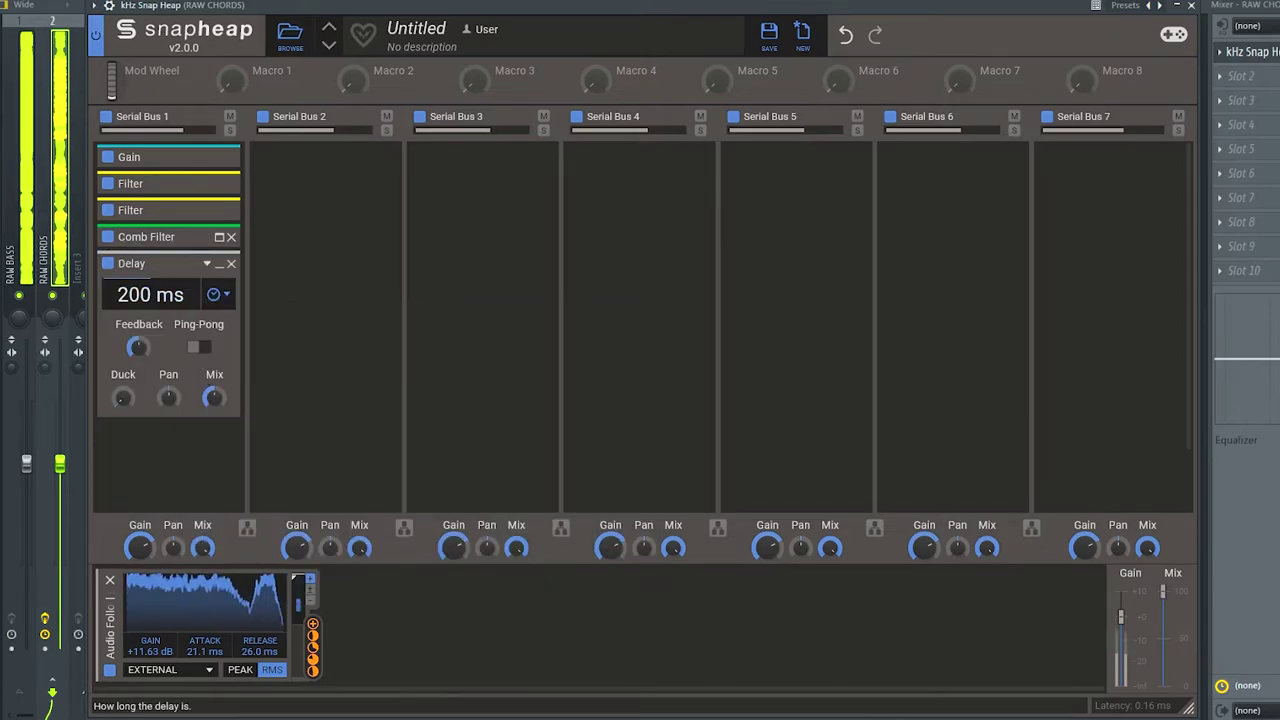
{"action": "left_click_drag", "start_coordinate": [312, 645], "coordinate": [157, 318]}
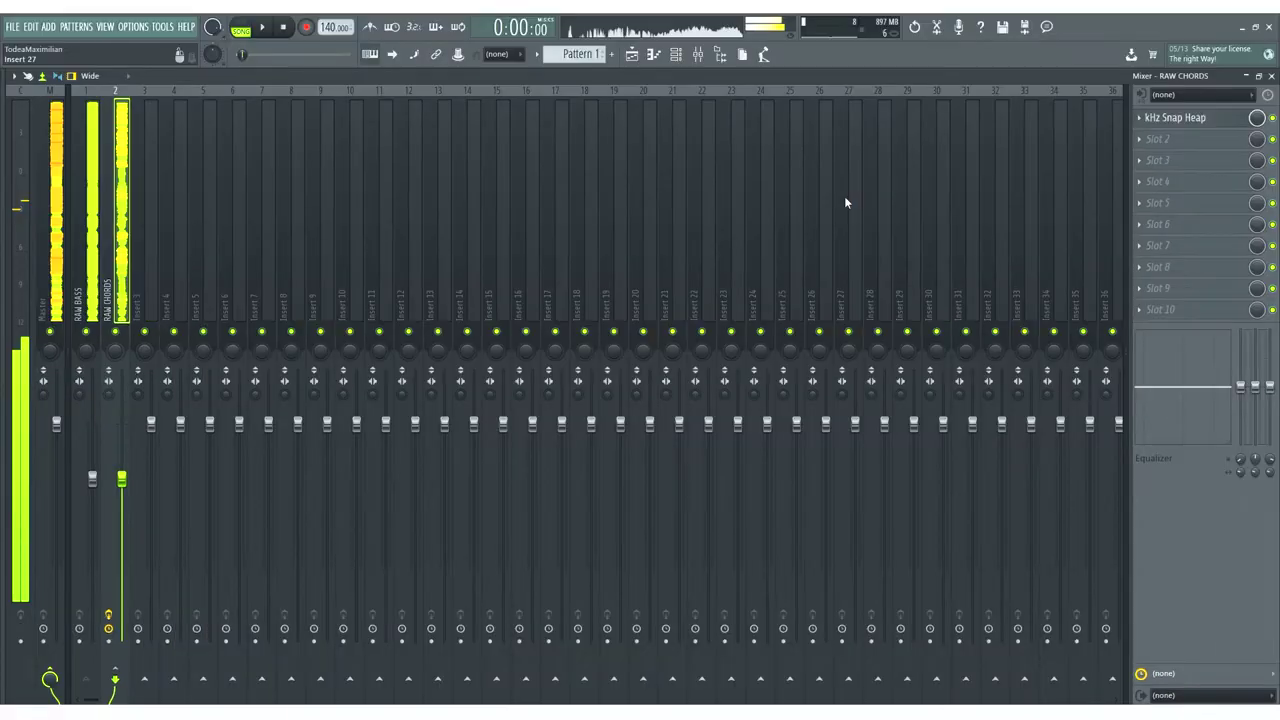
- Load OTT after Snap Heap on RAW CHORDS with 27 % upward and 62 % downward strength, and play the song
{"action": "left_click", "coordinate": [1190, 139]}
{"action": "mouse_move", "coordinate": [1082, 199]}
{"action": "left_click", "coordinate": [978, 250]}
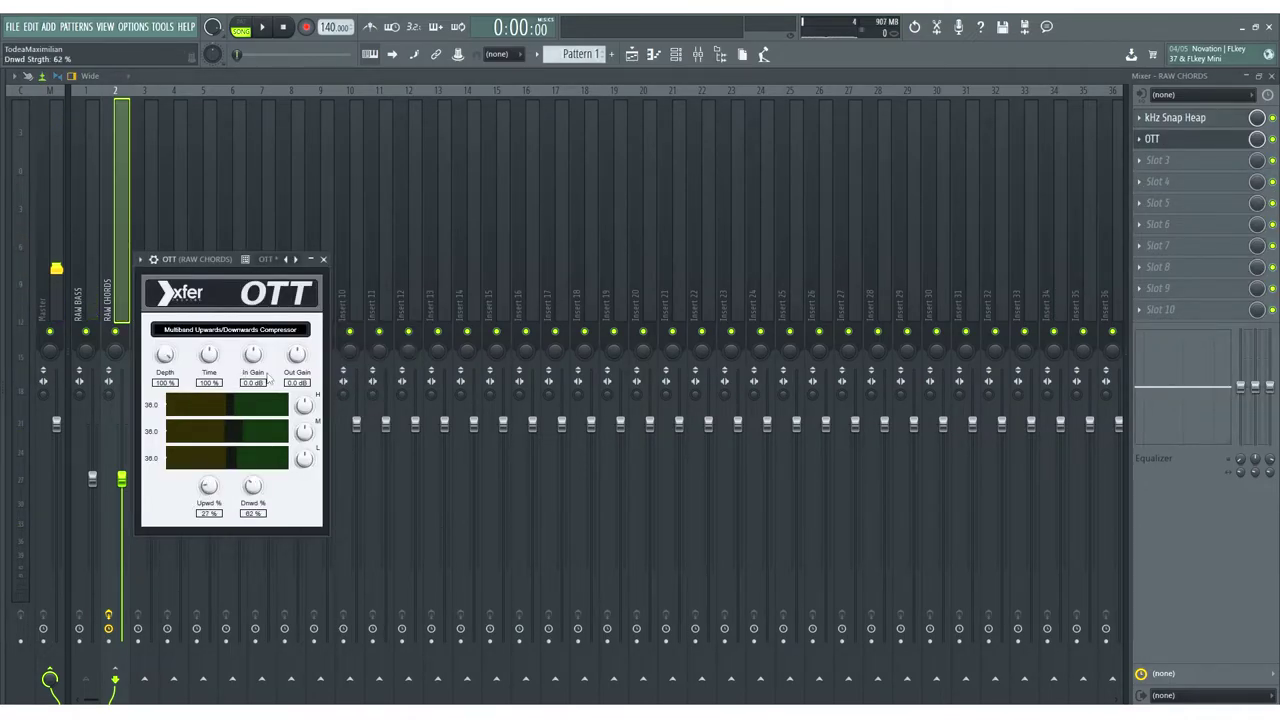
{"action": "key", "text": "space"}
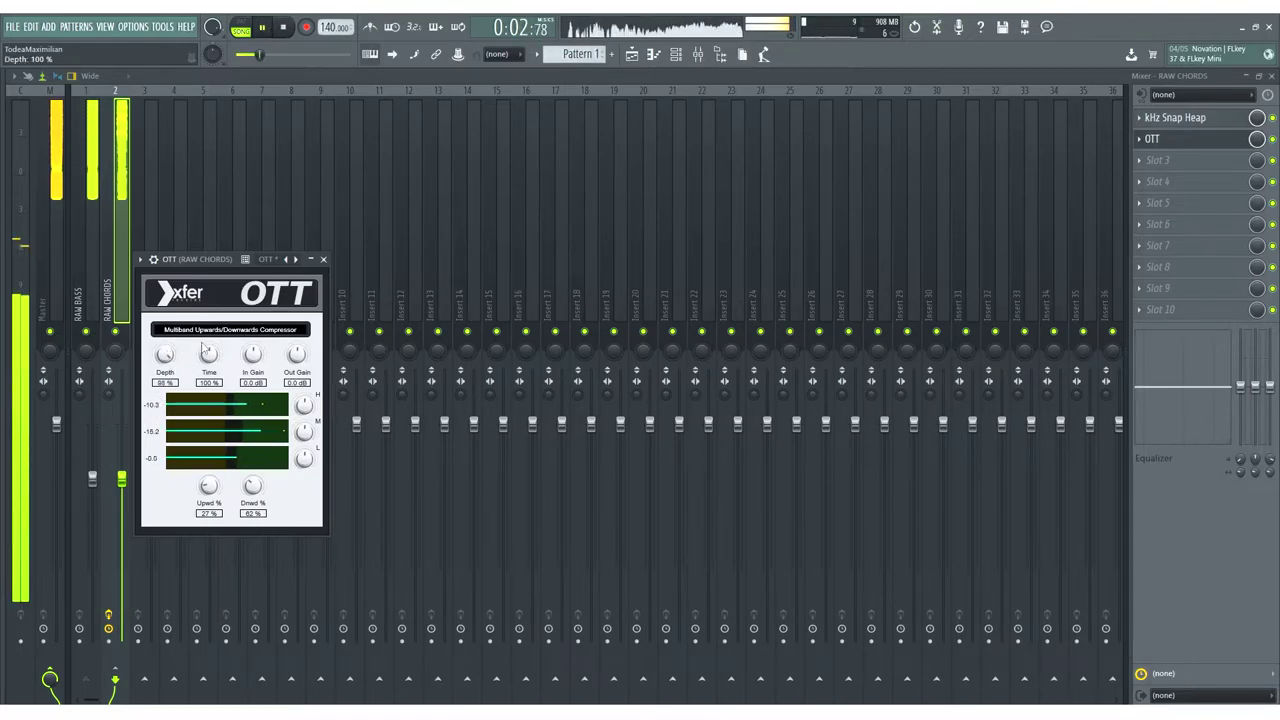
{"action": "left_click", "coordinate": [323, 259]}
- Reopen Snap Heap and set the Audio Follower's release to 368 ms, attack to 35.7 ms and gain to +10.50 dB
{"action": "left_click", "coordinate": [1180, 113]}
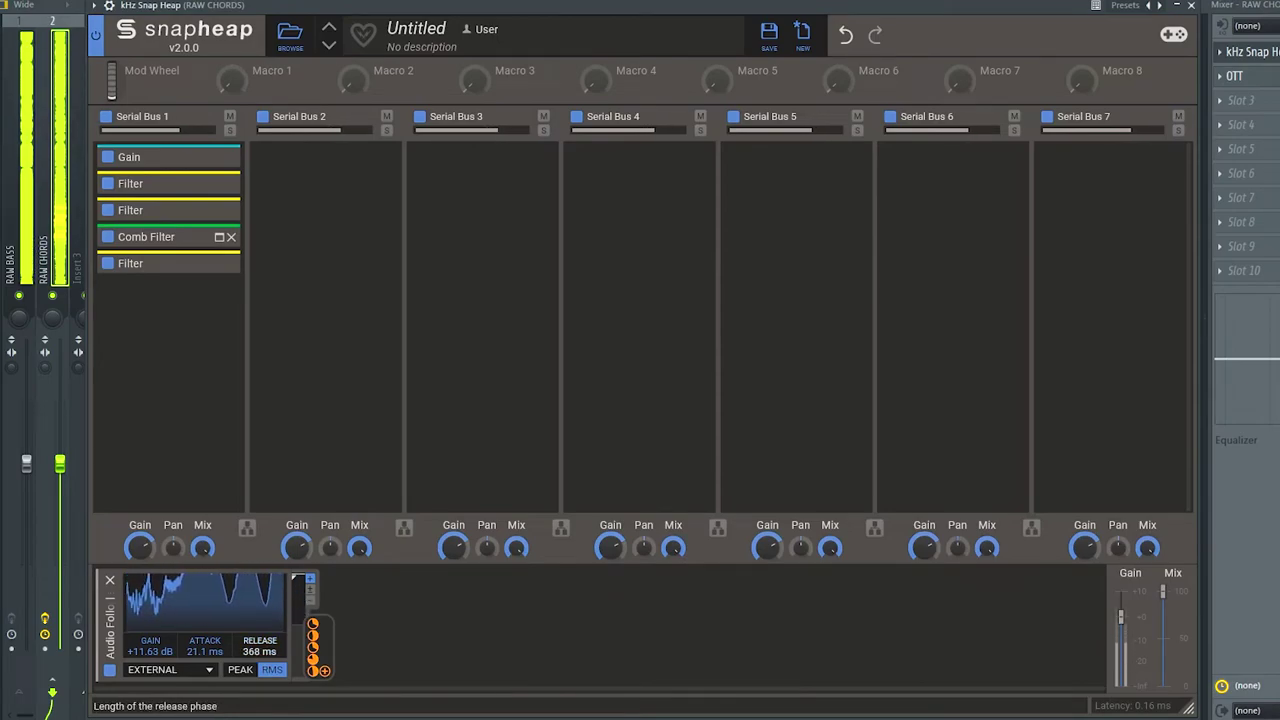
{"action": "left_click_drag", "start_coordinate": [259, 651], "coordinate": [249, 655]}
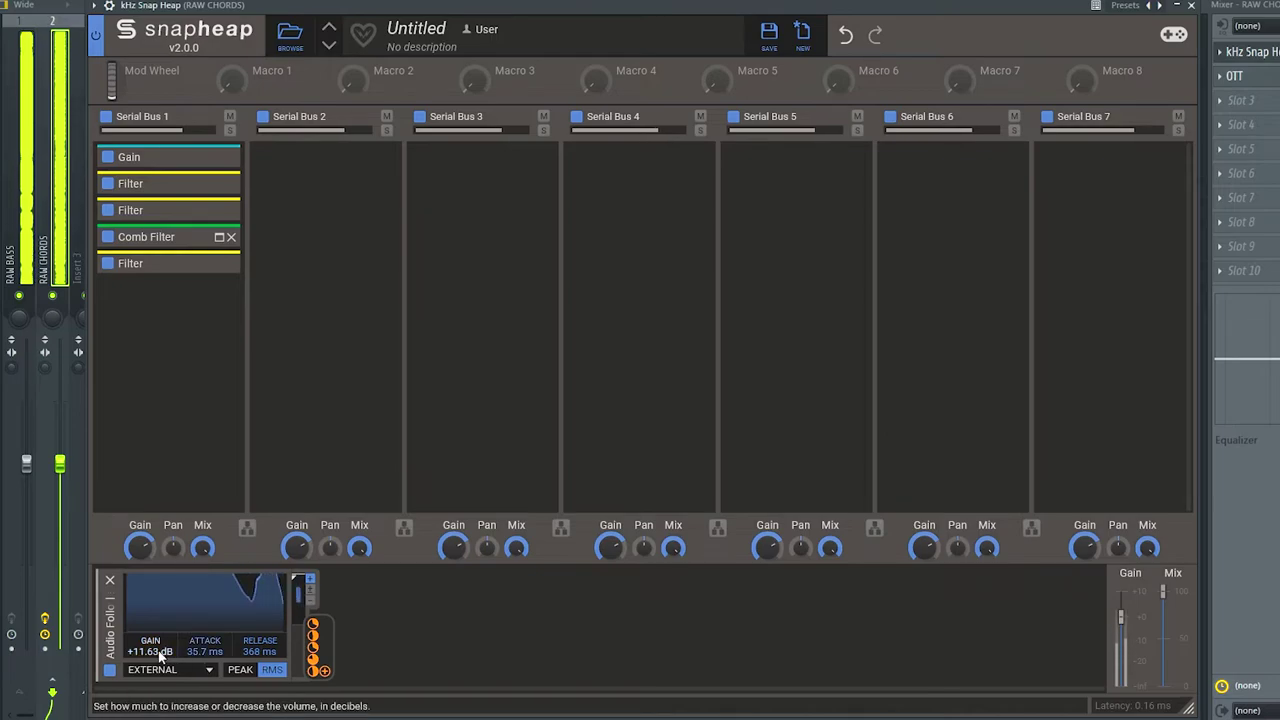
{"action": "left_click_drag", "start_coordinate": [160, 653], "coordinate": [160, 662]}
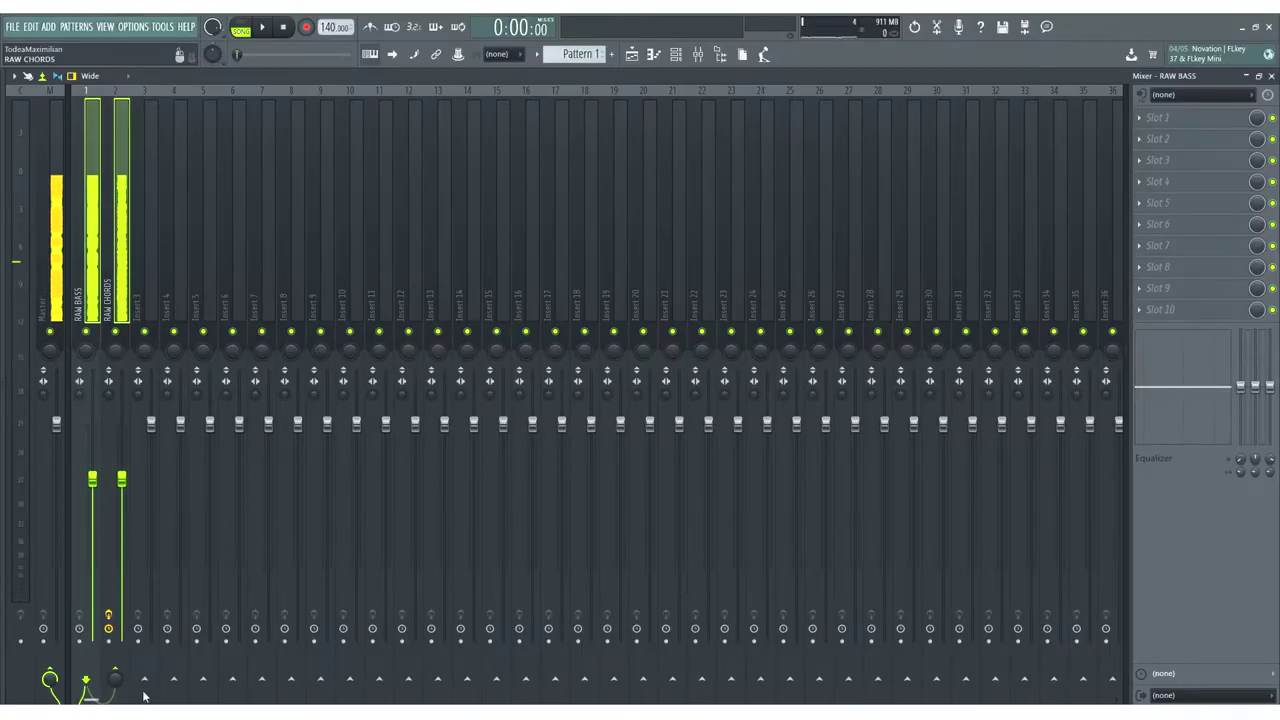
- Route the RAW BASS and RAW CHORDS mixer tracks to Insert 3 only
{"action": "left_click", "coordinate": [136, 240]}
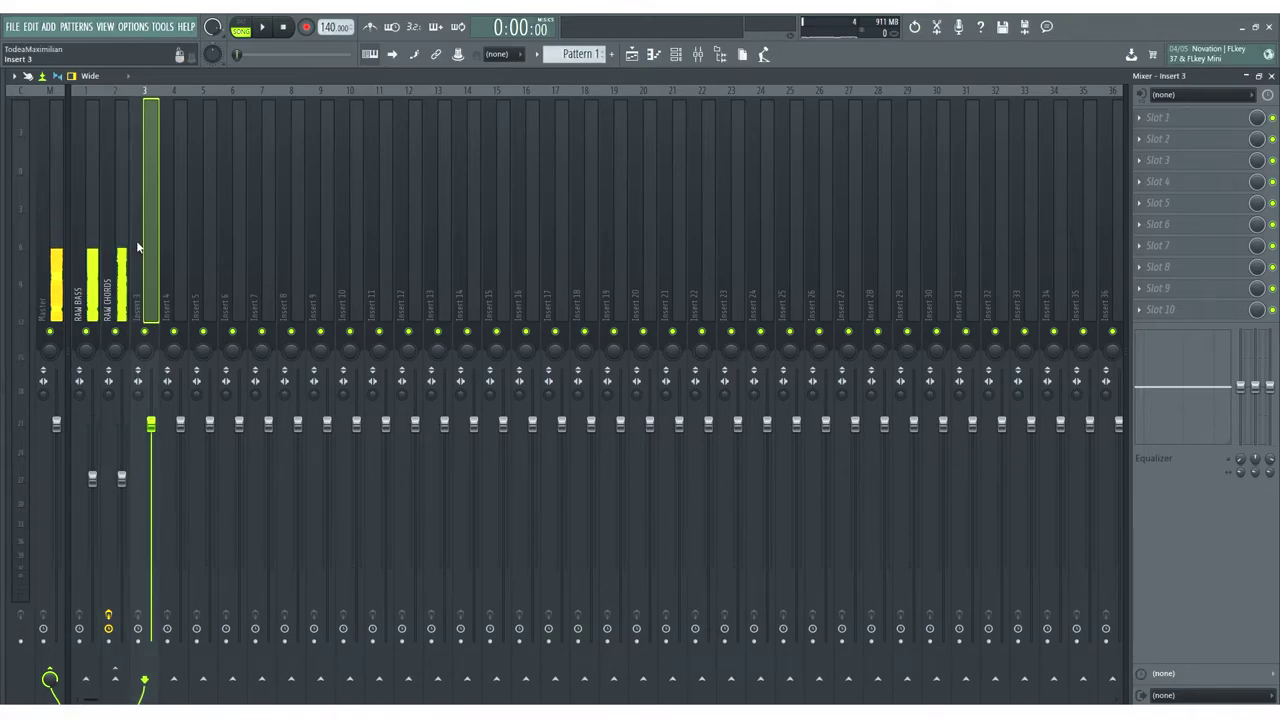
{"action": "left_click", "coordinate": [118, 245]}
{"action": "right_click", "coordinate": [145, 680]}
{"action": "left_click", "coordinate": [165, 662]}
{"action": "left_click", "coordinate": [95, 590]}
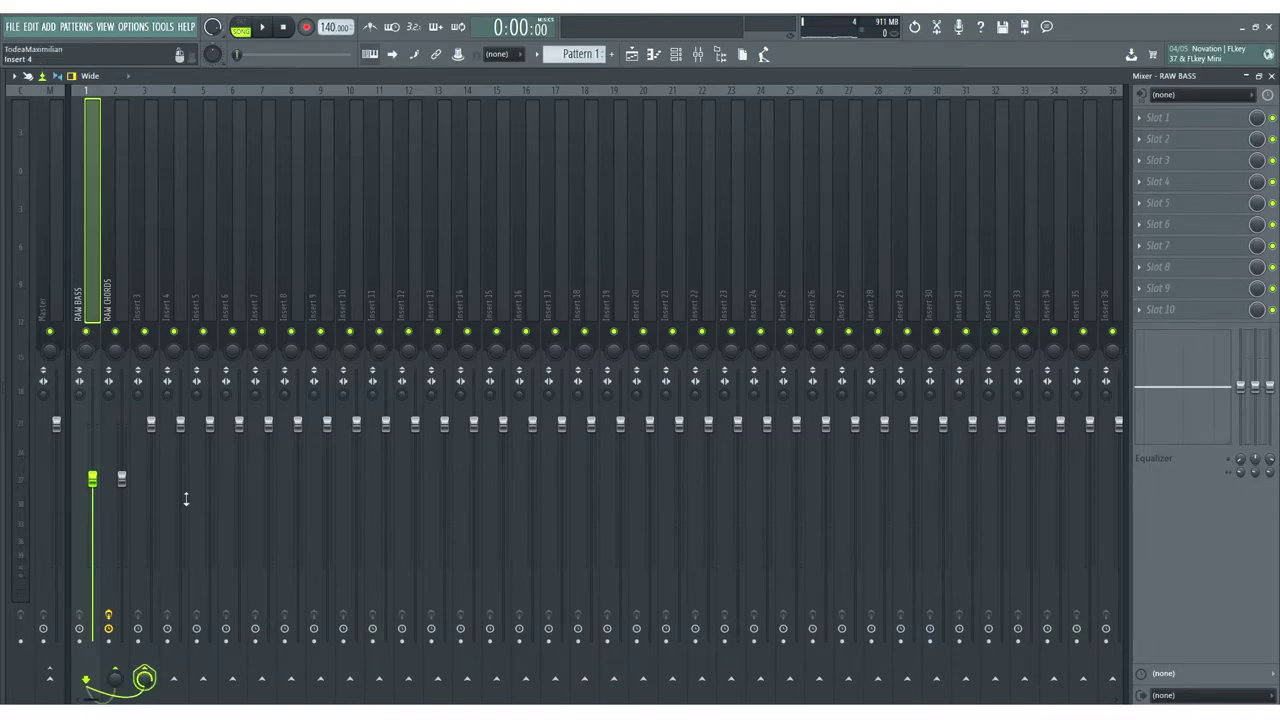
- Load OTT in the first effect slot of Insert 3 and play the song through it
{"action": "left_click", "coordinate": [148, 231]}
{"action": "left_click", "coordinate": [1160, 117]}
{"action": "mouse_move", "coordinate": [1088, 177]}
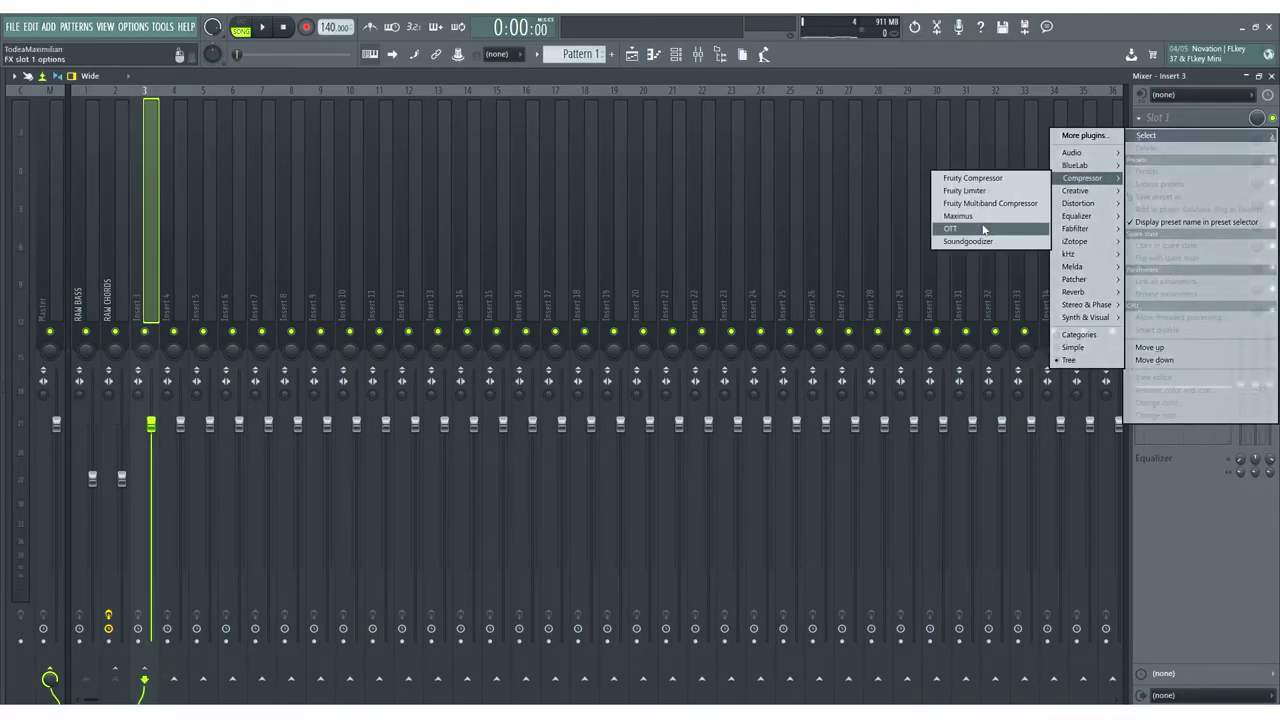
{"action": "left_click", "coordinate": [985, 228]}
{"action": "key", "text": "space"}
{"action": "left_click_drag", "start_coordinate": [137, 372], "coordinate": [128, 368]}
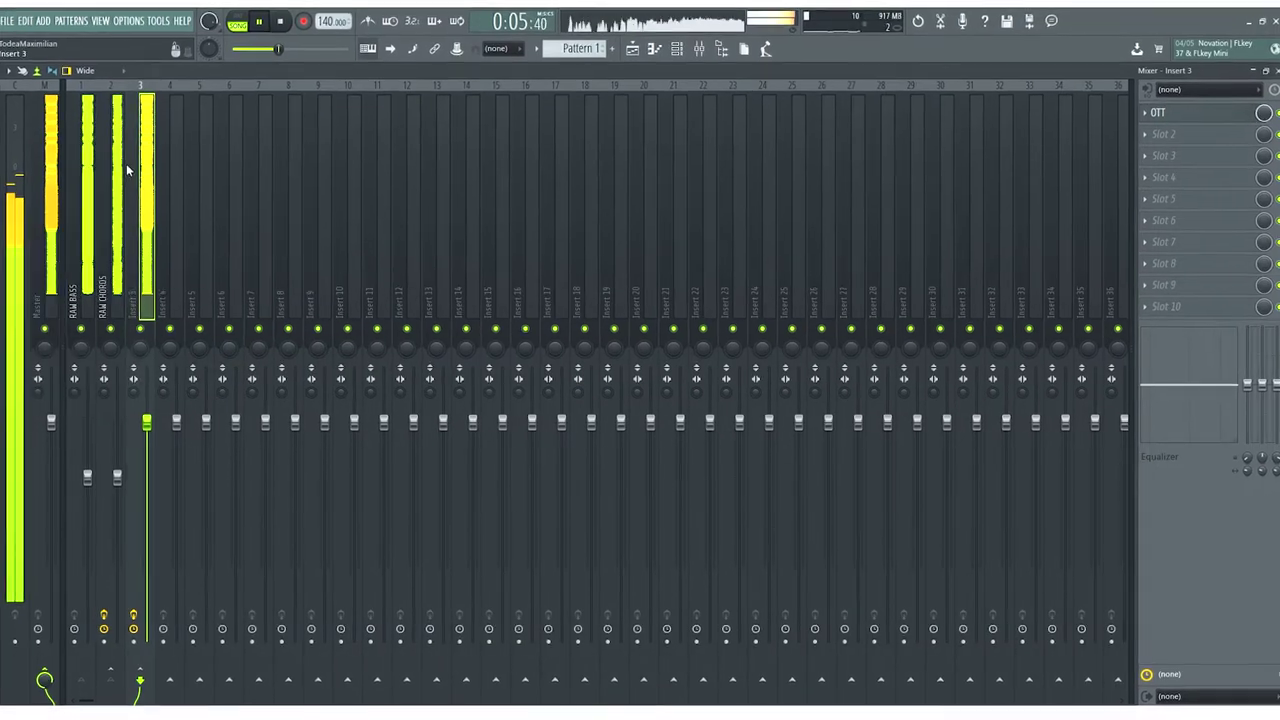
- Reopen Snap Heap on RAW CHORDS, add a Chorus to Serial Bus 2 and collapse it
{"action": "left_click", "coordinate": [110, 170]}
{"action": "left_click", "coordinate": [1165, 113]}
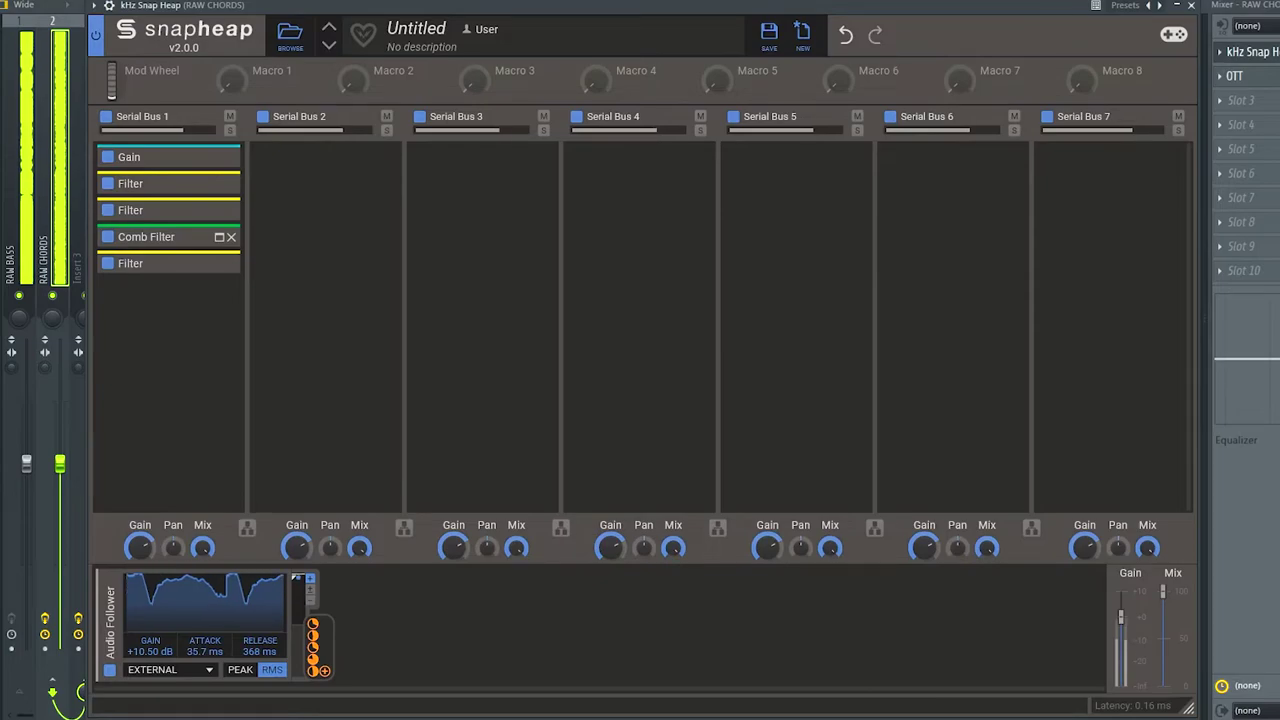
{"action": "left_click", "coordinate": [343, 223]}
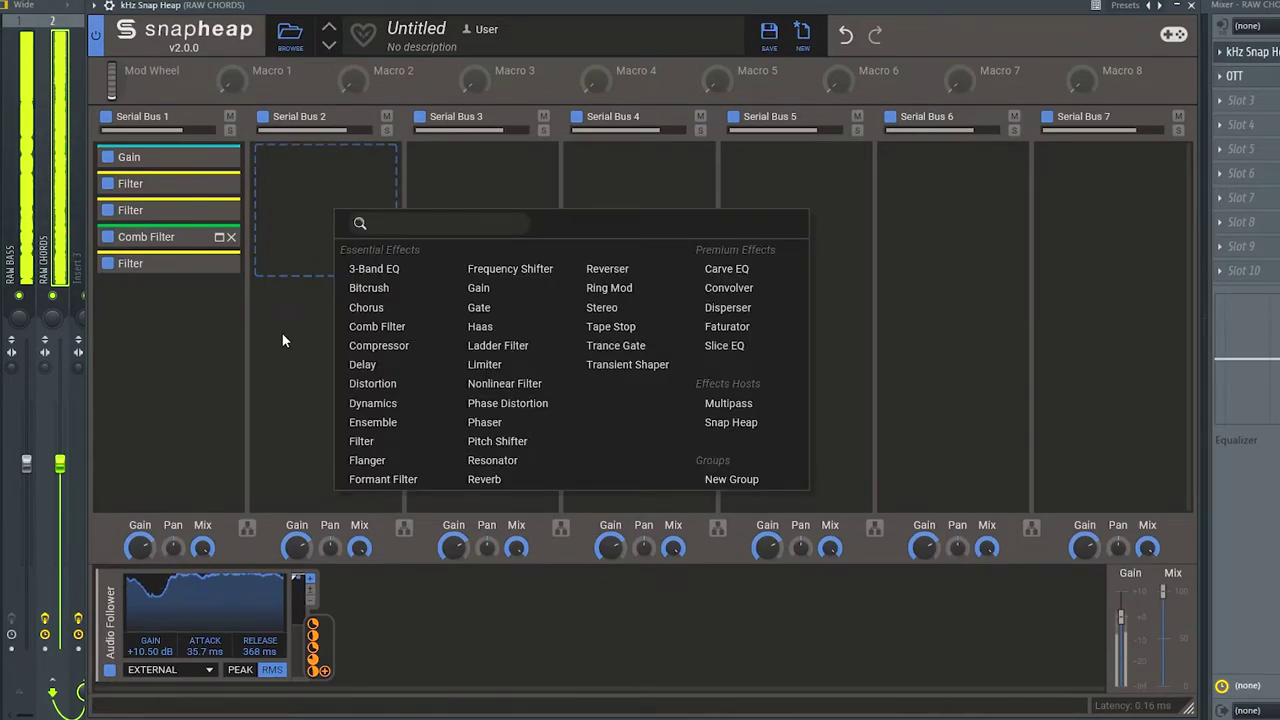
{"action": "left_click", "coordinate": [282, 372]}
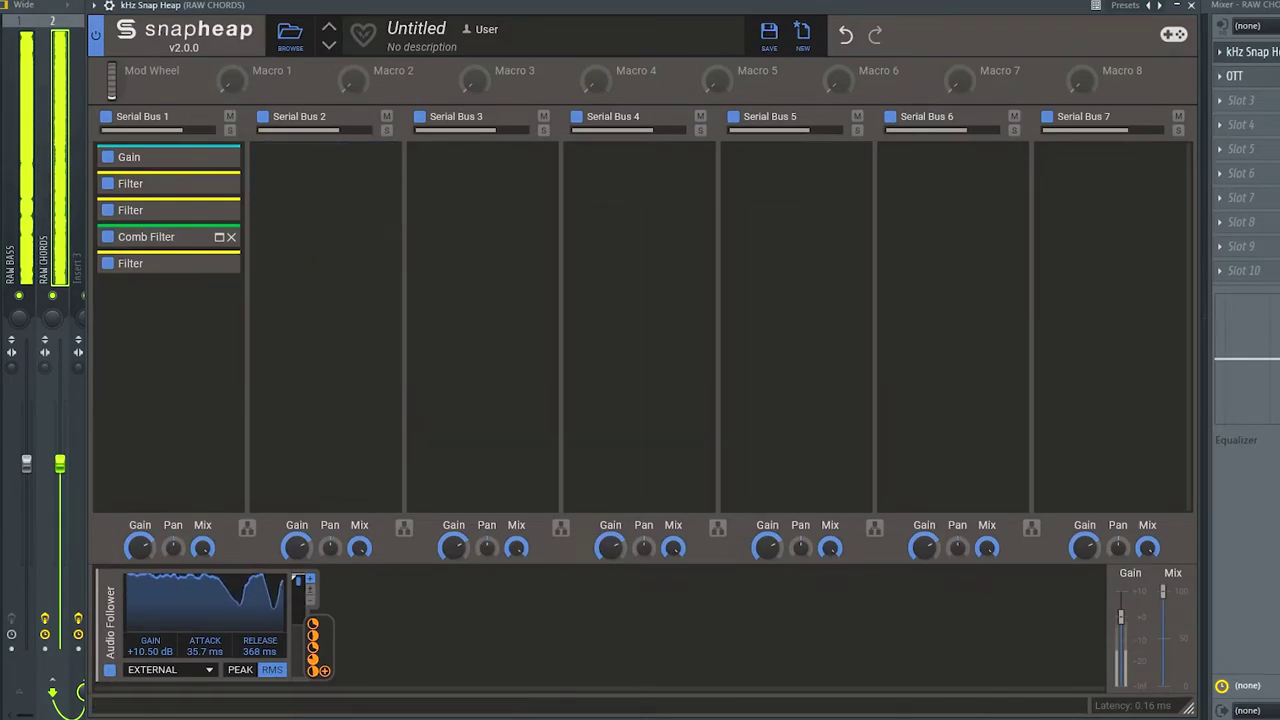
{"action": "left_click", "coordinate": [305, 185]}
{"action": "left_click", "coordinate": [338, 288]}
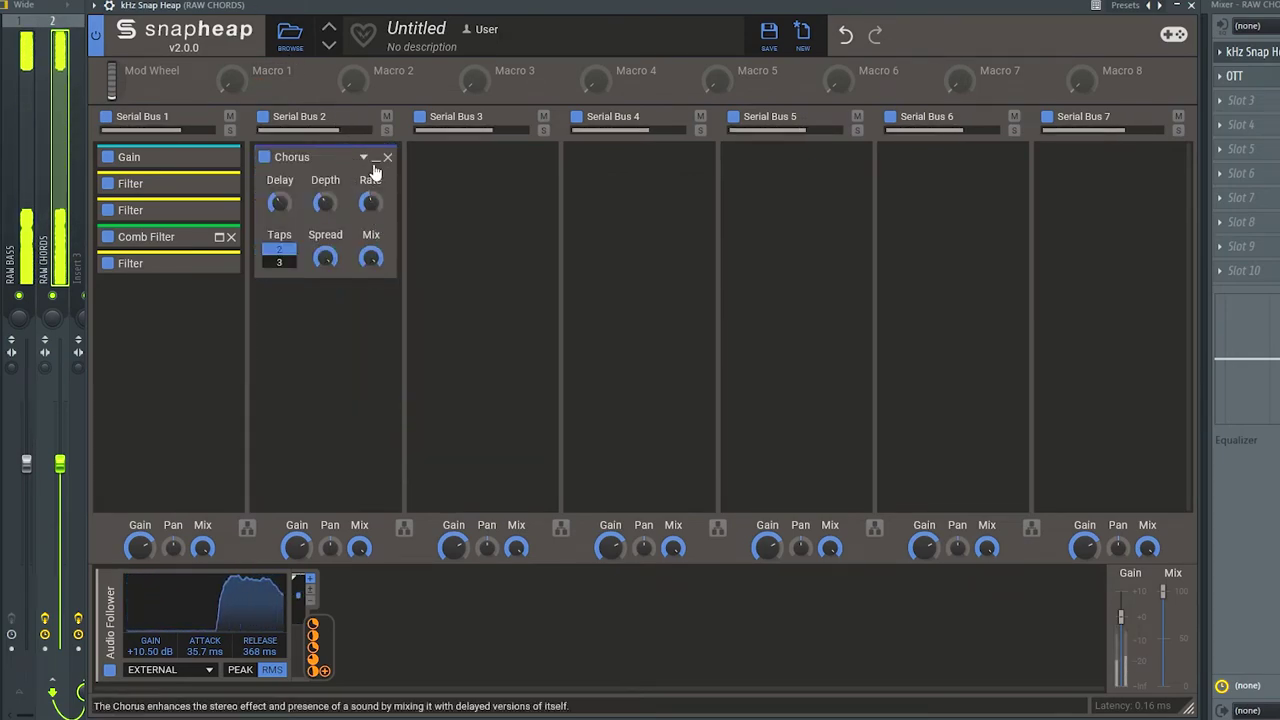
{"action": "left_click", "coordinate": [362, 158]}
- Add a Convolver below the Chorus using the Amp Champ guitar cabinet impulse, with stretch at 59 % and a lower mix
{"action": "left_click", "coordinate": [340, 201]}
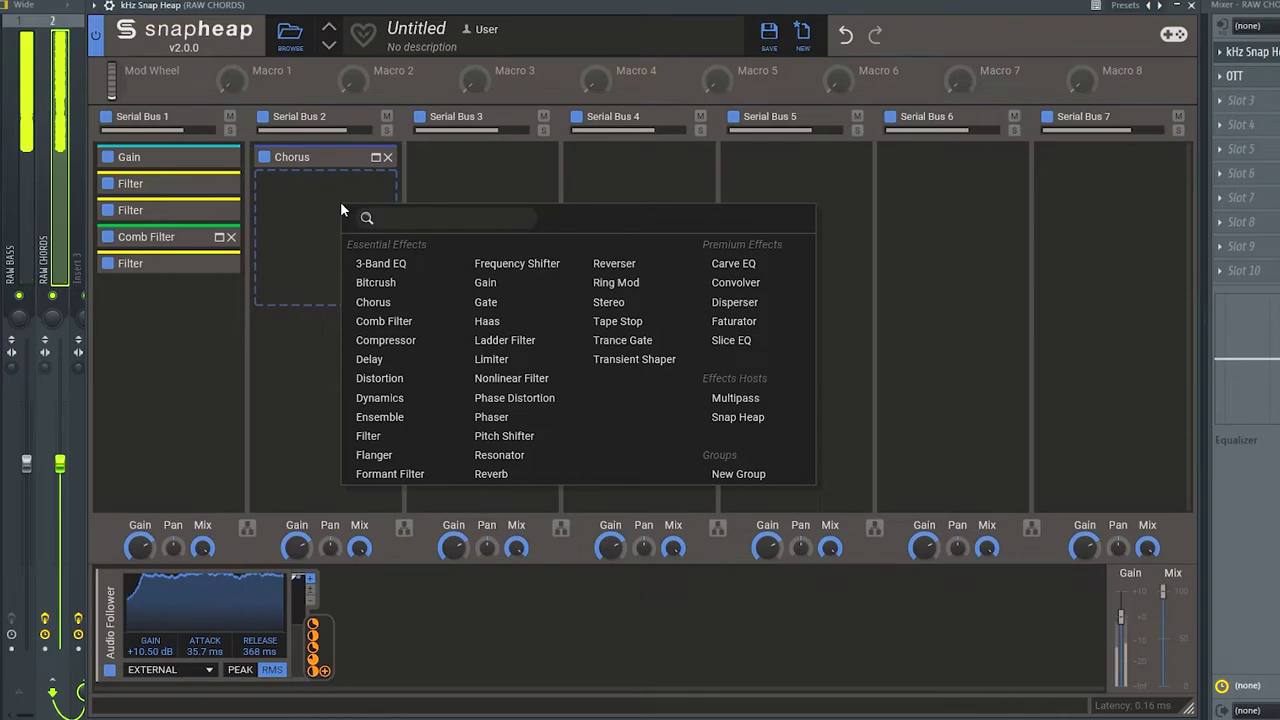
{"action": "left_click", "coordinate": [735, 282]}
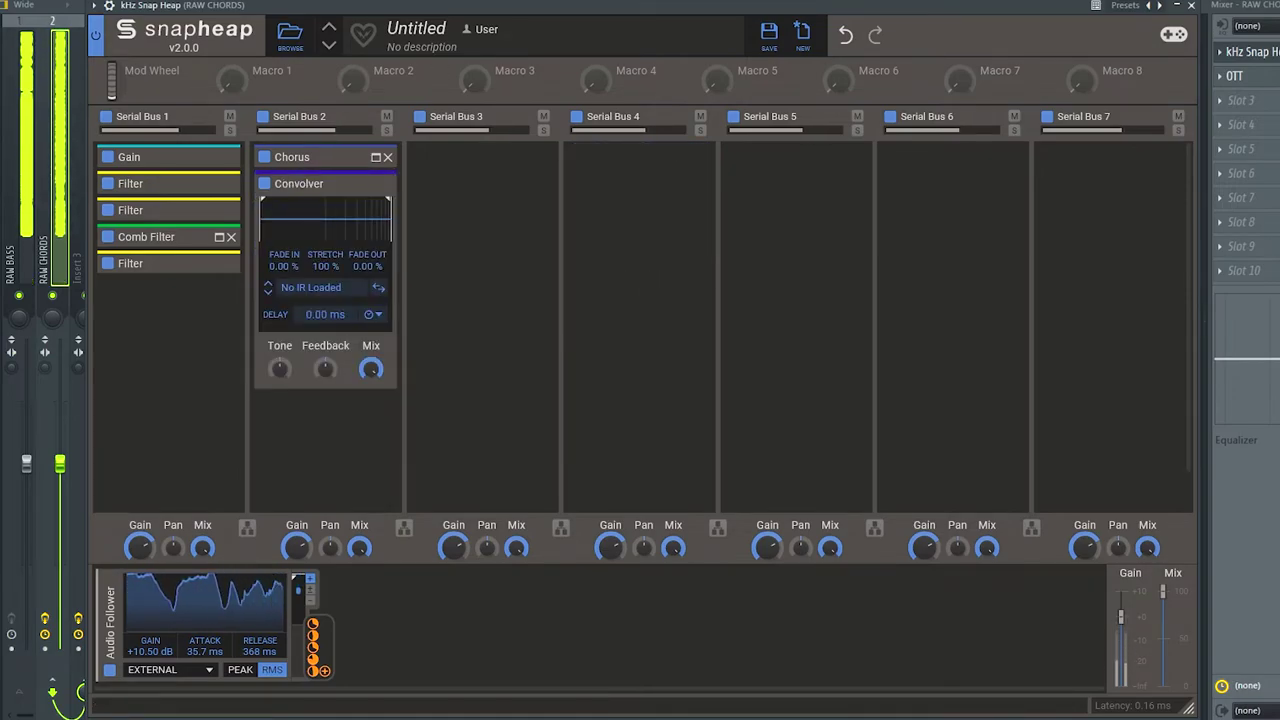
{"action": "left_click", "coordinate": [327, 289]}
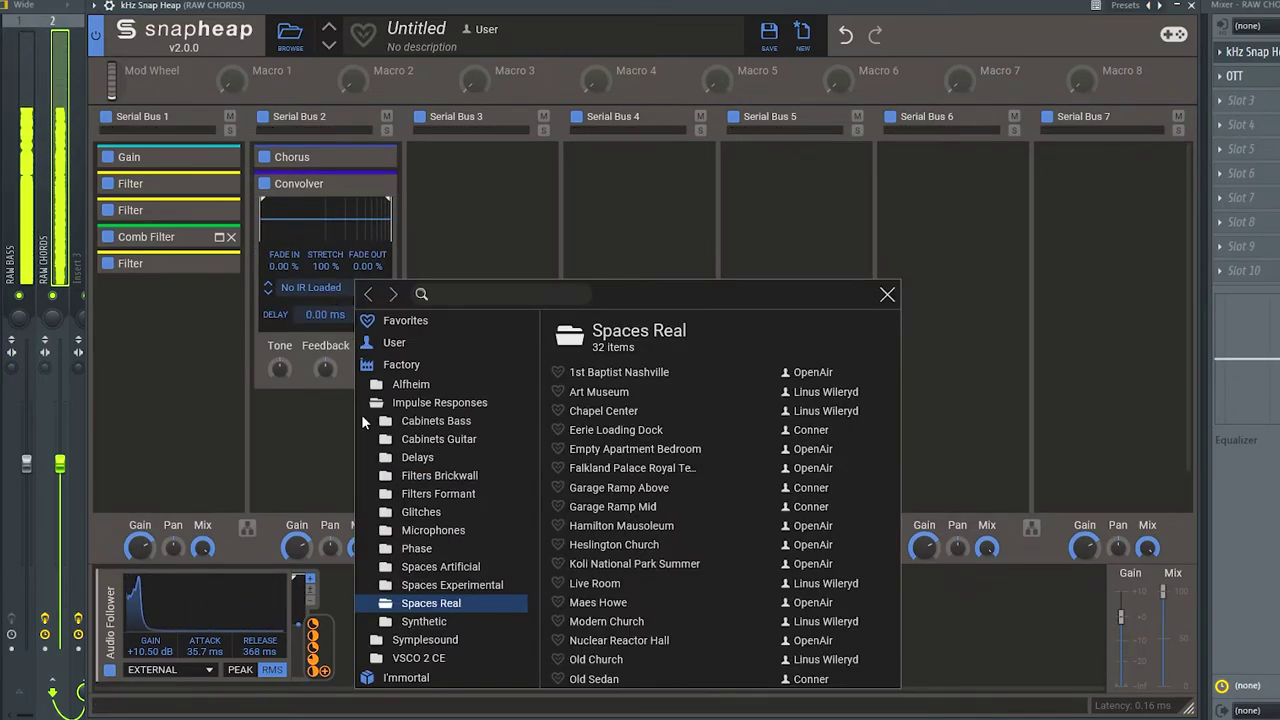
{"action": "left_click", "coordinate": [438, 439]}
{"action": "left_click", "coordinate": [661, 374]}
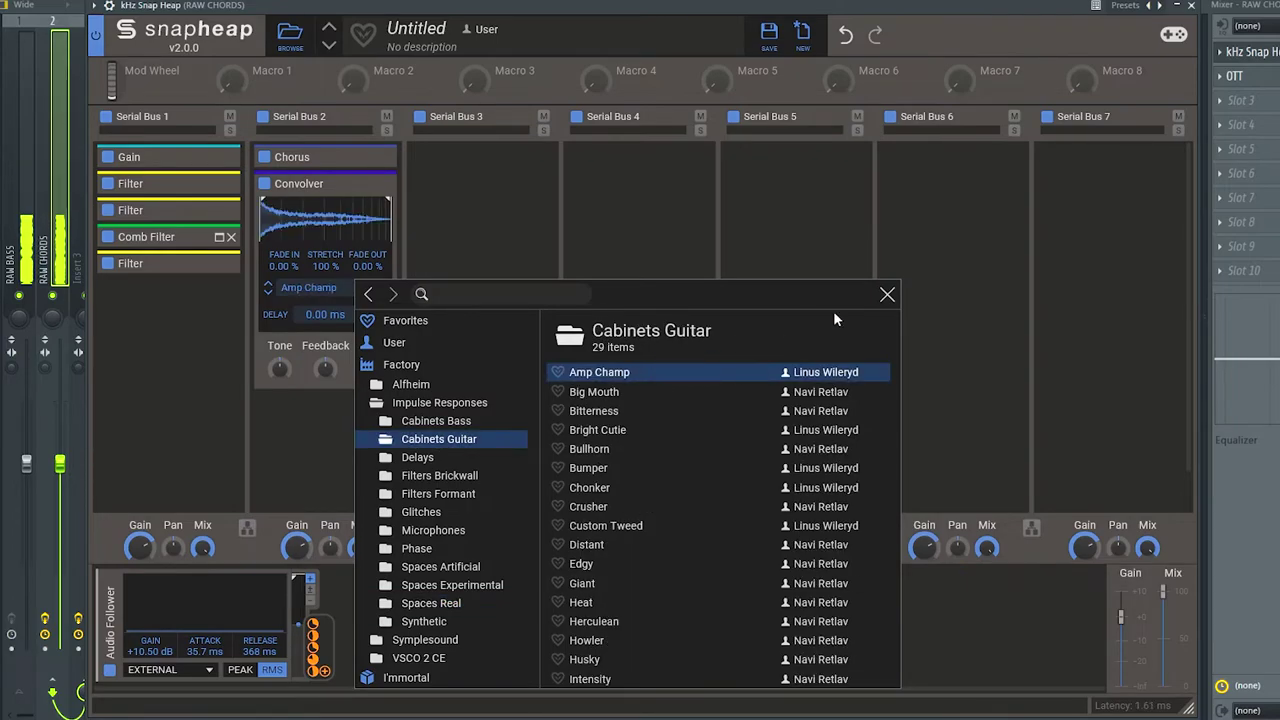
{"action": "left_click", "coordinate": [887, 296]}
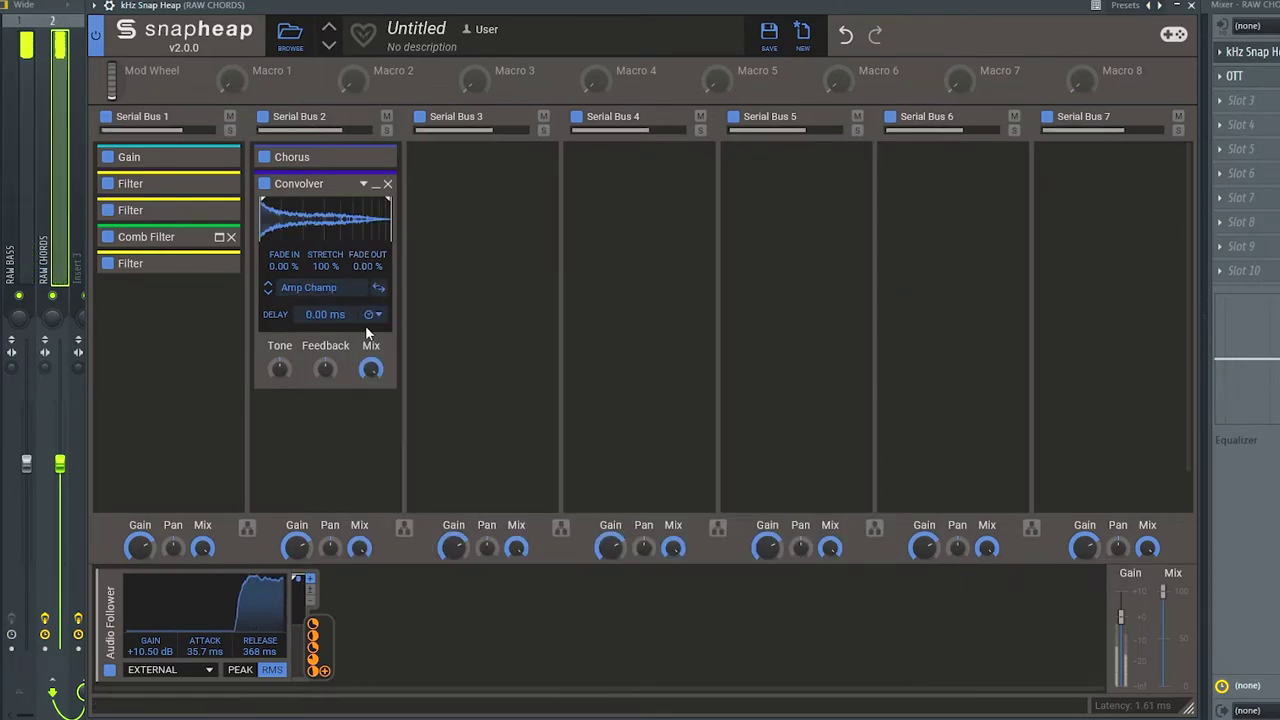
{"action": "left_click_drag", "start_coordinate": [326, 266], "coordinate": [326, 300]}
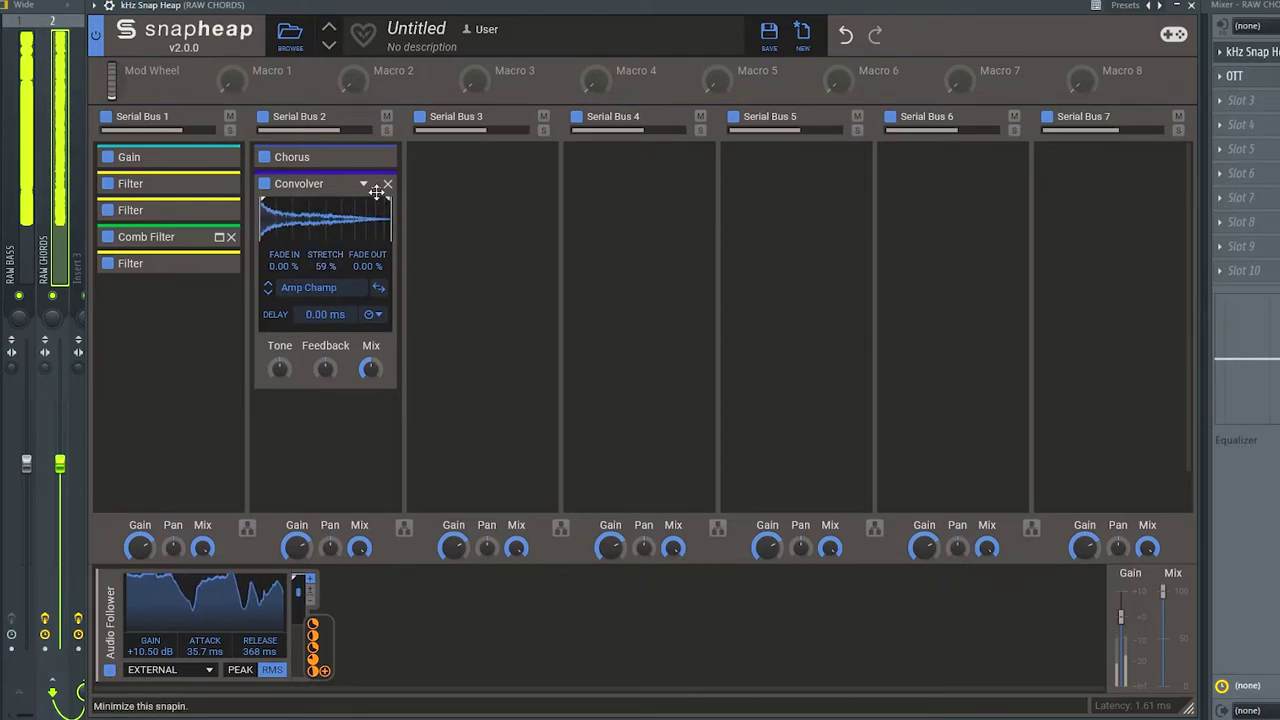
- Switch the Convolver's impulse response to Disperse 320 ms from the Phase folder after trying Disperse 5 ms, with stretch at 100 %
{"action": "left_click", "coordinate": [325, 290]}
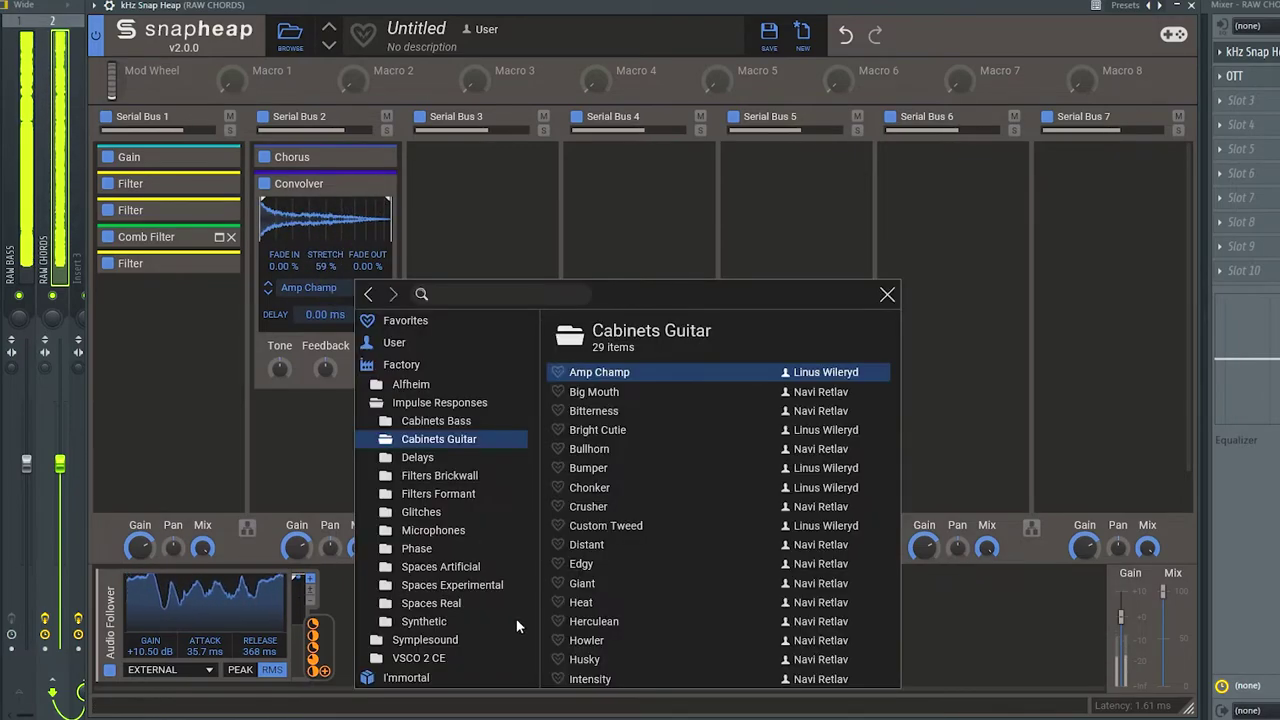
{"action": "left_click", "coordinate": [417, 549]}
{"action": "left_click", "coordinate": [634, 430]}
{"action": "left_click", "coordinate": [885, 297]}
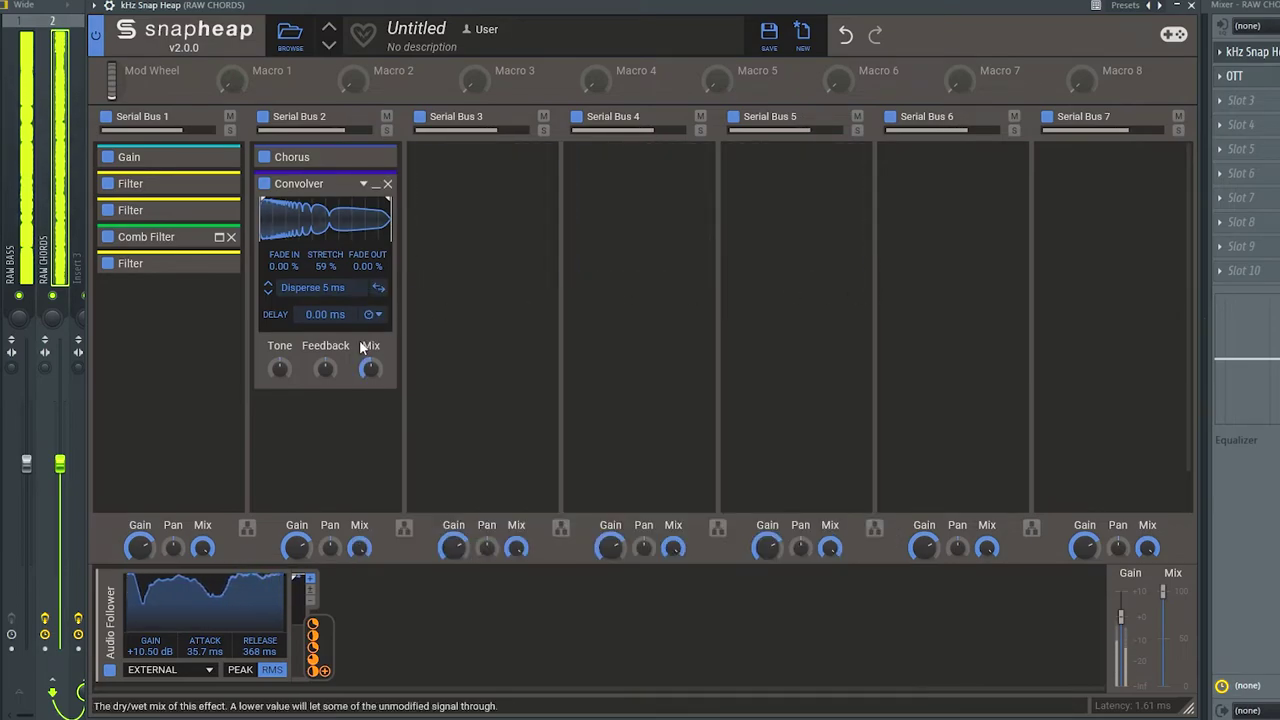
{"action": "left_click", "coordinate": [322, 293]}
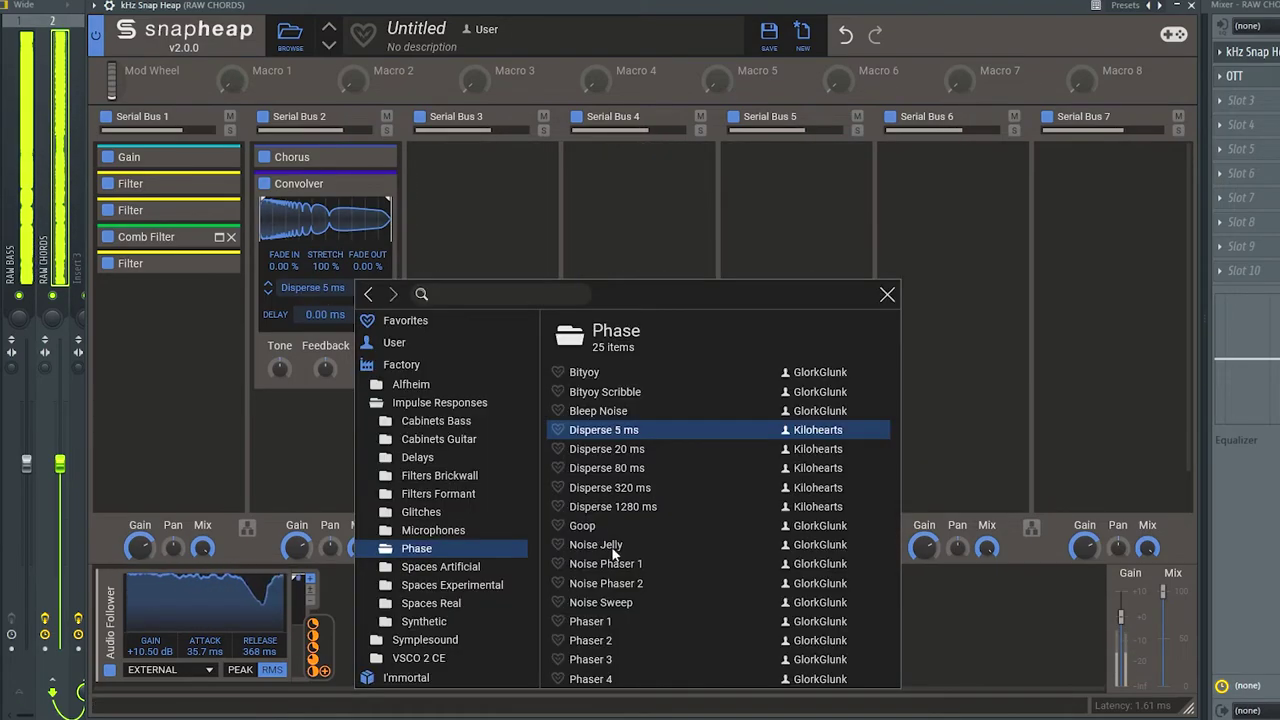
{"action": "left_click", "coordinate": [612, 488]}
{"action": "left_click", "coordinate": [886, 298]}
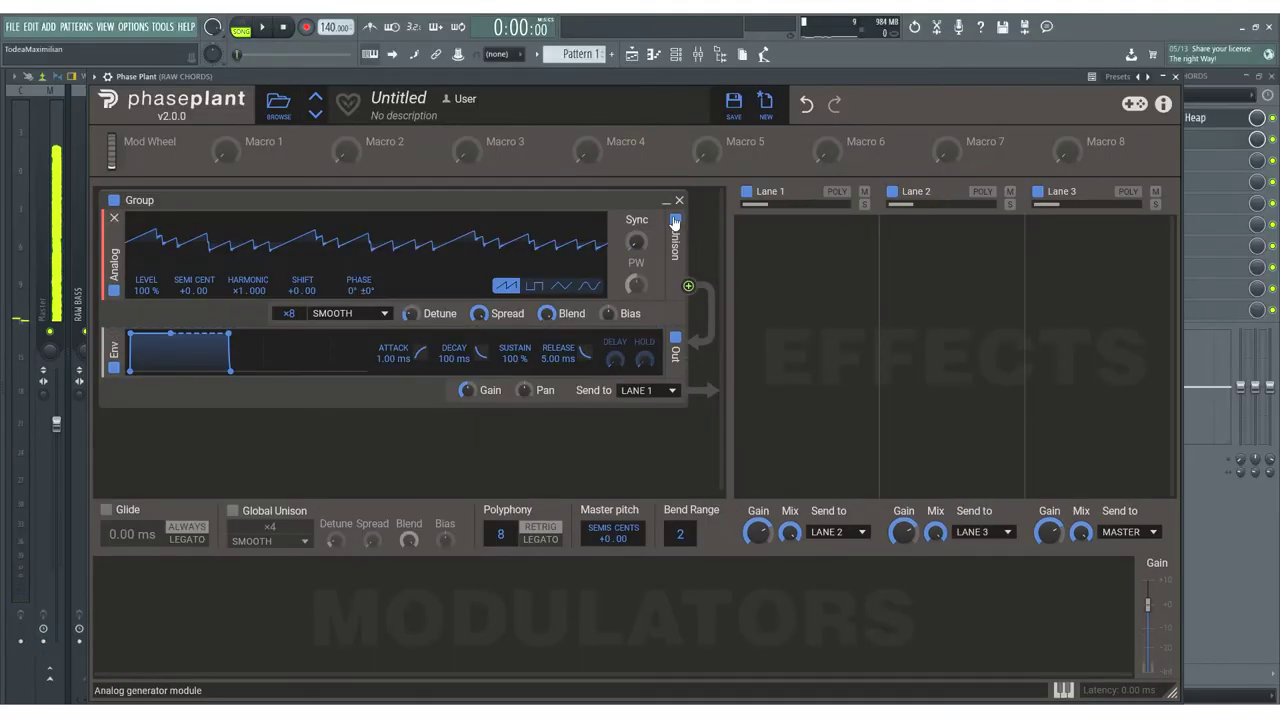
- Turn off Unison on Phase Plant's Analog oscillator and add a Frequency Shifter at 5.77 Hz to Lane 1 with lane mix at 50 % during playback
{"action": "left_click", "coordinate": [675, 221]}
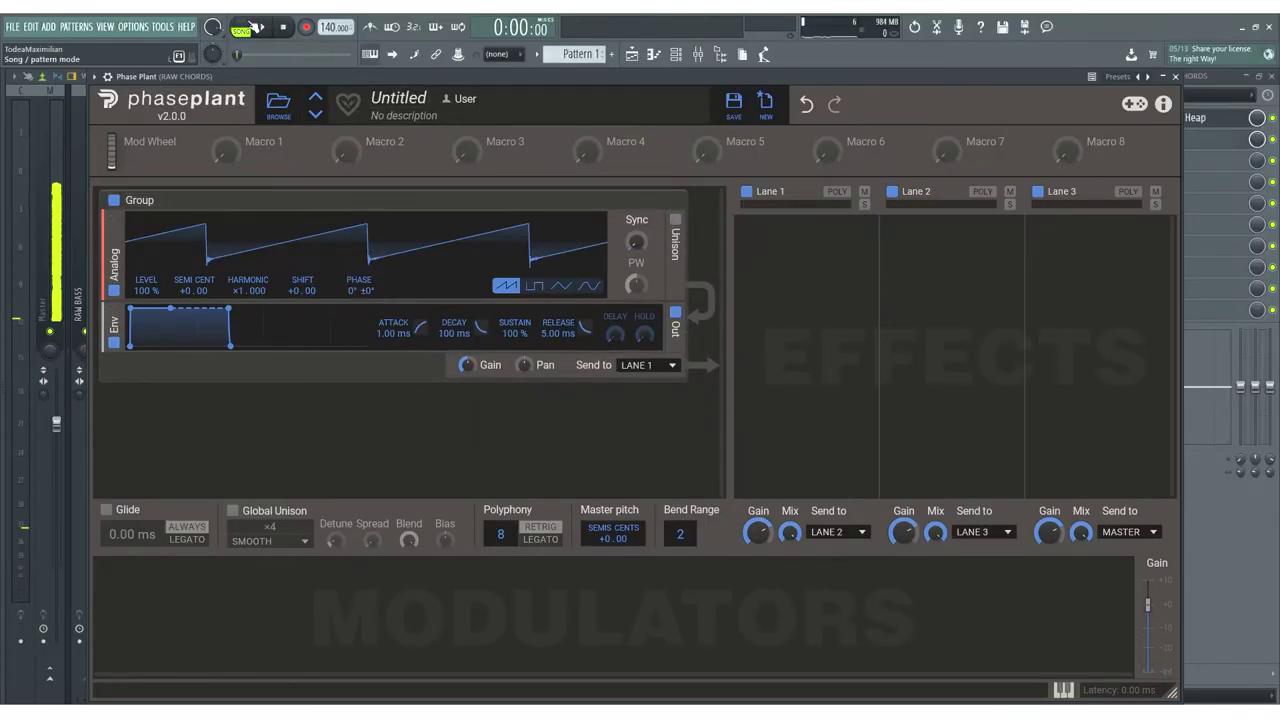
{"action": "left_click", "coordinate": [262, 27]}
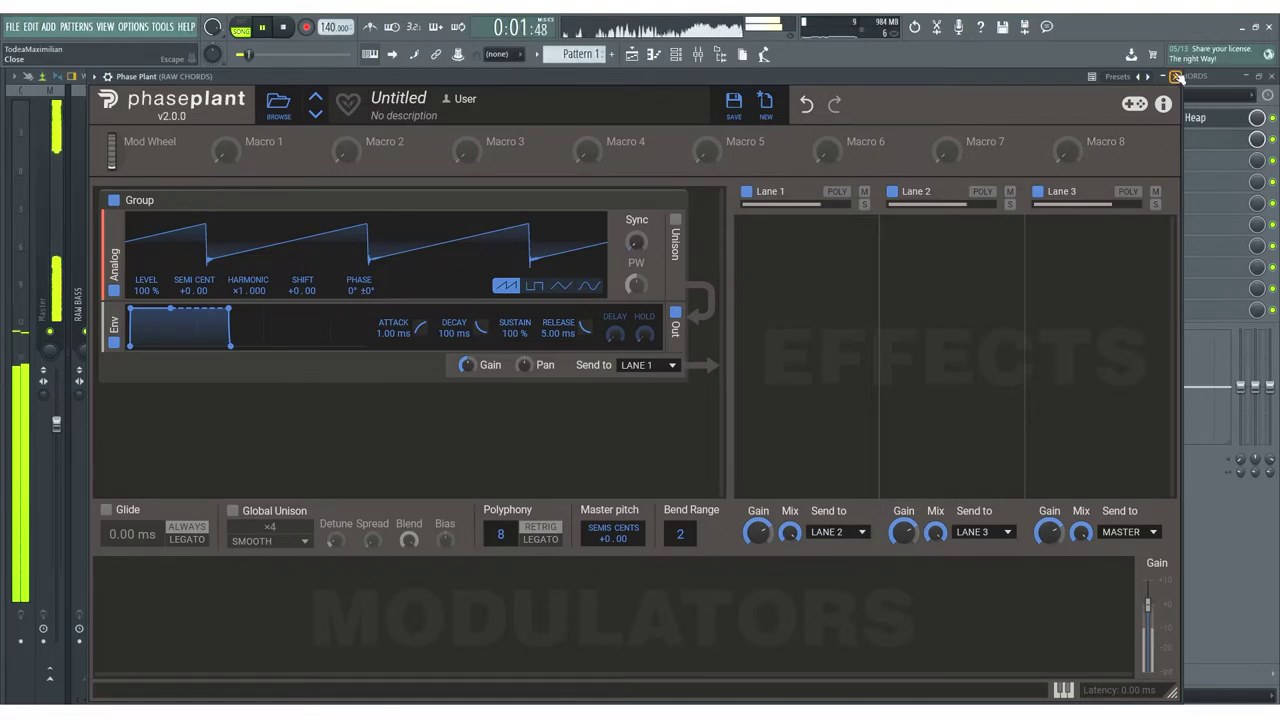
{"action": "left_click", "coordinate": [775, 271]}
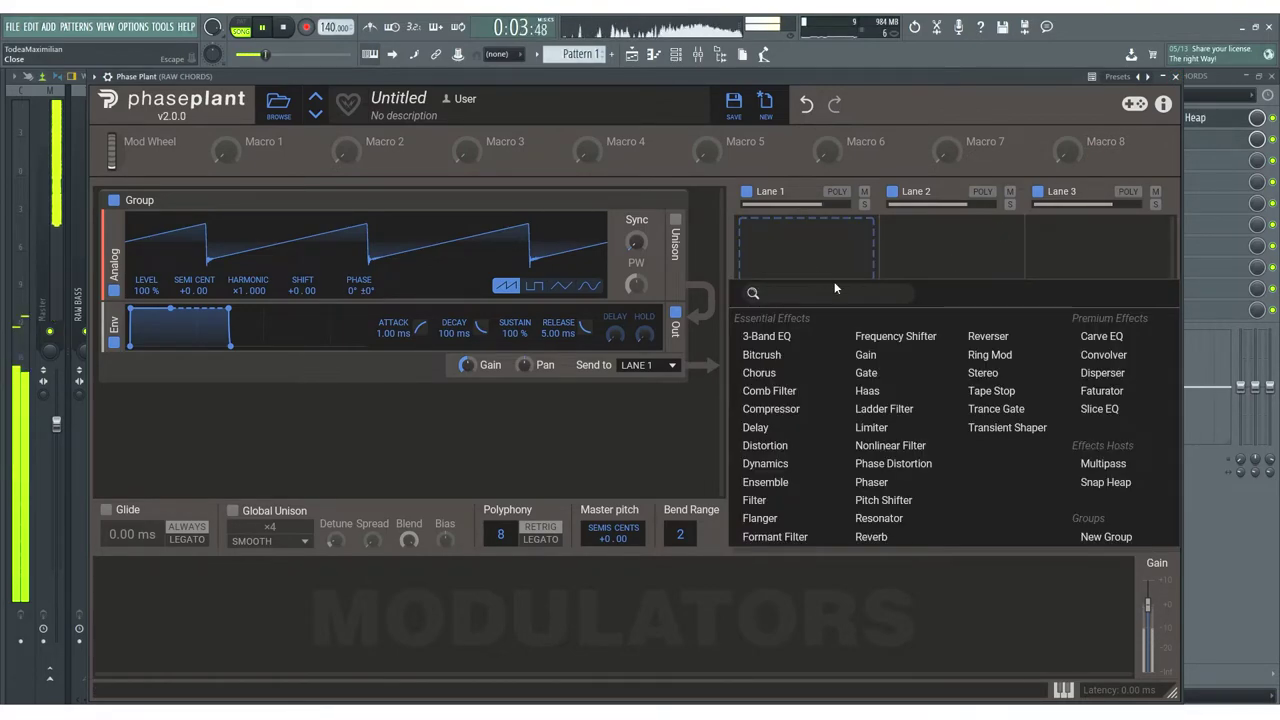
{"action": "left_click", "coordinate": [894, 333]}
{"action": "left_click_drag", "start_coordinate": [806, 262], "coordinate": [806, 250]}
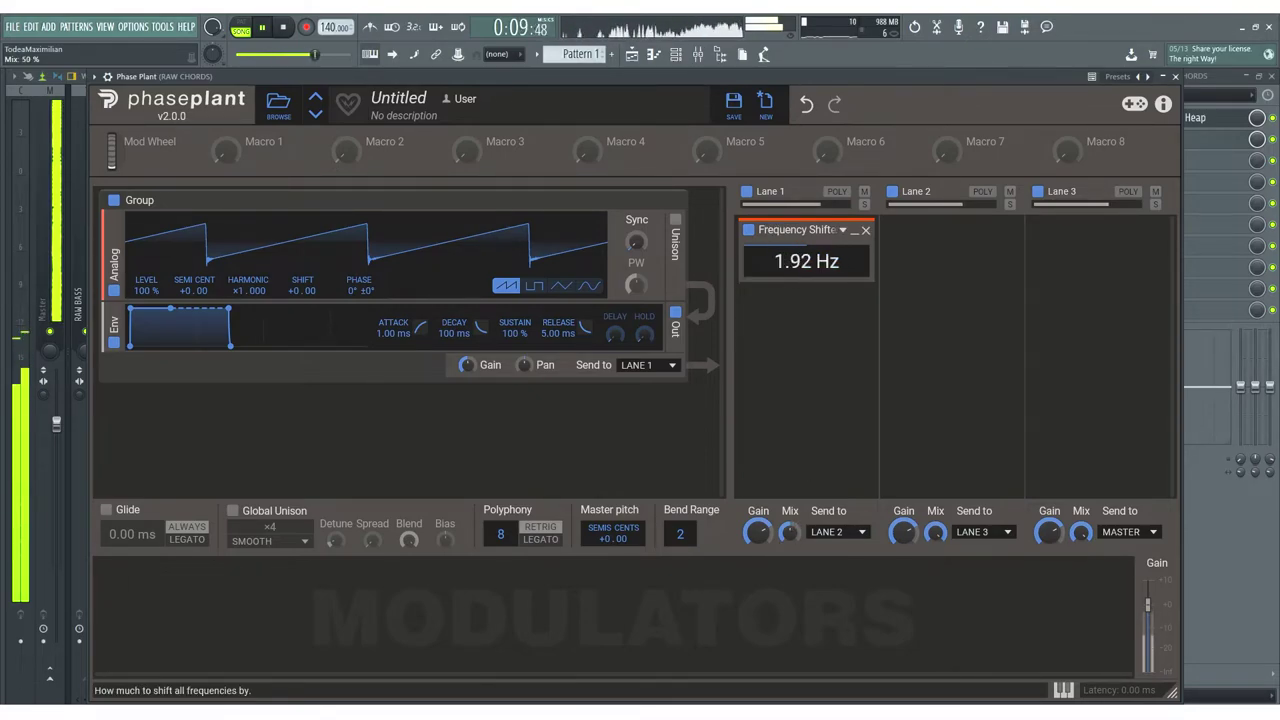
{"action": "left_click", "coordinate": [957, 264]}
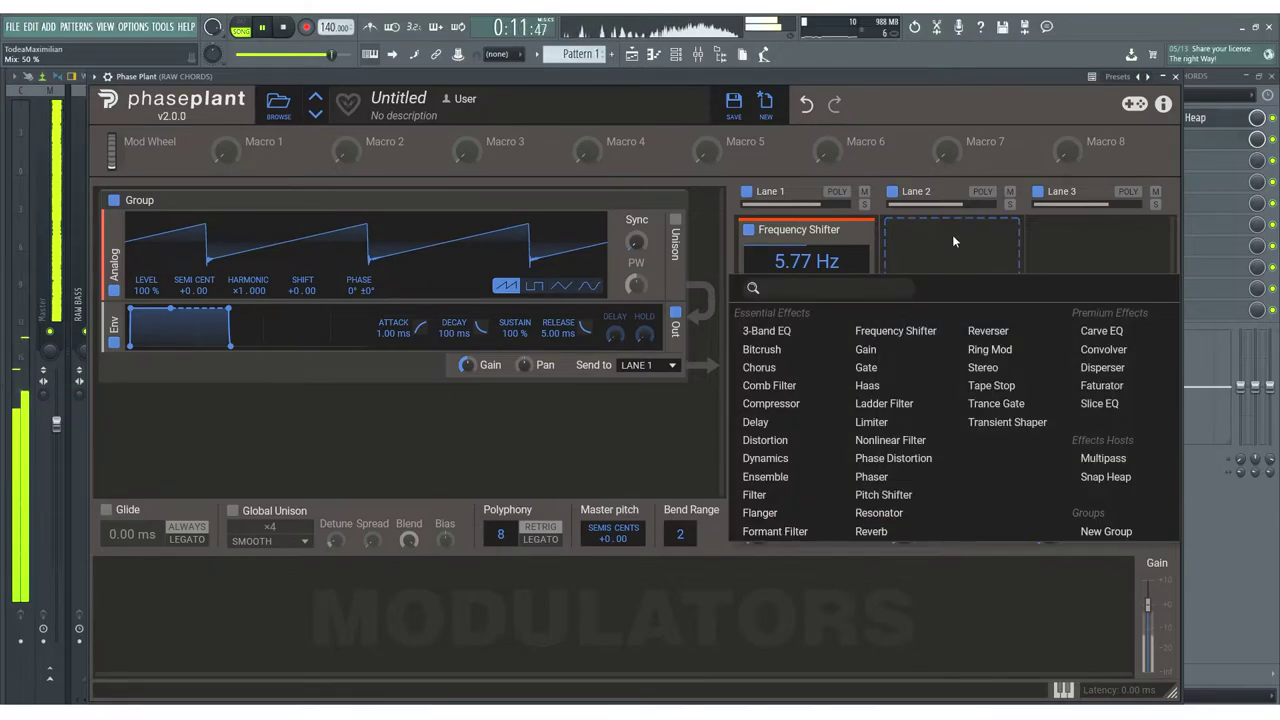
{"action": "left_click", "coordinate": [952, 240]}
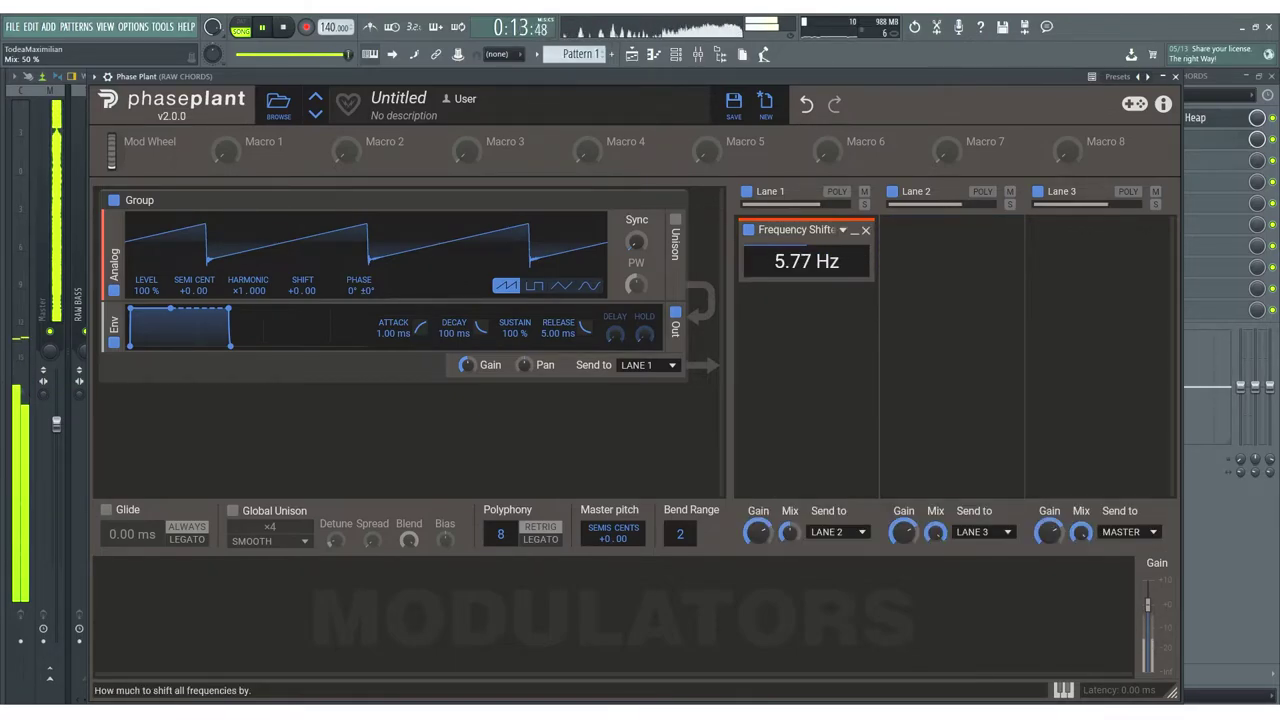
{"action": "left_click", "coordinate": [933, 253]}
- Close the Phase Plant, Channel rack and mixer windows to return to the playlist
{"action": "left_click", "coordinate": [1175, 76]}
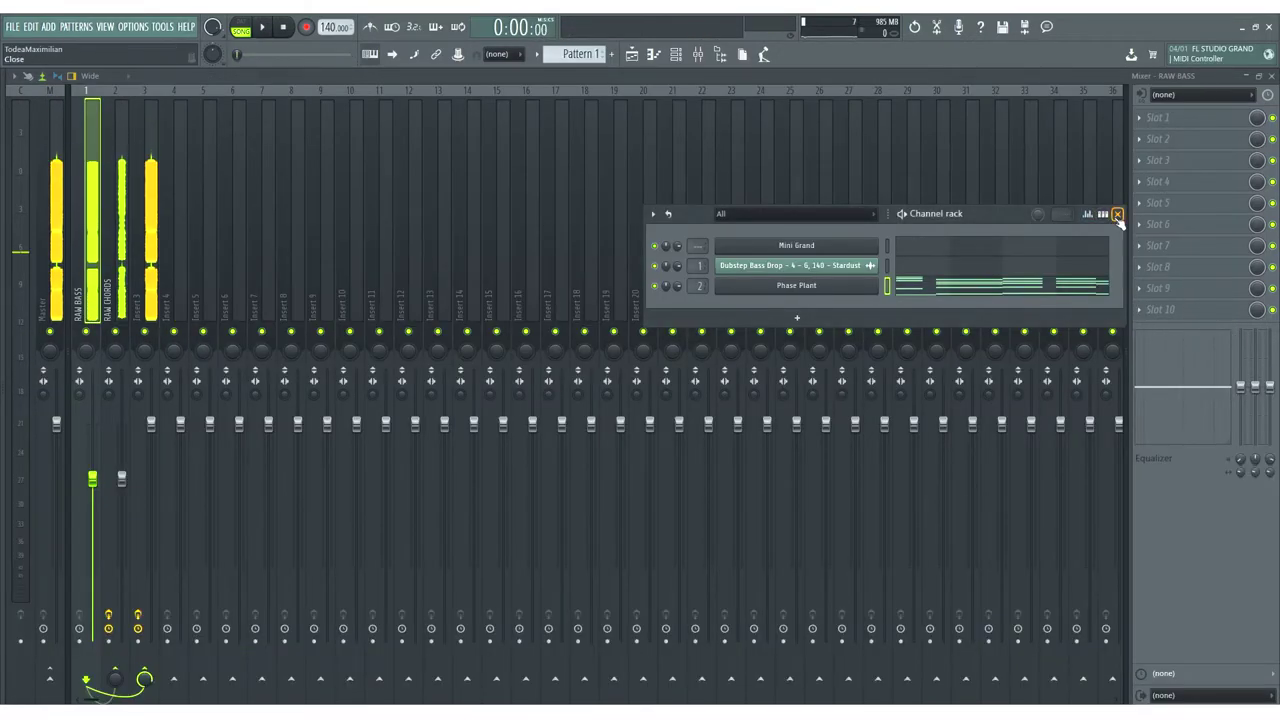
{"action": "left_click", "coordinate": [1117, 214]}
{"action": "left_click", "coordinate": [1270, 76]}
{"action": "right_click", "coordinate": [411, 349]}
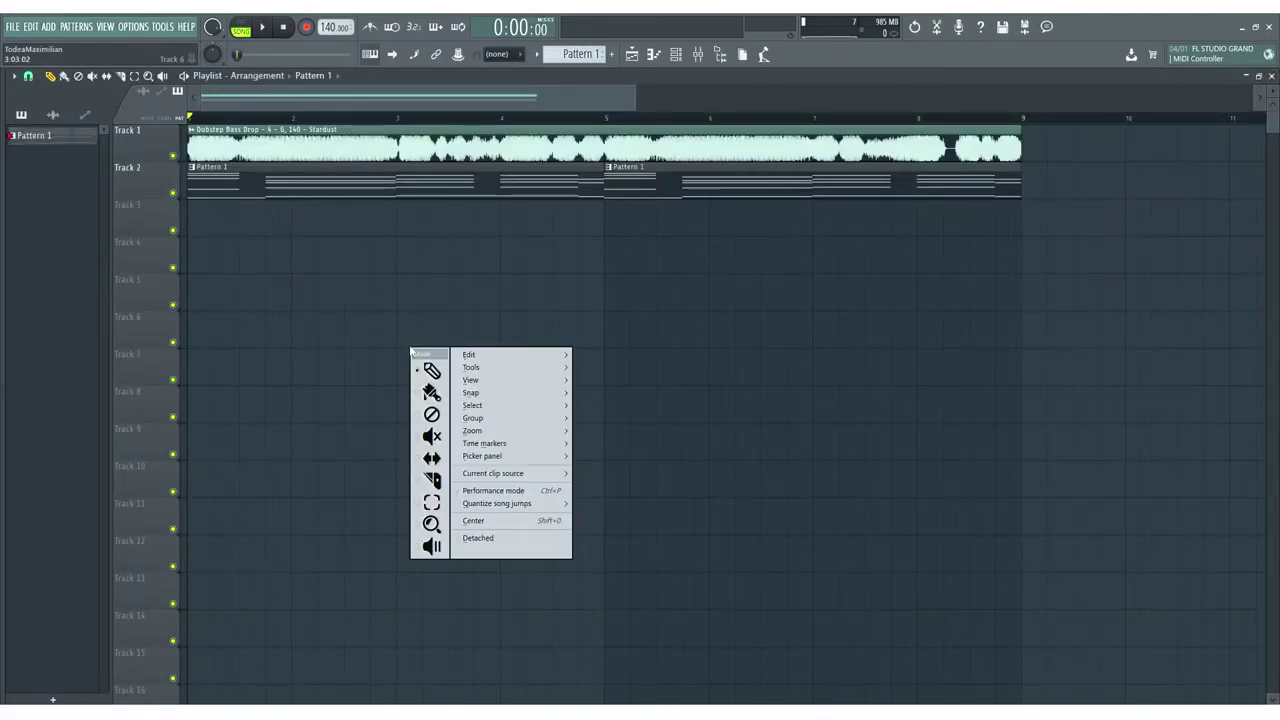
{"action": "left_click", "coordinate": [430, 370]}
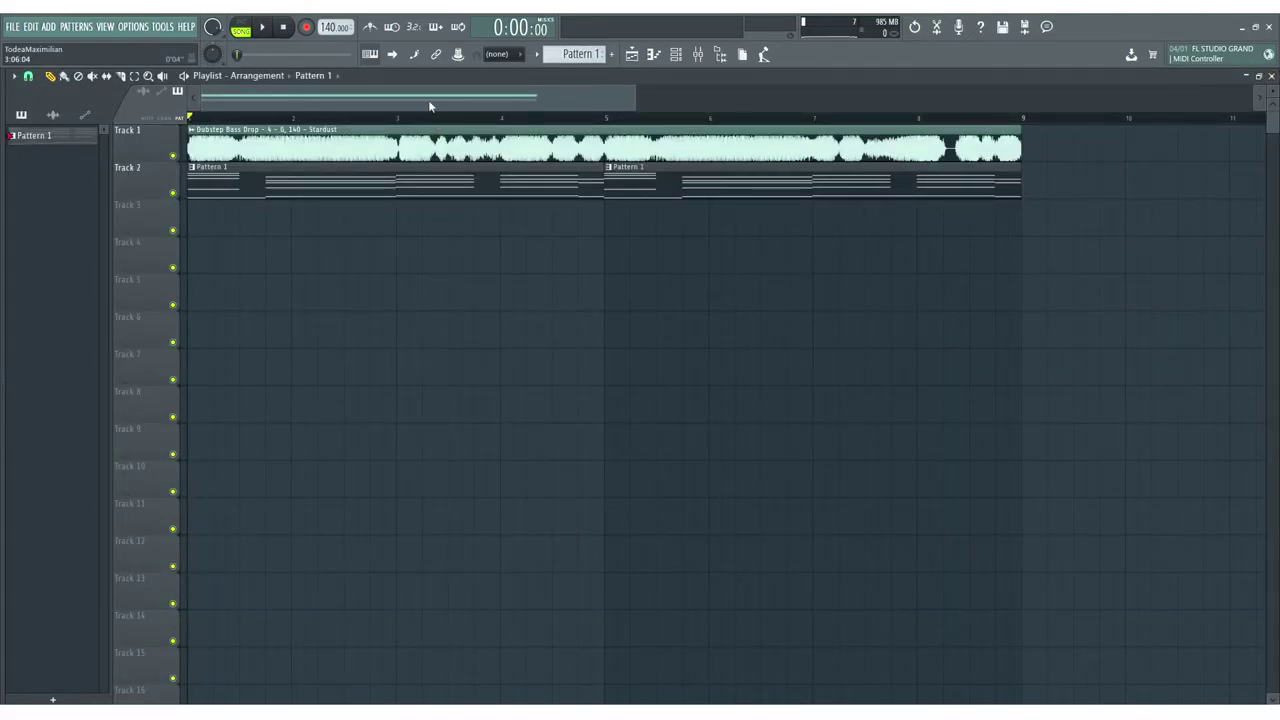
{"action": "scroll", "coordinate": [437, 122], "scroll_direction": "up", "scroll_amount": 3}
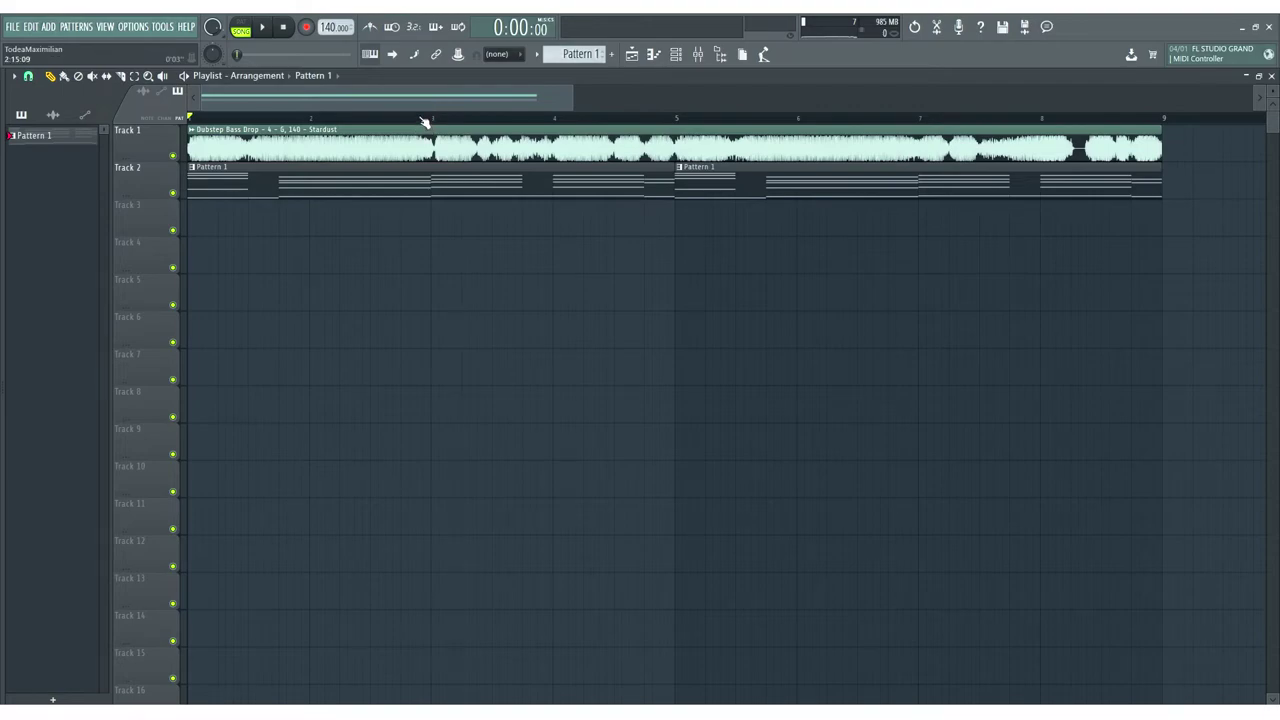
{"action": "scroll", "coordinate": [424, 94], "scroll_direction": "up", "scroll_amount": 1}
{"action": "scroll", "coordinate": [427, 124], "scroll_direction": "down", "scroll_amount": 3}
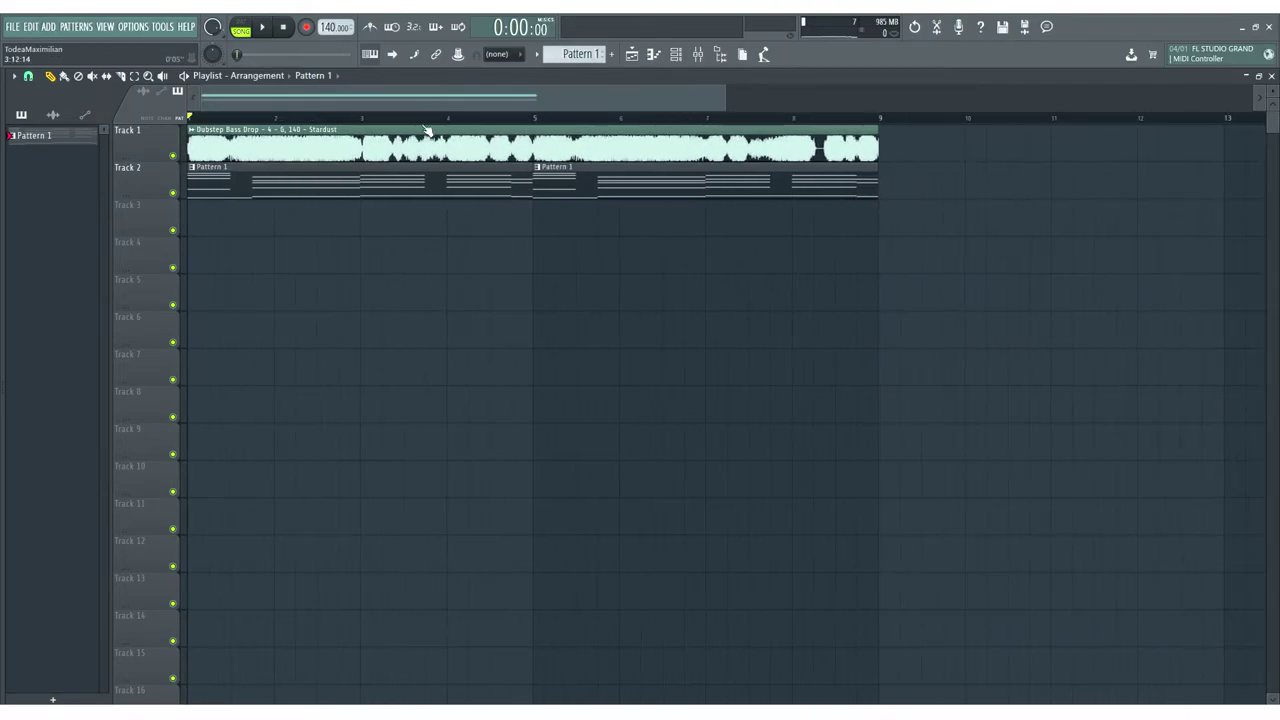
{"action": "scroll", "coordinate": [377, 95], "scroll_direction": "up", "scroll_amount": 2}
{"action": "right_click", "coordinate": [376, 318]}
{"action": "left_click", "coordinate": [394, 326]}
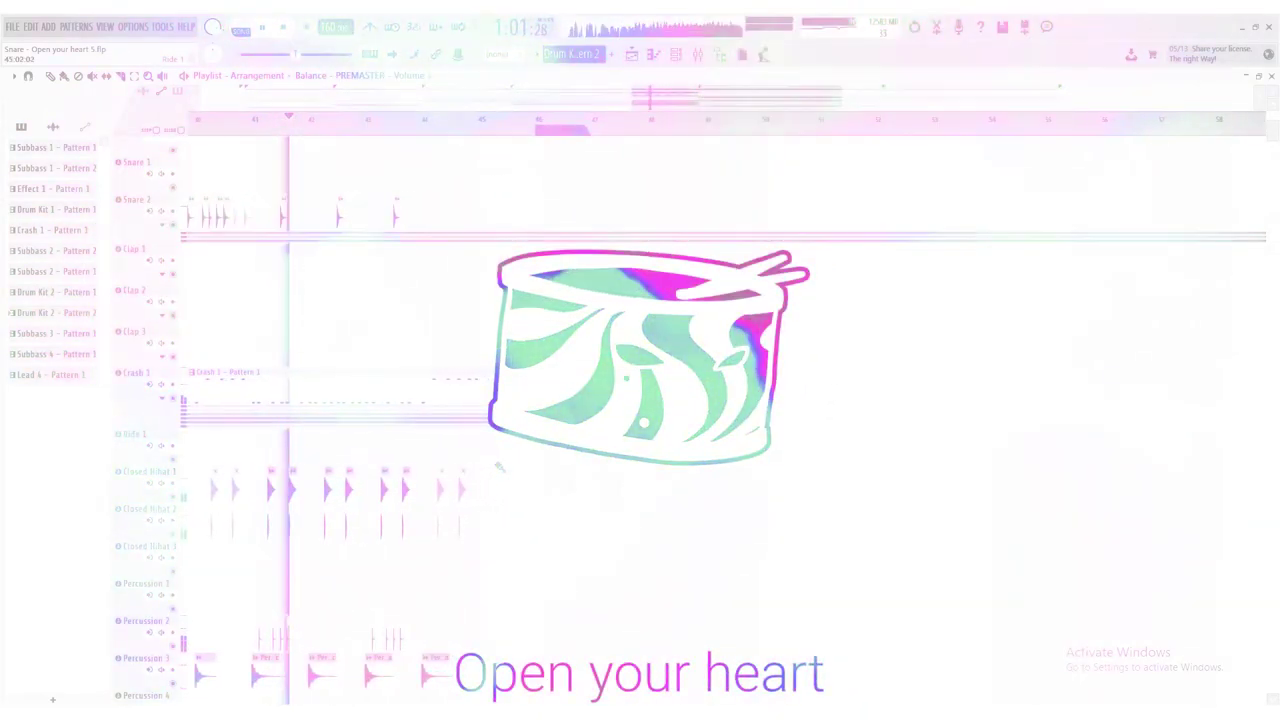
{"action": "scroll", "coordinate": [499, 465], "scroll_direction": "down", "scroll_amount": 1}
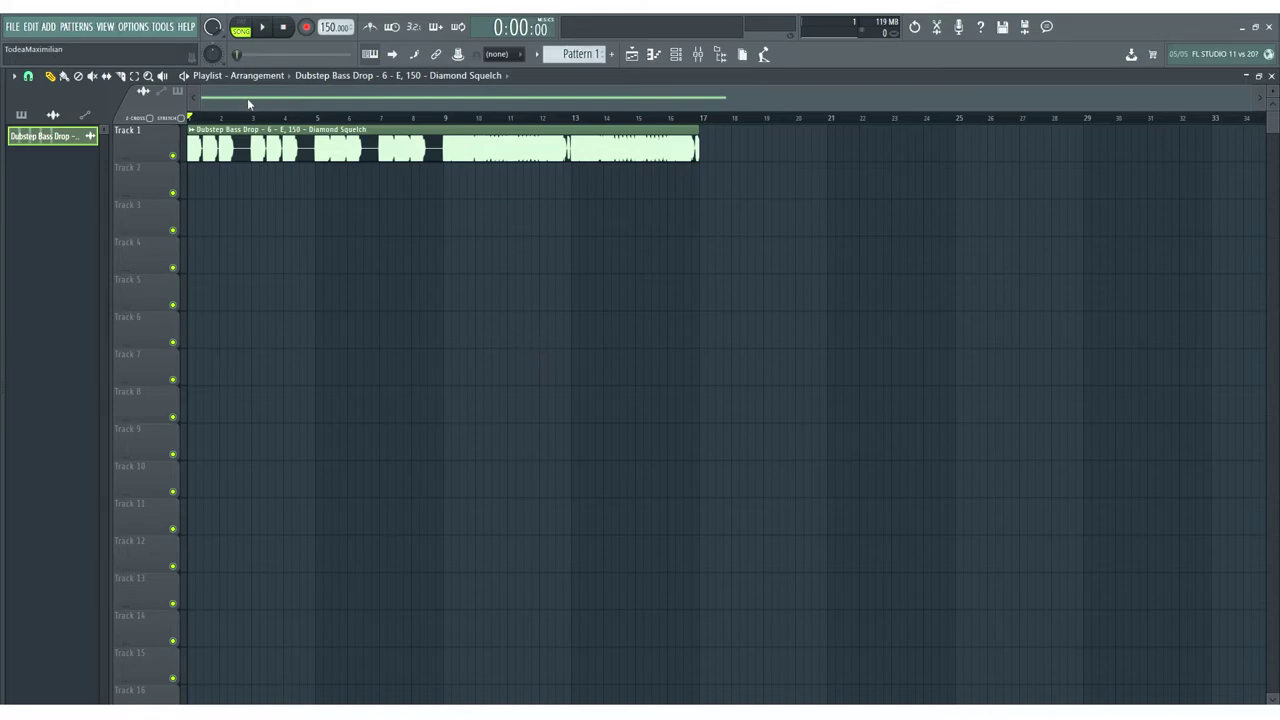
{"action": "scroll", "coordinate": [277, 104], "scroll_direction": "up", "scroll_amount": 3}
{"action": "right_click", "coordinate": [306, 229]}
{"action": "left_click", "coordinate": [318, 256]}
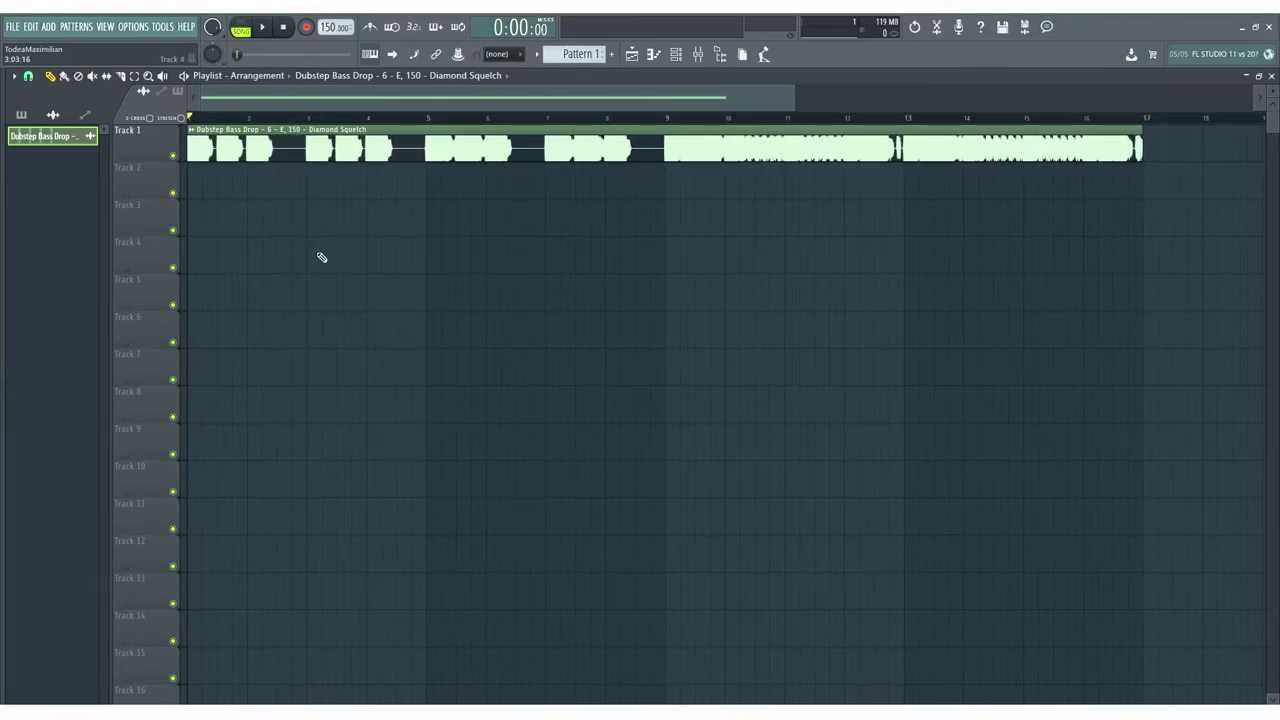
{"action": "scroll", "coordinate": [383, 104], "scroll_direction": "up", "scroll_amount": 2}
{"action": "scroll", "coordinate": [383, 104], "scroll_direction": "down", "scroll_amount": 3}
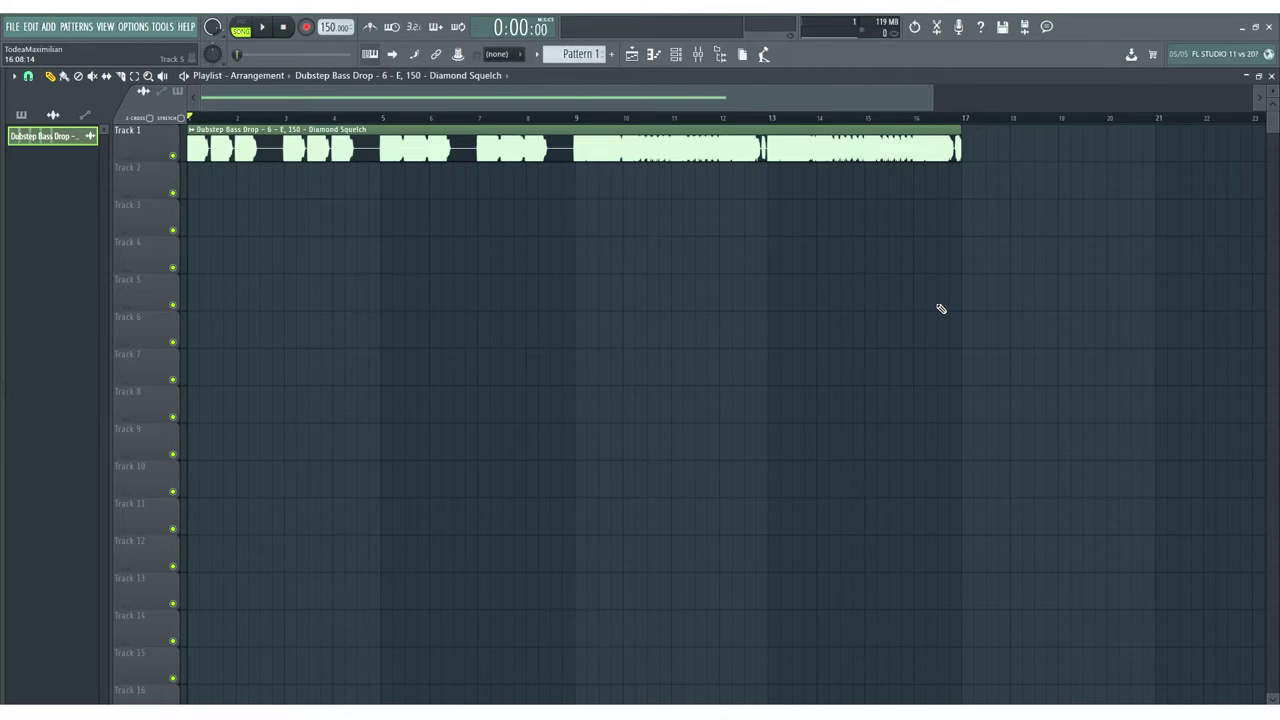
- Open and close the Diamond Squelch clip's channel settings and play the bass drop
{"action": "double_click", "coordinate": [700, 148]}
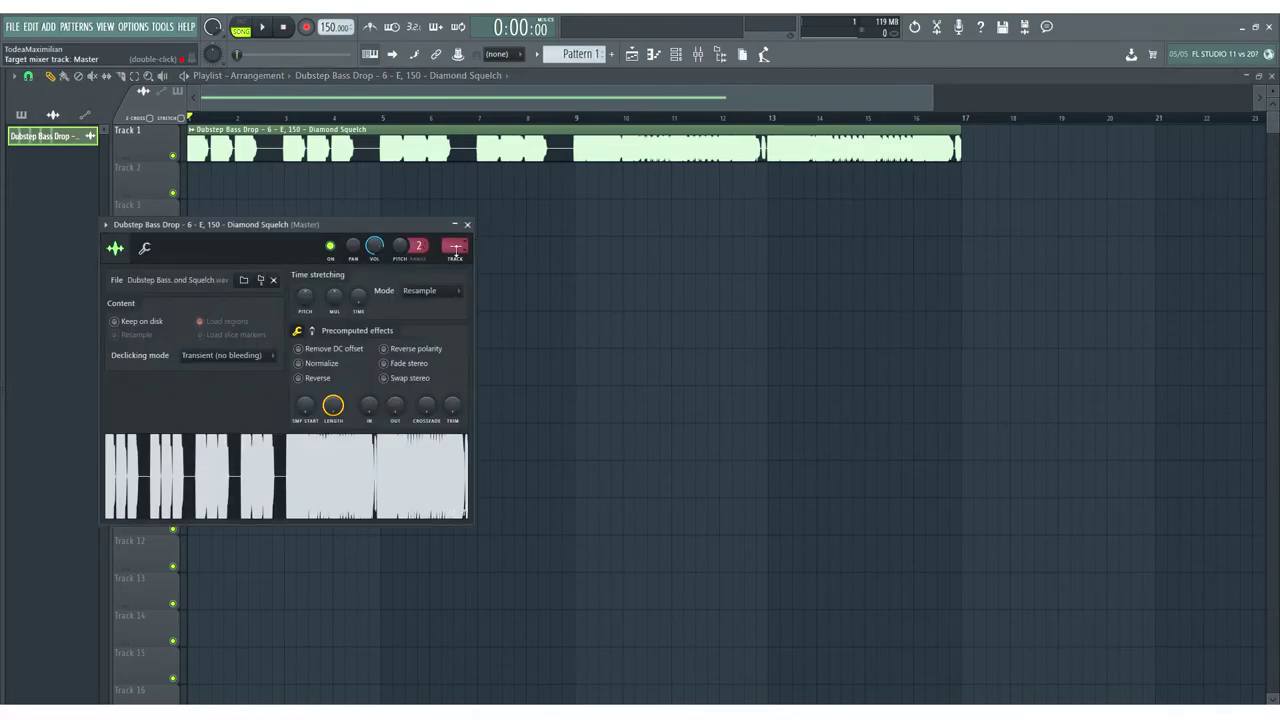
{"action": "left_click", "coordinate": [467, 224]}
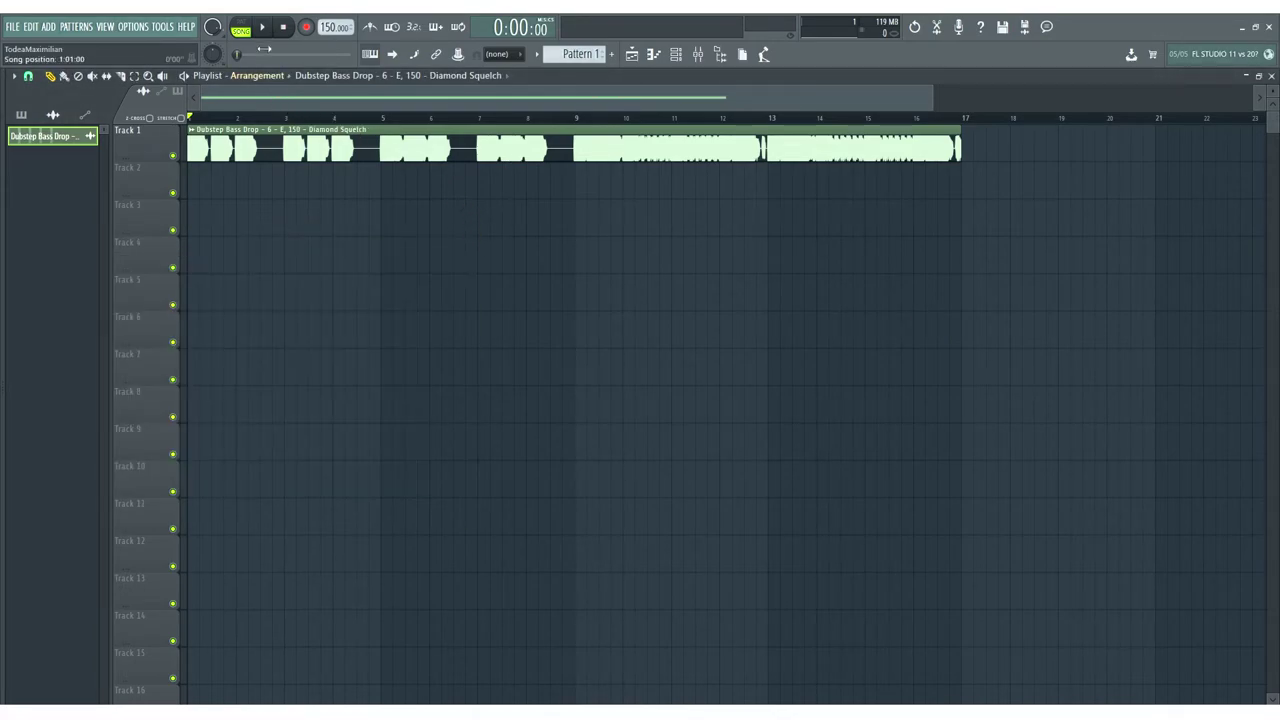
{"action": "left_click", "coordinate": [262, 28]}
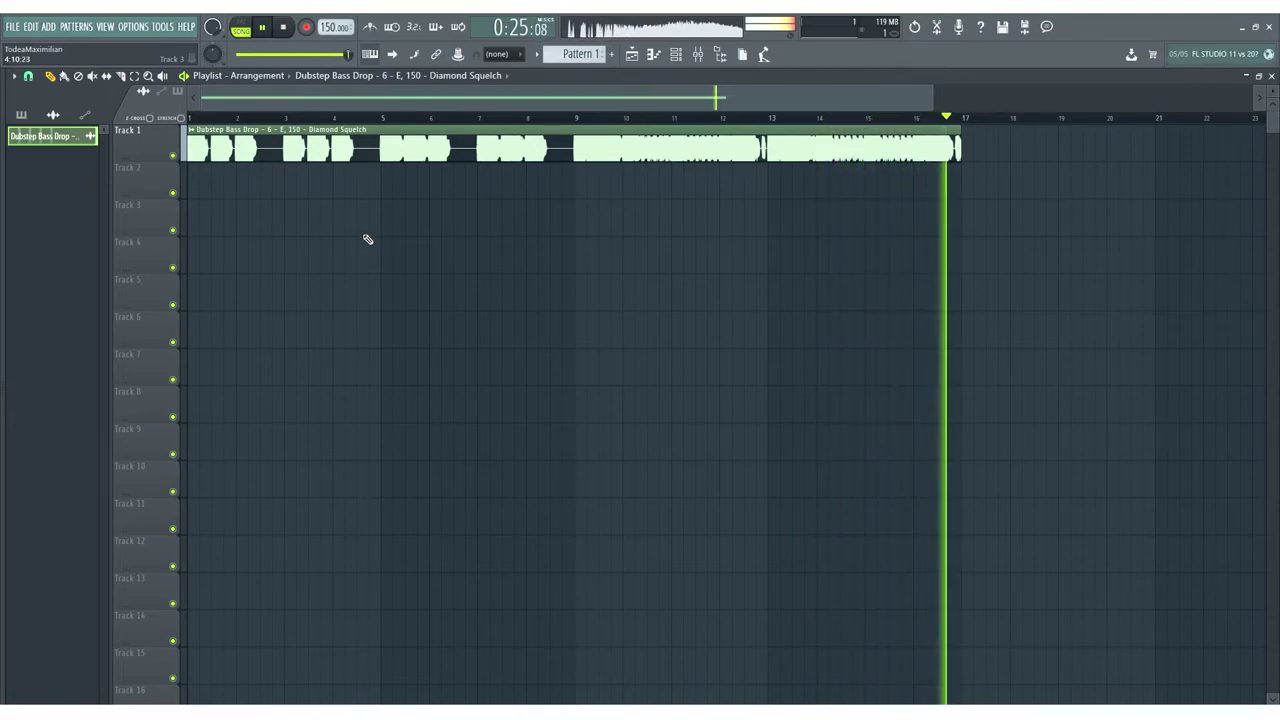
{"action": "key", "text": "space"}
- Route the Diamond Squelch channel to mixer track 1 and delete the Sampler channel
{"action": "key", "text": "F6"}
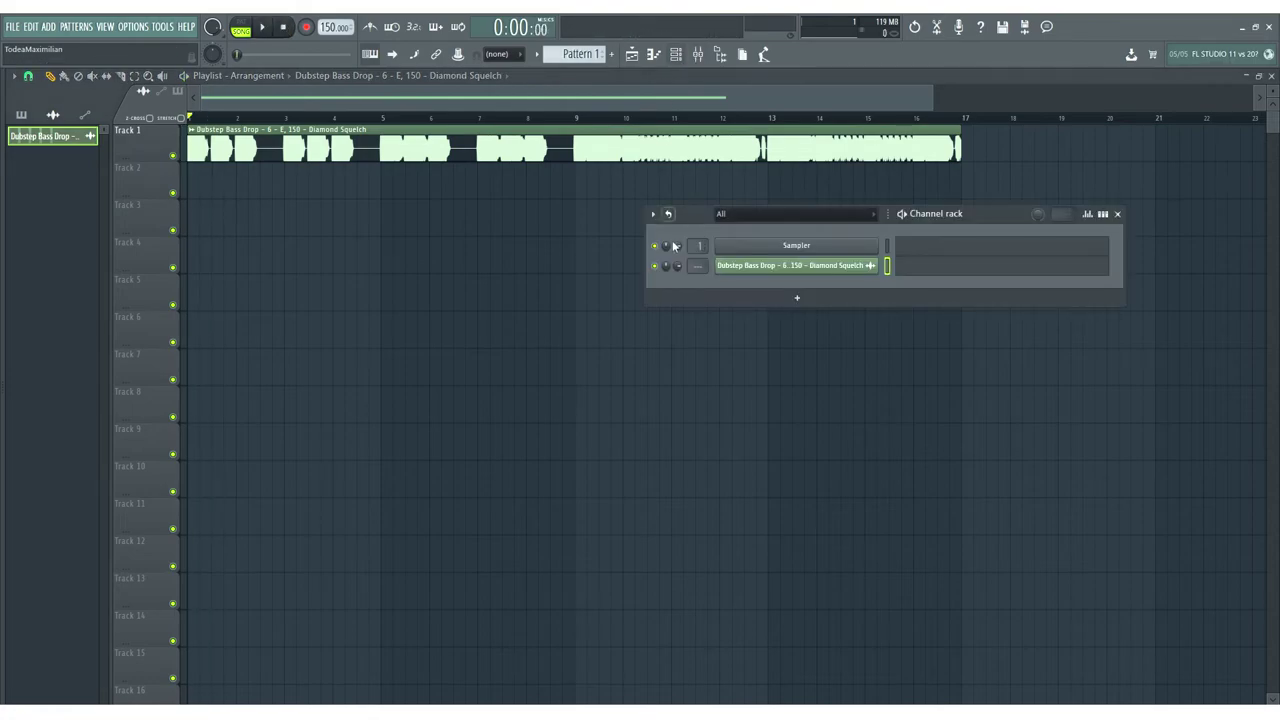
{"action": "right_click", "coordinate": [720, 263]}
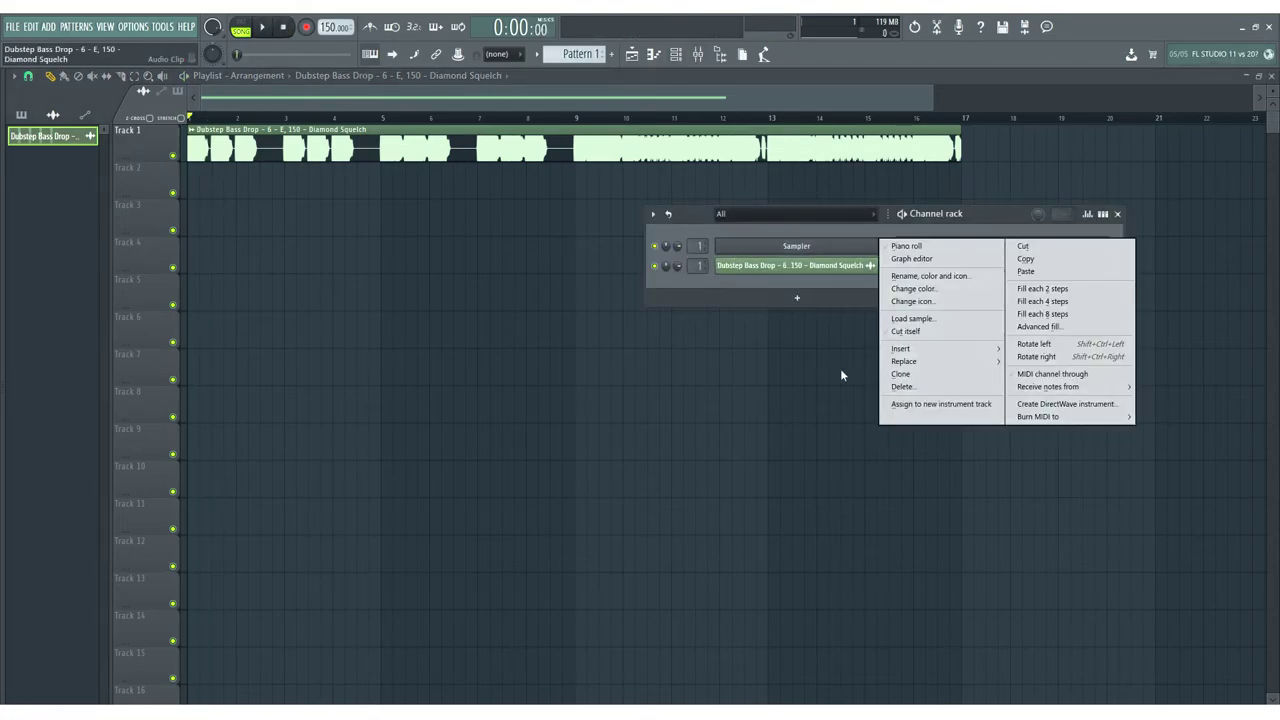
{"action": "left_click", "coordinate": [919, 388]}
{"action": "left_click", "coordinate": [694, 412]}
- Load PITCHMAP in the first effect slot of mixer Insert 1
{"action": "key", "text": "F9"}
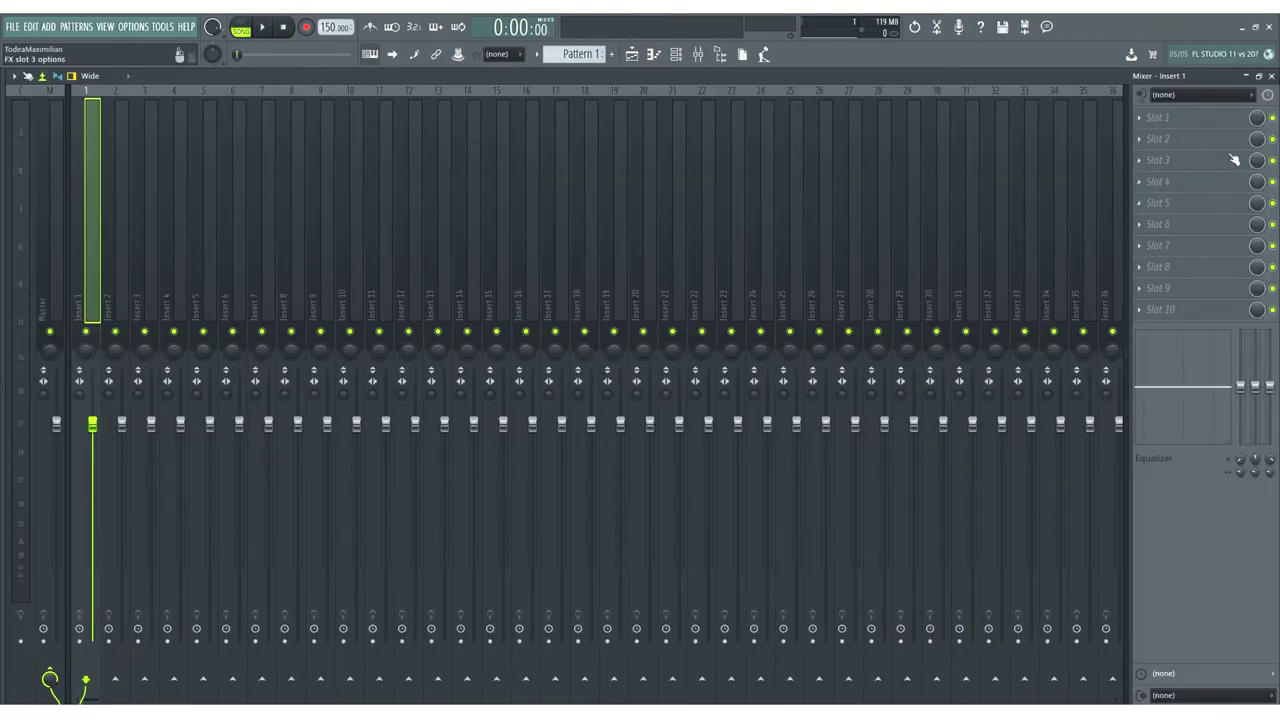
{"action": "left_click", "coordinate": [1134, 117]}
{"action": "left_click", "coordinate": [1080, 254]}
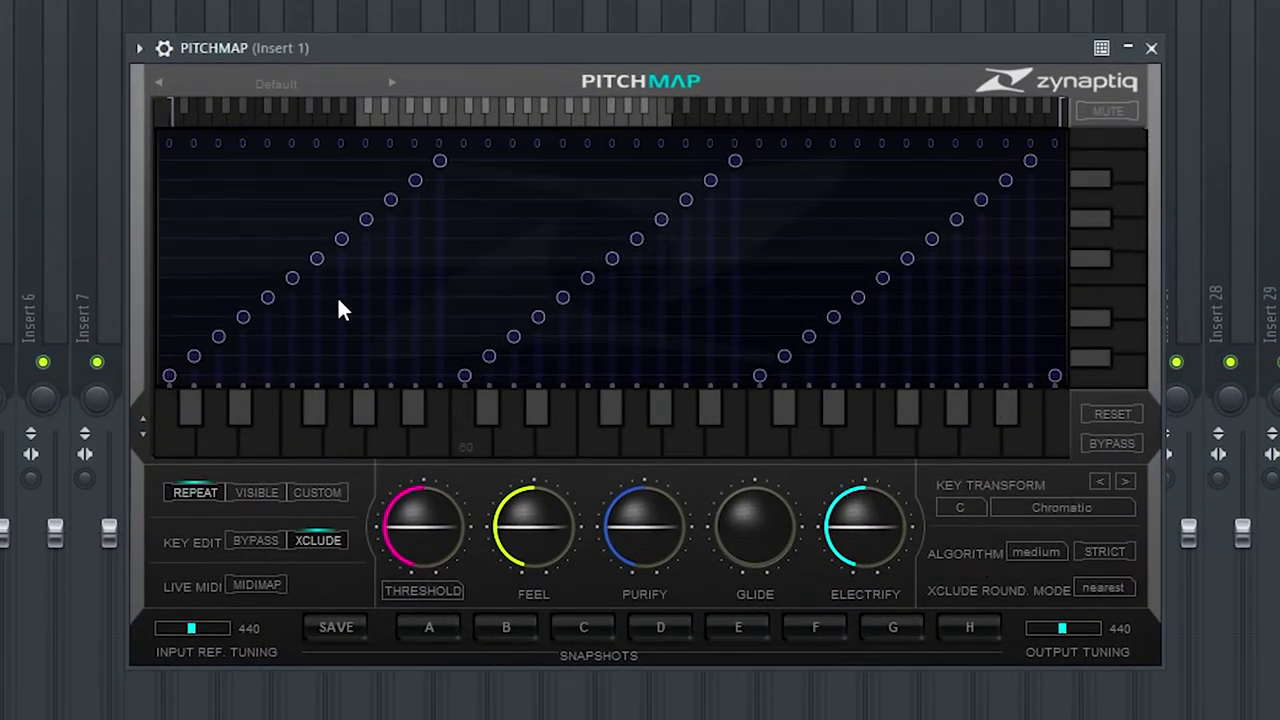
- Set PITCHMAP's key transform to E with the Natural Minor scale
{"action": "mouse_move", "coordinate": [863, 517]}
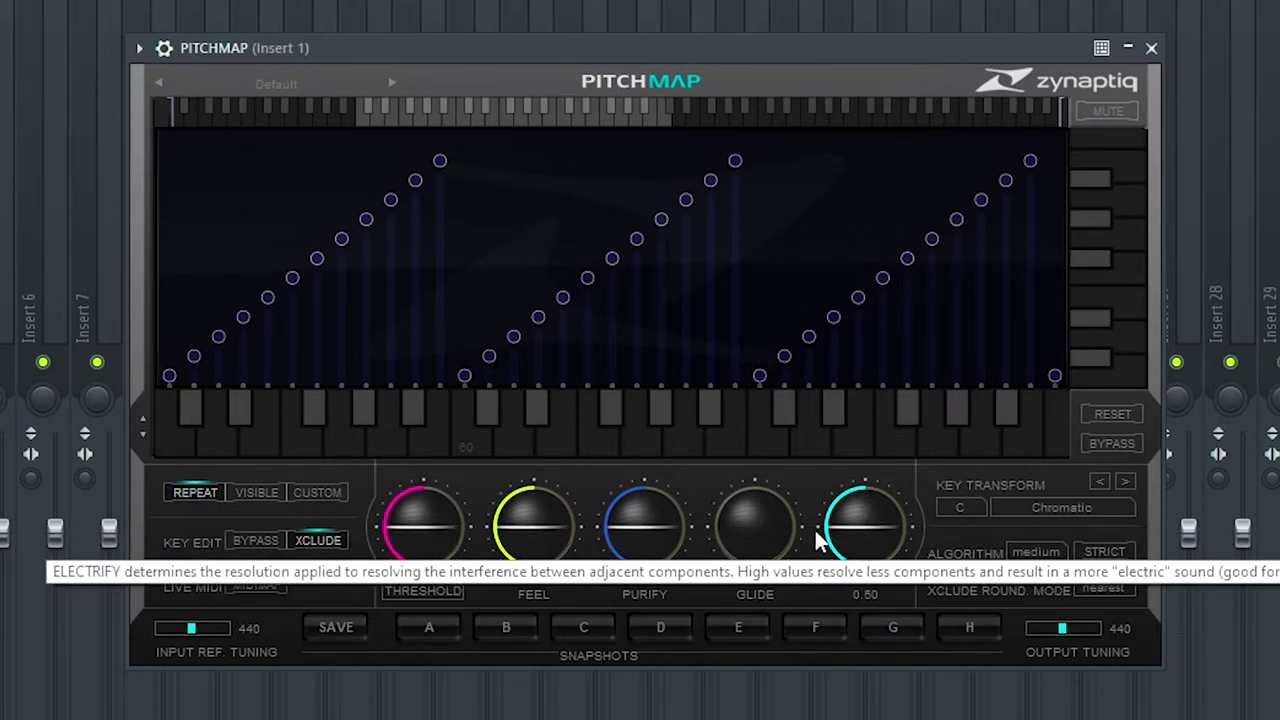
{"action": "mouse_move", "coordinate": [653, 563]}
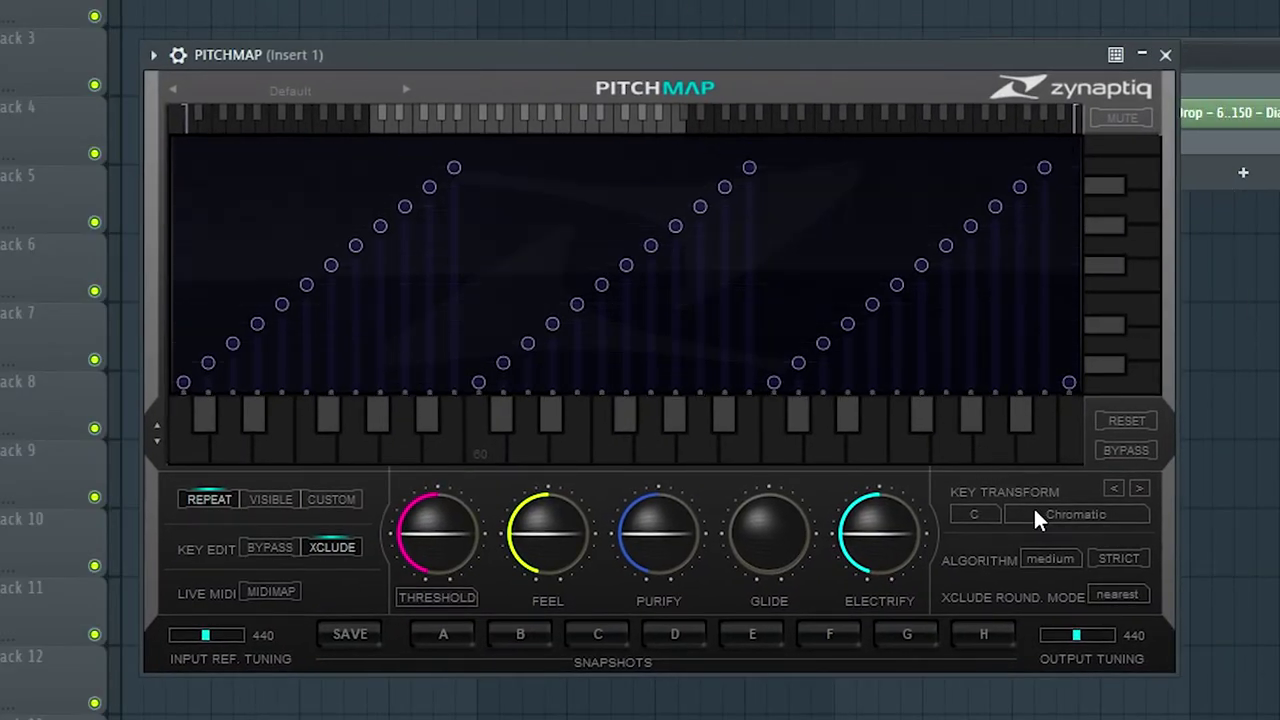
{"action": "left_click", "coordinate": [981, 514]}
{"action": "left_click", "coordinate": [1030, 634]}
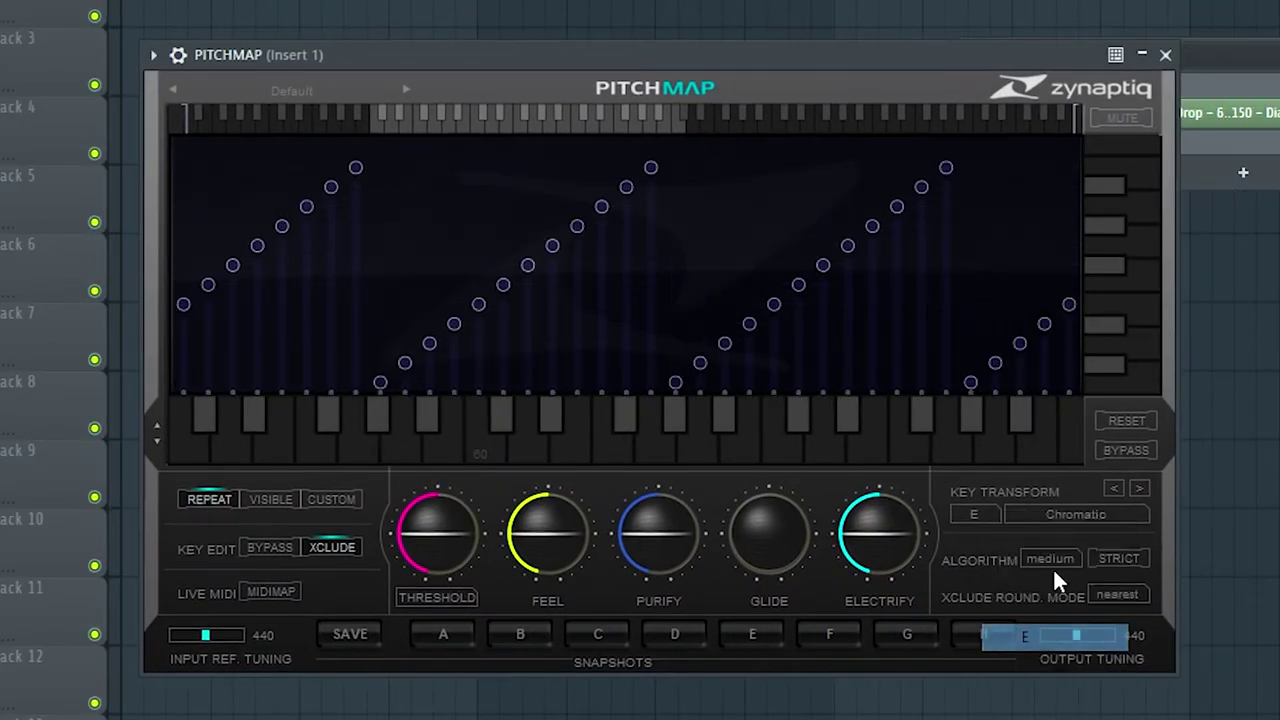
{"action": "left_click", "coordinate": [1068, 527]}
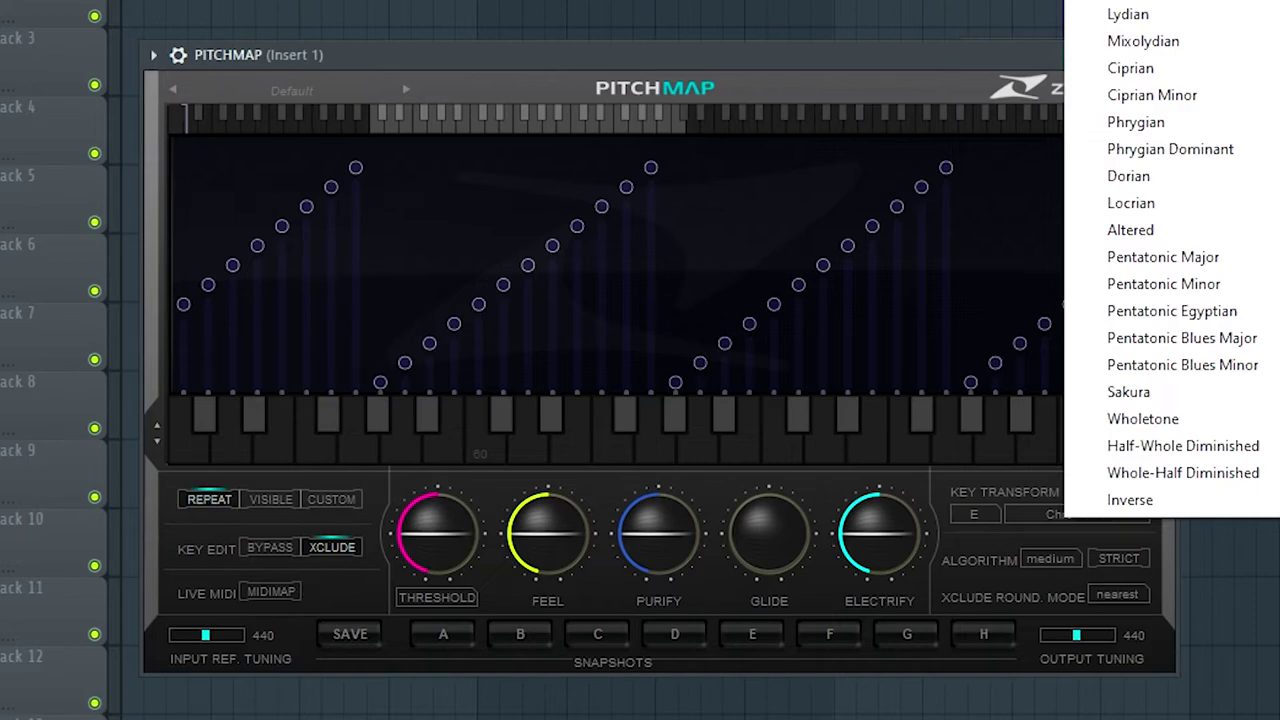
{"action": "left_click", "coordinate": [1150, 2]}
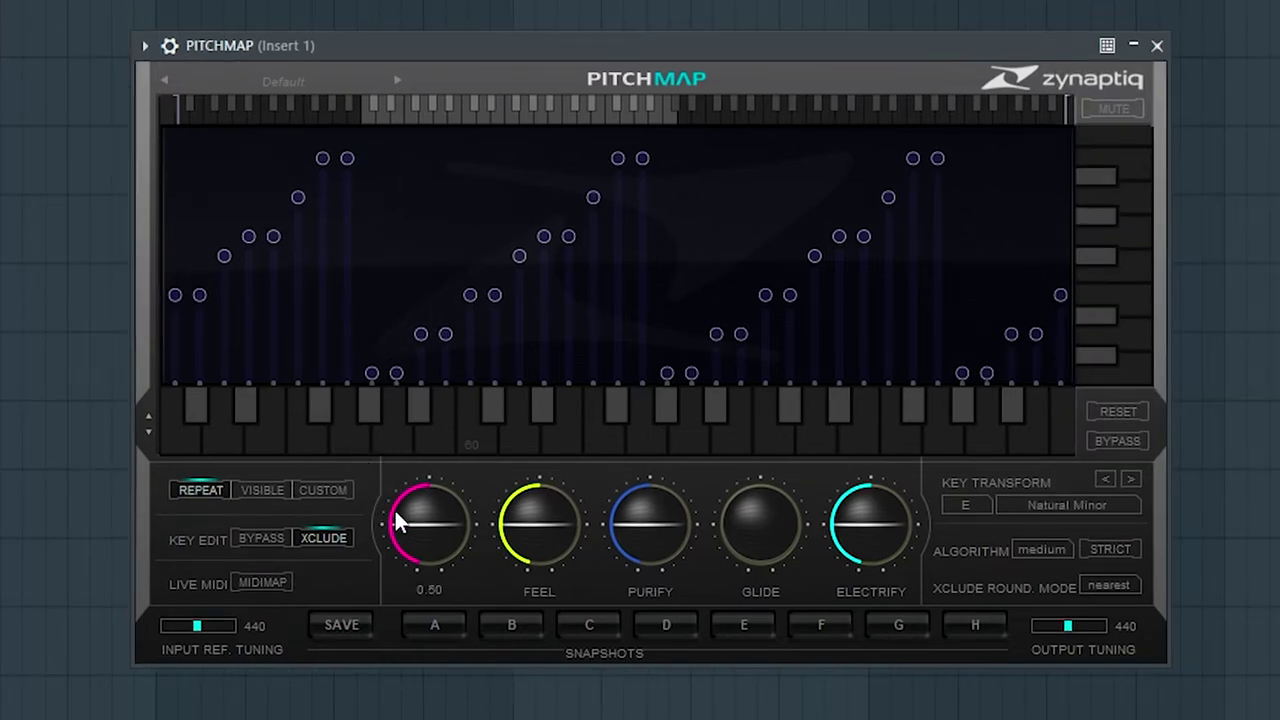
- Lower PITCHMAP's Threshold well below halfway and raise Feel close to its maximum
{"action": "mouse_move", "coordinate": [448, 556]}
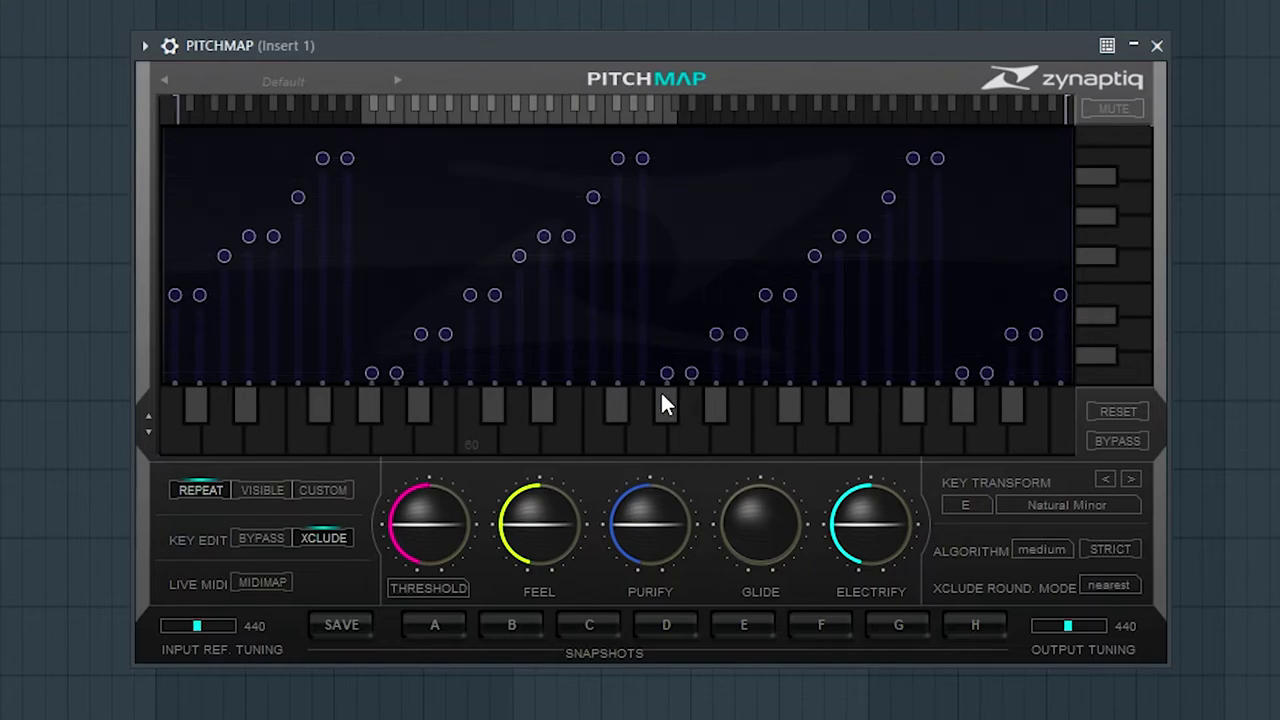
{"action": "mouse_move", "coordinate": [434, 508]}
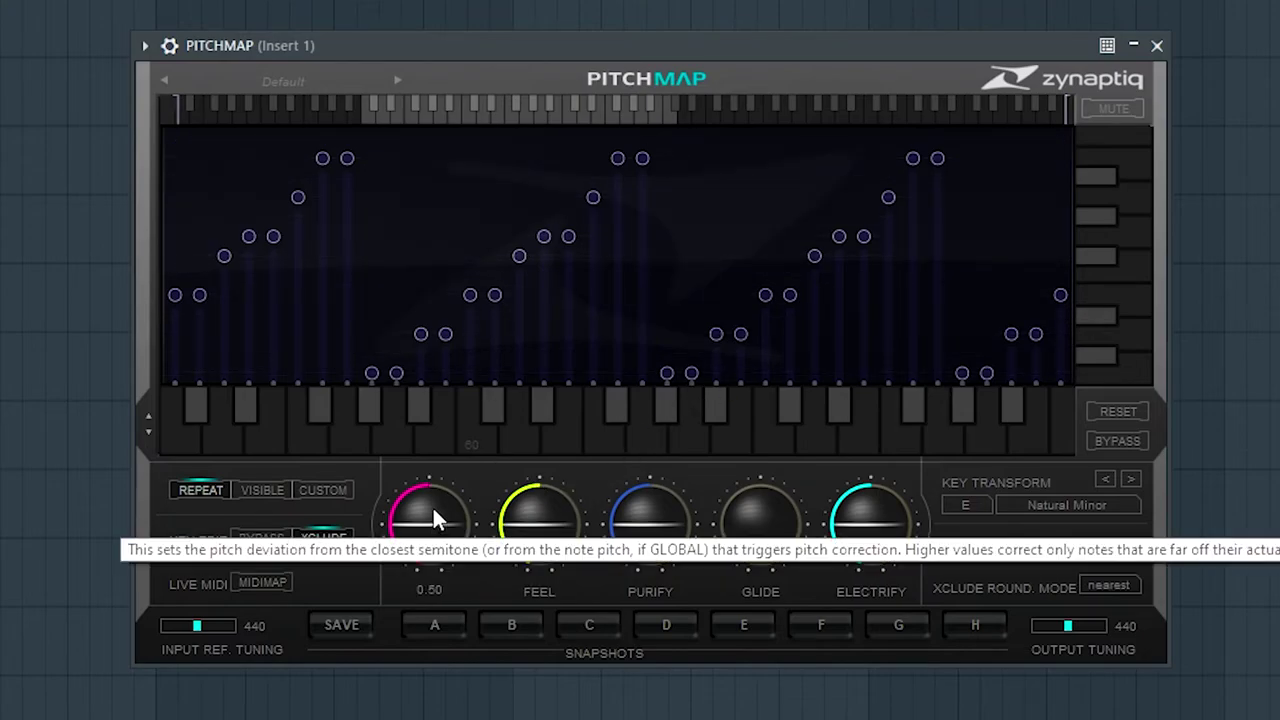
{"action": "left_click_drag", "start_coordinate": [433, 505], "coordinate": [438, 527]}
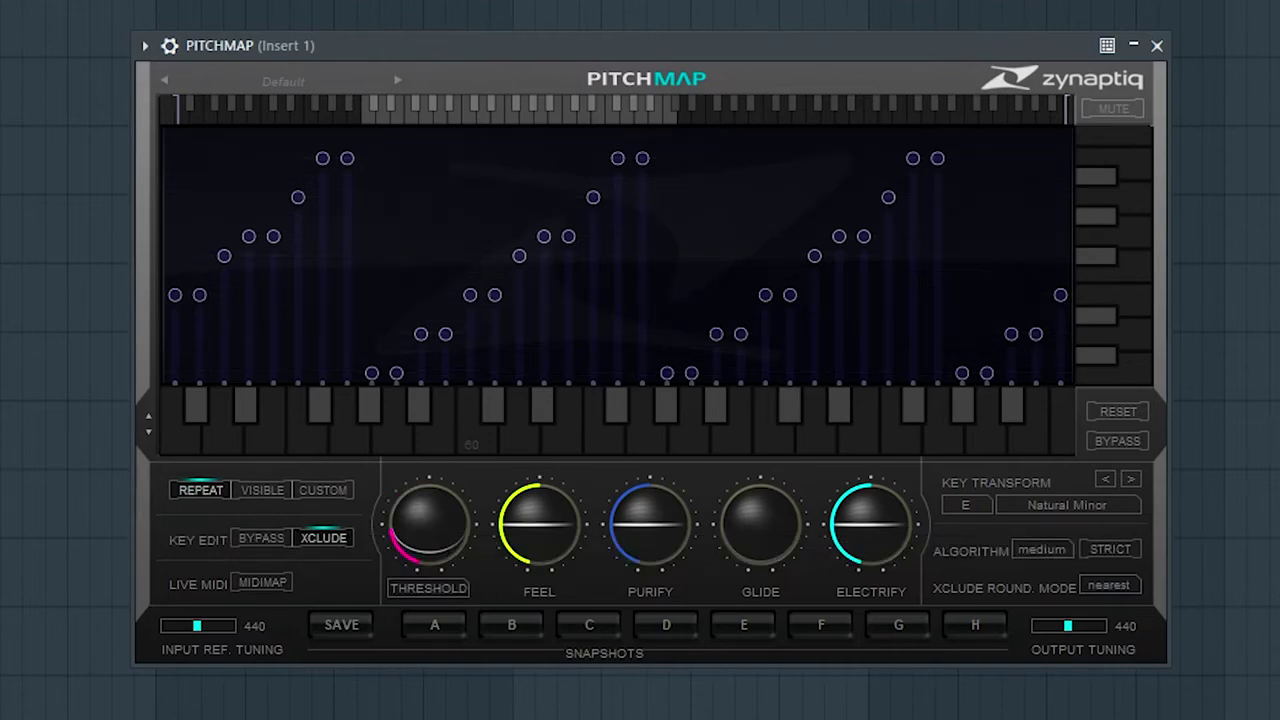
{"action": "mouse_move", "coordinate": [539, 535]}
{"action": "left_click_drag", "start_coordinate": [541, 548], "coordinate": [571, 423]}
{"action": "left_click_drag", "start_coordinate": [533, 505], "coordinate": [532, 520]}
{"action": "mouse_move", "coordinate": [628, 568]}
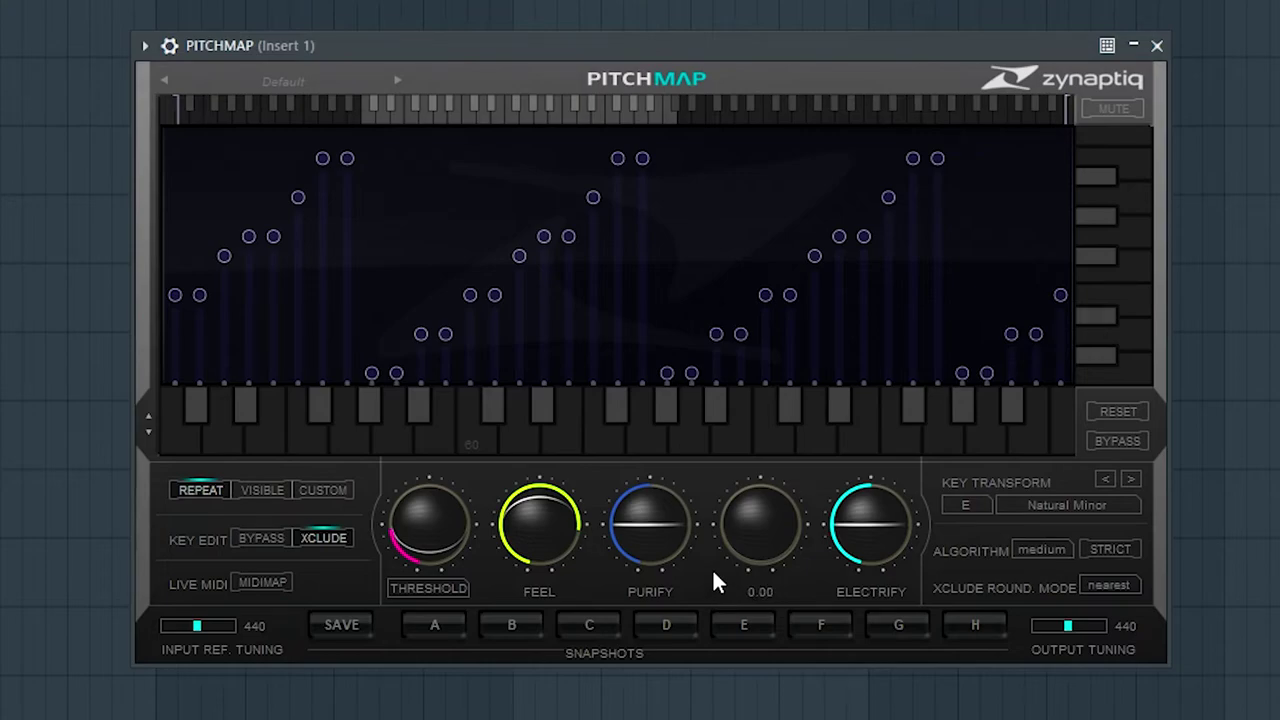
- Raise PITCHMAP's Purify to about 0.91, lower Electrify below halfway, and start playing the drop
{"action": "left_click_drag", "start_coordinate": [663, 548], "coordinate": [676, 521]}
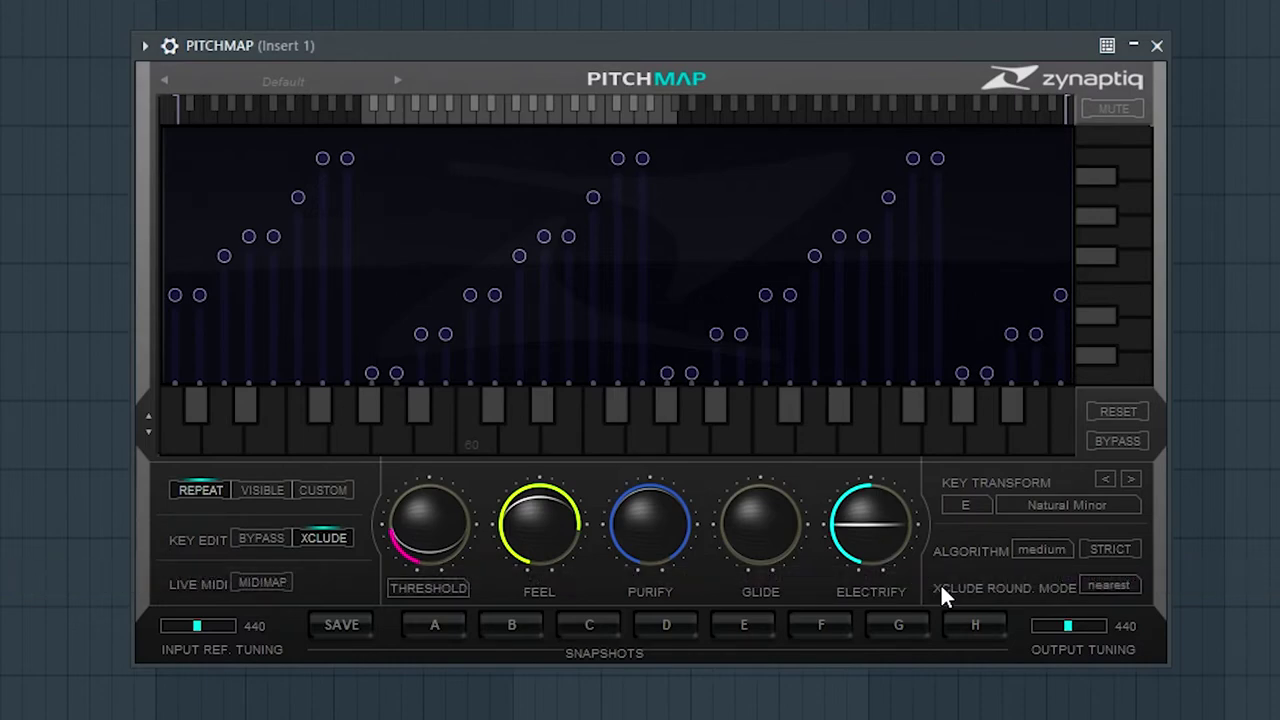
{"action": "scroll", "coordinate": [898, 521], "scroll_direction": "down", "scroll_amount": 3}
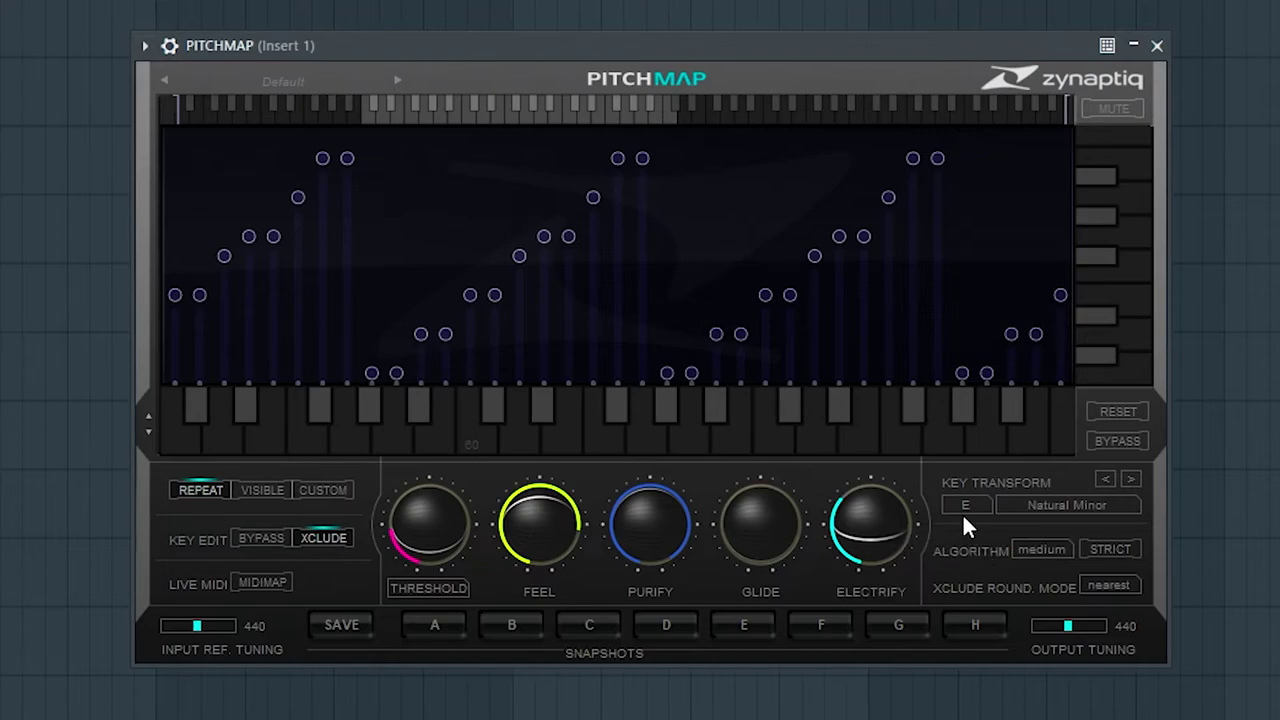
{"action": "key", "text": "space"}
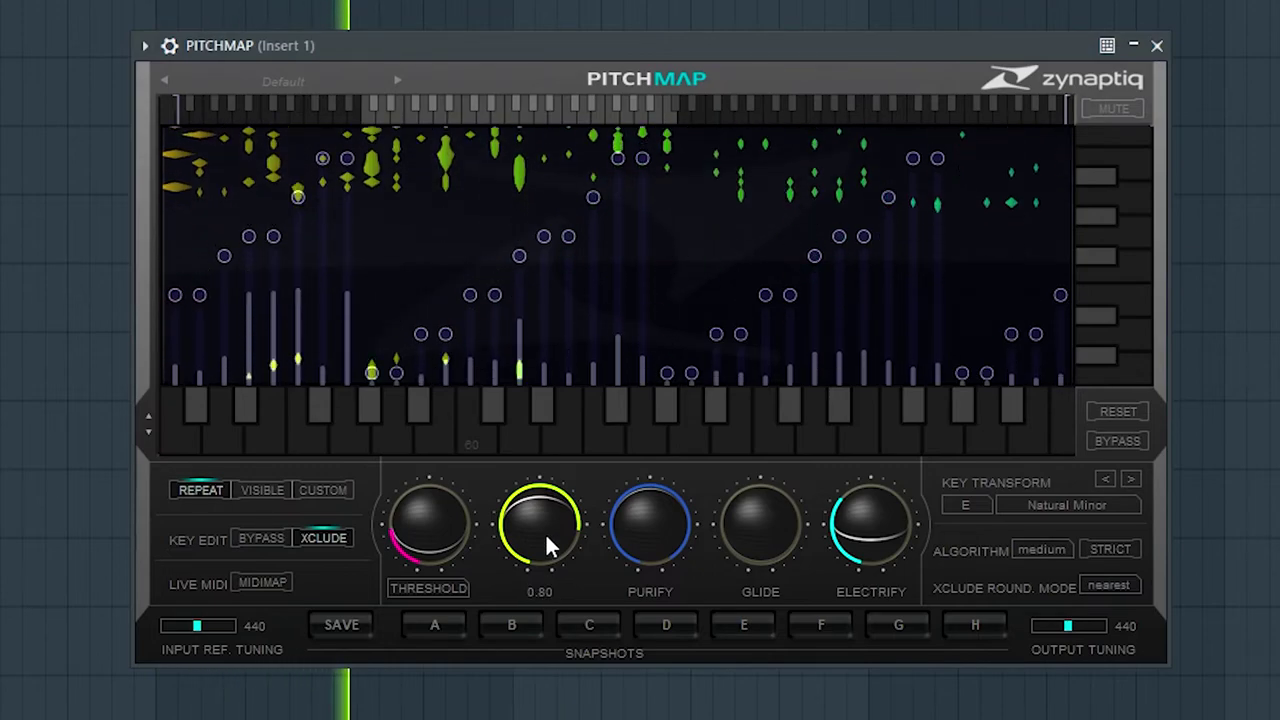
- During playback, raise Threshold to about halfway, try Feel at 0.00, and settle Feel at about 0.66
{"action": "mouse_move", "coordinate": [897, 525]}
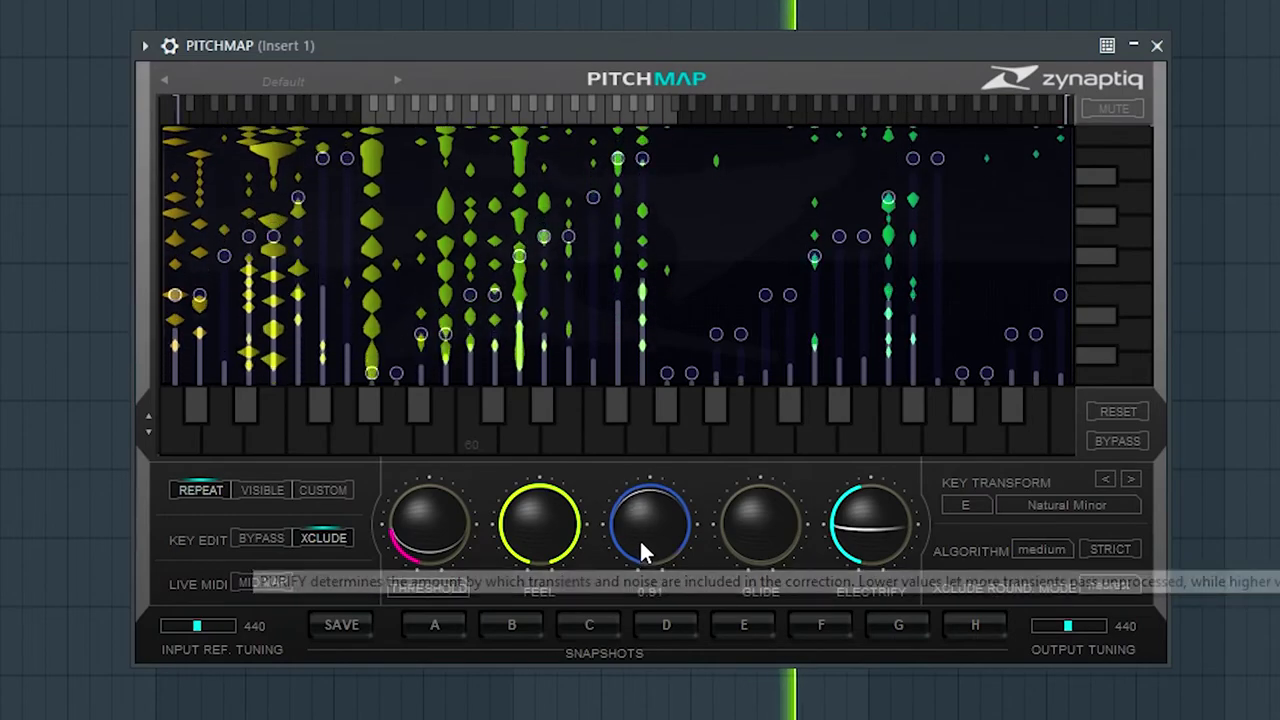
{"action": "left_click_drag", "start_coordinate": [428, 528], "coordinate": [426, 508]}
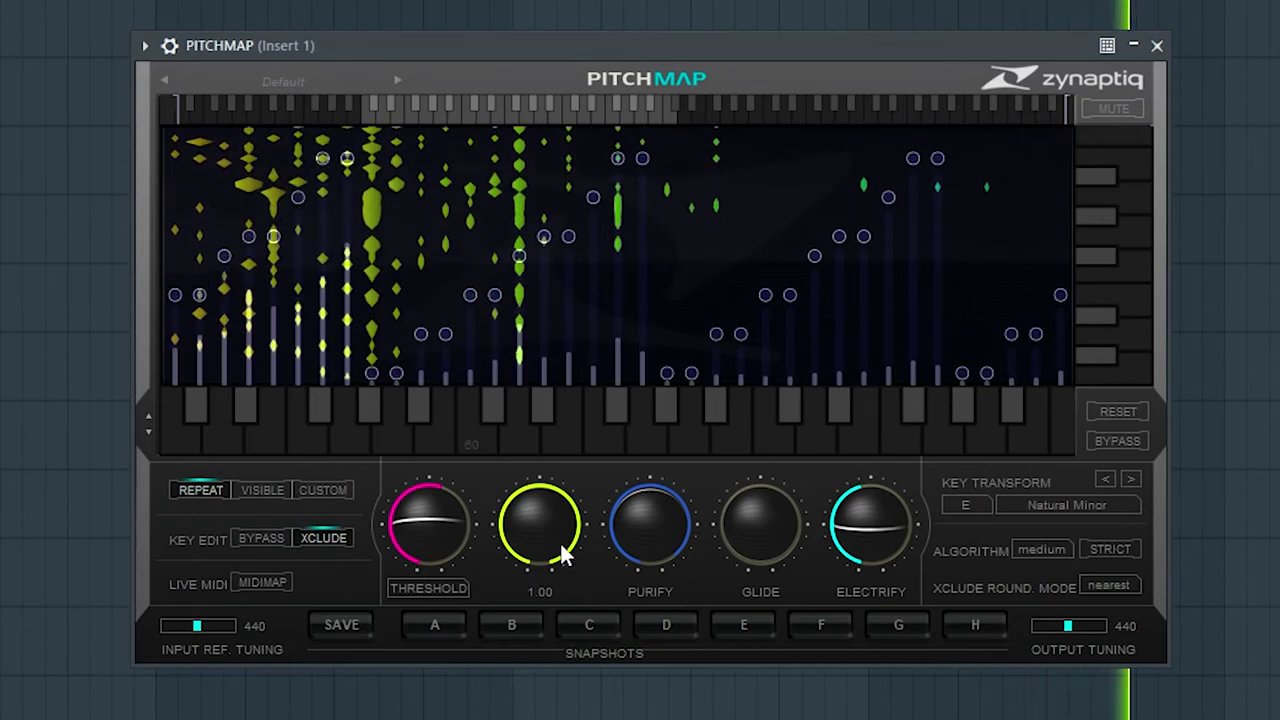
{"action": "left_click_drag", "start_coordinate": [538, 542], "coordinate": [529, 612]}
{"action": "mouse_move", "coordinate": [541, 544]}
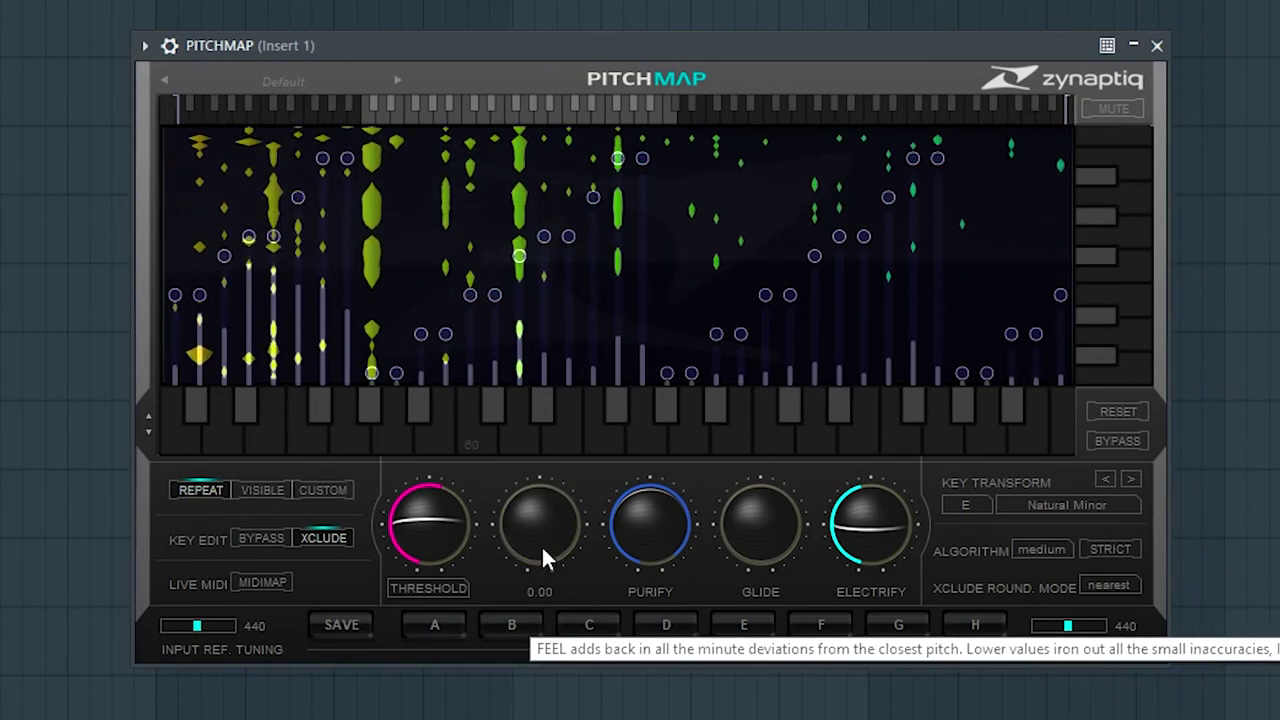
{"action": "left_click_drag", "start_coordinate": [545, 550], "coordinate": [571, 517]}
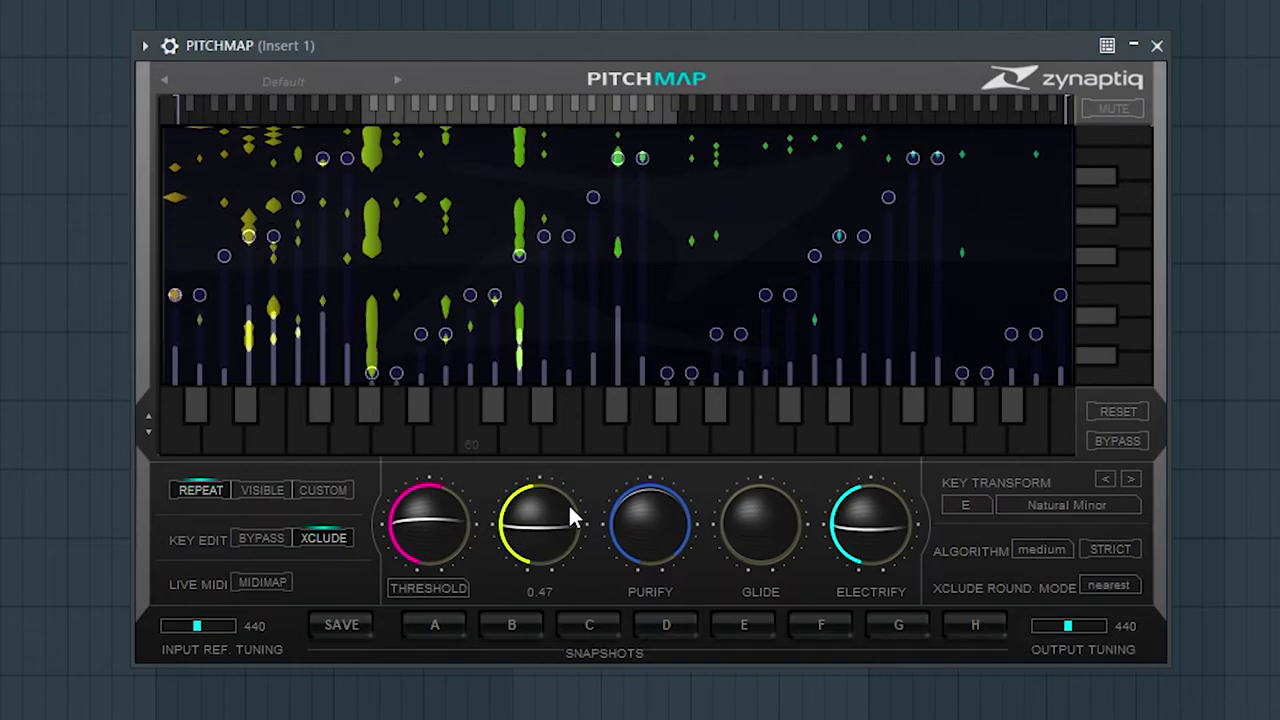
- Try Electrify at its maximum during playback, then bring it back to moderately above halfway
{"action": "mouse_move", "coordinate": [855, 555]}
{"action": "left_click_drag", "start_coordinate": [855, 555], "coordinate": [877, 474]}
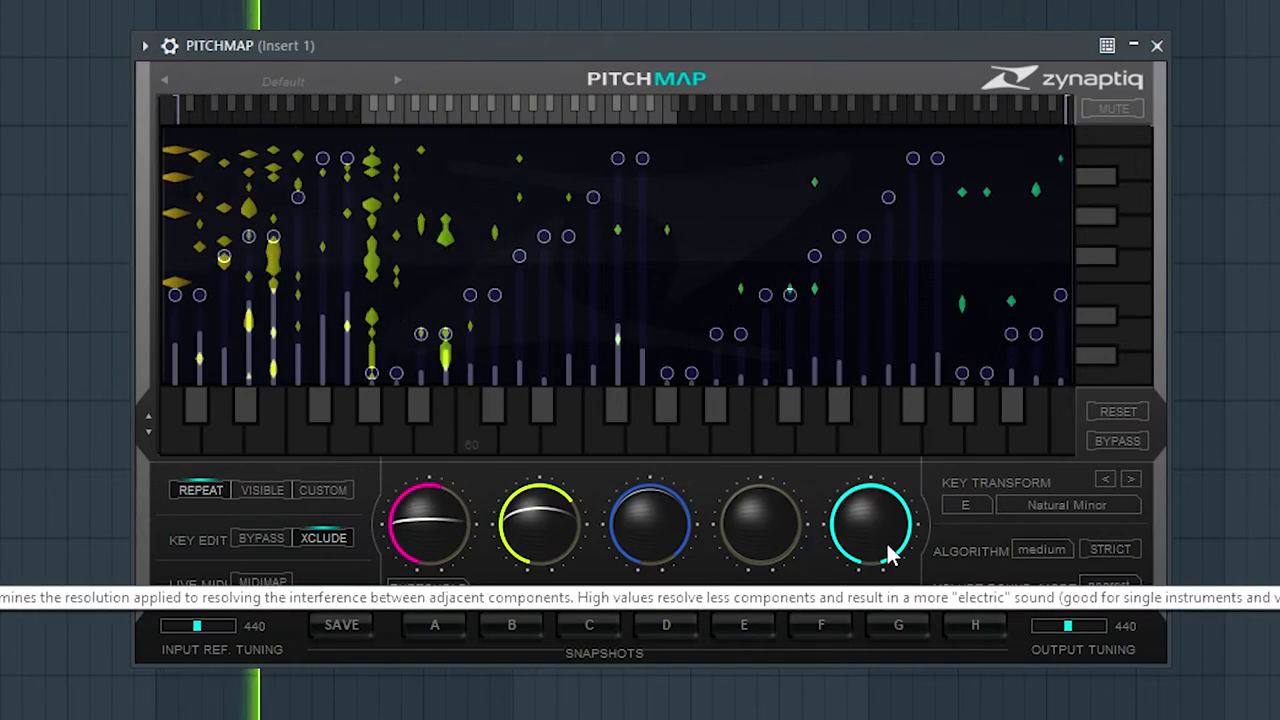
{"action": "left_click_drag", "start_coordinate": [889, 548], "coordinate": [877, 514]}
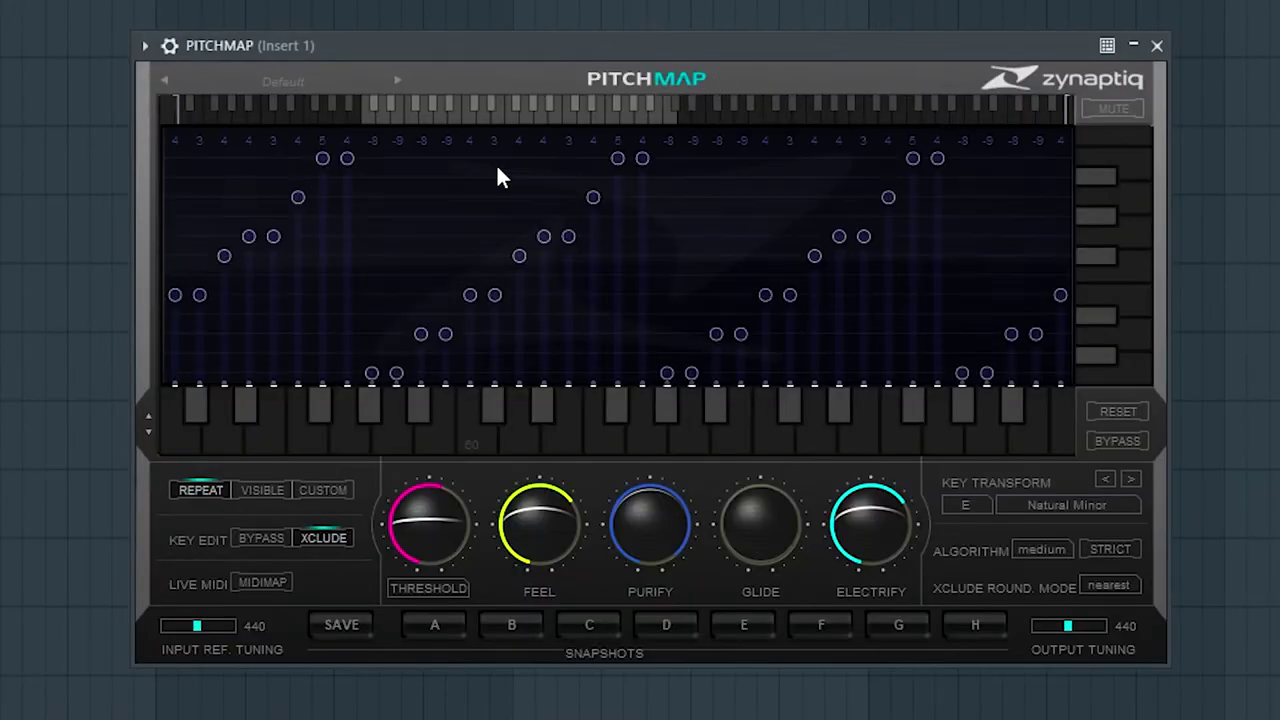
{"action": "mouse_move", "coordinate": [791, 566]}
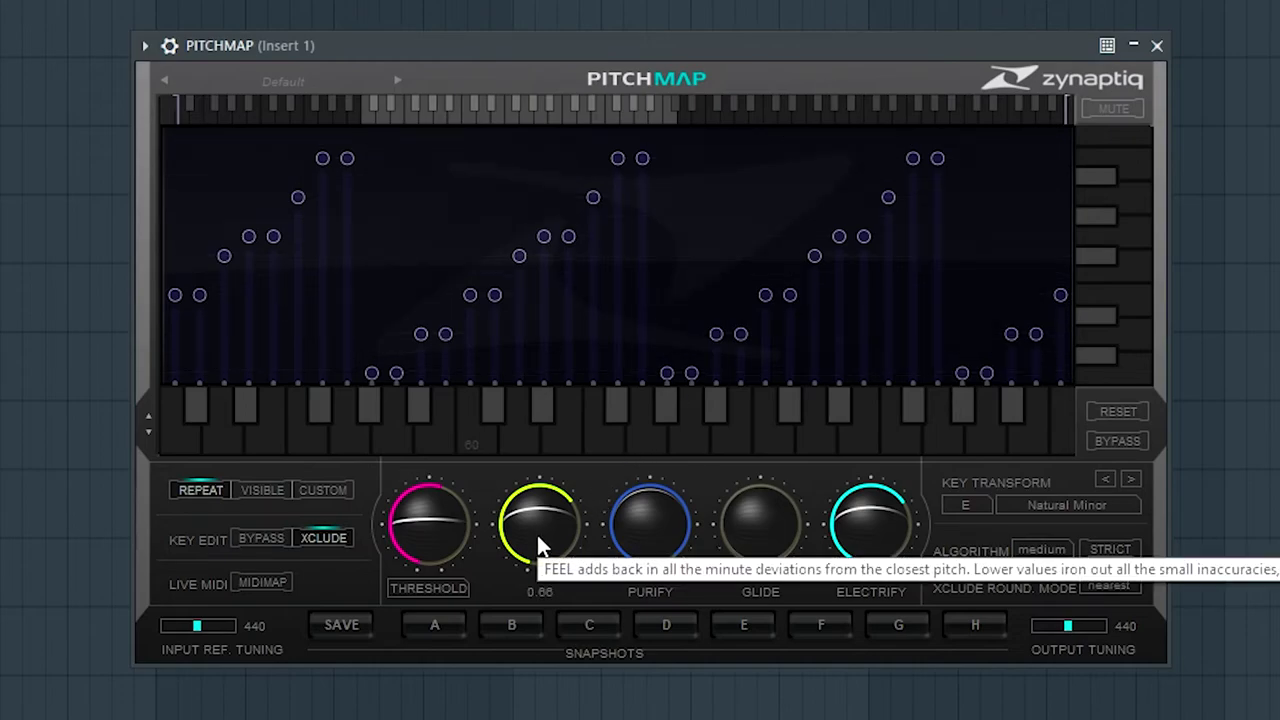
{"action": "mouse_move", "coordinate": [642, 555]}
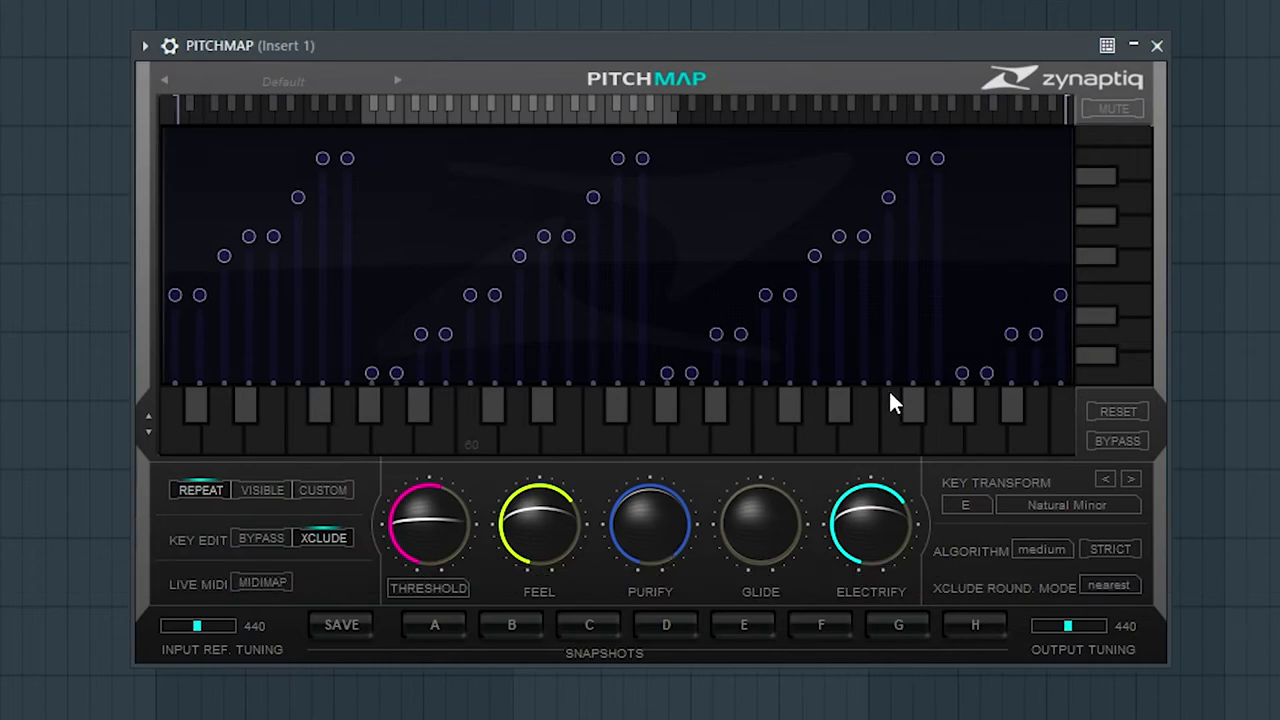
{"action": "mouse_move", "coordinate": [891, 515]}
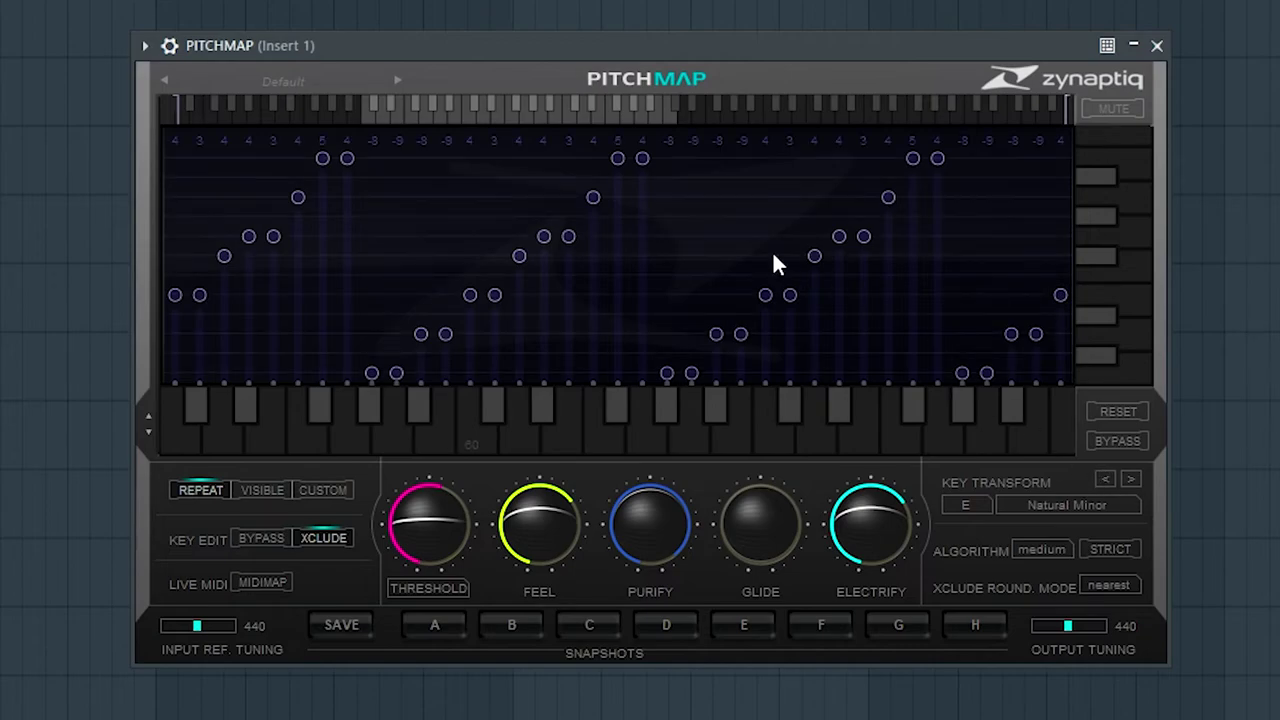
{"action": "mouse_move", "coordinate": [860, 538]}
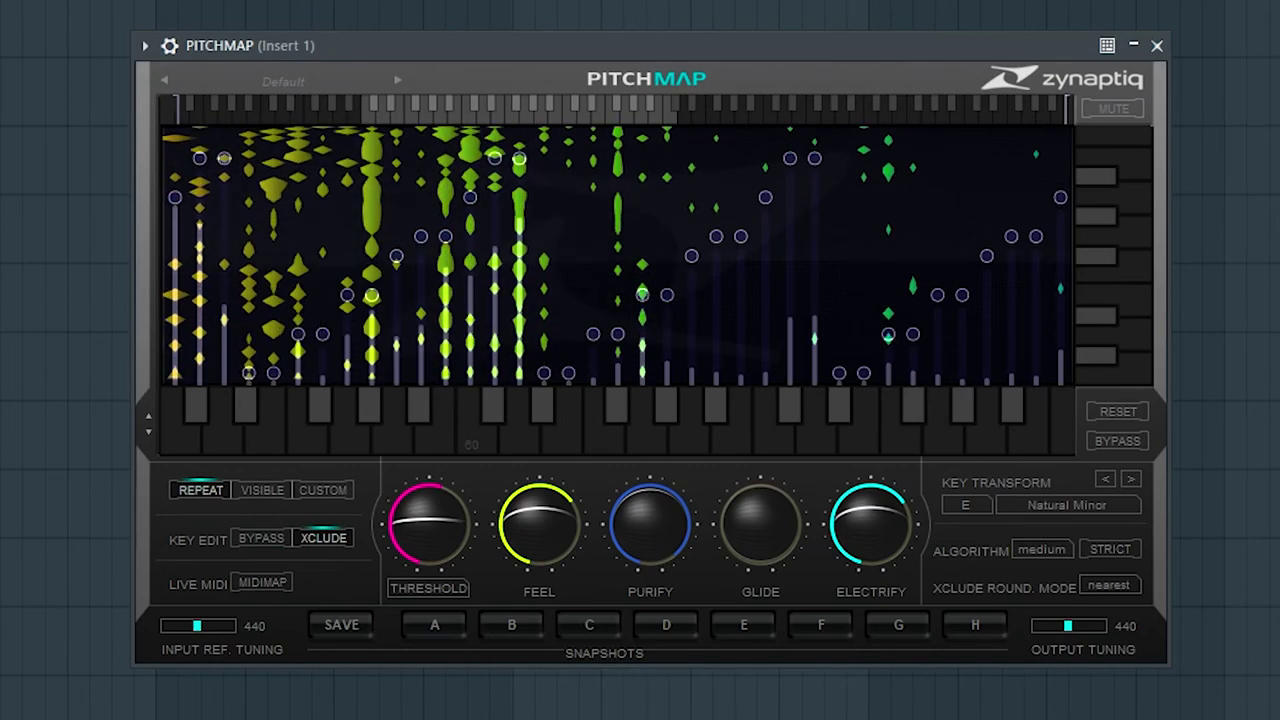
- Shift the key transform's note mapping backward by several steps and play the drop to audition the pitch change
{"action": "left_click", "coordinate": [1105, 480]}
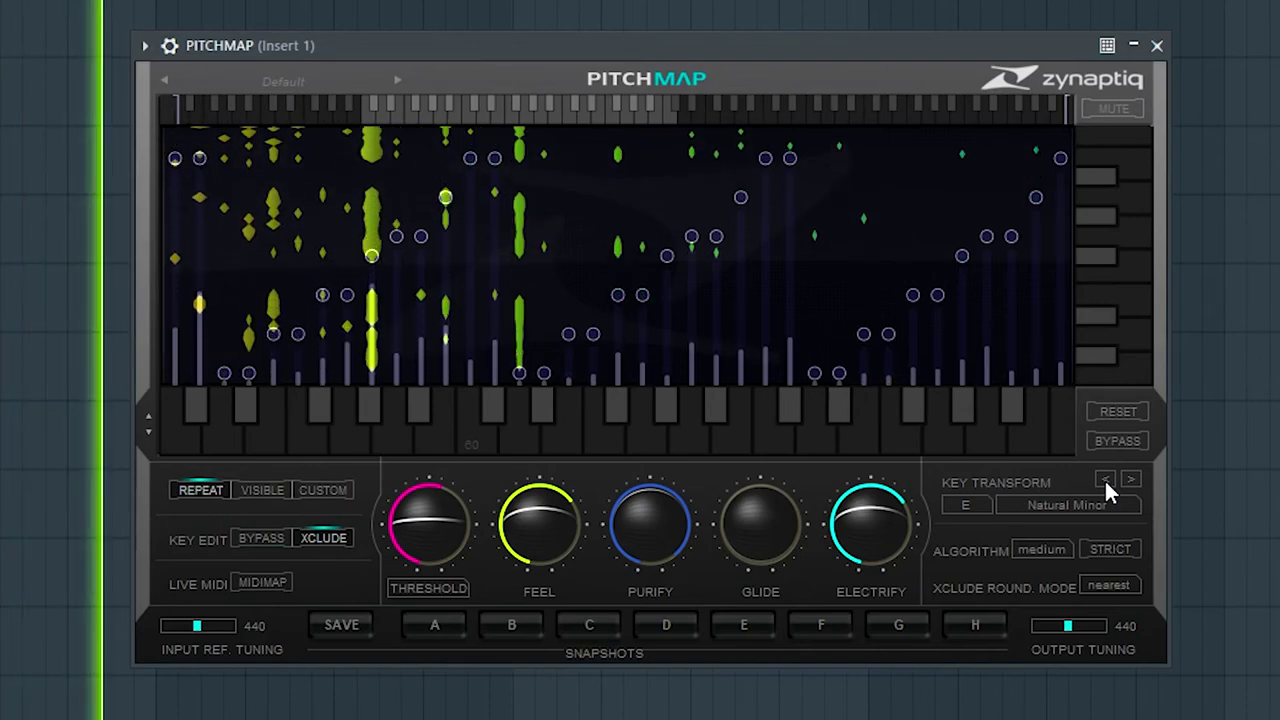
{"action": "left_click", "coordinate": [1105, 480]}
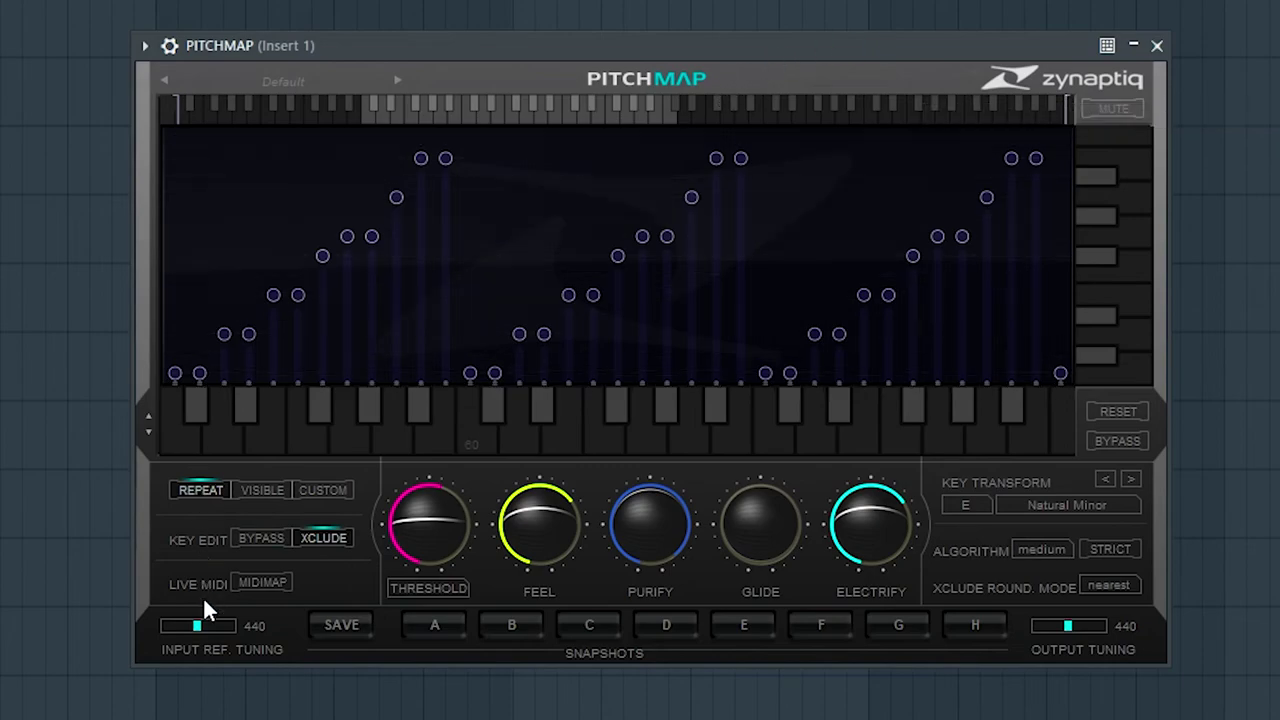
{"action": "mouse_move", "coordinate": [192, 640]}
{"action": "left_mouse_down"}
{"action": "mouse_move", "coordinate": [195, 627]}
{"action": "mouse_move", "coordinate": [176, 631]}
{"action": "mouse_move", "coordinate": [197, 622]}
{"action": "left_mouse_up"}
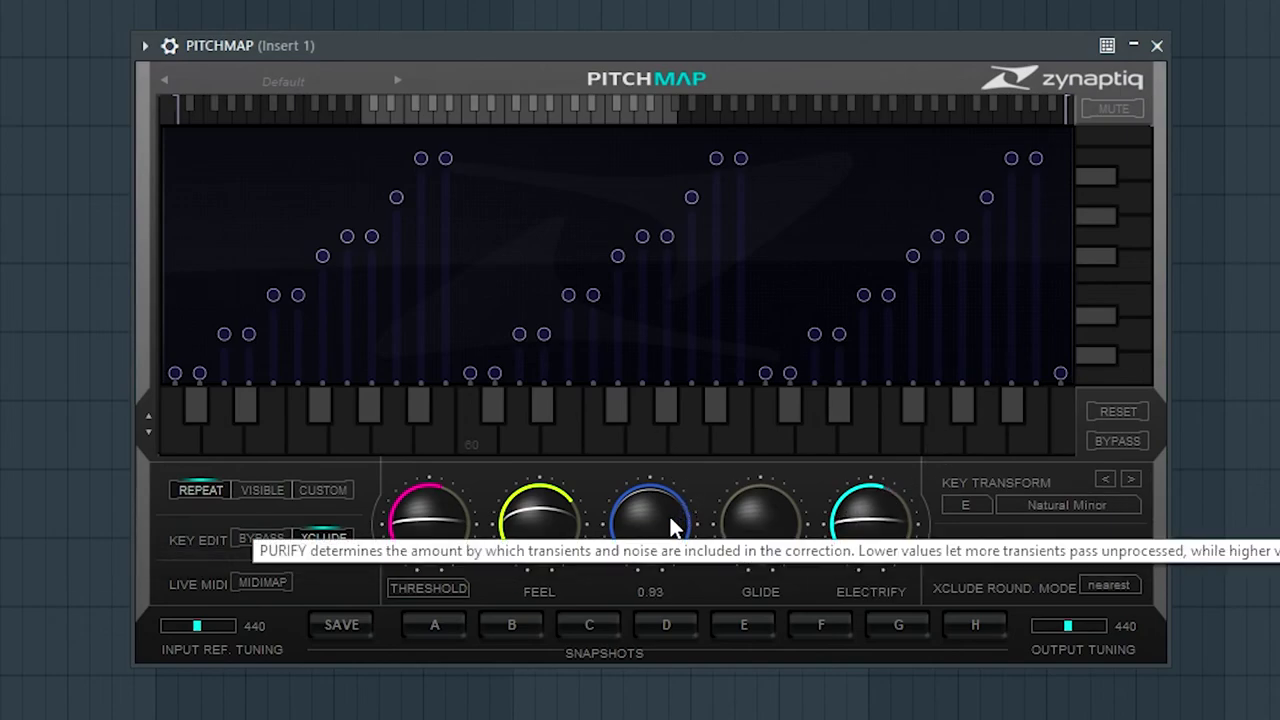
{"action": "key", "text": "space"}
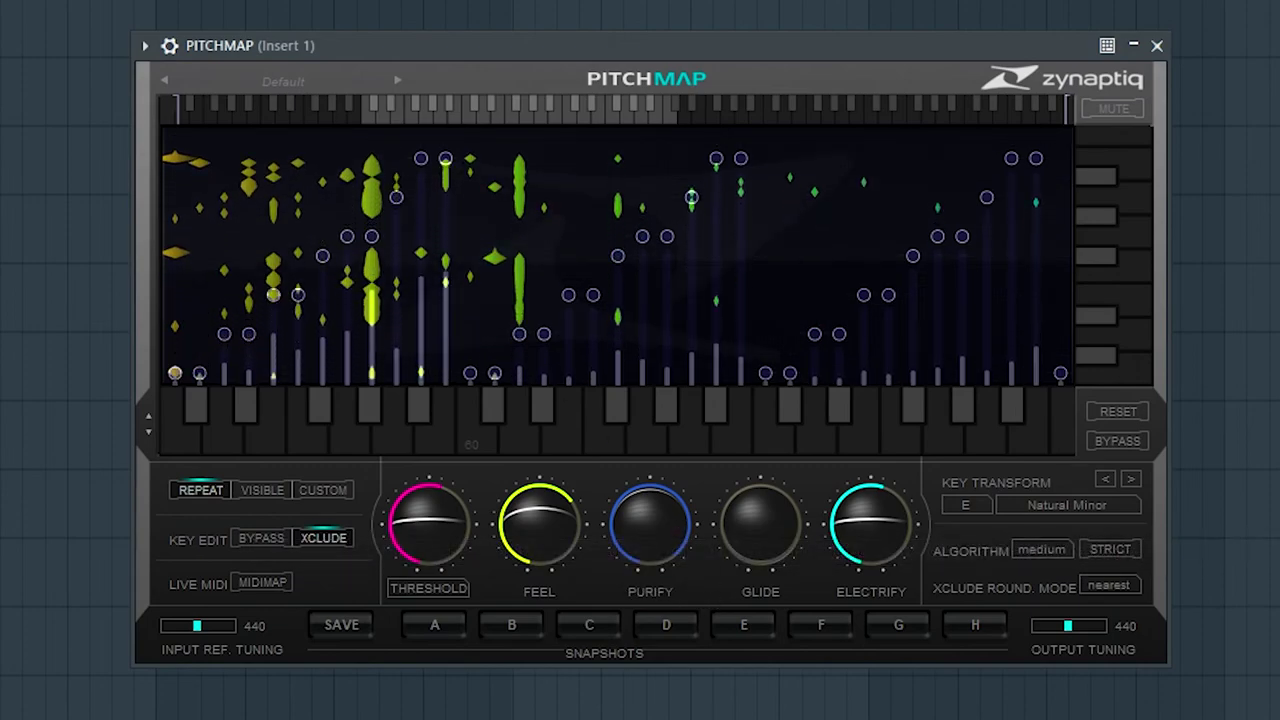
{"action": "key", "text": "space"}
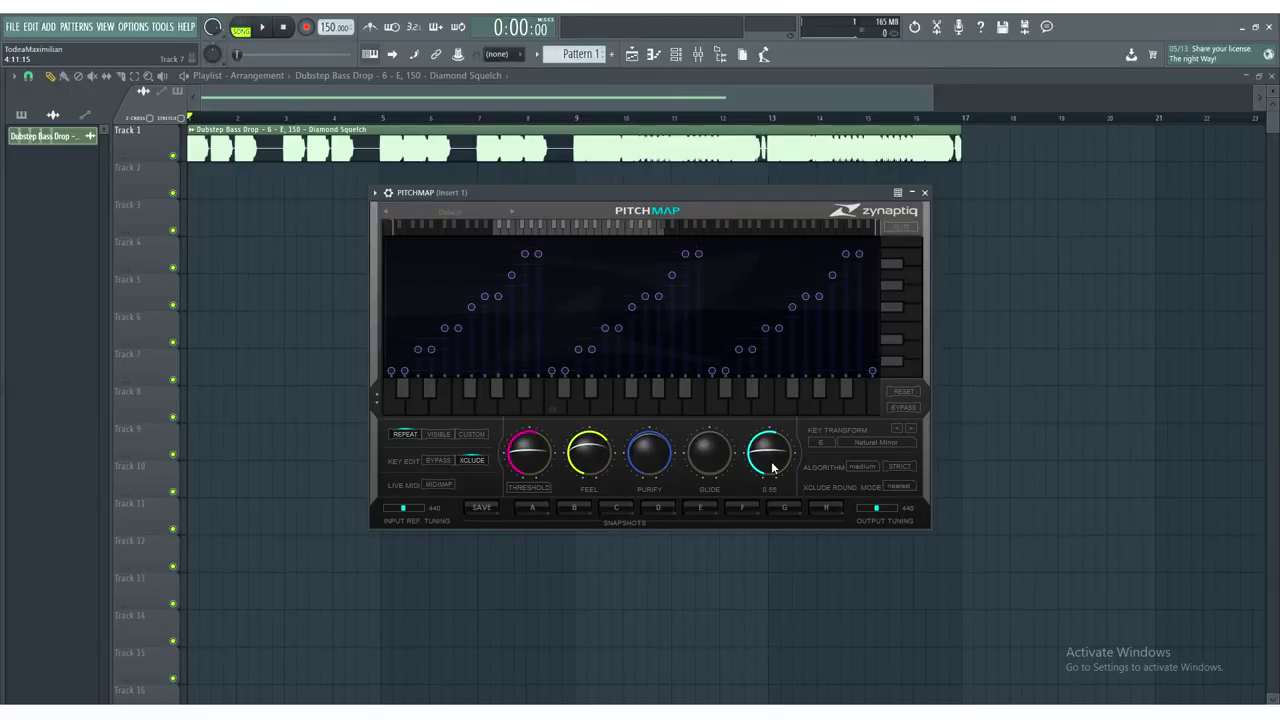